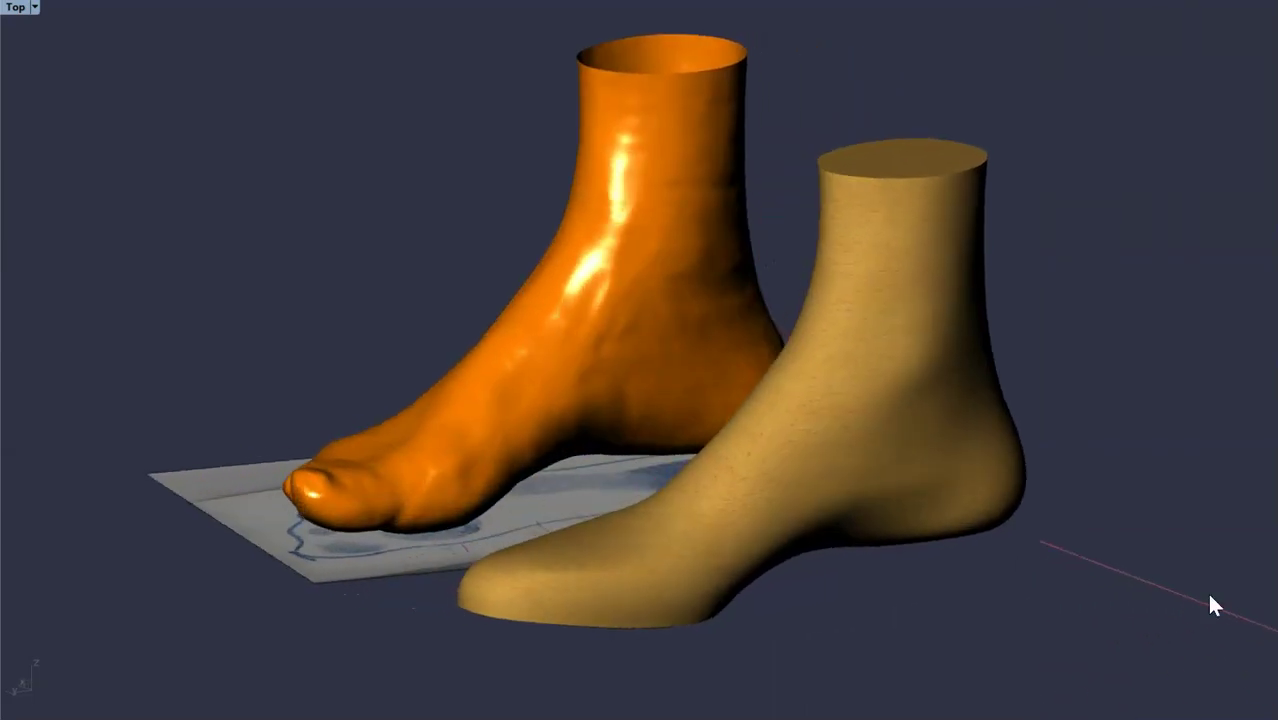
- Hide the footprint image lying under the scanned foot
{"action": "right_click_drag", "start_coordinate": [516, 425], "coordinate": [632, 525]}
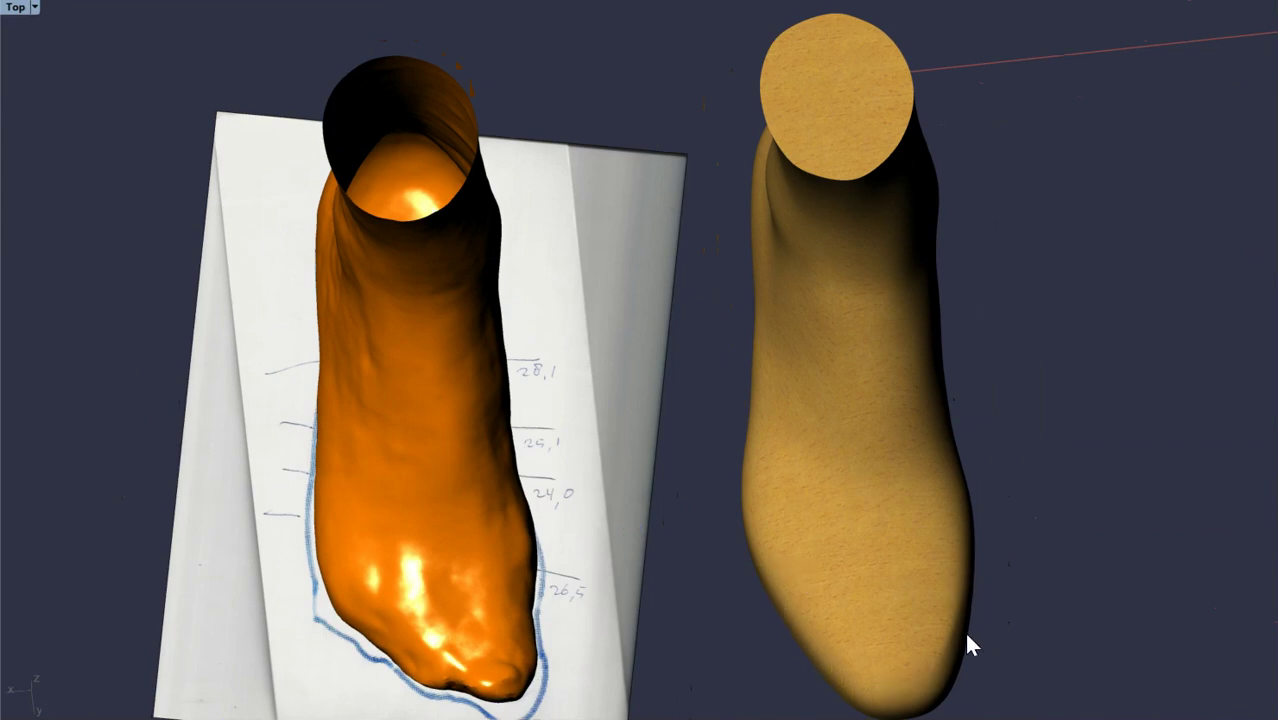
{"action": "right_click_drag", "start_coordinate": [1010, 630], "coordinate": [857, 532]}
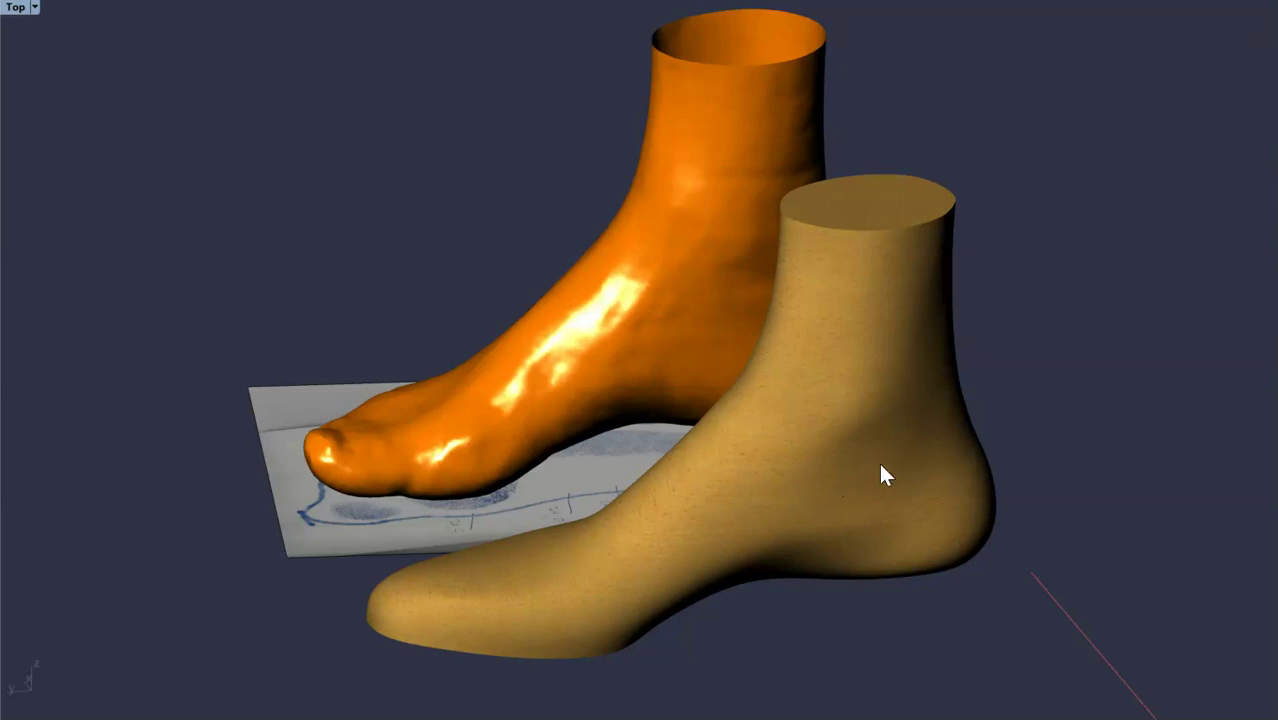
{"action": "right_click_drag", "start_coordinate": [945, 474], "coordinate": [735, 420]}
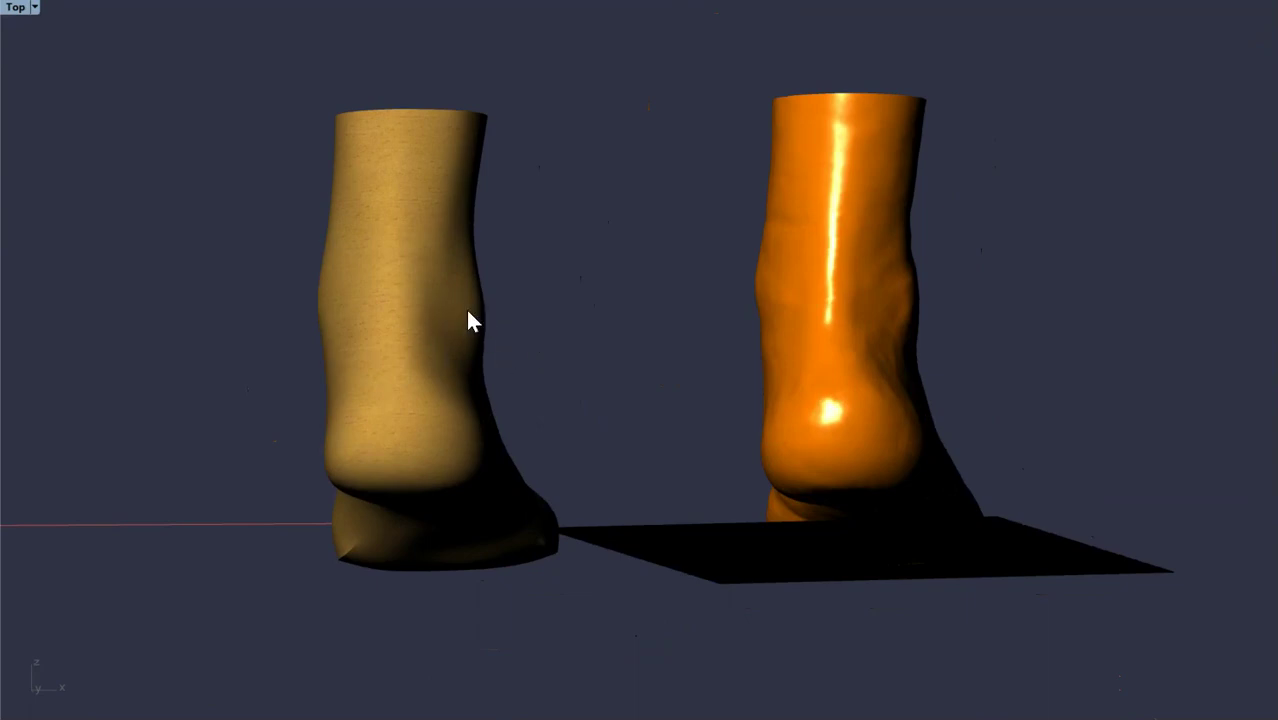
{"action": "right_click_drag", "start_coordinate": [584, 364], "coordinate": [277, 296]}
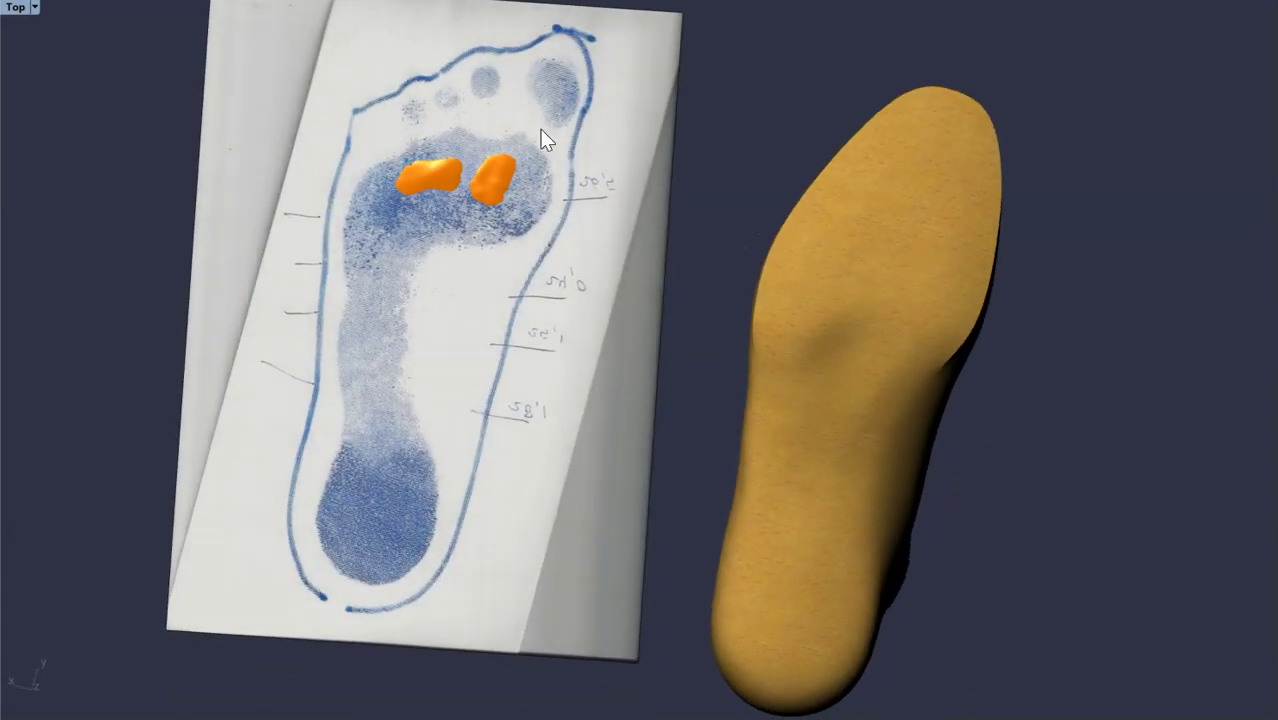
{"action": "left_click", "coordinate": [627, 118]}
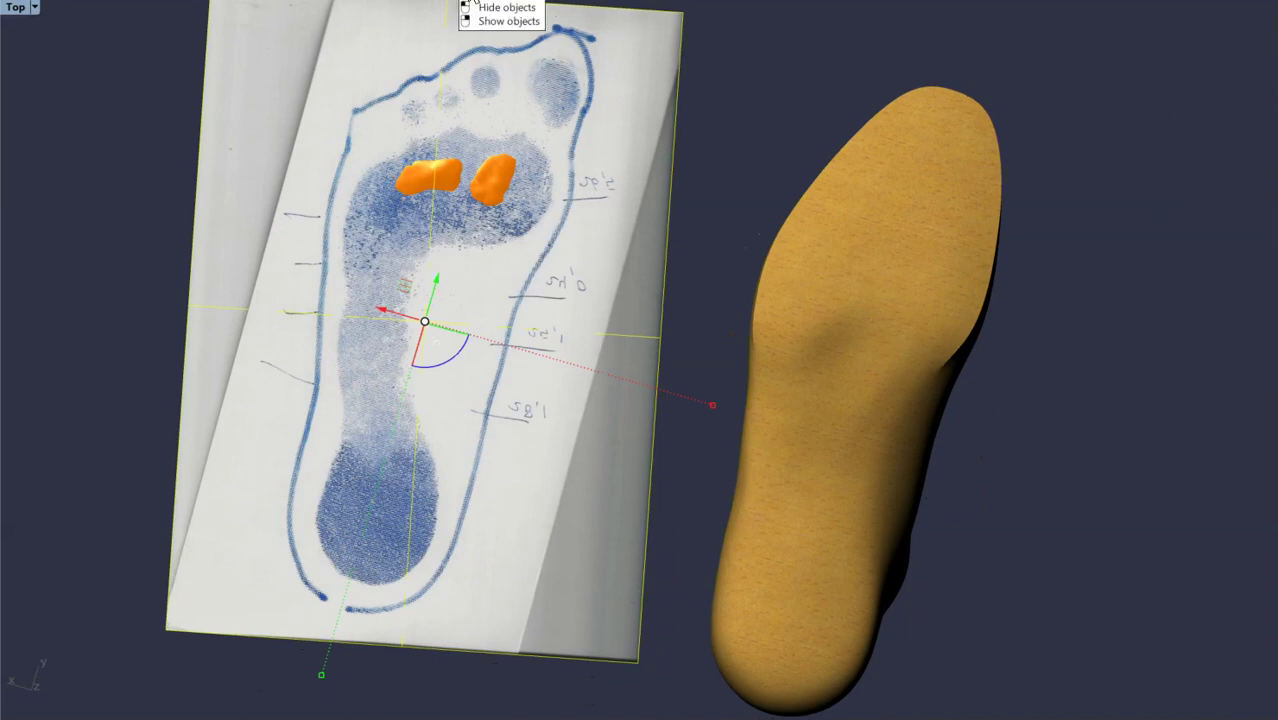
{"action": "left_click", "coordinate": [463, 2]}
- Switch the viewport to wireframe display to show the meshes of the scanned foot and the shoe last
{"action": "right_click_drag", "start_coordinate": [580, 423], "coordinate": [553, 403]}
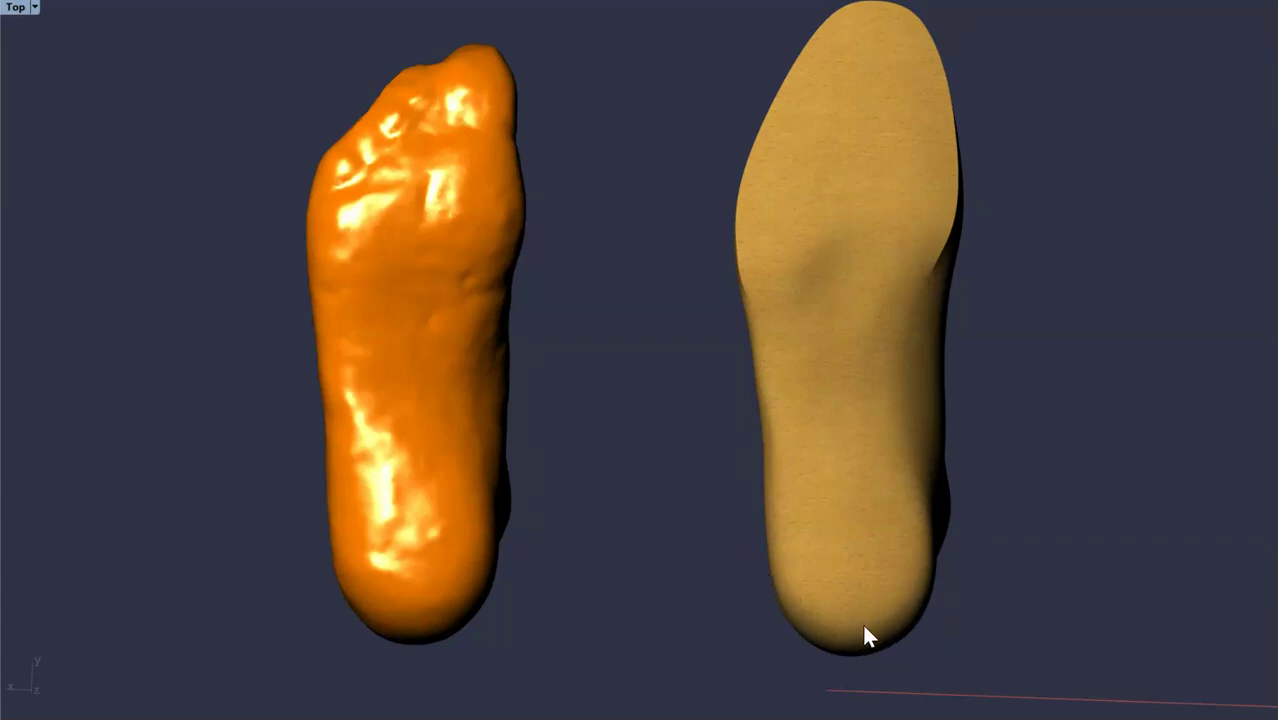
{"action": "right_click_drag", "start_coordinate": [853, 257], "coordinate": [848, 206]}
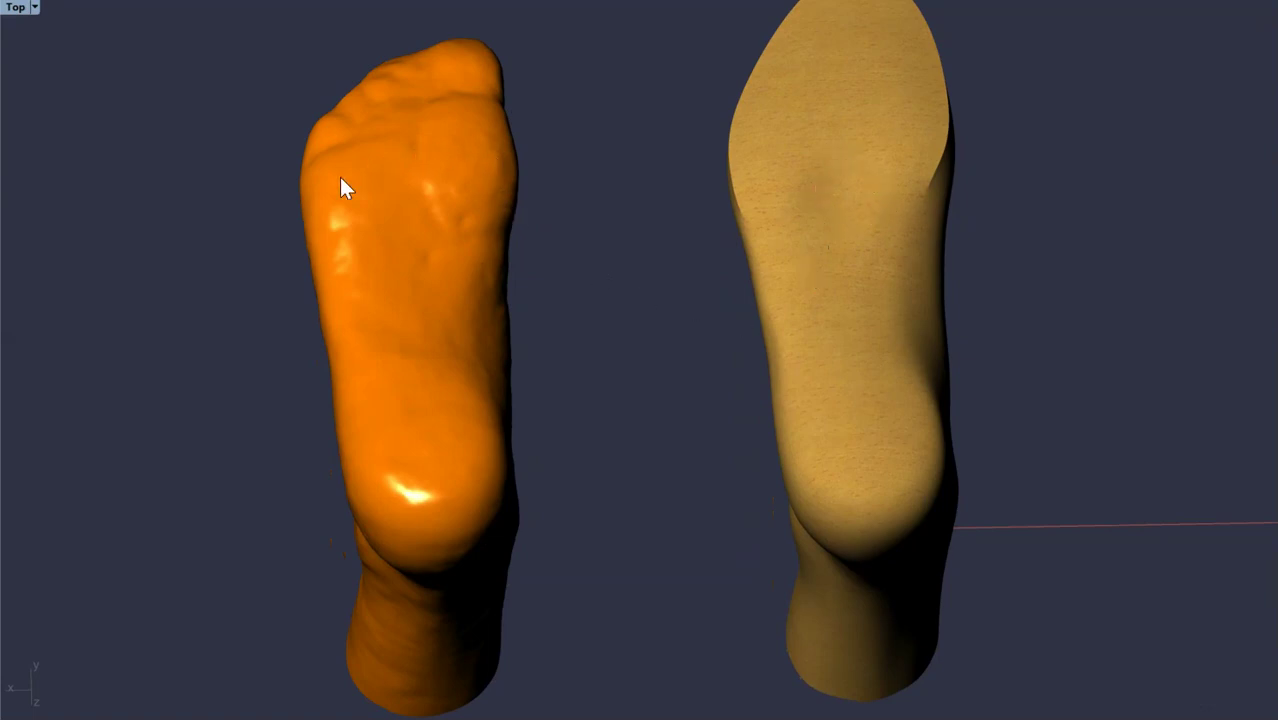
{"action": "right_click_drag", "start_coordinate": [557, 222], "coordinate": [665, 455]}
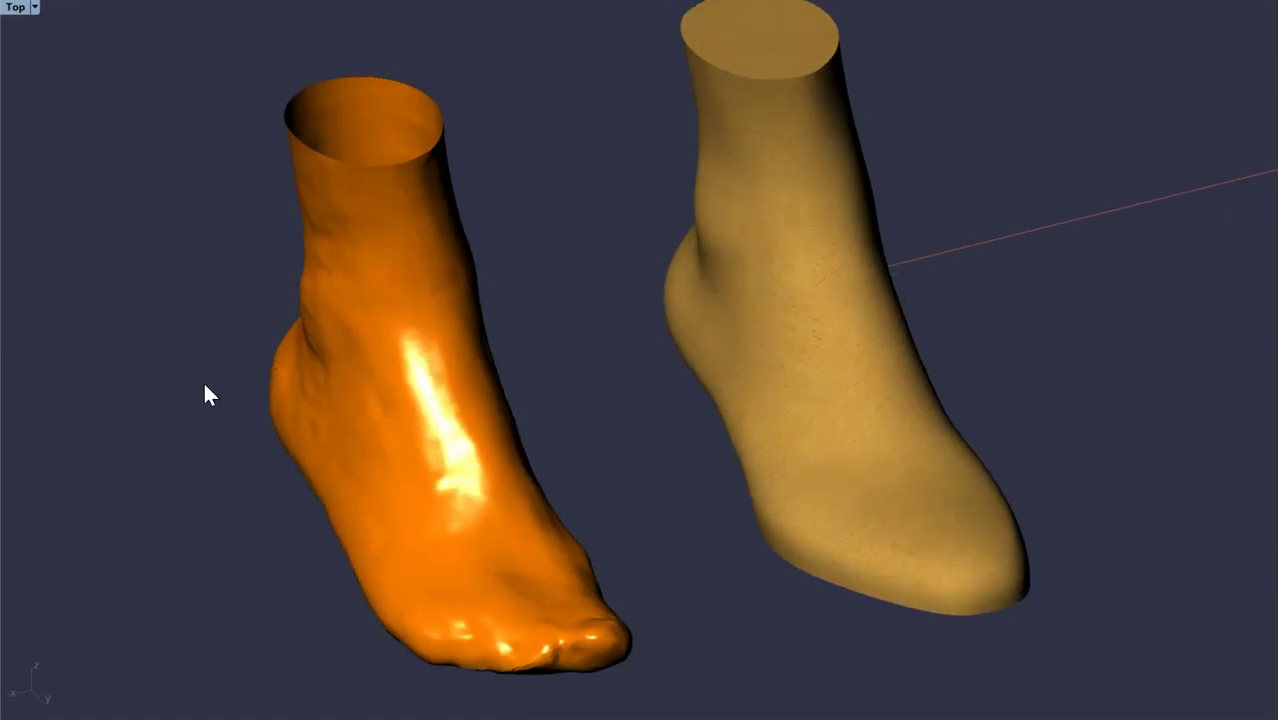
{"action": "right_click_drag", "start_coordinate": [205, 391], "coordinate": [200, 362]}
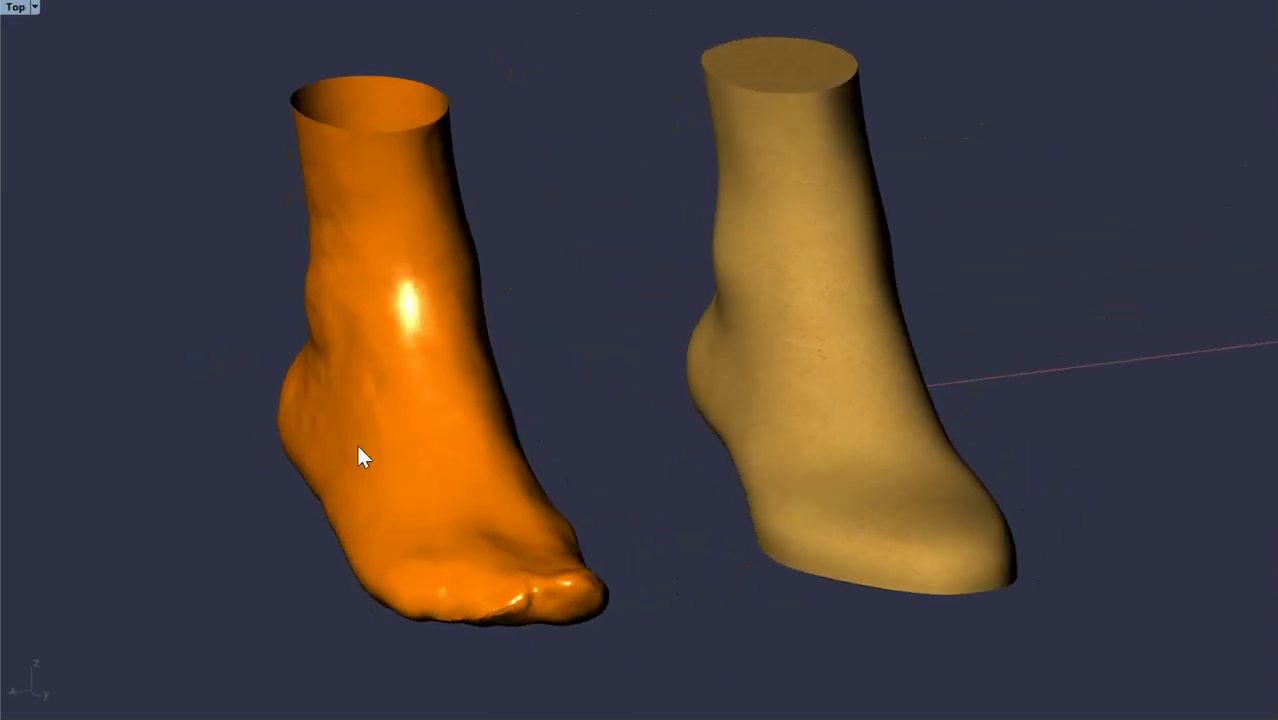
{"action": "left_click", "coordinate": [416, 418]}
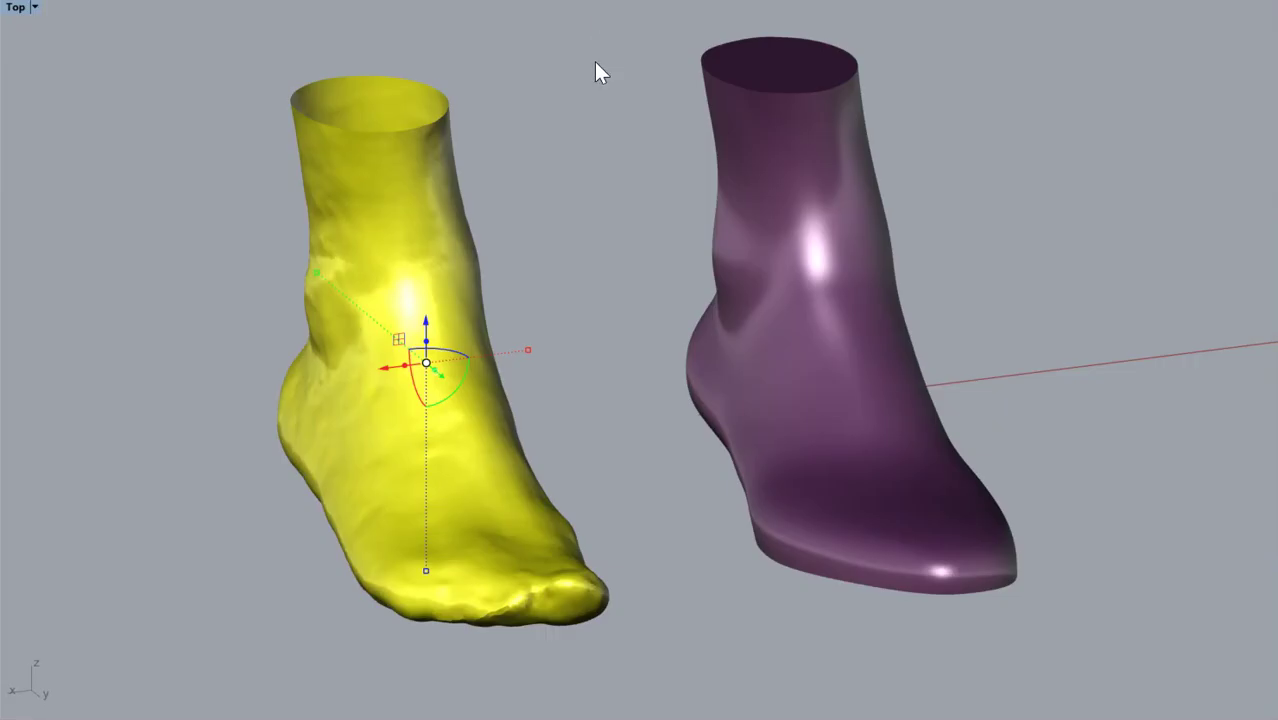
{"action": "left_click", "coordinate": [562, 131]}
{"action": "key", "text": "ctrl+alt+w"}
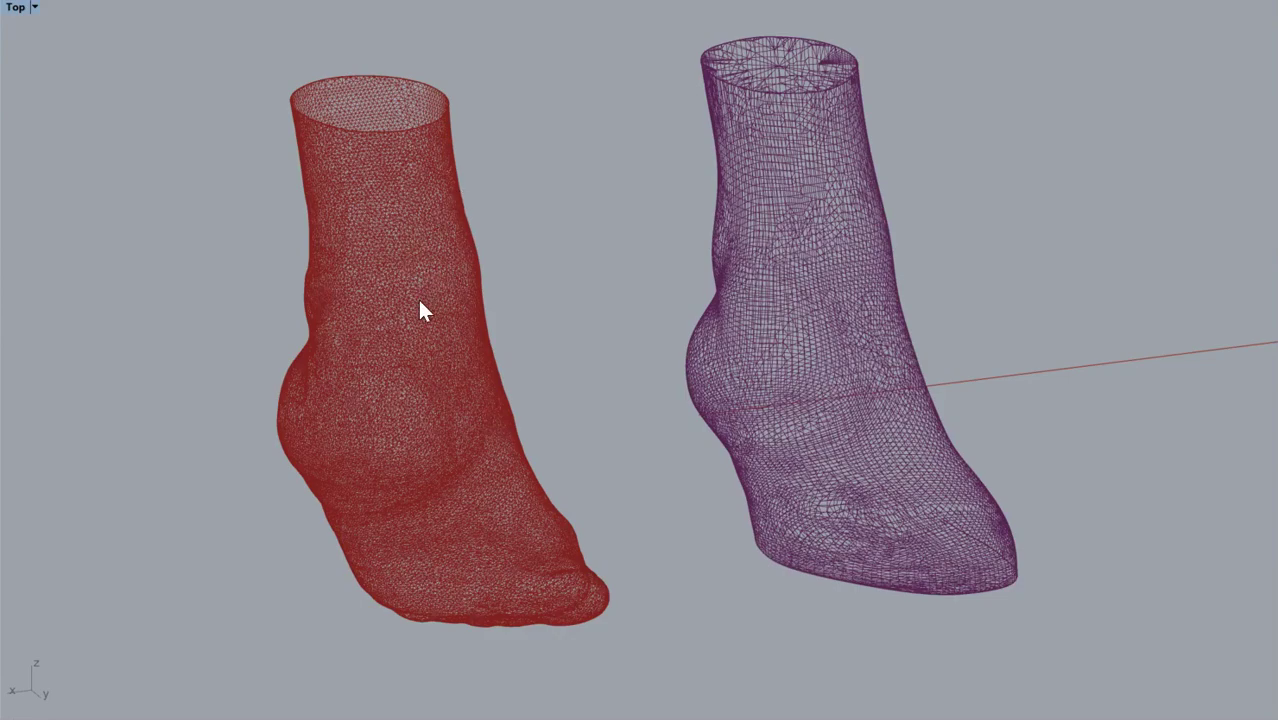
- Turn on the scanned foot's mesh points and examine its mesh structure up close
{"action": "scroll", "coordinate": [440, 334], "scroll_direction": "up", "scroll_amount": 8}
{"action": "scroll", "coordinate": [441, 339], "scroll_direction": "up", "scroll_amount": 2}
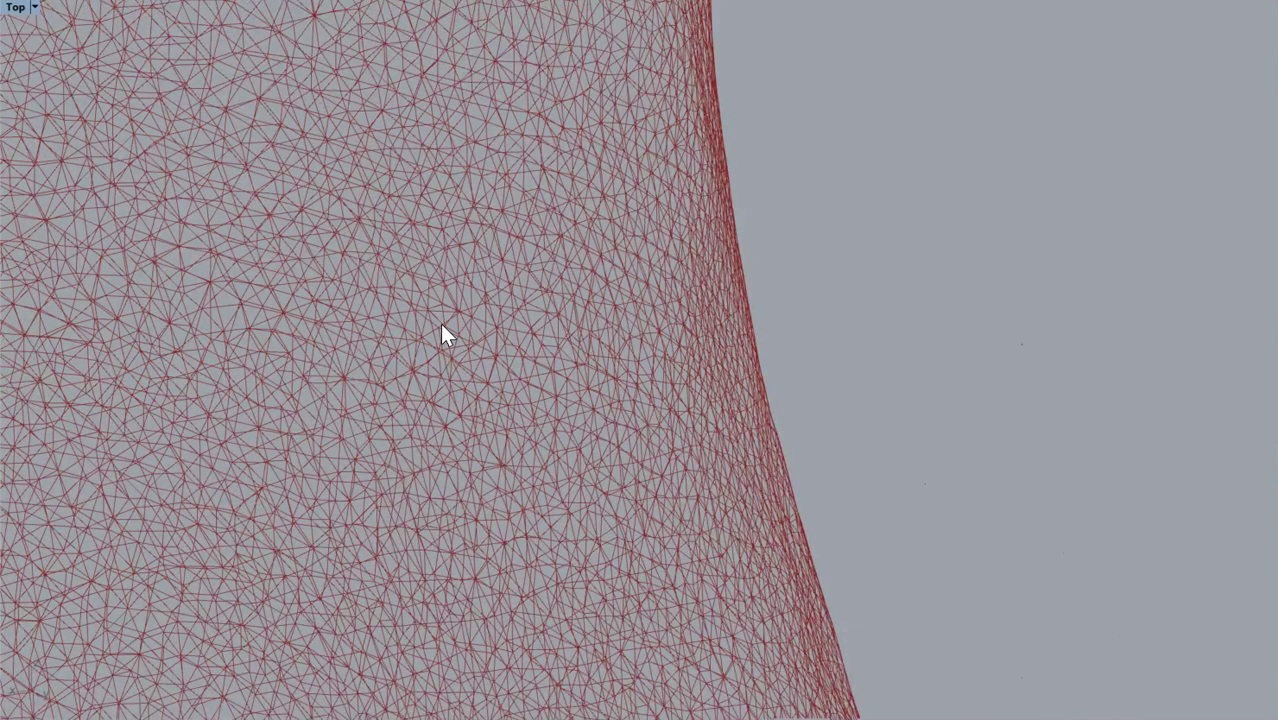
{"action": "scroll", "coordinate": [445, 321], "scroll_direction": "down", "scroll_amount": 3}
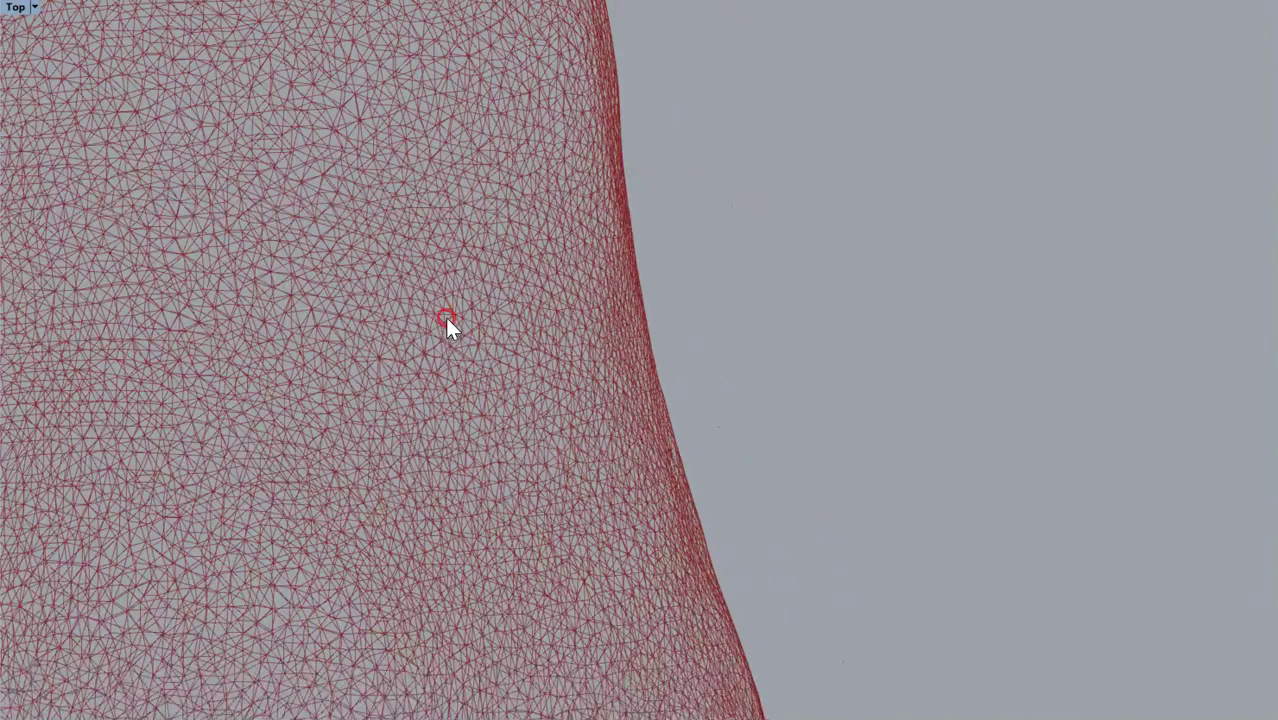
{"action": "left_click", "coordinate": [445, 320]}
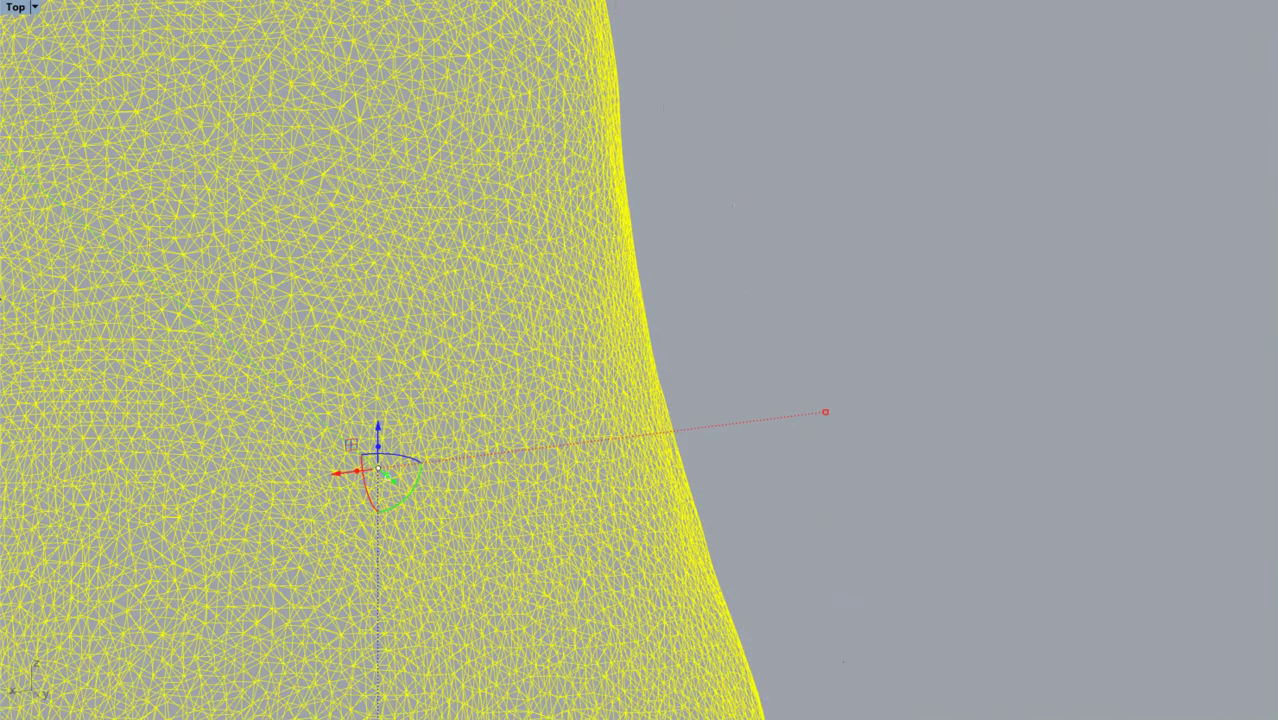
{"action": "key", "text": "F10"}
{"action": "scroll", "coordinate": [598, 345], "scroll_direction": "up", "scroll_amount": 5}
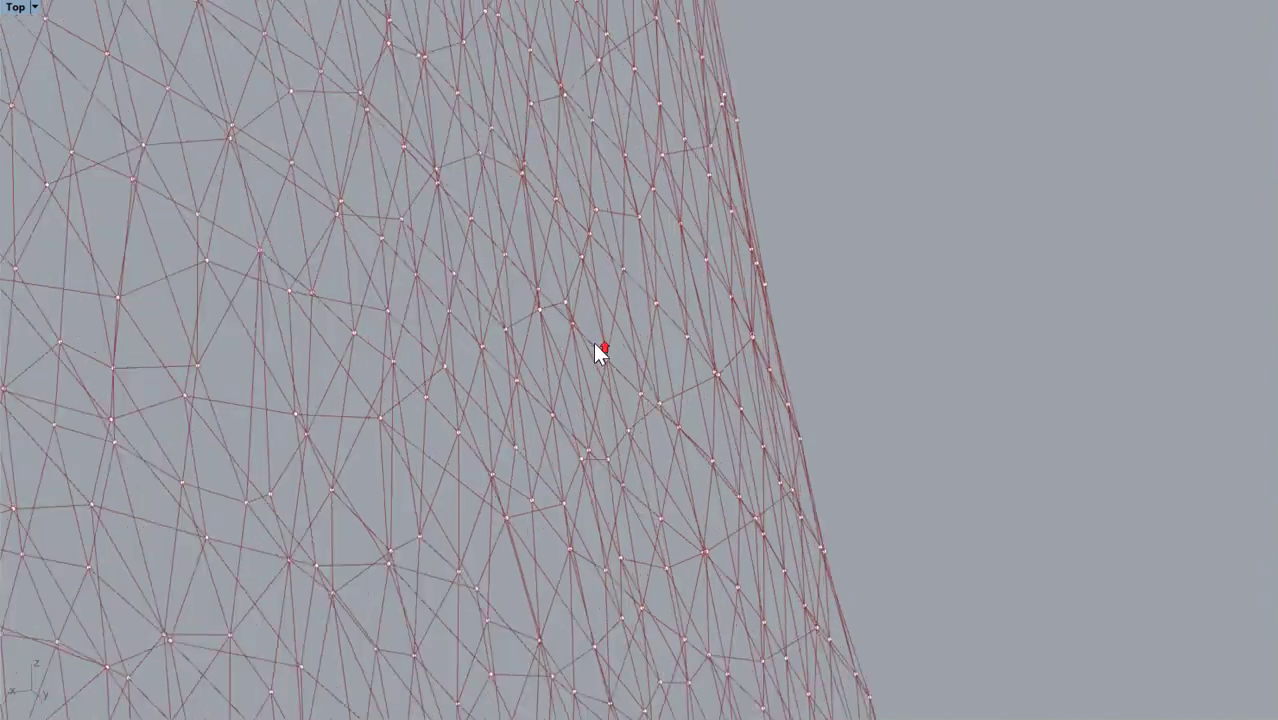
{"action": "scroll", "coordinate": [645, 320], "scroll_direction": "down", "scroll_amount": 8}
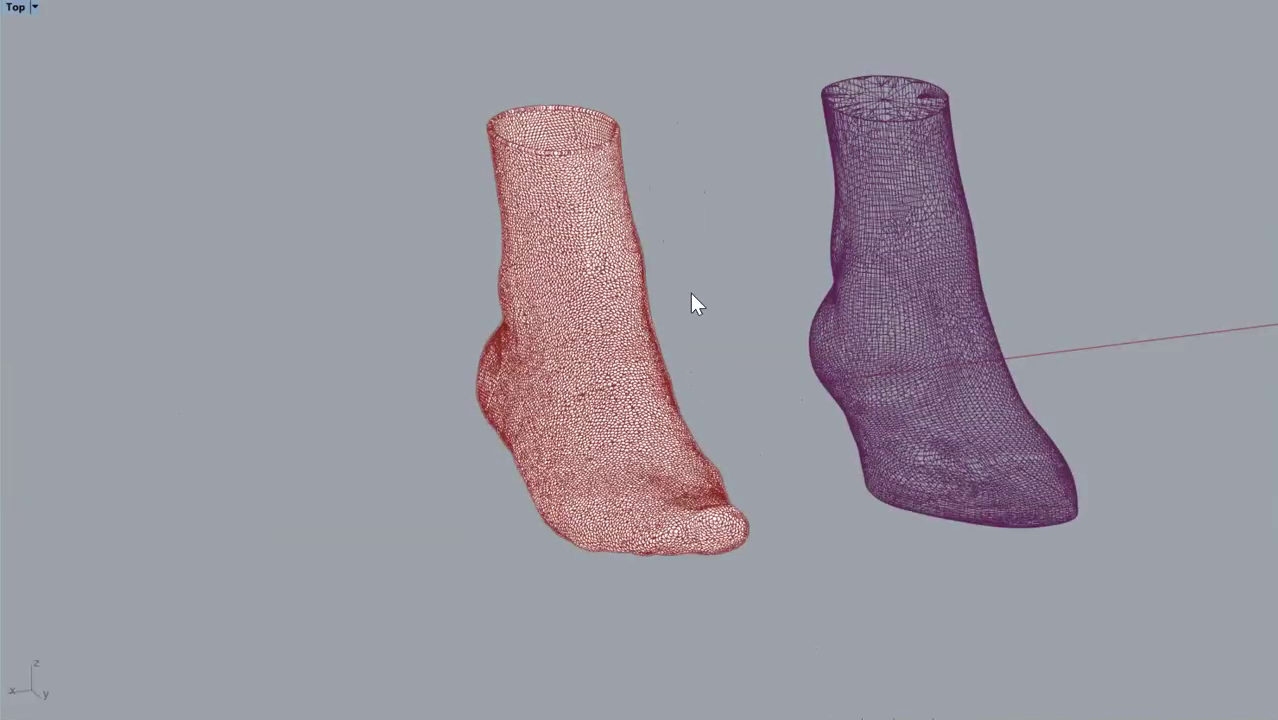
{"action": "right_click_drag", "start_coordinate": [693, 300], "coordinate": [688, 345]}
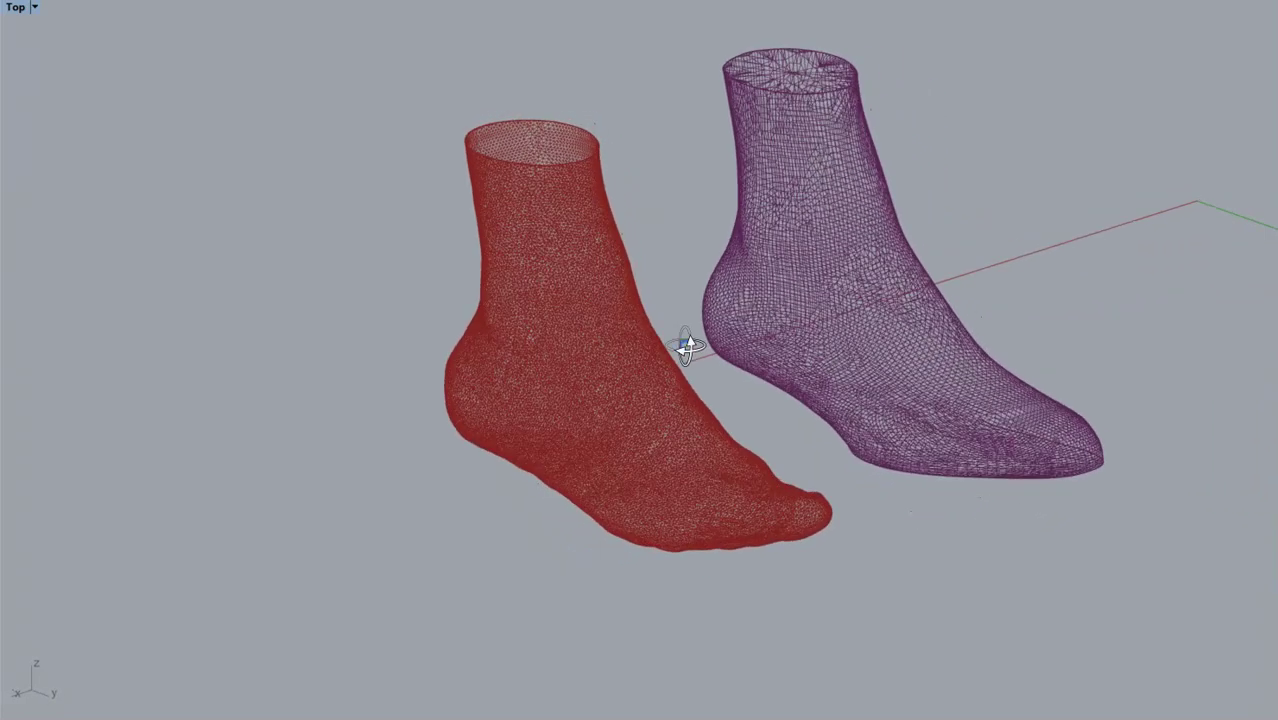
- Compare the shoe last's mesh structure with that of the scanned foot, highlighting each mesh in turn
{"action": "left_click", "coordinate": [616, 345]}
{"action": "left_click", "coordinate": [814, 309]}
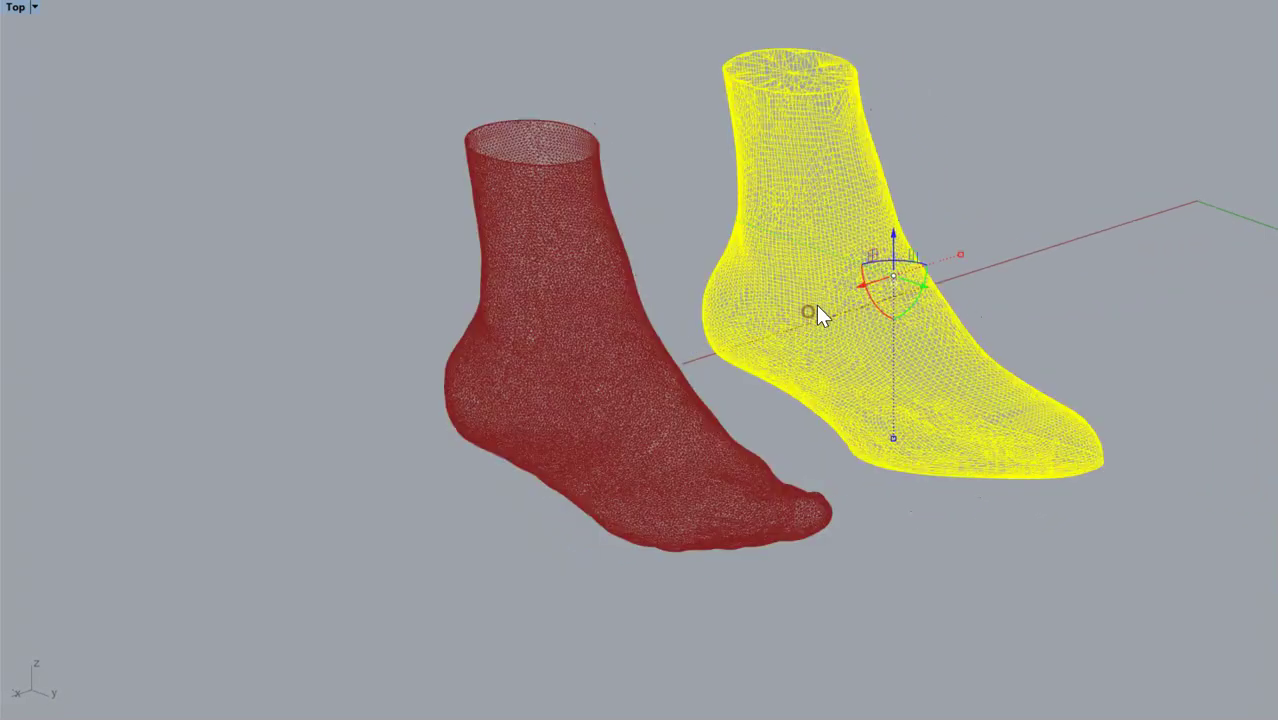
{"action": "scroll", "coordinate": [816, 312], "scroll_direction": "up", "scroll_amount": 4}
{"action": "left_click", "coordinate": [447, 160]}
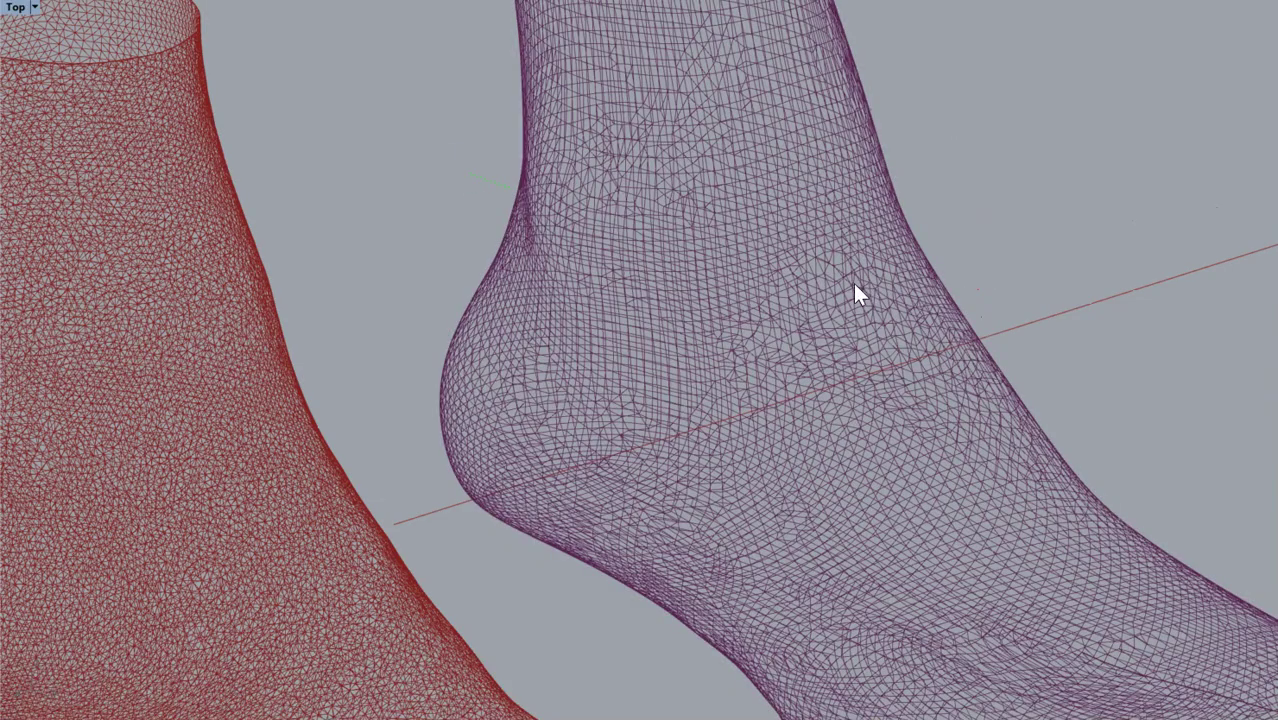
{"action": "scroll", "coordinate": [844, 296], "scroll_direction": "down", "scroll_amount": 4}
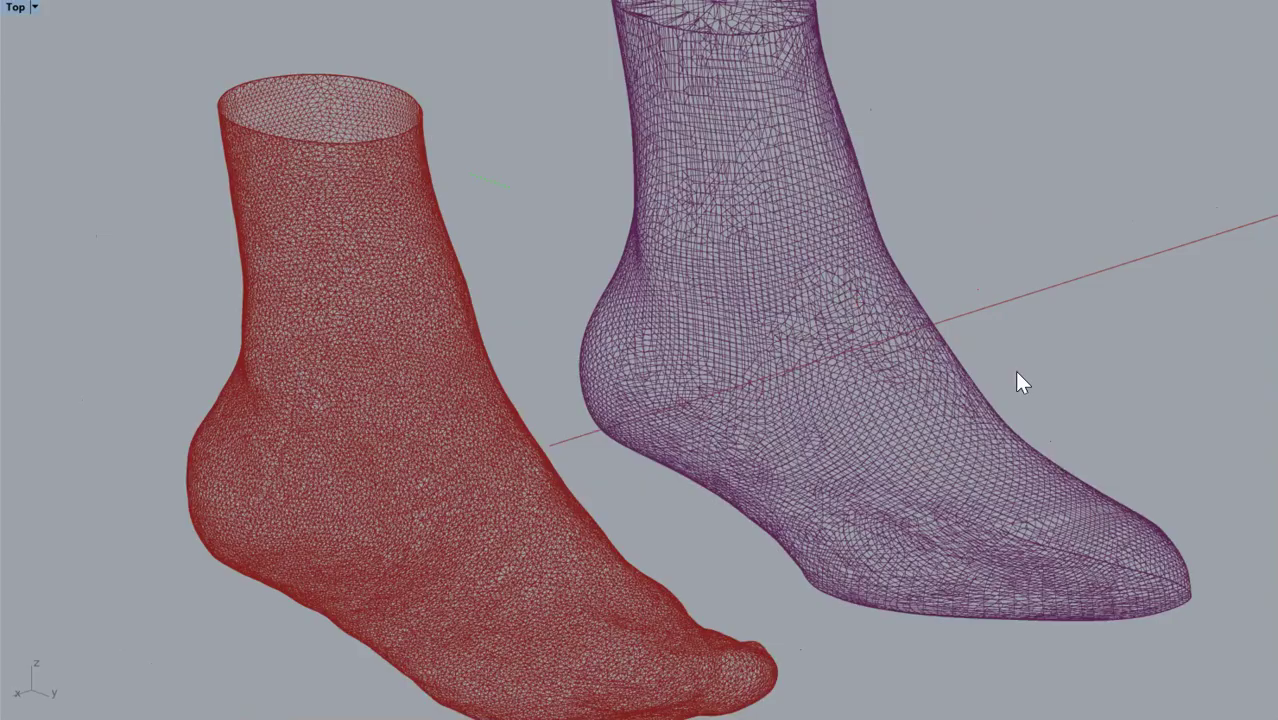
{"action": "mouse_move", "coordinate": [1027, 320]}
{"action": "right_mouse_down"}
{"action": "mouse_move", "coordinate": [998, 282]}
{"action": "mouse_move", "coordinate": [1021, 317]}
{"action": "mouse_move", "coordinate": [1031, 291]}
{"action": "mouse_move", "coordinate": [1016, 334]}
{"action": "mouse_move", "coordinate": [1036, 317]}
{"action": "mouse_move", "coordinate": [1024, 311]}
{"action": "right_mouse_up"}
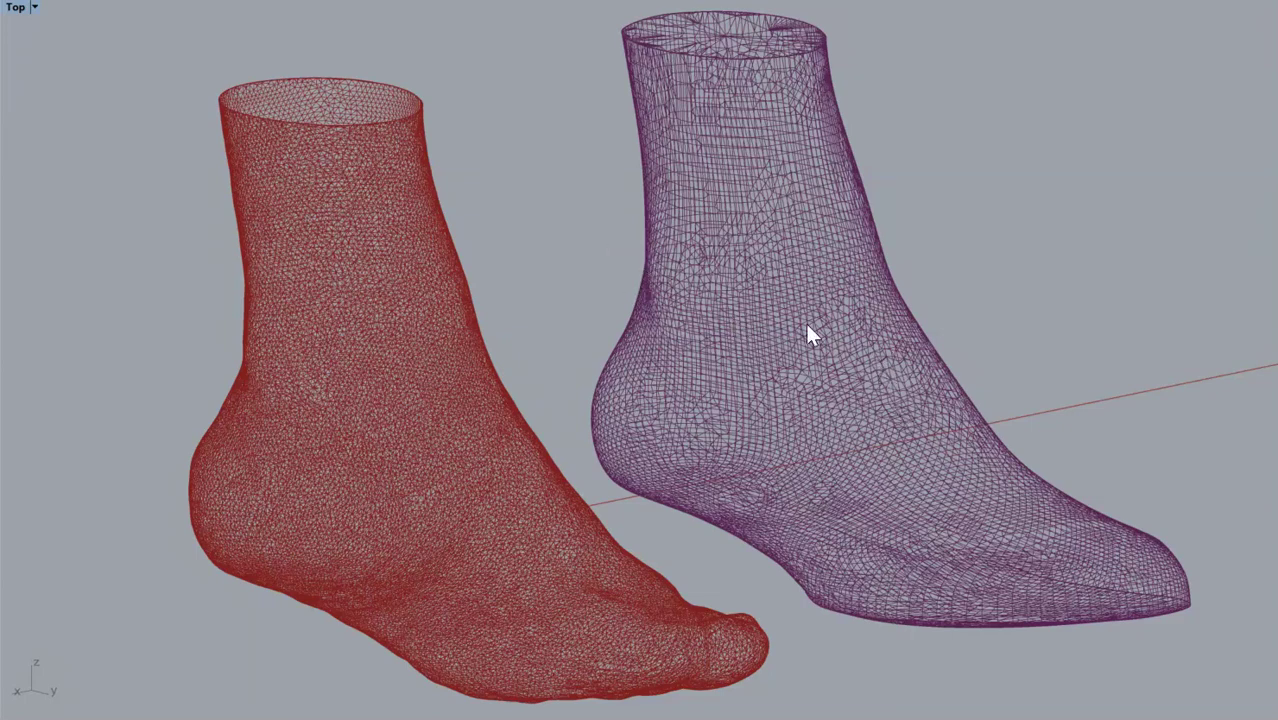
{"action": "scroll", "coordinate": [828, 343], "scroll_direction": "up", "scroll_amount": 3}
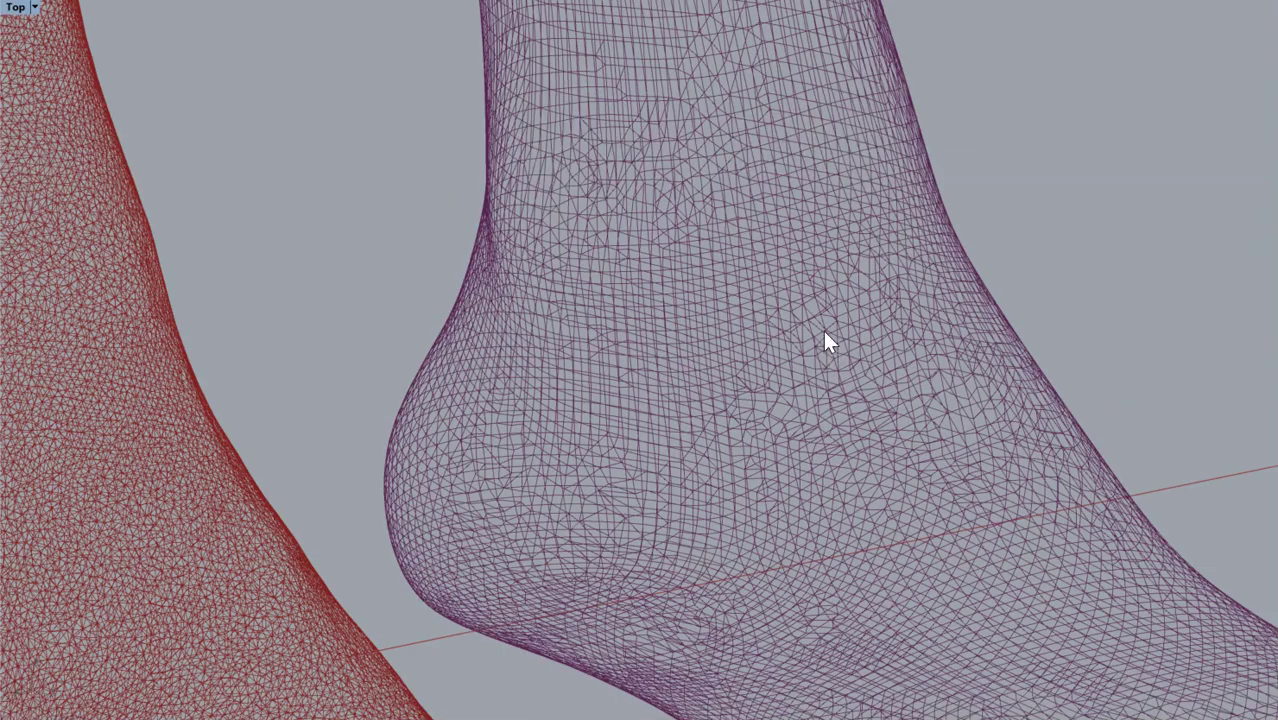
{"action": "scroll", "coordinate": [851, 370], "scroll_direction": "down", "scroll_amount": 5}
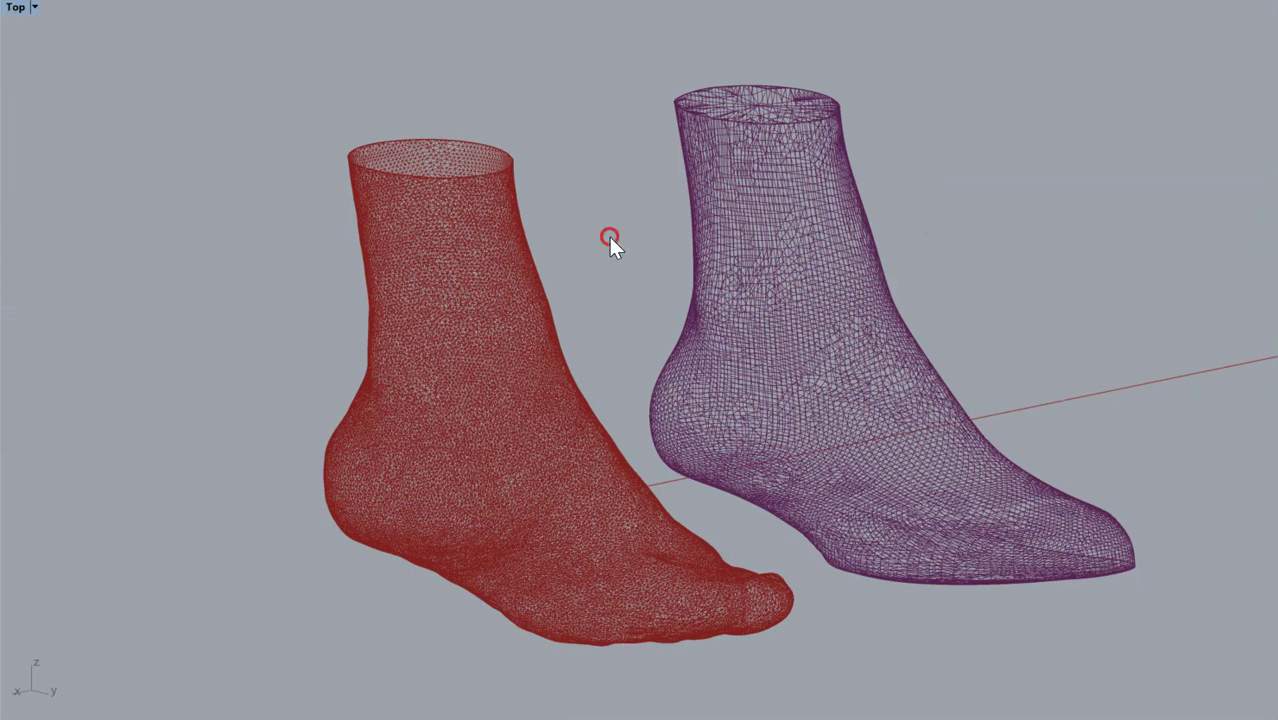
{"action": "left_click", "coordinate": [487, 362]}
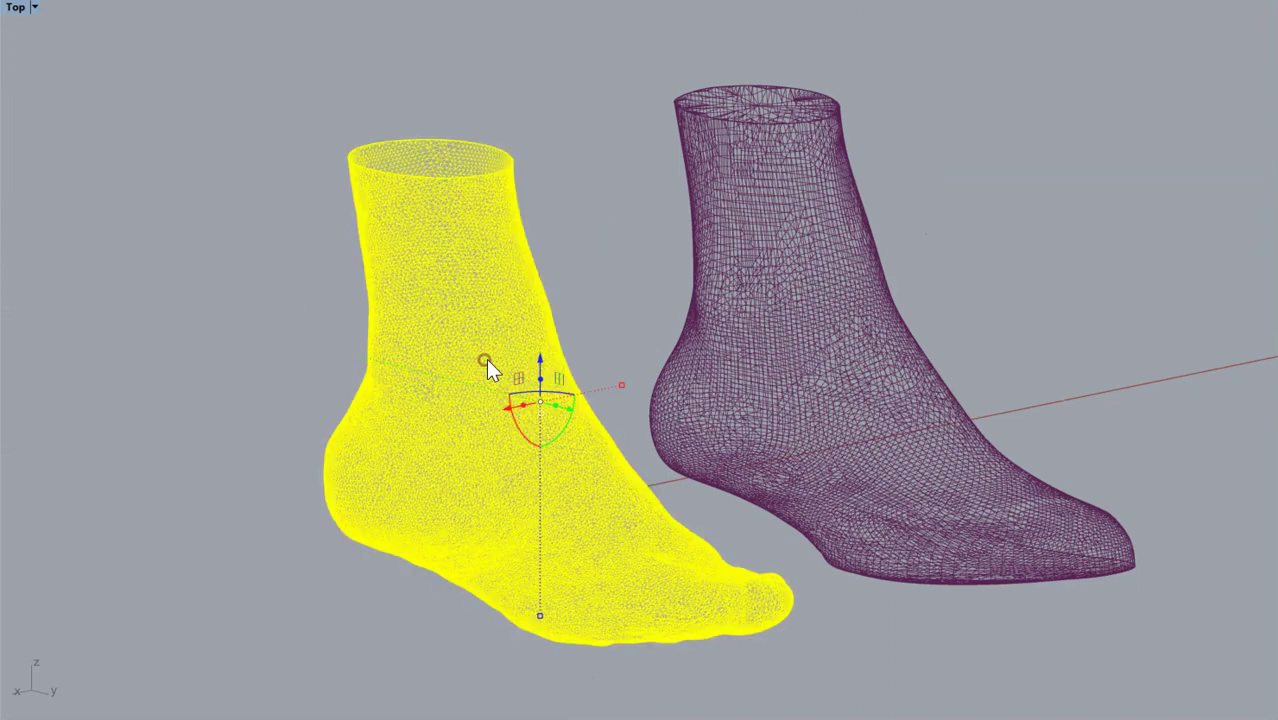
{"action": "left_click", "coordinate": [808, 298]}
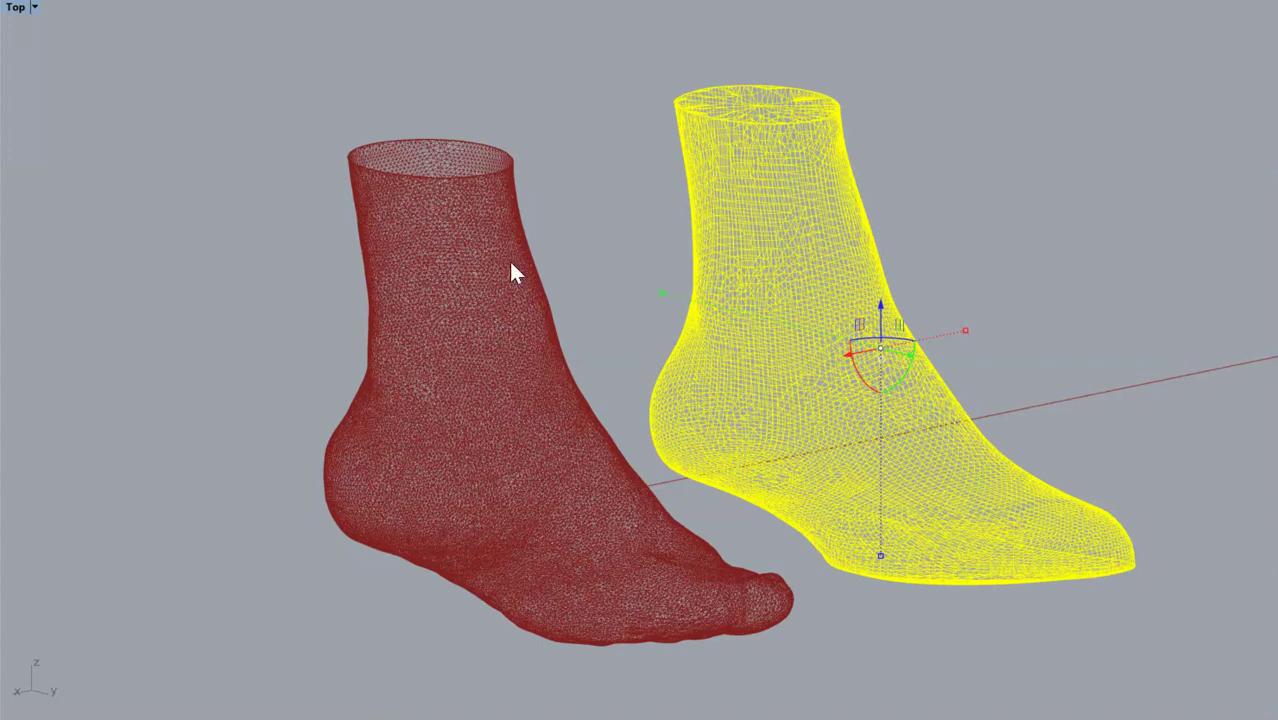
{"action": "left_click", "coordinate": [635, 220]}
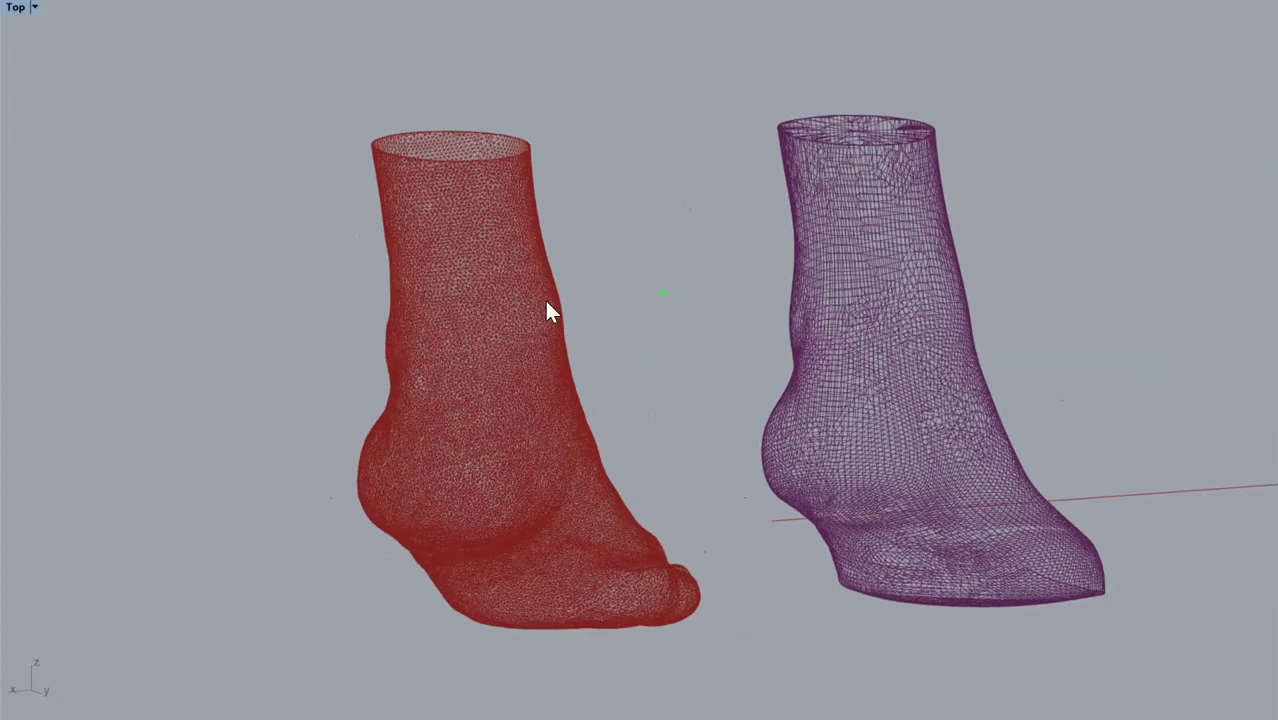
- Turn on the mesh points of the scanned foot again for editing
{"action": "scroll", "coordinate": [502, 337], "scroll_direction": "up", "scroll_amount": 6}
{"action": "left_click", "coordinate": [499, 330]}
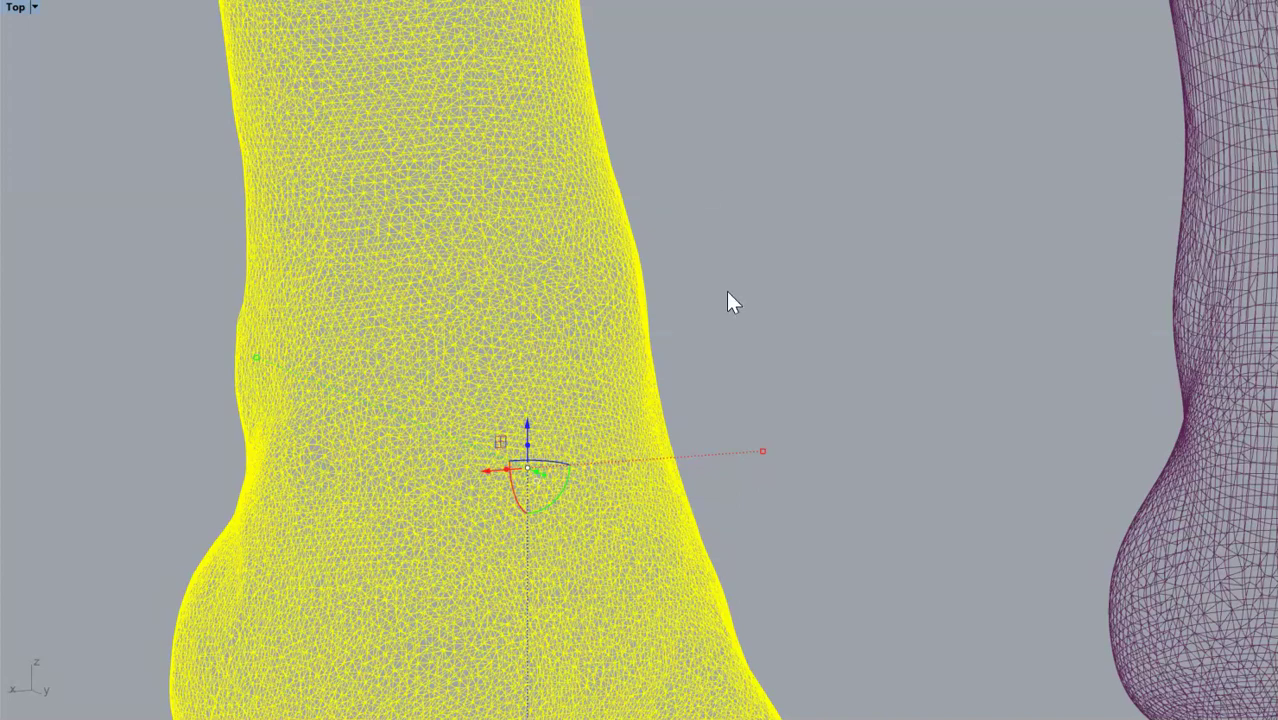
{"action": "scroll", "coordinate": [729, 291], "scroll_direction": "down", "scroll_amount": 4}
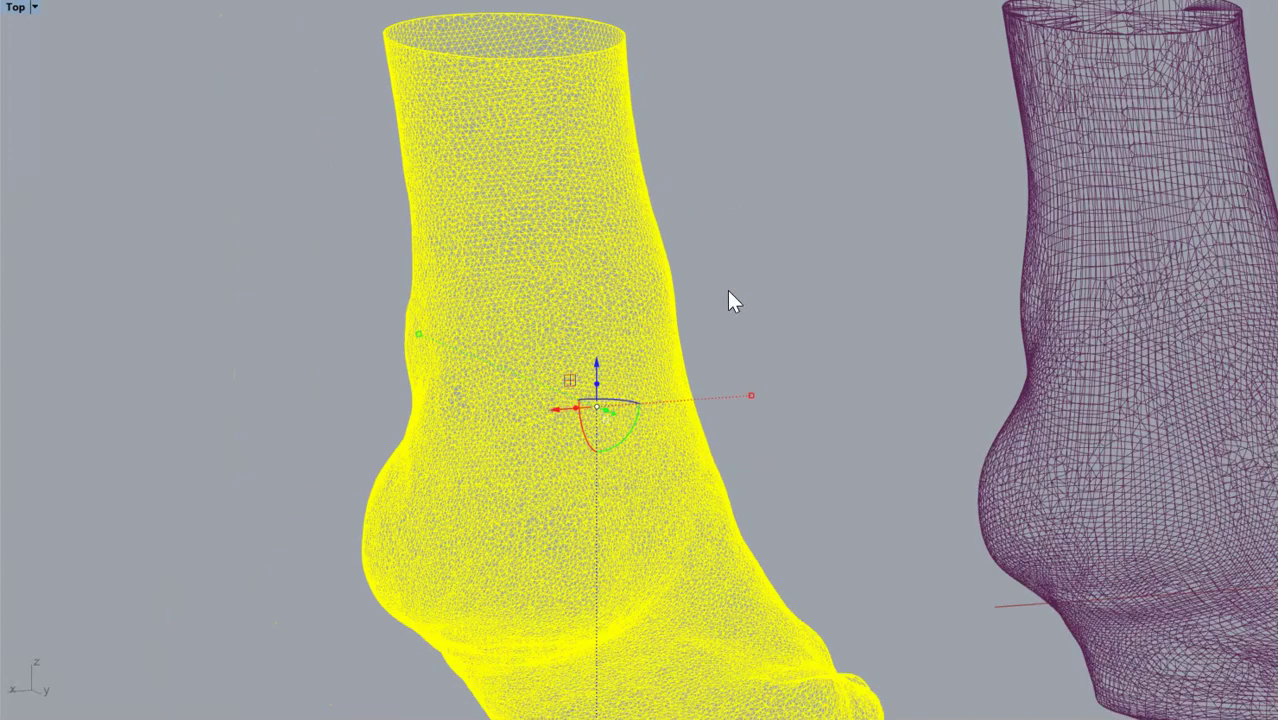
{"action": "scroll", "coordinate": [729, 299], "scroll_direction": "down", "scroll_amount": 3}
{"action": "right_click_drag", "start_coordinate": [717, 300], "coordinate": [762, 322]}
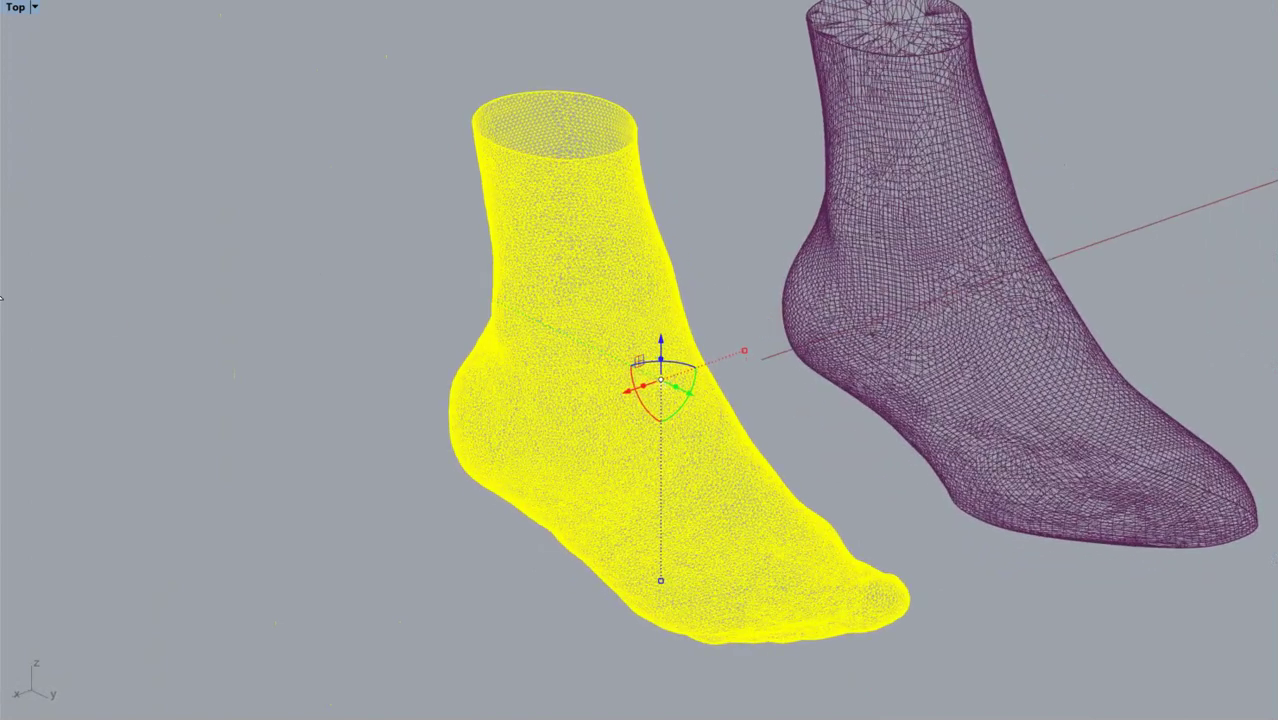
{"action": "left_click", "coordinate": [336, 298]}
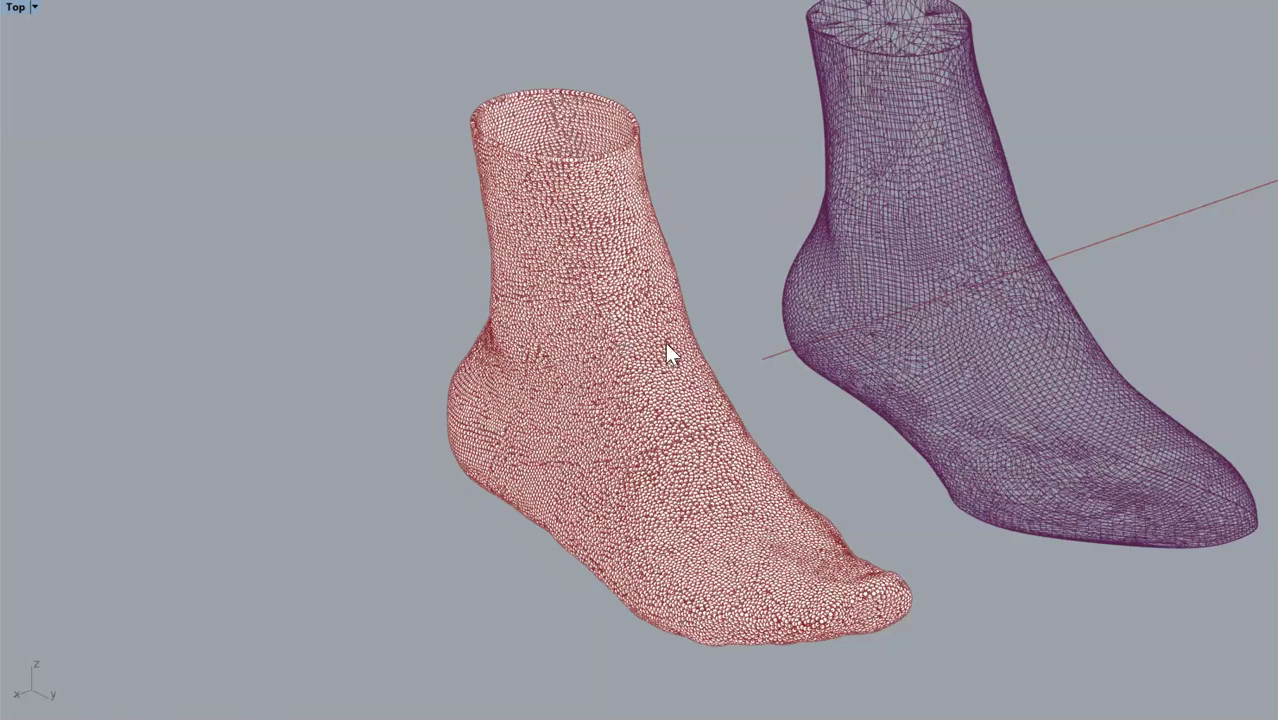
- Select a rectangular patch of mesh points above the heel and move it outward from the foot
{"action": "scroll", "coordinate": [499, 328], "scroll_direction": "up", "scroll_amount": 5}
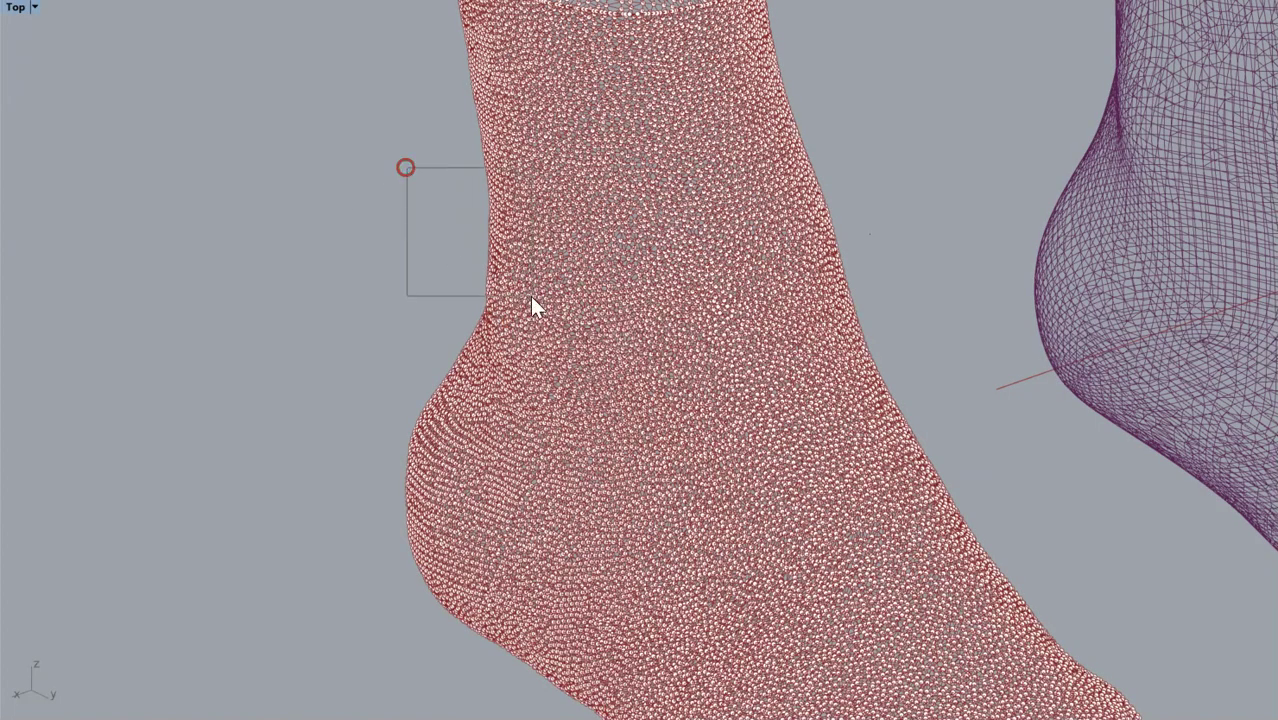
{"action": "left_click_drag", "start_coordinate": [531, 298], "coordinate": [559, 344]}
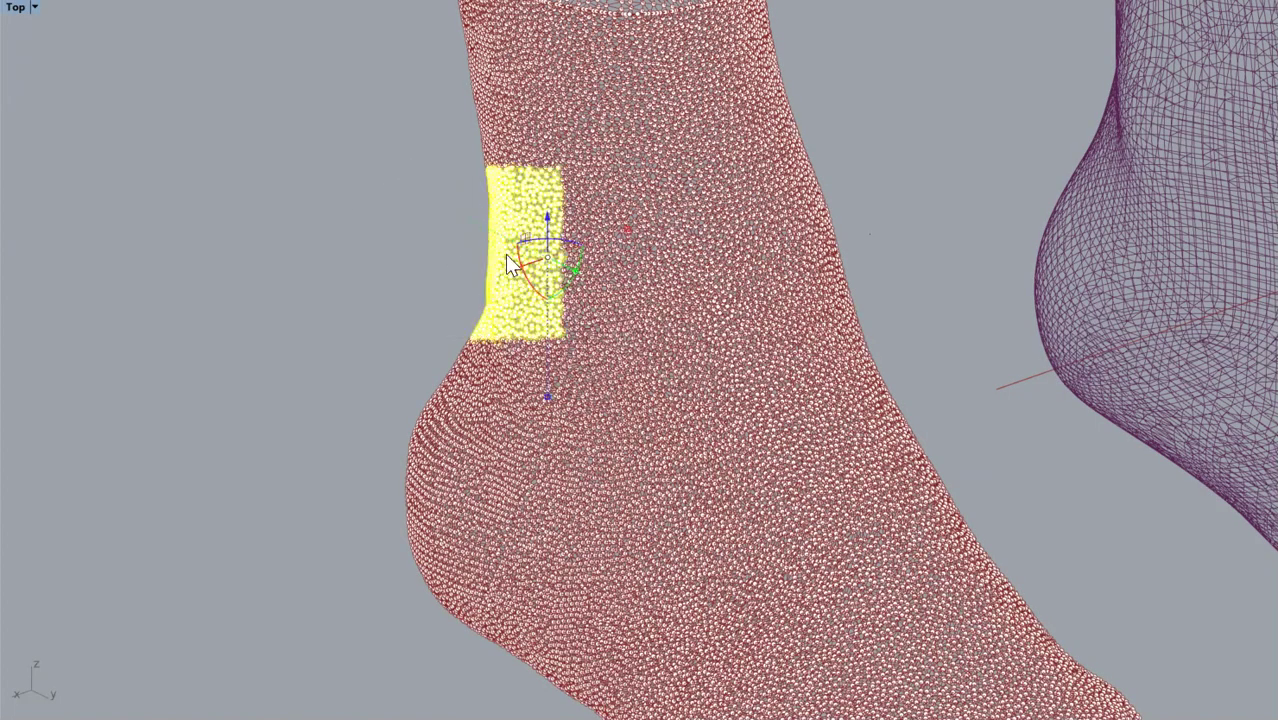
{"action": "mouse_move", "coordinate": [527, 285]}
{"action": "right_mouse_down"}
{"action": "mouse_move", "coordinate": [565, 274]}
{"action": "mouse_move", "coordinate": [538, 294]}
{"action": "right_mouse_up"}
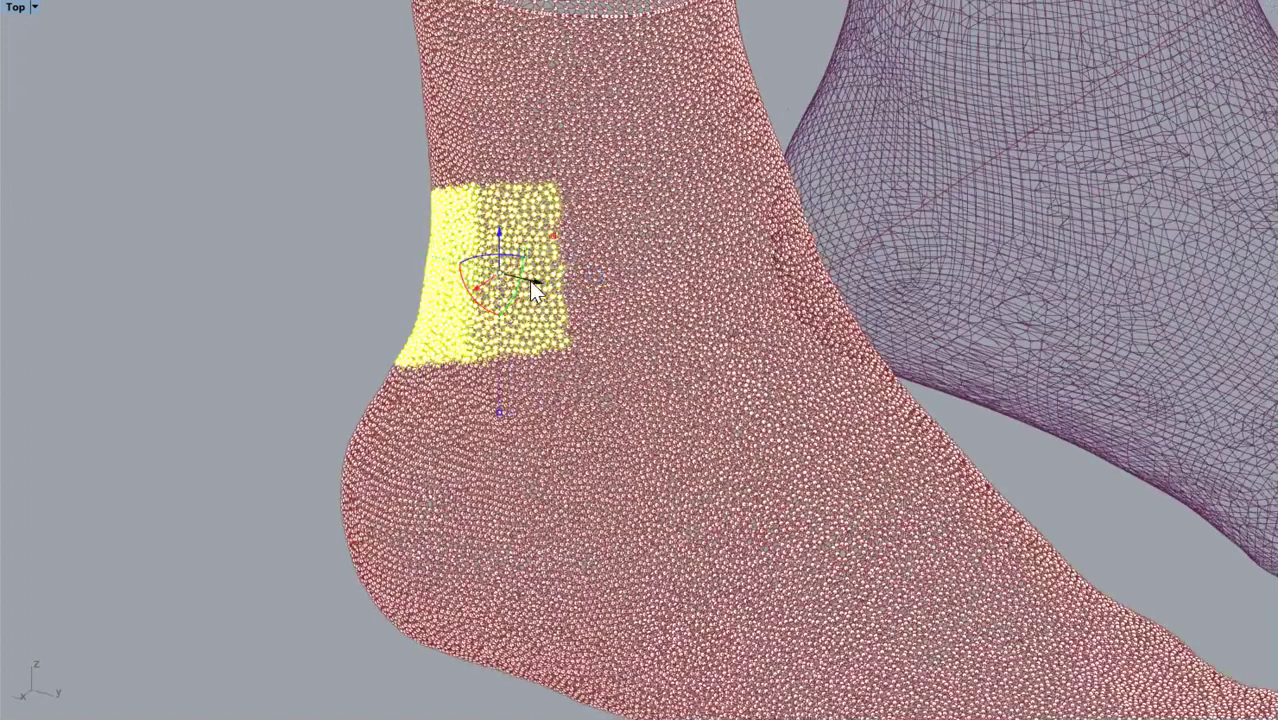
{"action": "left_click_drag", "start_coordinate": [478, 275], "coordinate": [300, 258]}
{"action": "left_click", "coordinate": [224, 492]}
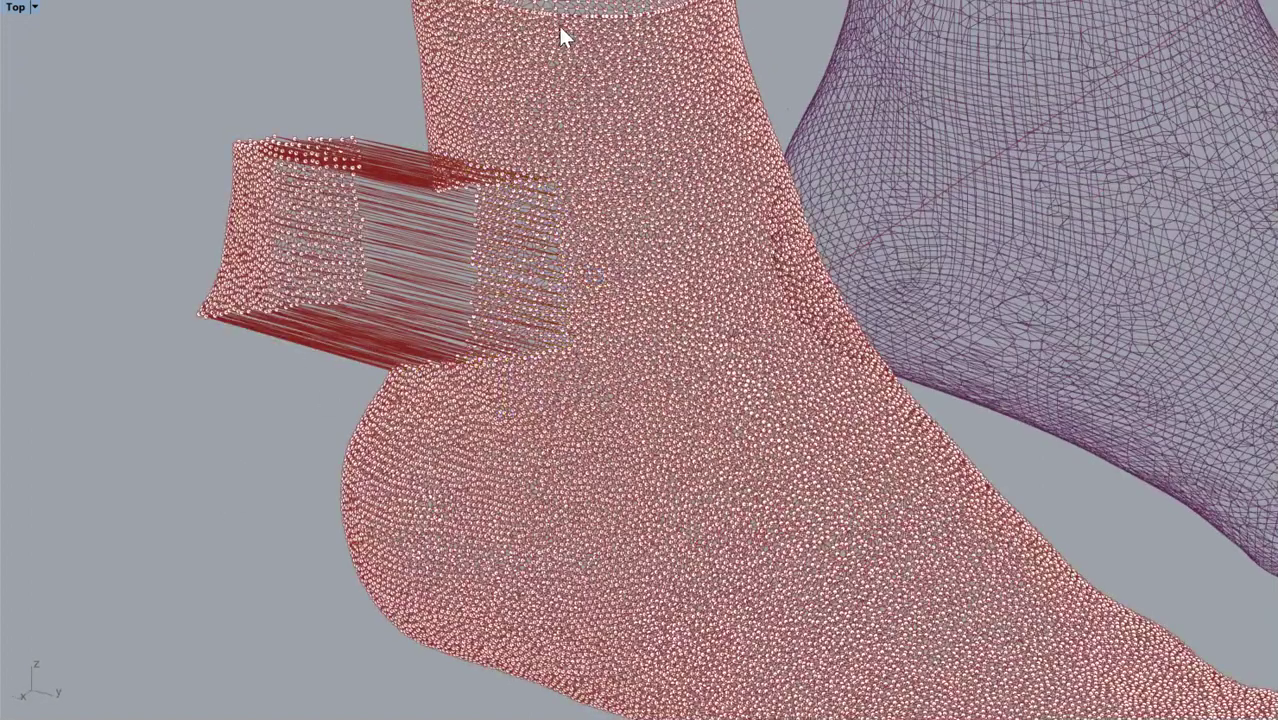
- Switch the viewport to shaded display and view the pulled-out mesh patch from behind the foot
{"action": "left_click", "coordinate": [590, 1]}
{"action": "mouse_move", "coordinate": [667, 165]}
{"action": "right_mouse_down"}
{"action": "mouse_move", "coordinate": [679, 169]}
{"action": "mouse_move", "coordinate": [630, 200]}
{"action": "mouse_move", "coordinate": [635, 133]}
{"action": "mouse_move", "coordinate": [908, 175]}
{"action": "mouse_move", "coordinate": [901, 194]}
{"action": "right_mouse_up"}
{"action": "scroll", "coordinate": [635, 133], "scroll_direction": "down", "scroll_amount": 5}
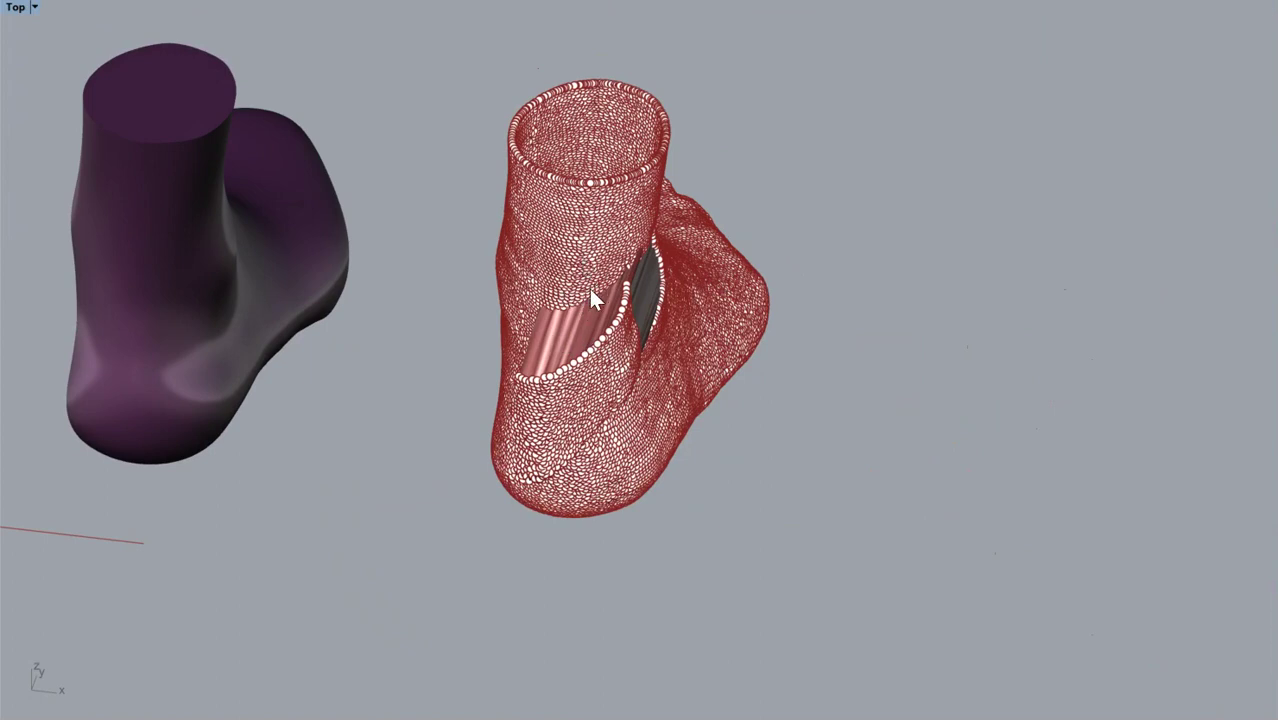
- Undo the outward move of the mesh-point patch above the scanned foot's heel and clear the selection
{"action": "left_click", "coordinate": [656, 412]}
{"action": "key", "text": "Escape"}
{"action": "key", "text": "Escape"}
{"action": "left_click", "coordinate": [662, 419]}
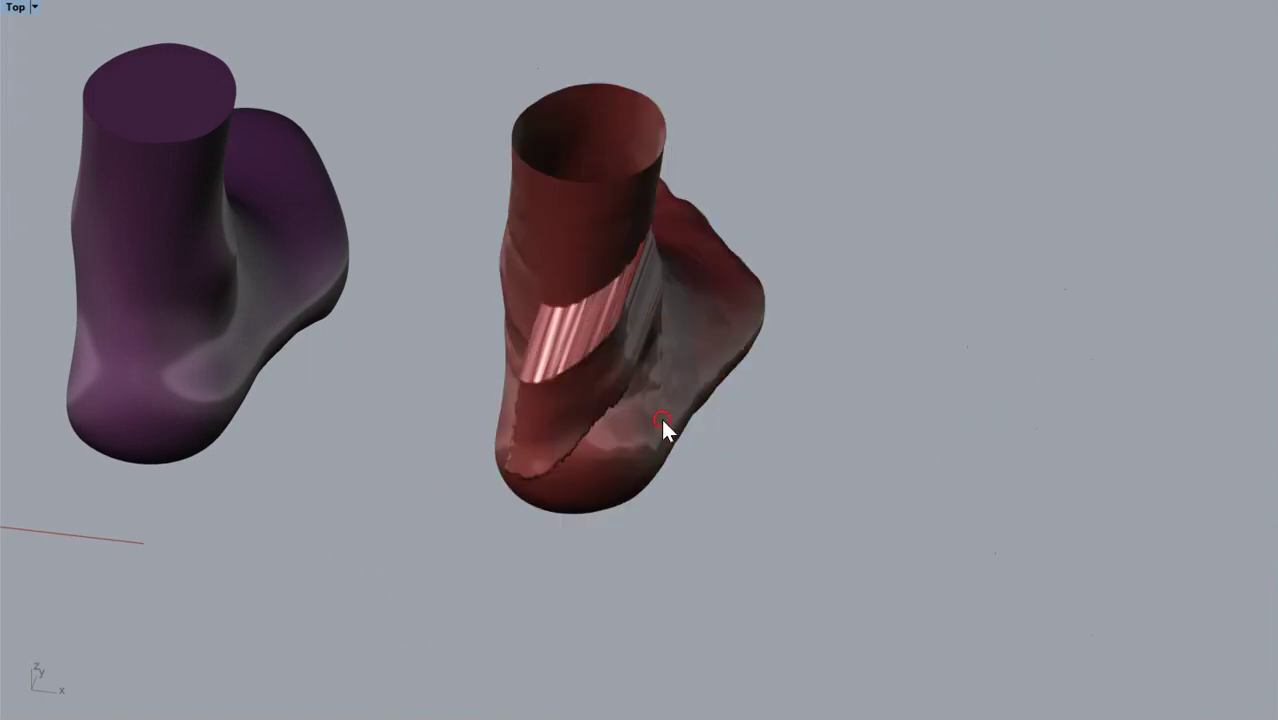
{"action": "left_click", "coordinate": [250, 290]}
{"action": "left_click", "coordinate": [474, 304]}
{"action": "key", "text": "ctrl+z"}
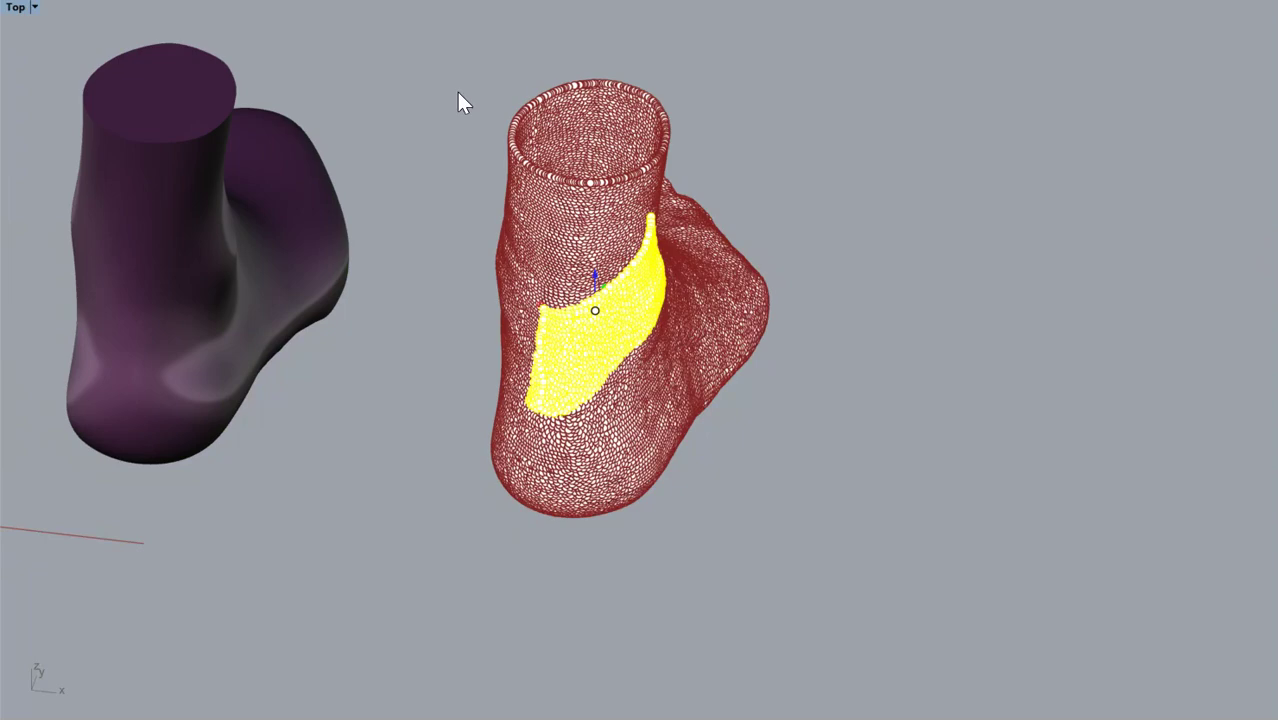
{"action": "left_click", "coordinate": [1025, 332]}
- Turn off the scanned foot's mesh points and remove the purple shoe last from view
{"action": "right_click_drag", "start_coordinate": [1057, 395], "coordinate": [779, 354]}
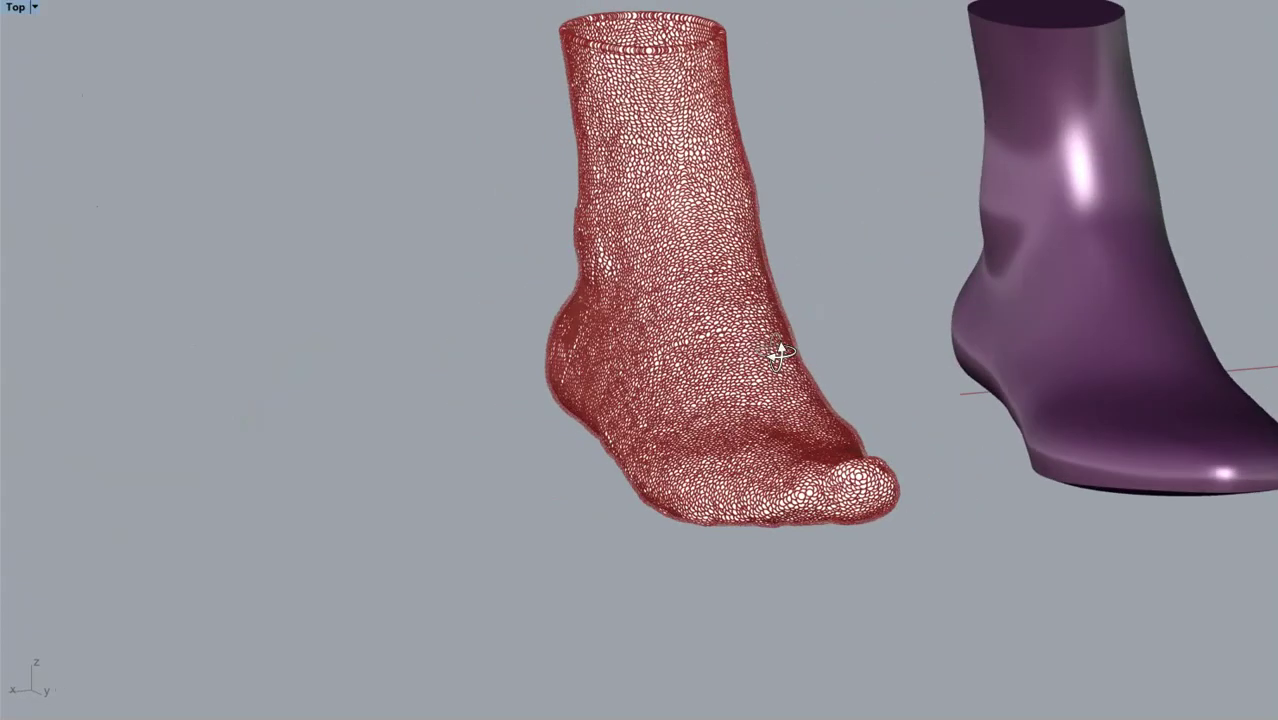
{"action": "scroll", "coordinate": [817, 332], "scroll_direction": "down", "scroll_amount": 4}
{"action": "left_click", "coordinate": [998, 334]}
{"action": "key", "text": "Escape"}
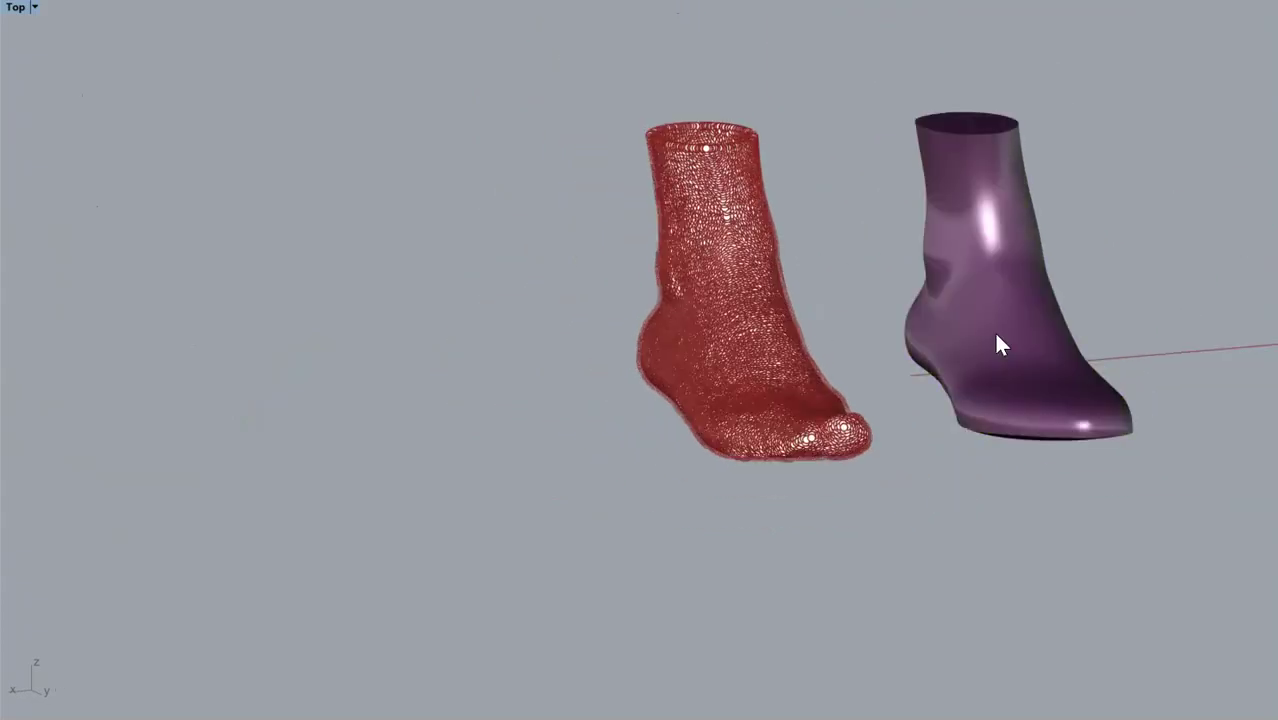
{"action": "key", "text": "Escape"}
{"action": "left_click", "coordinate": [922, 250]}
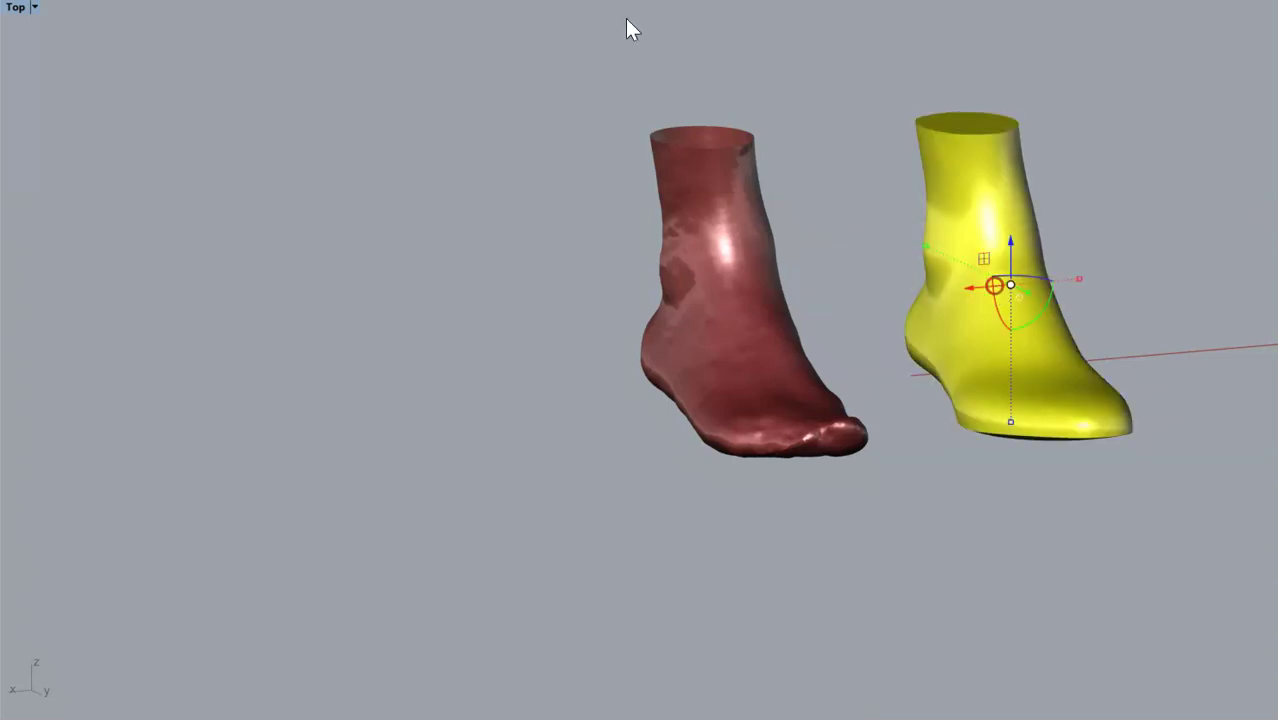
{"action": "key", "text": "Delete"}
- In the Right view, draw two nearly horizontal lines across the upper ankle of the scanned foot, extending past both sides
{"action": "right_click_drag", "start_coordinate": [557, 173], "coordinate": [480, 256]}
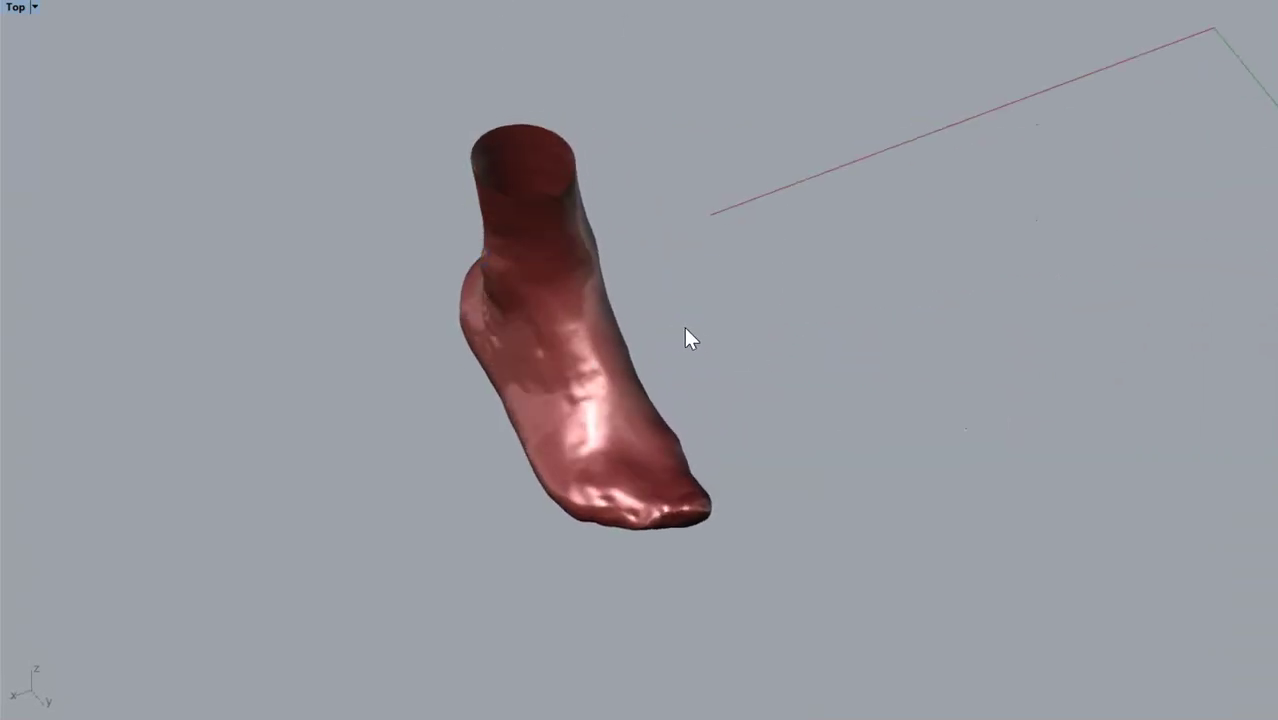
{"action": "right_click_drag", "start_coordinate": [685, 327], "coordinate": [606, 319]}
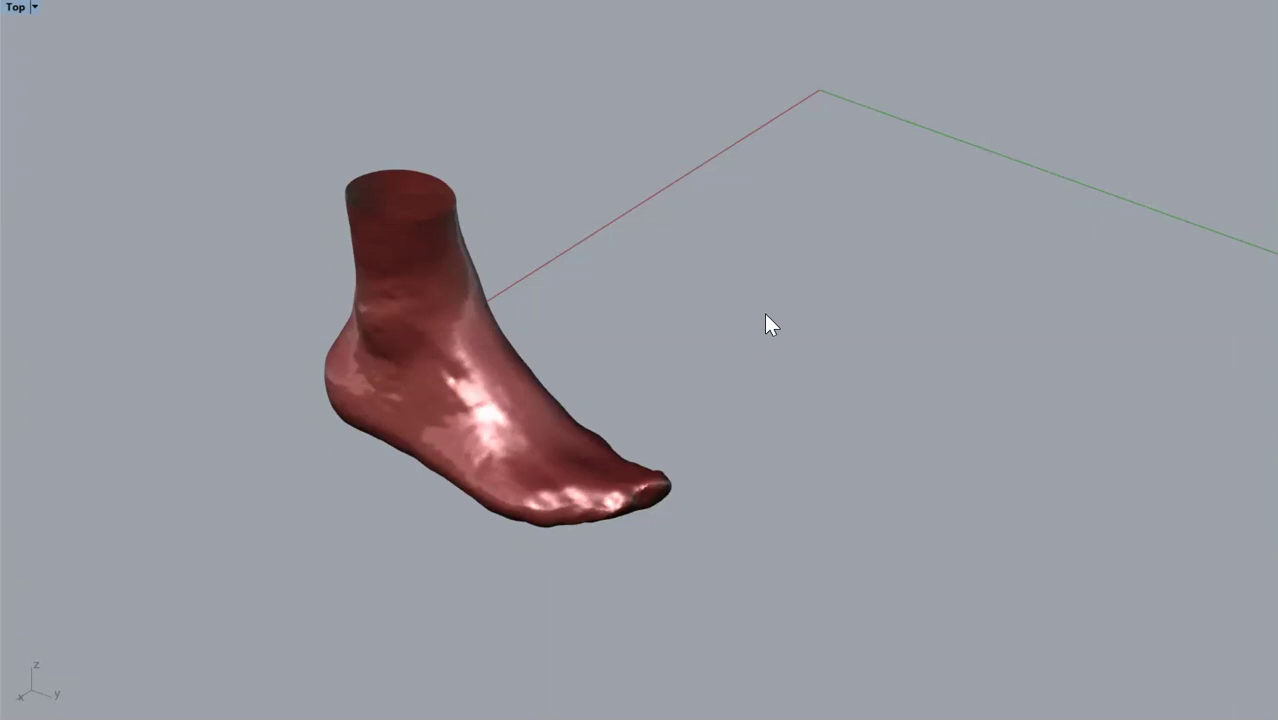
{"action": "right_click_drag", "start_coordinate": [765, 316], "coordinate": [663, 276]}
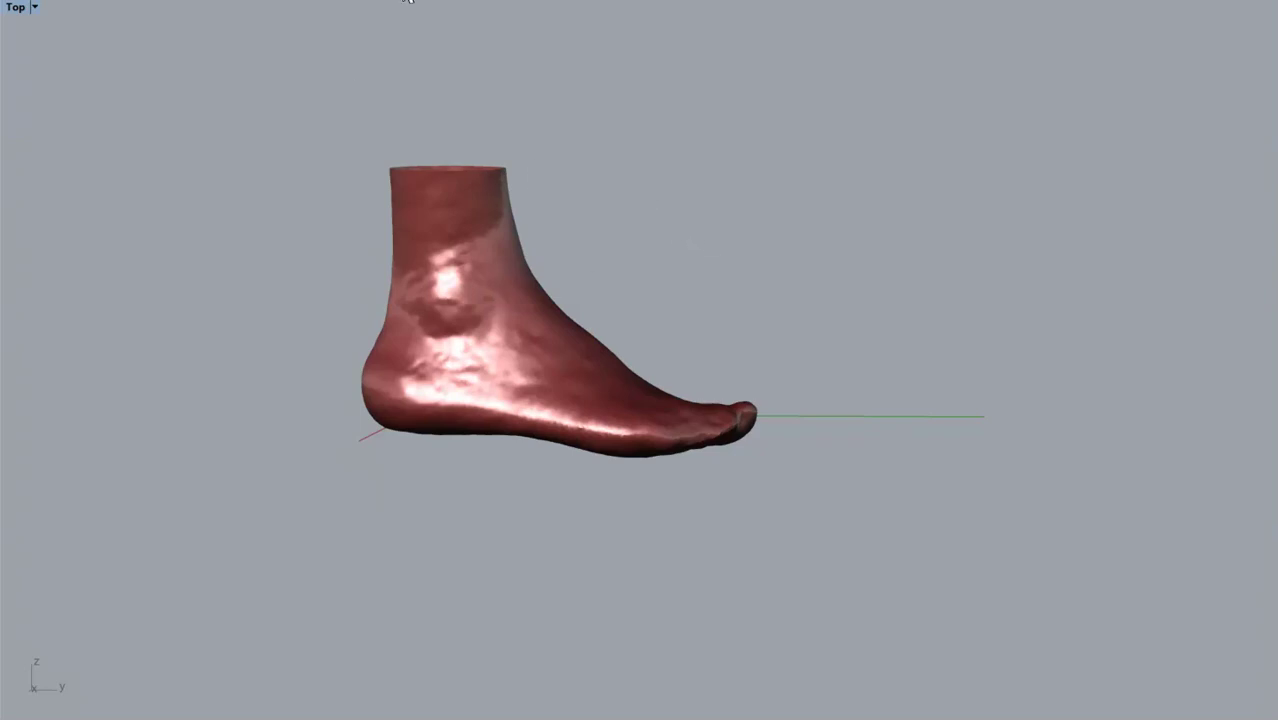
{"action": "left_click", "coordinate": [405, 2]}
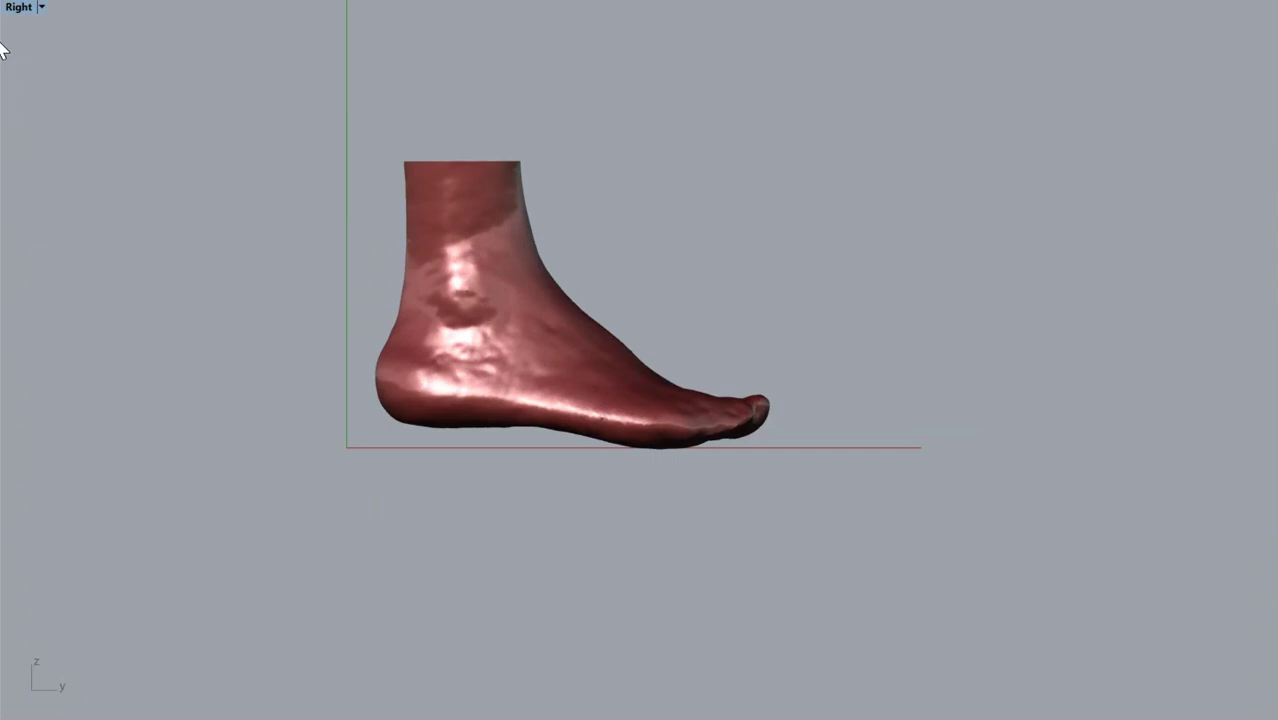
{"action": "left_click", "coordinate": [323, 173]}
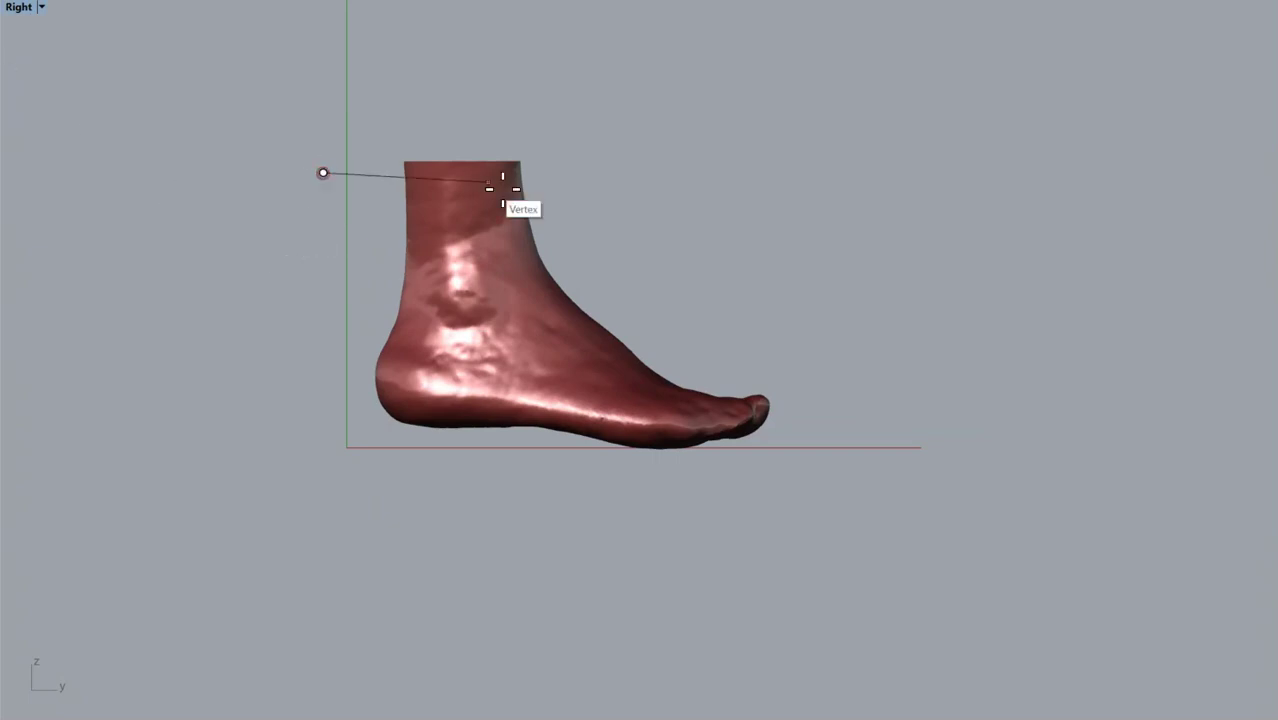
{"action": "left_click", "coordinate": [589, 175]}
{"action": "right_click", "coordinate": [614, 247]}
{"action": "left_click", "coordinate": [335, 228]}
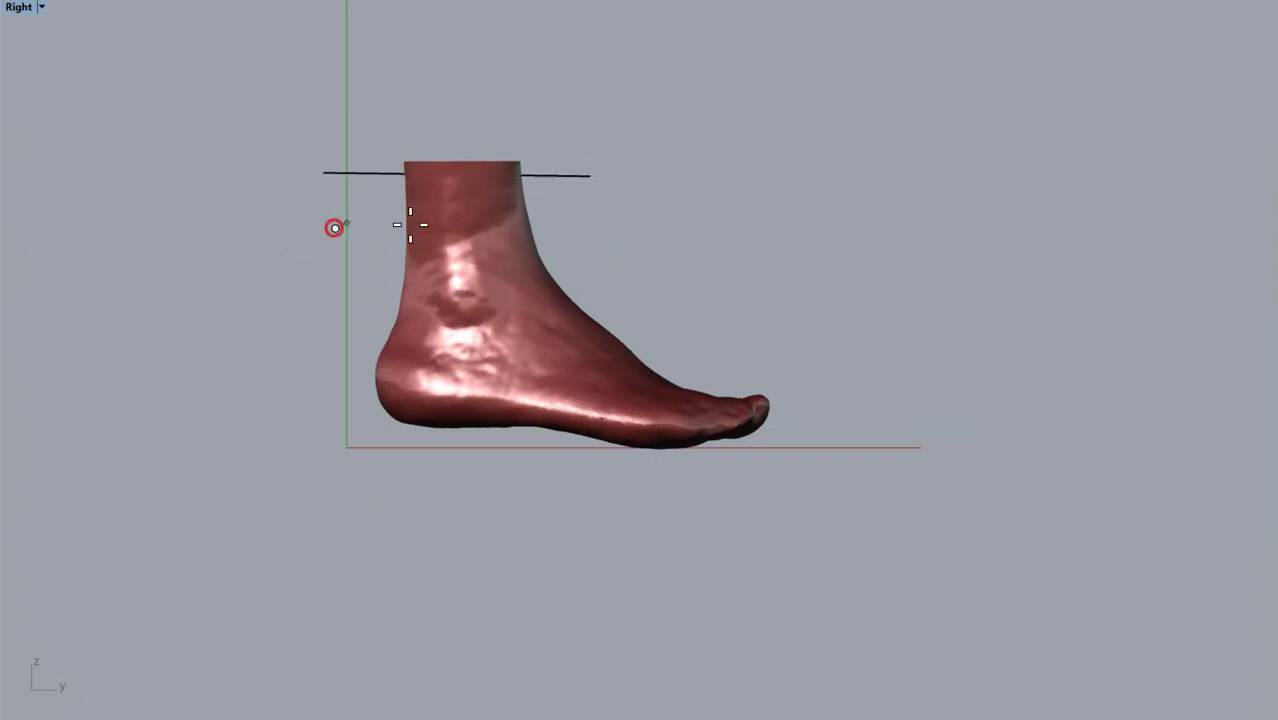
{"action": "left_click", "coordinate": [609, 211]}
- Draw two slanted lines below them, one across the ankle and one running from the heel up over the instep
{"action": "right_click", "coordinate": [644, 281]}
{"action": "left_click", "coordinate": [355, 308]}
{"action": "left_click", "coordinate": [609, 263]}
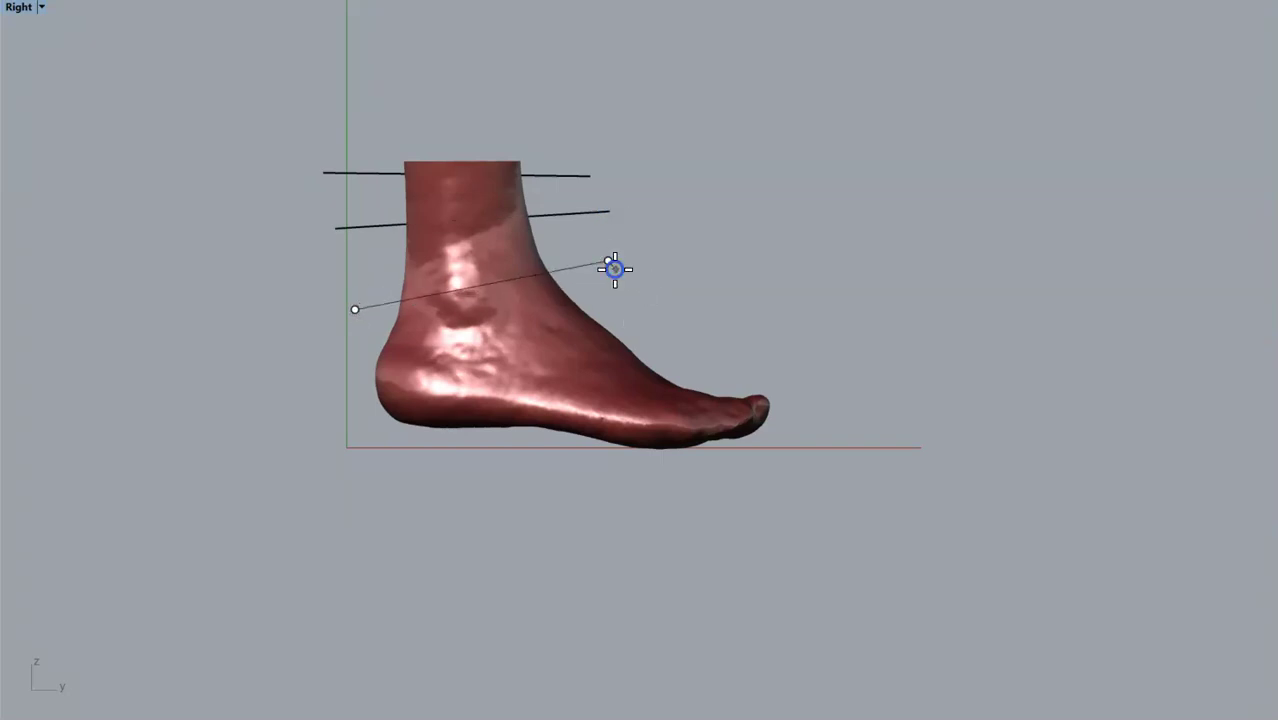
{"action": "left_click", "coordinate": [339, 390]}
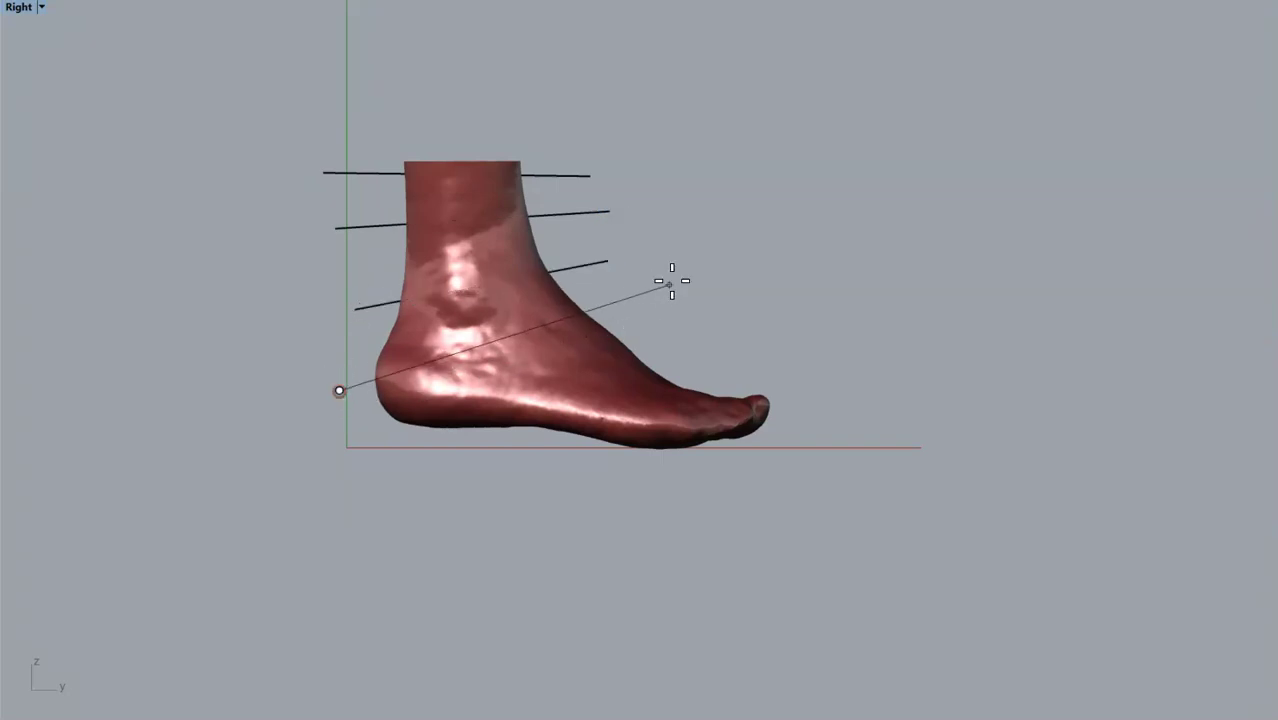
{"action": "left_click", "coordinate": [672, 279]}
- Project the four lines onto the scanned foot mesh as closed section curves around the ankle
{"action": "left_click_drag", "start_coordinate": [686, 126], "coordinate": [590, 277]}
{"action": "left_click_drag", "start_coordinate": [713, 228], "coordinate": [653, 322]}
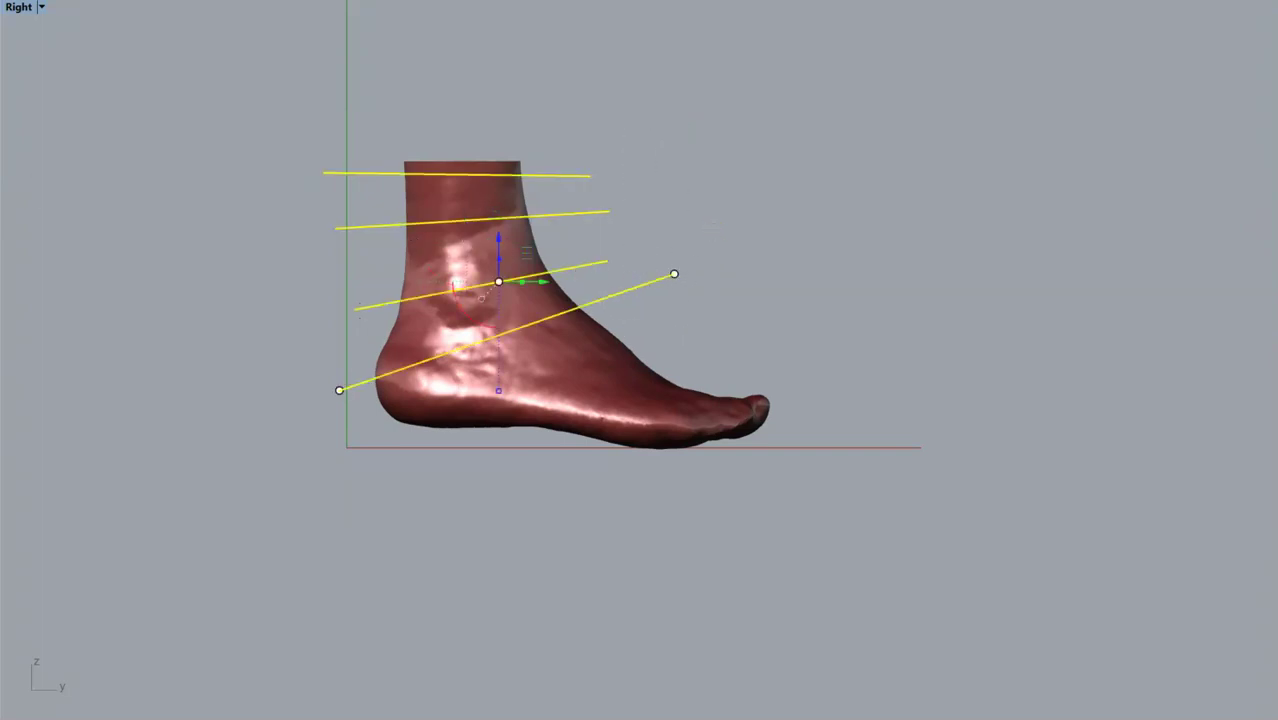
{"action": "left_click", "coordinate": [613, 409]}
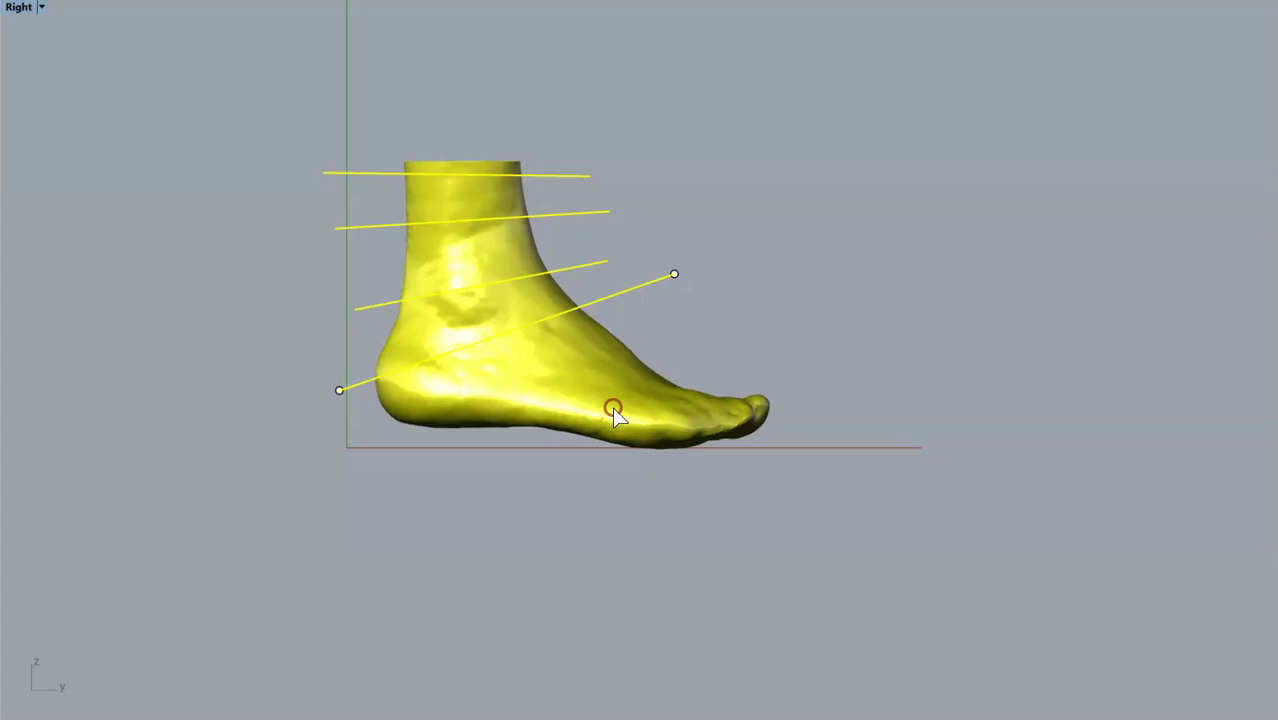
{"action": "left_click", "coordinate": [813, 334]}
{"action": "mouse_move", "coordinate": [839, 319]}
{"action": "right_mouse_down"}
{"action": "mouse_move", "coordinate": [758, 366]}
{"action": "mouse_move", "coordinate": [17, 260]}
{"action": "right_mouse_up"}
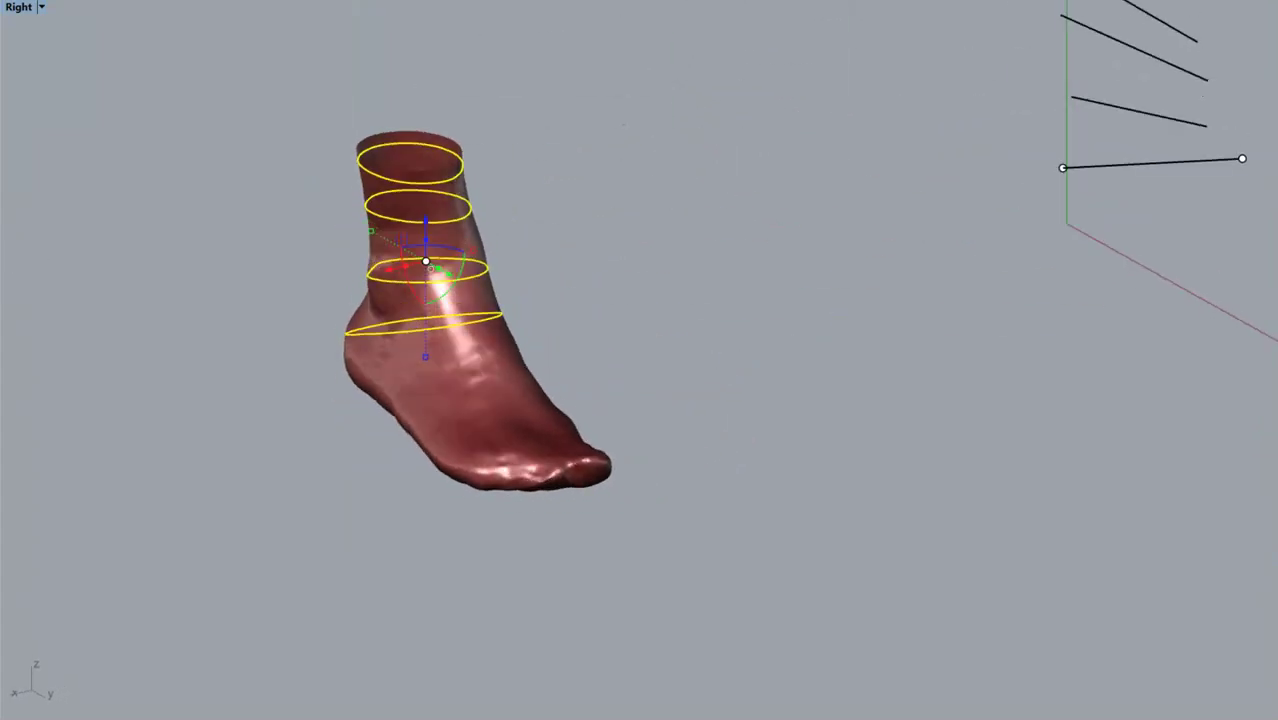
- Rebuild the four projected curves with 50 points and degree 3, deleting the input curves
{"action": "left_click", "coordinate": [2, 131]}
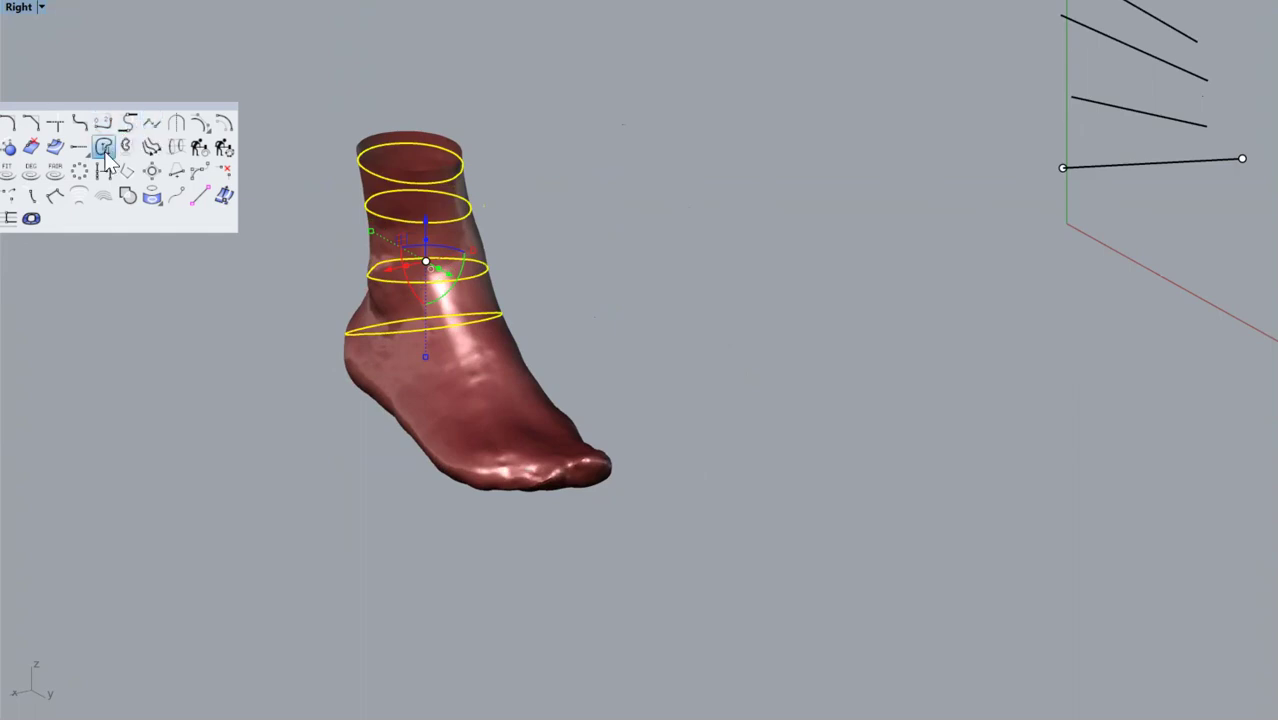
{"action": "left_click", "coordinate": [189, 147]}
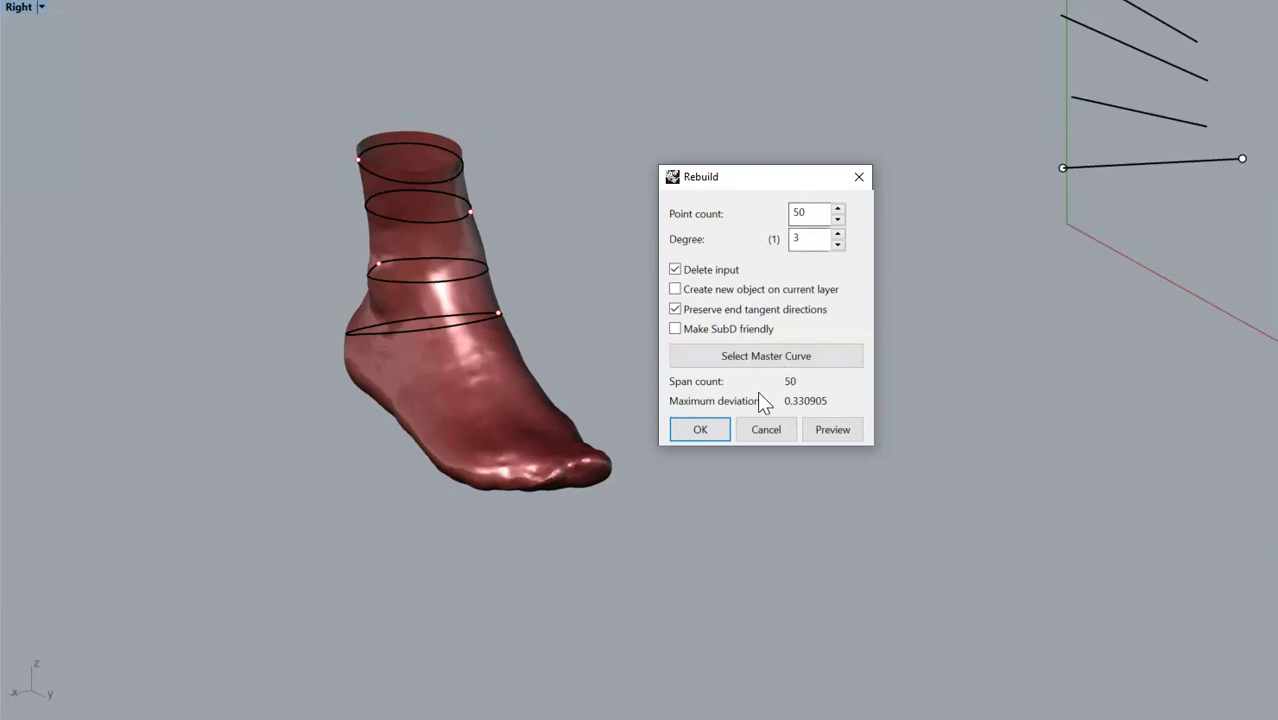
{"action": "left_click", "coordinate": [716, 430]}
{"action": "left_click", "coordinate": [667, 355]}
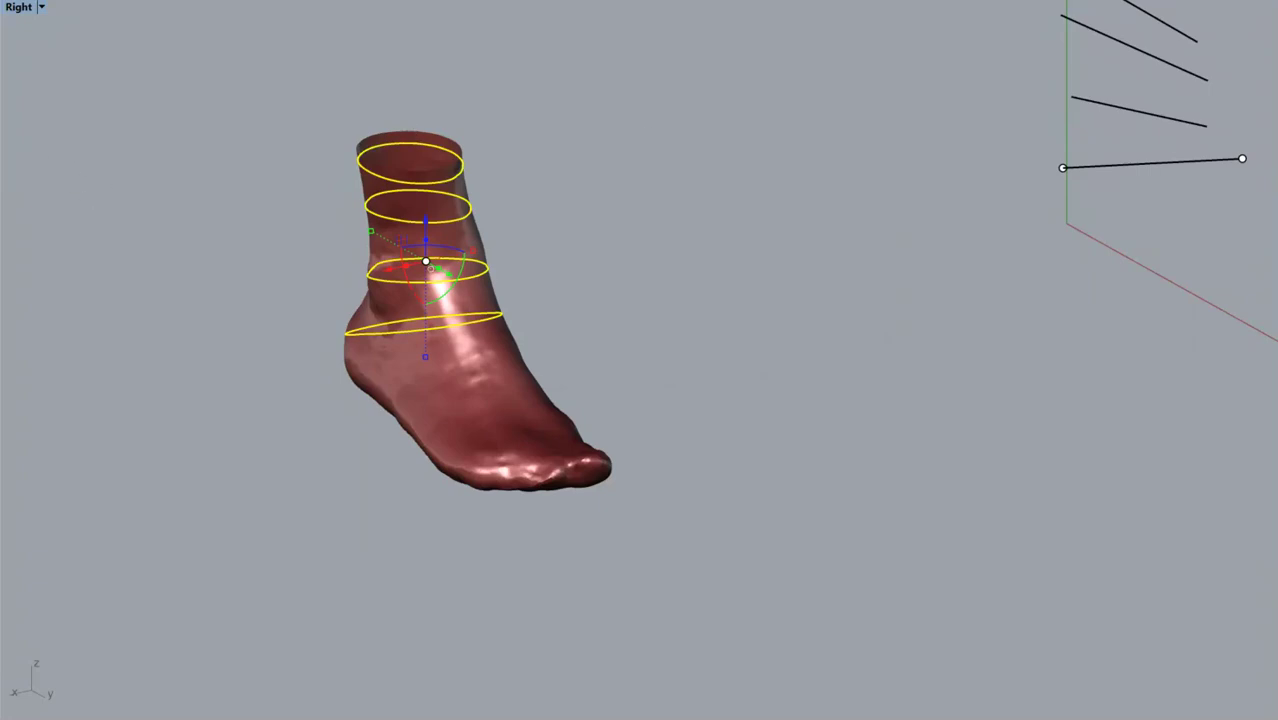
- Loft a Normal-style surface through the four rebuilt ankle curves
{"action": "left_click", "coordinate": [0, 140]}
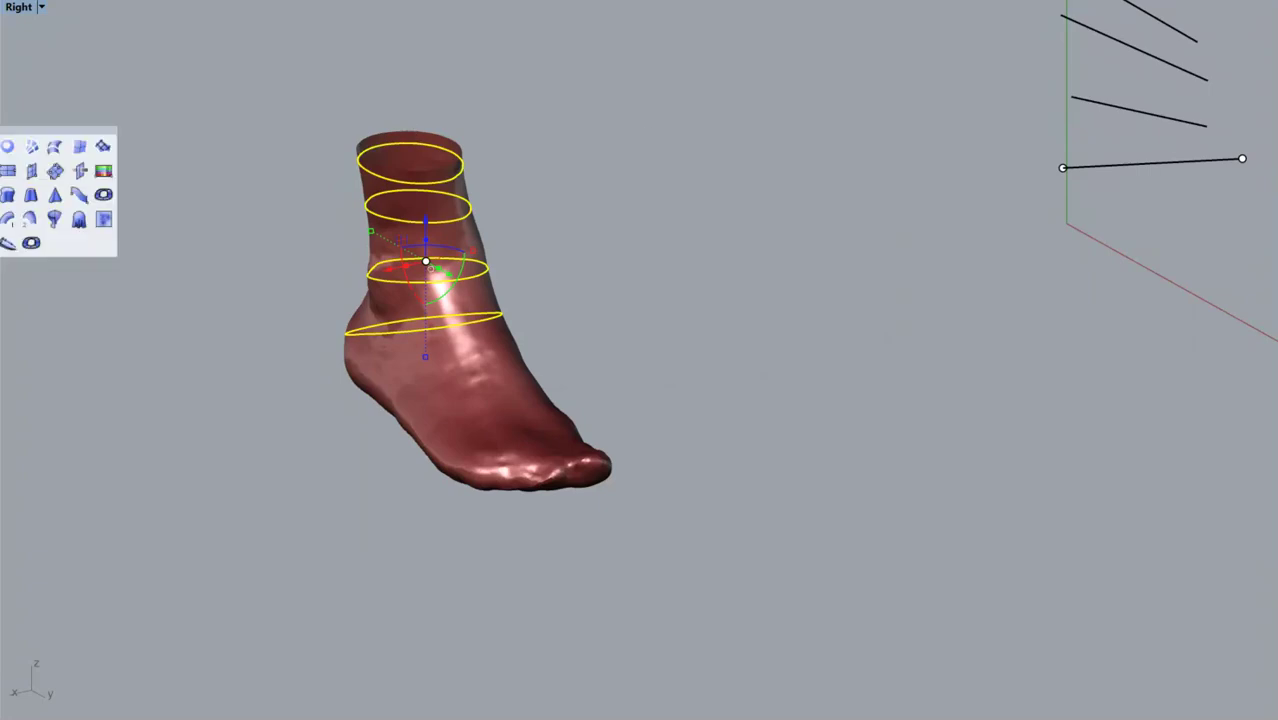
{"action": "left_click", "coordinate": [50, 147]}
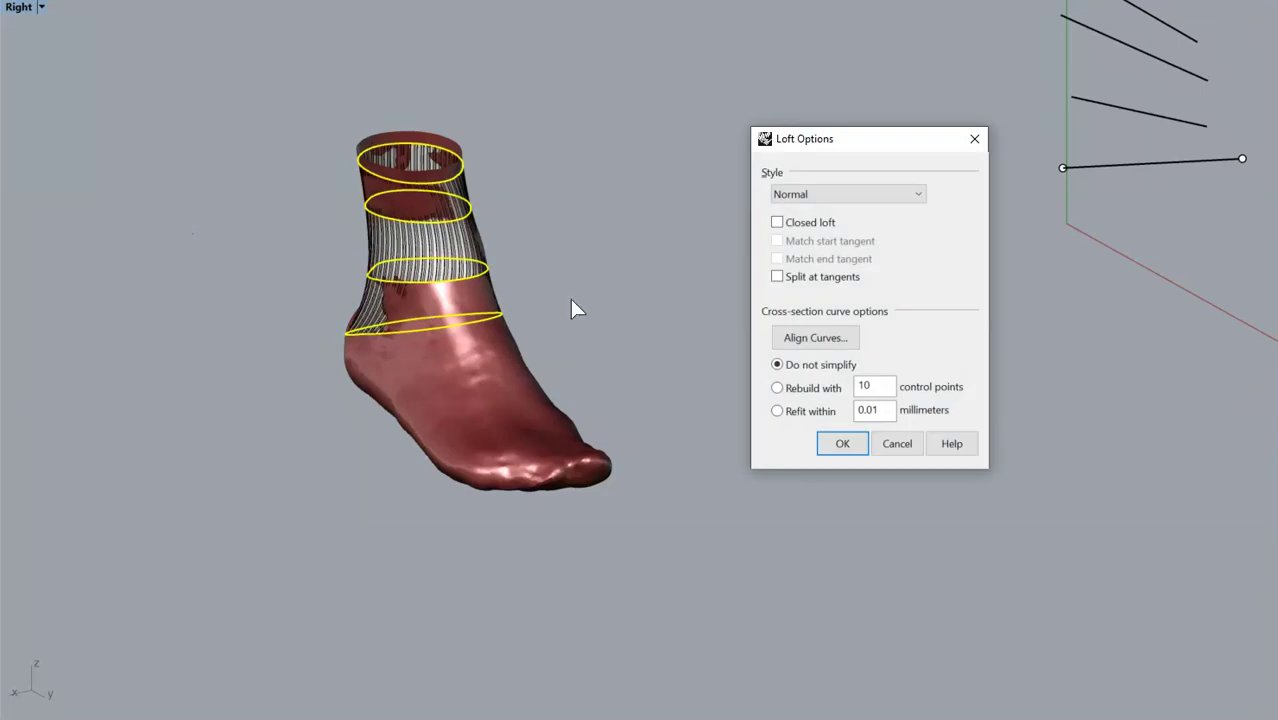
{"action": "left_click", "coordinate": [779, 388]}
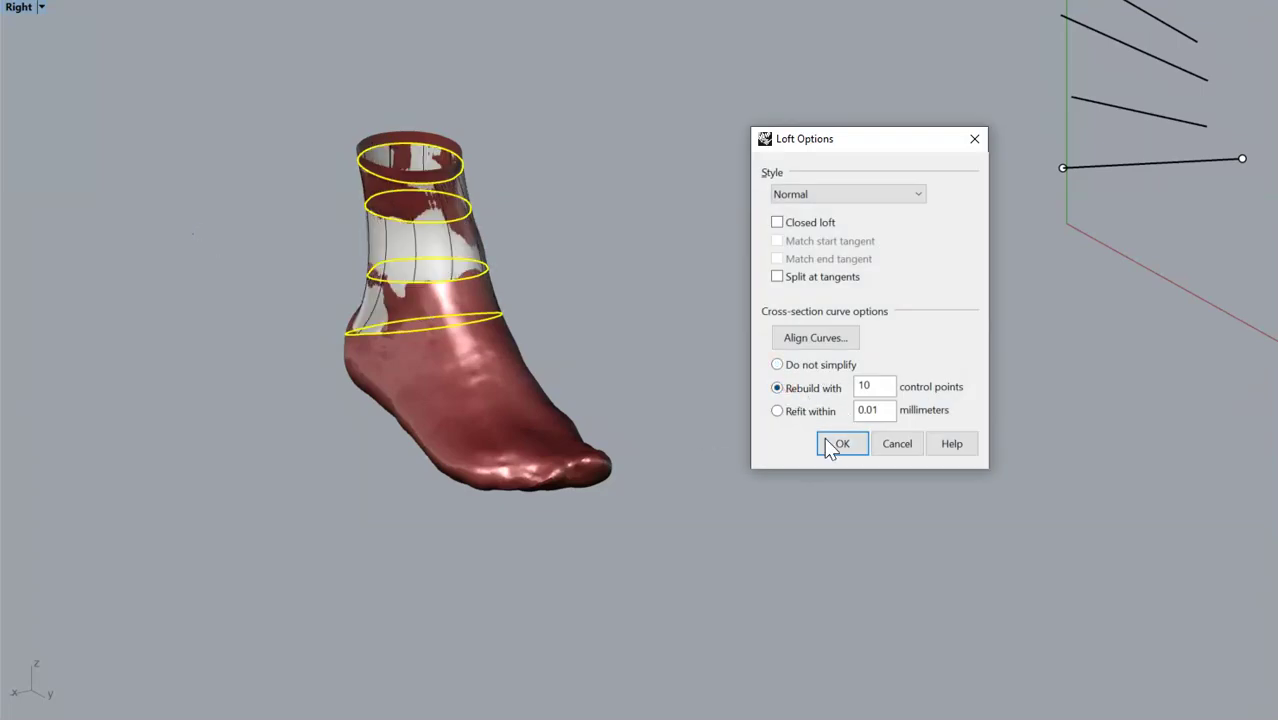
{"action": "left_click", "coordinate": [883, 389]}
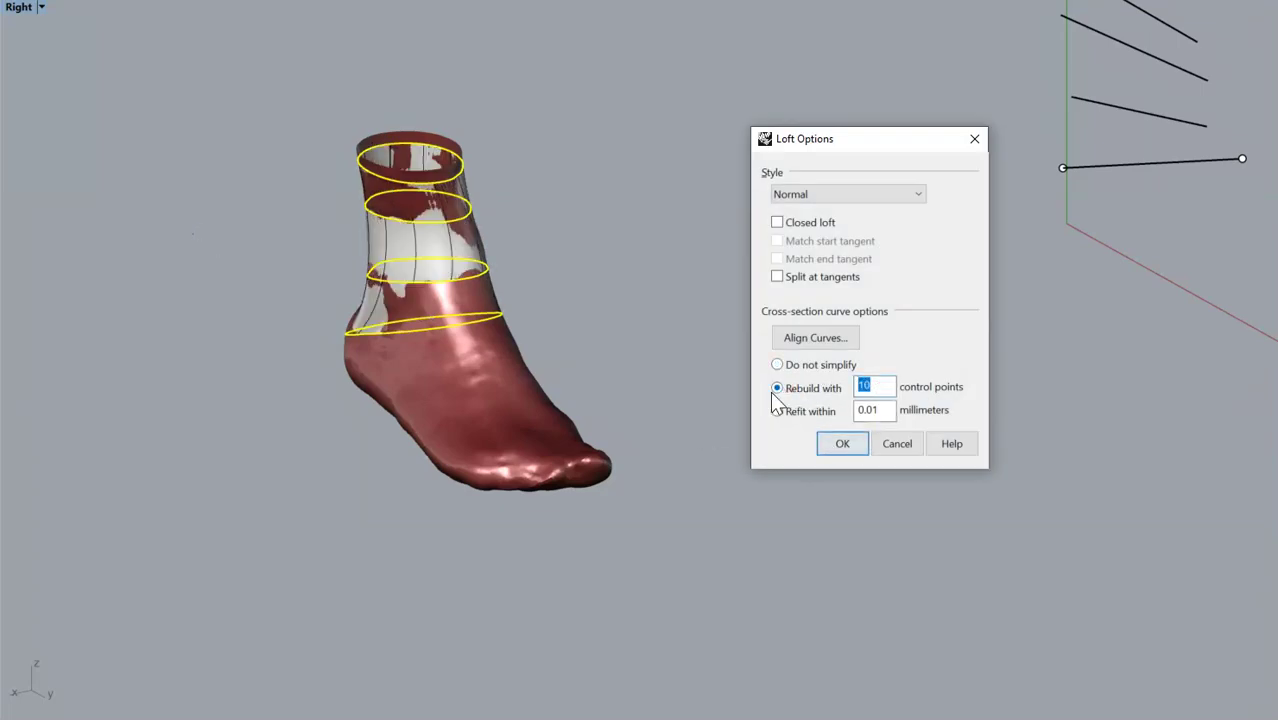
{"action": "type", "text": "6"}
{"action": "key", "text": "Return"}
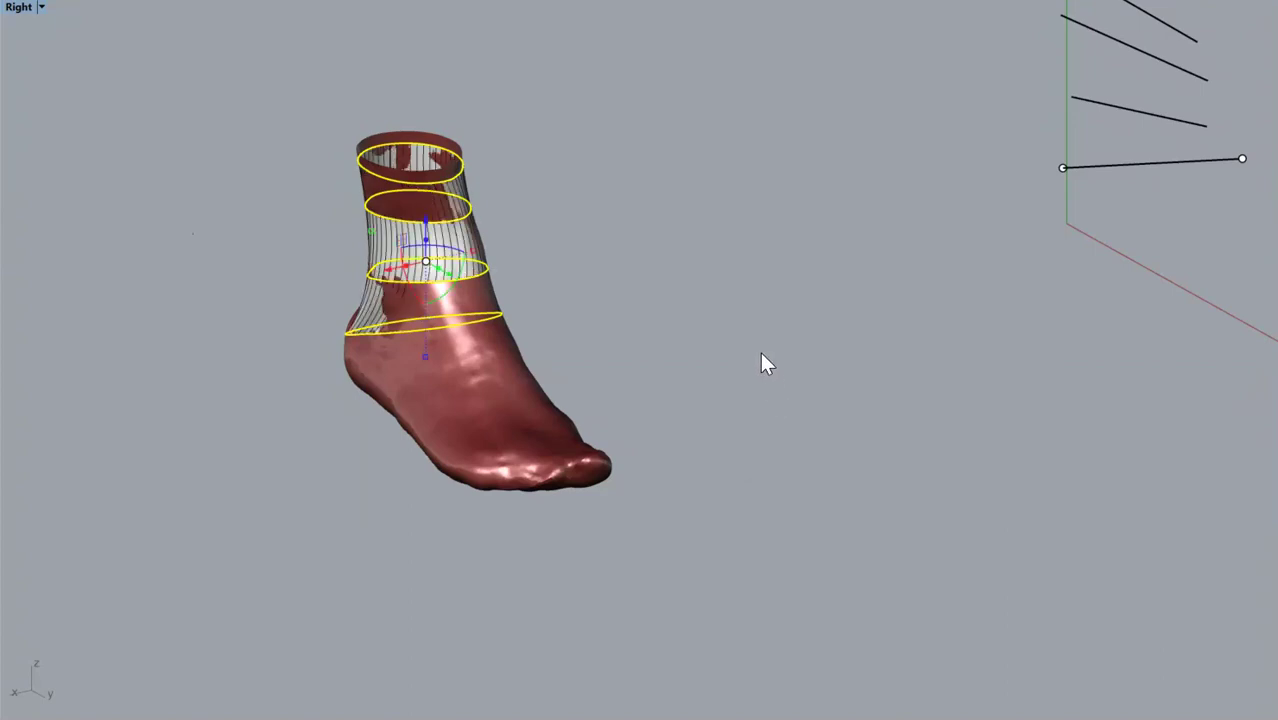
- Move the lofted ankle surface off the scanned foot to the open space in front of it
{"action": "right_click_drag", "start_coordinate": [760, 346], "coordinate": [713, 279]}
{"action": "scroll", "coordinate": [502, 302], "scroll_direction": "up", "scroll_amount": 5}
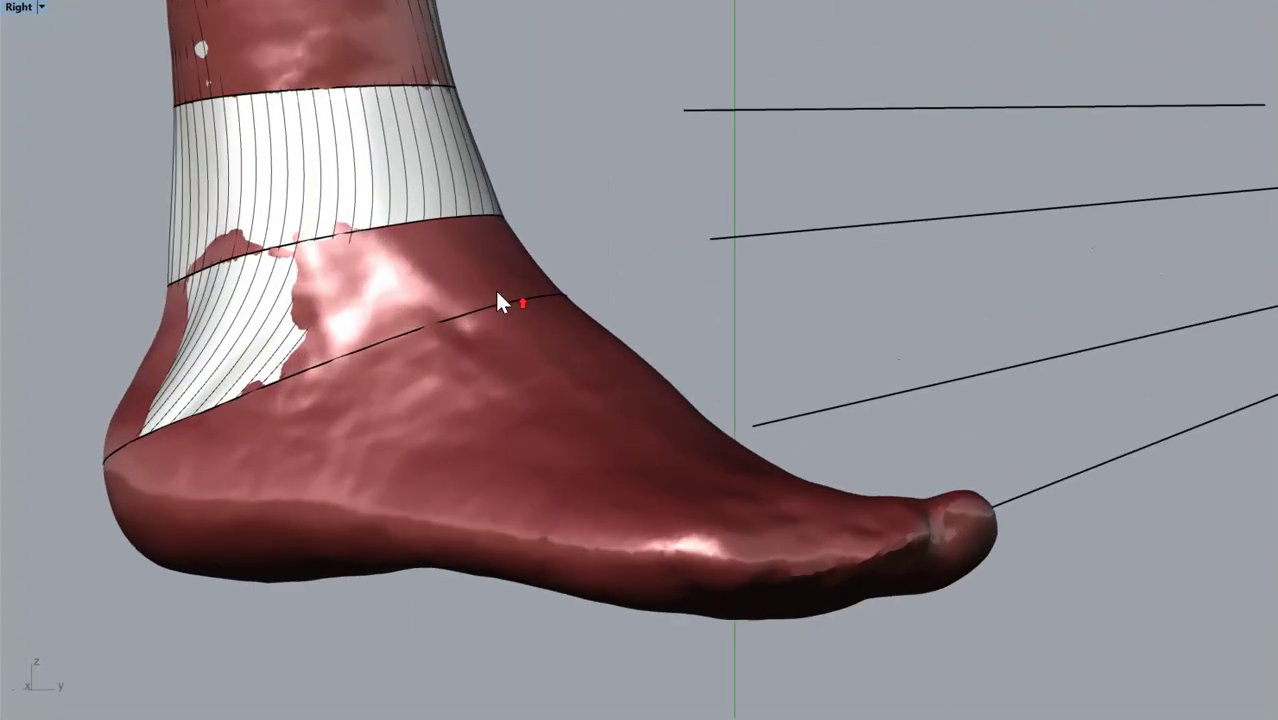
{"action": "left_click", "coordinate": [441, 198]}
{"action": "scroll", "coordinate": [445, 203], "scroll_direction": "down", "scroll_amount": 5}
{"action": "left_click_drag", "start_coordinate": [450, 205], "coordinate": [800, 200]}
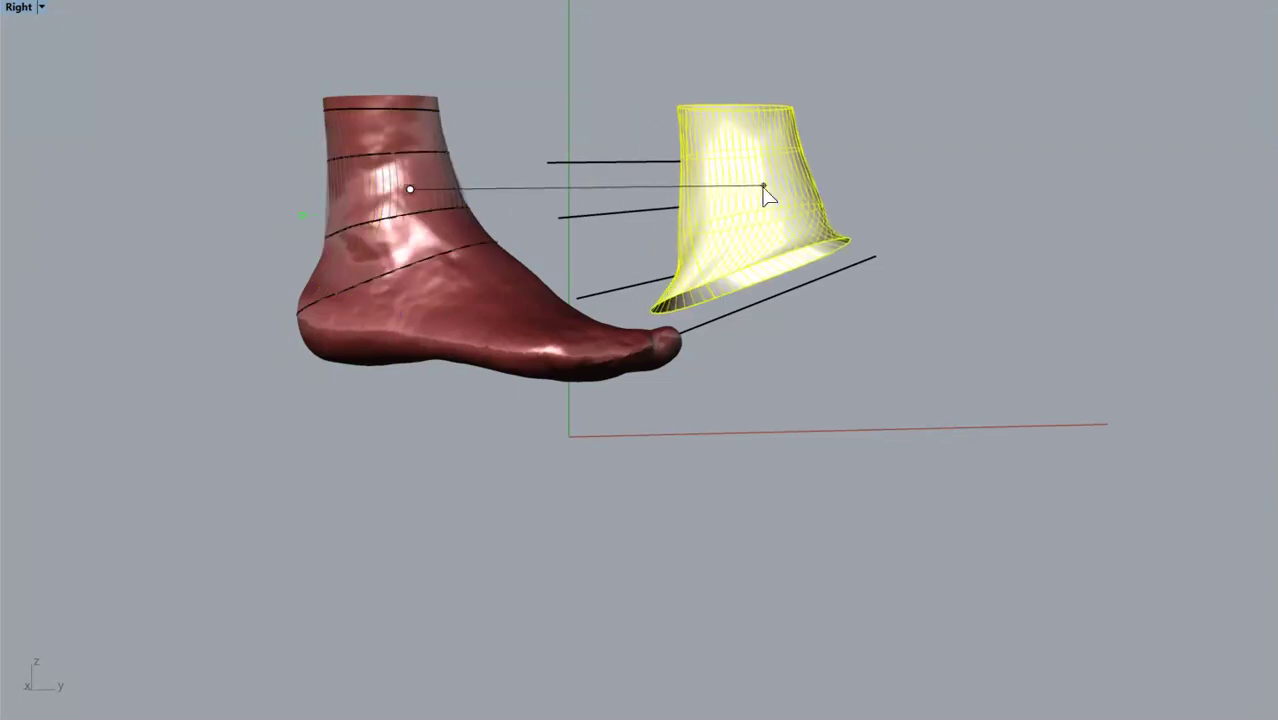
{"action": "left_click", "coordinate": [618, 352]}
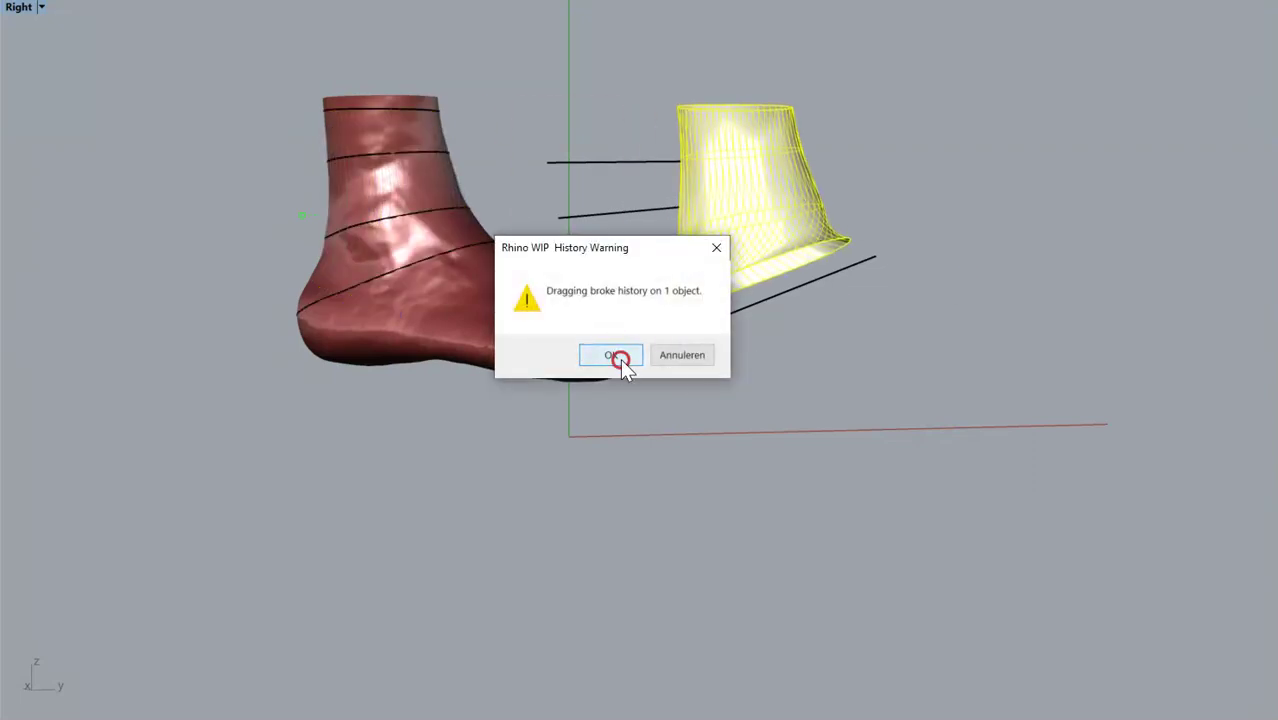
{"action": "right_click_drag", "start_coordinate": [640, 370], "coordinate": [890, 295]}
{"action": "left_click", "coordinate": [890, 288]}
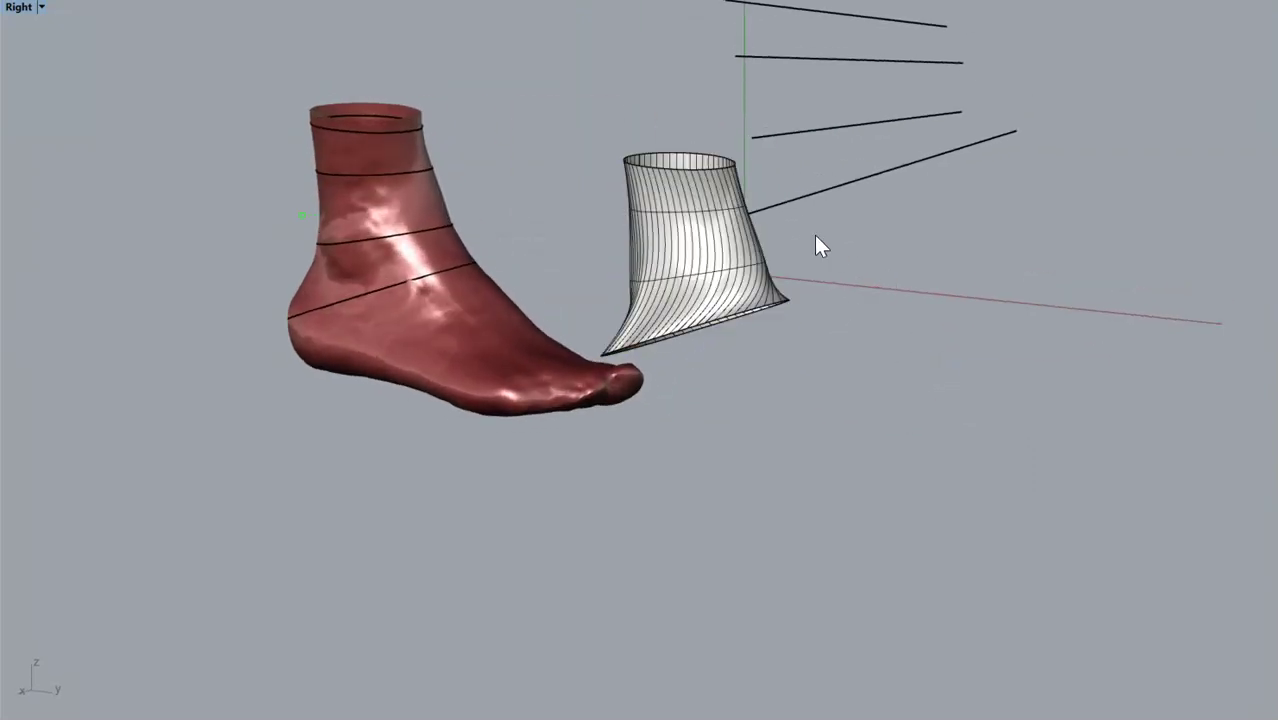
- Delete the lofted surface, the four drawn lines and the four section curves so only the scanned foot remains
{"action": "left_click", "coordinate": [741, 318]}
{"action": "key", "text": "Delete"}
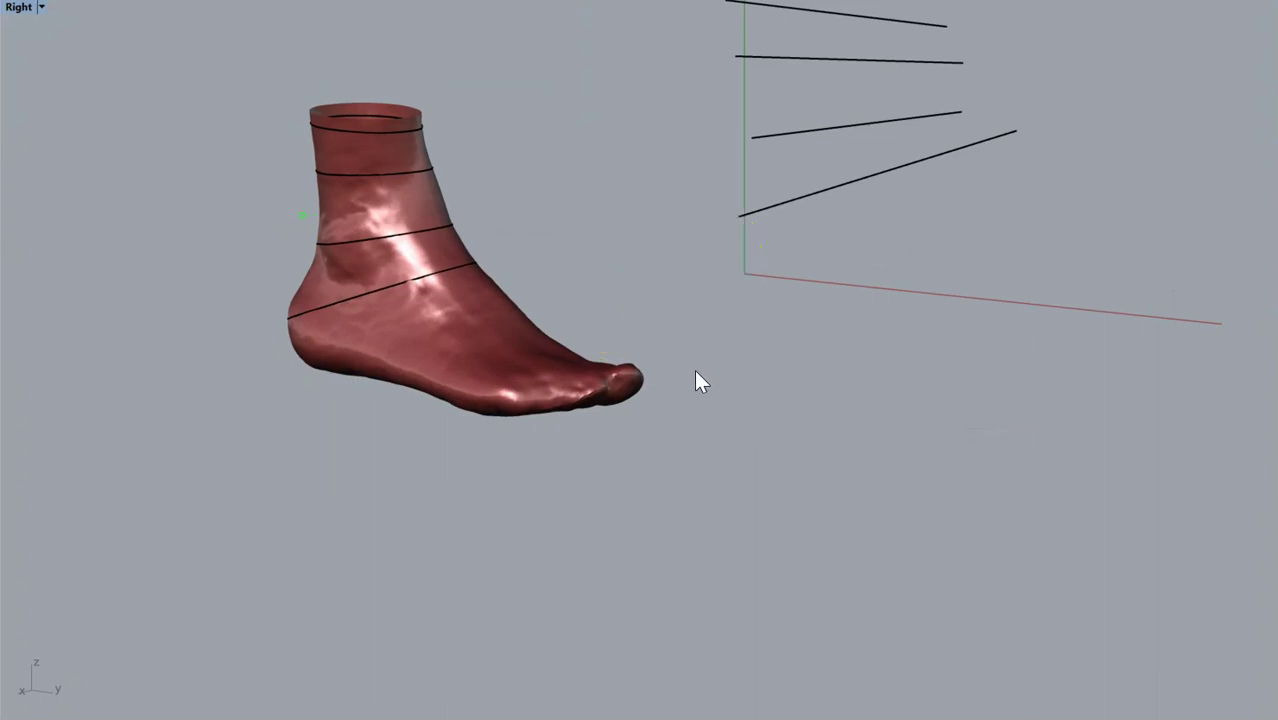
{"action": "scroll", "coordinate": [722, 366], "scroll_direction": "down", "scroll_amount": 3}
{"action": "left_click_drag", "start_coordinate": [836, 119], "coordinate": [772, 326]}
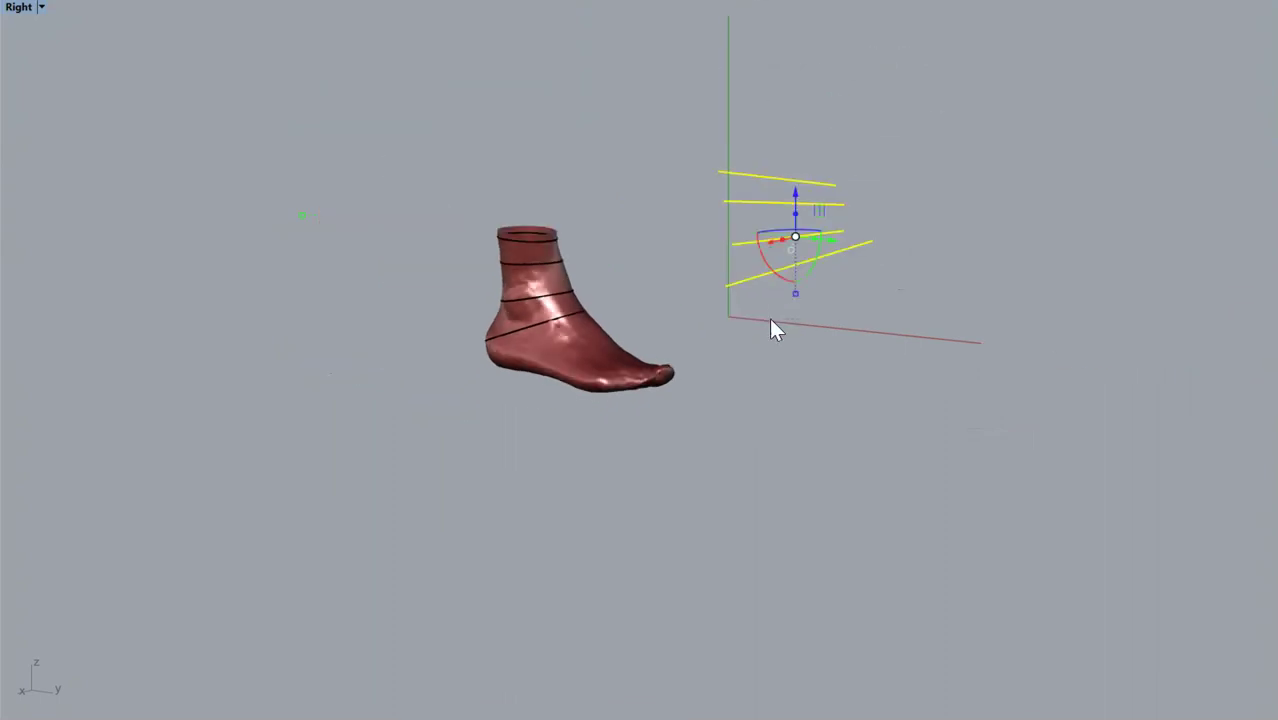
{"action": "key", "text": "Delete"}
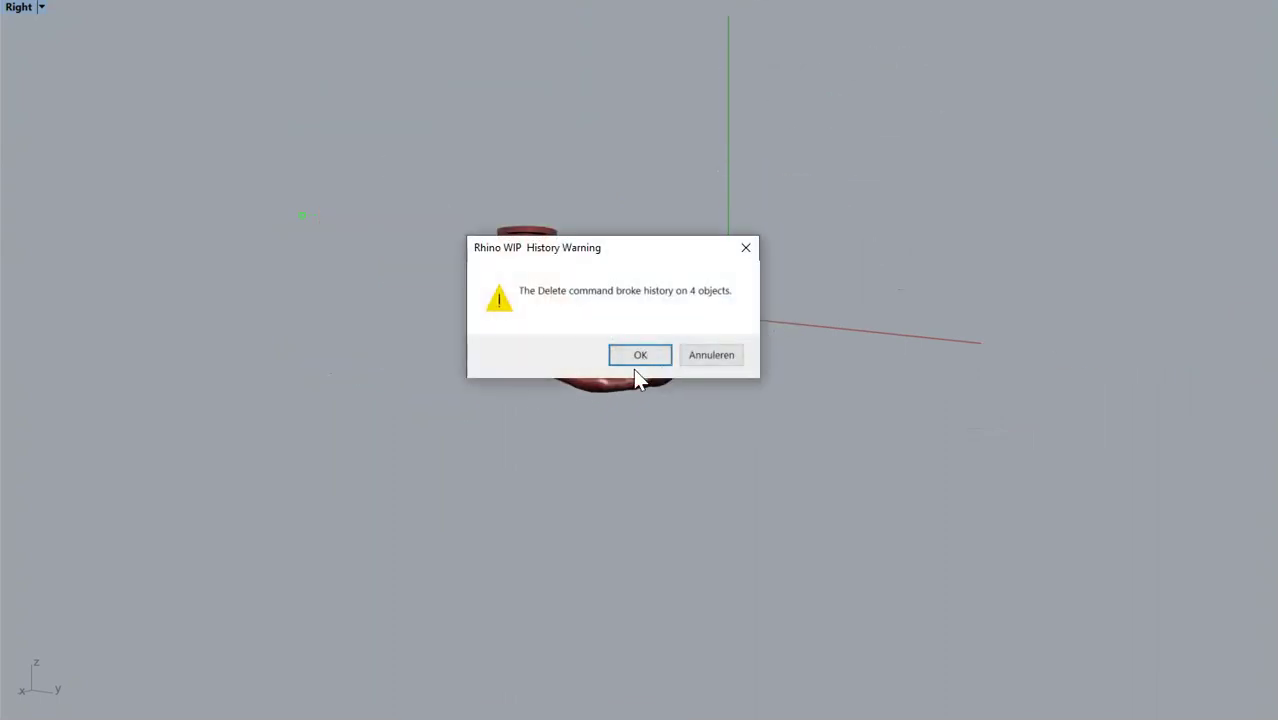
{"action": "left_click", "coordinate": [636, 363]}
{"action": "left_click_drag", "start_coordinate": [414, 177], "coordinate": [592, 363]}
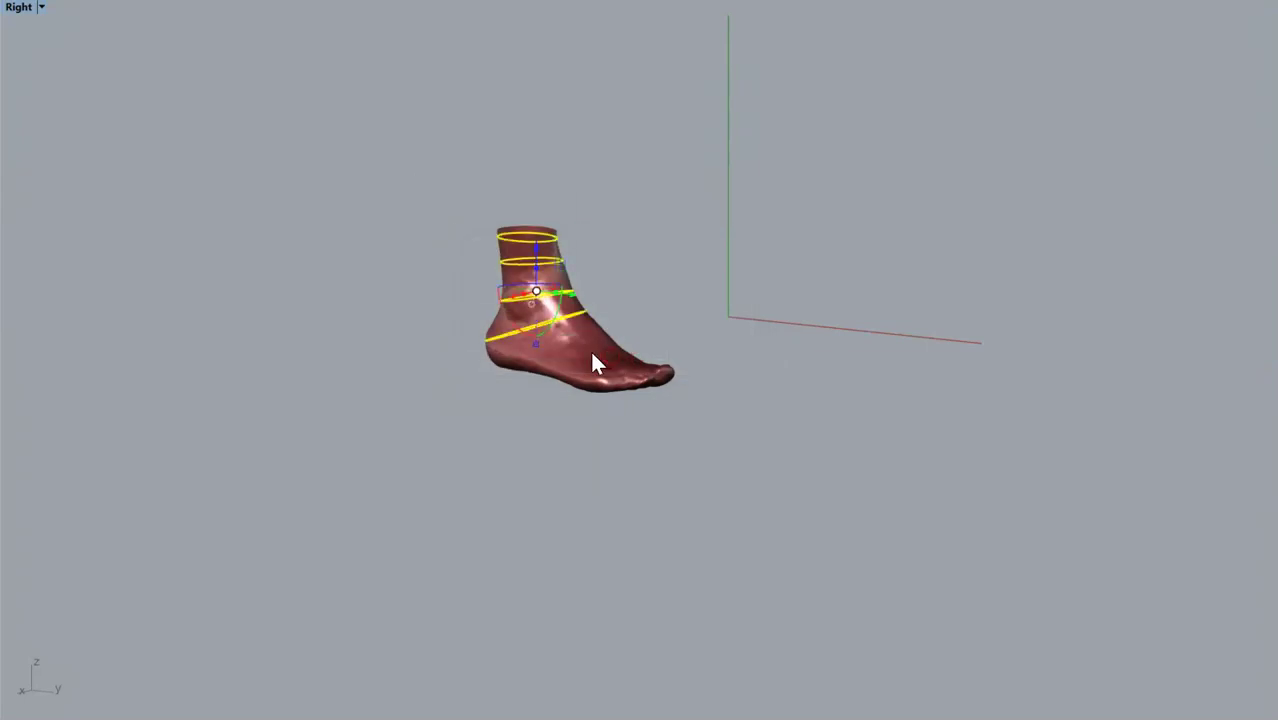
{"action": "key", "text": "Delete"}
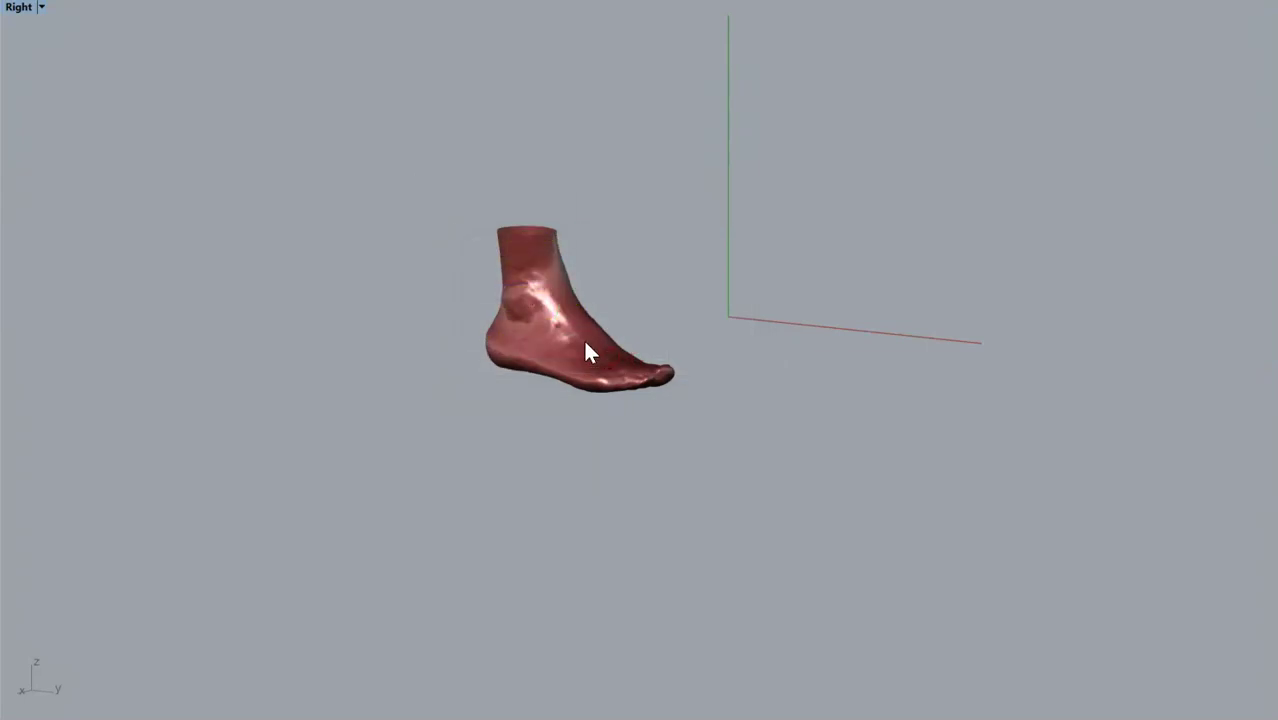
- Bring up the hidden foot surface and shoe last models in place of the scanned foot
{"action": "left_click", "coordinate": [477, 3]}
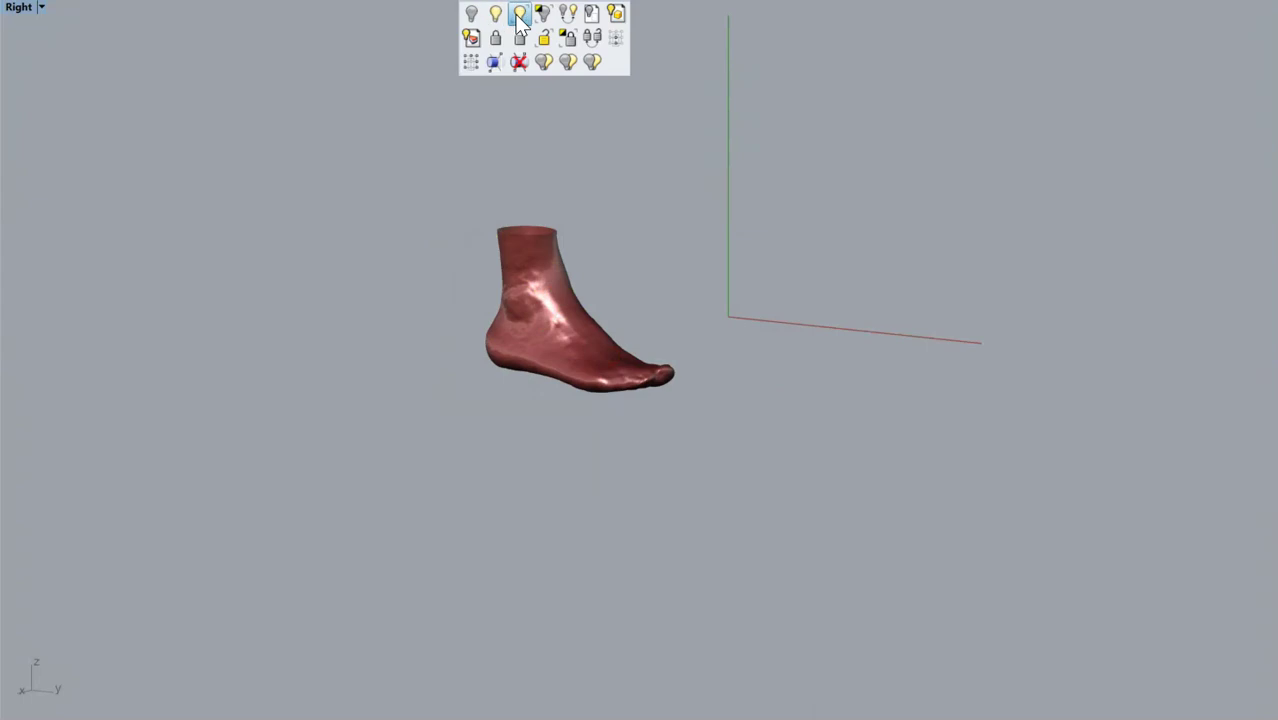
{"action": "left_click", "coordinate": [517, 13]}
{"action": "scroll", "coordinate": [570, 279], "scroll_direction": "up", "scroll_amount": 3}
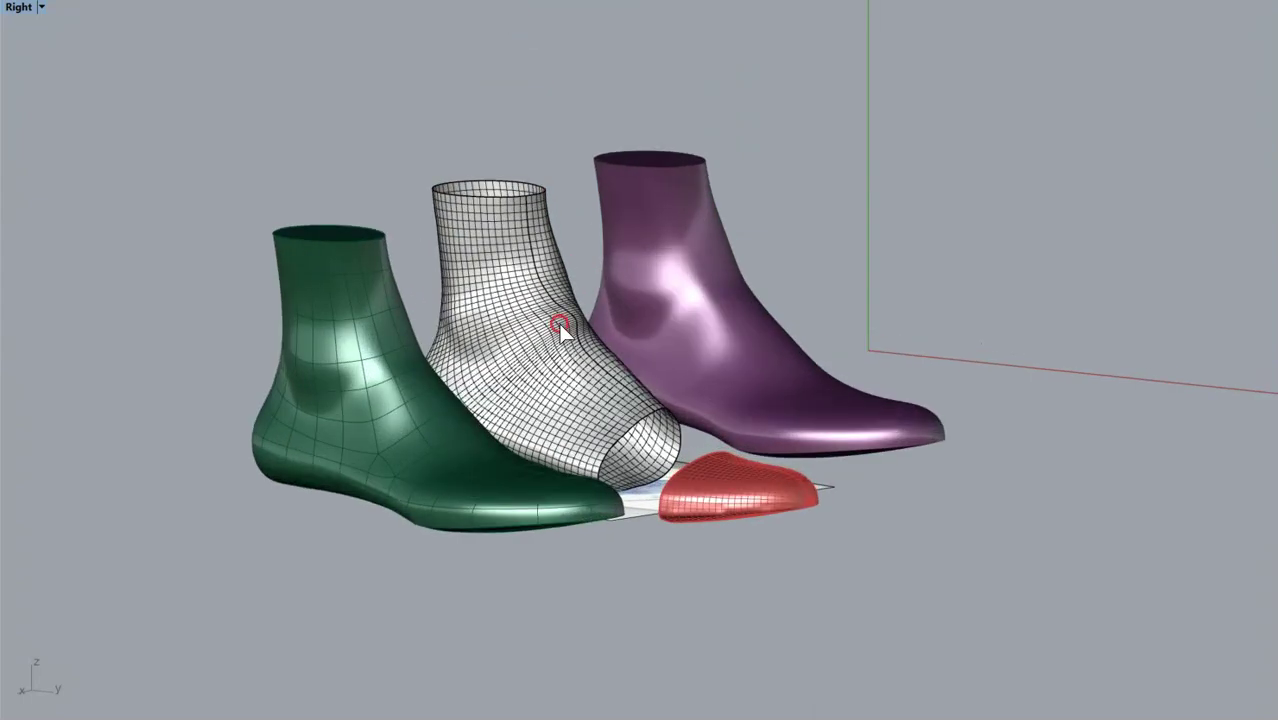
- Show only the gridded foot surface and the red toe piece together with the scanned foot
{"action": "left_click", "coordinate": [562, 322]}
{"action": "left_click", "coordinate": [710, 512], "text": "shift"}
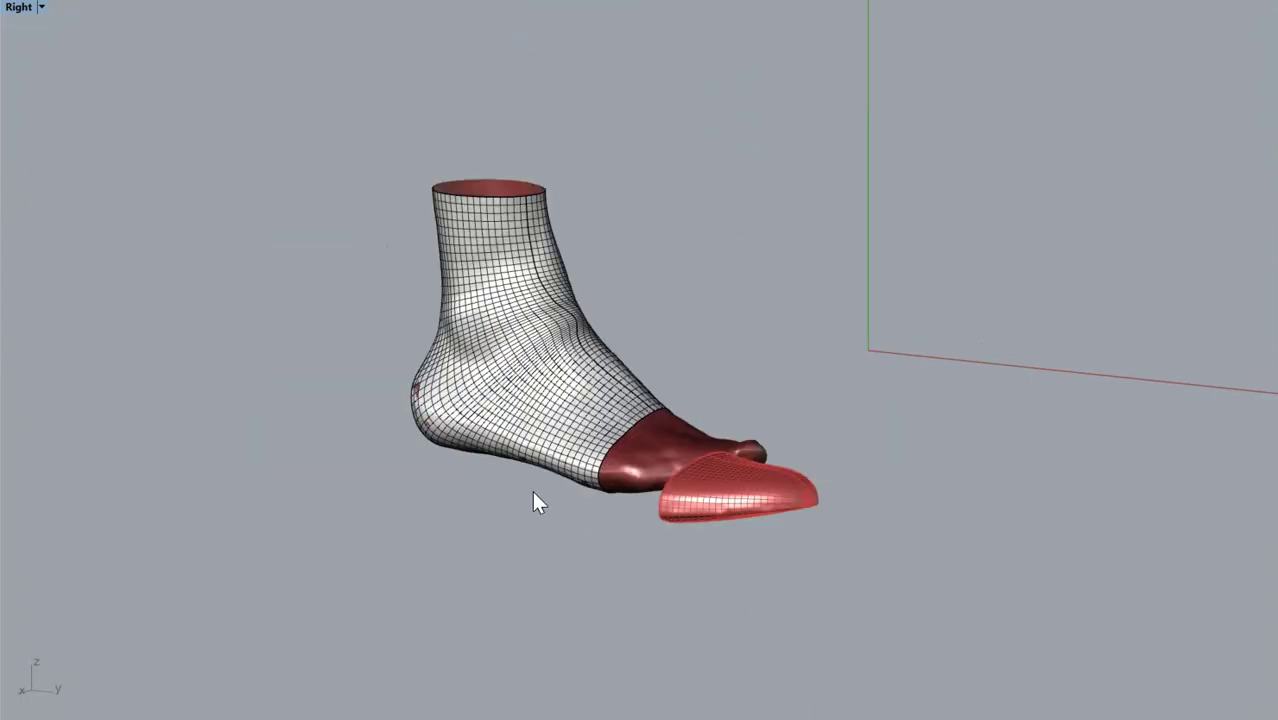
{"action": "right_click_drag", "start_coordinate": [779, 328], "coordinate": [503, 218]}
{"action": "scroll", "coordinate": [620, 375], "scroll_direction": "up", "scroll_amount": 5}
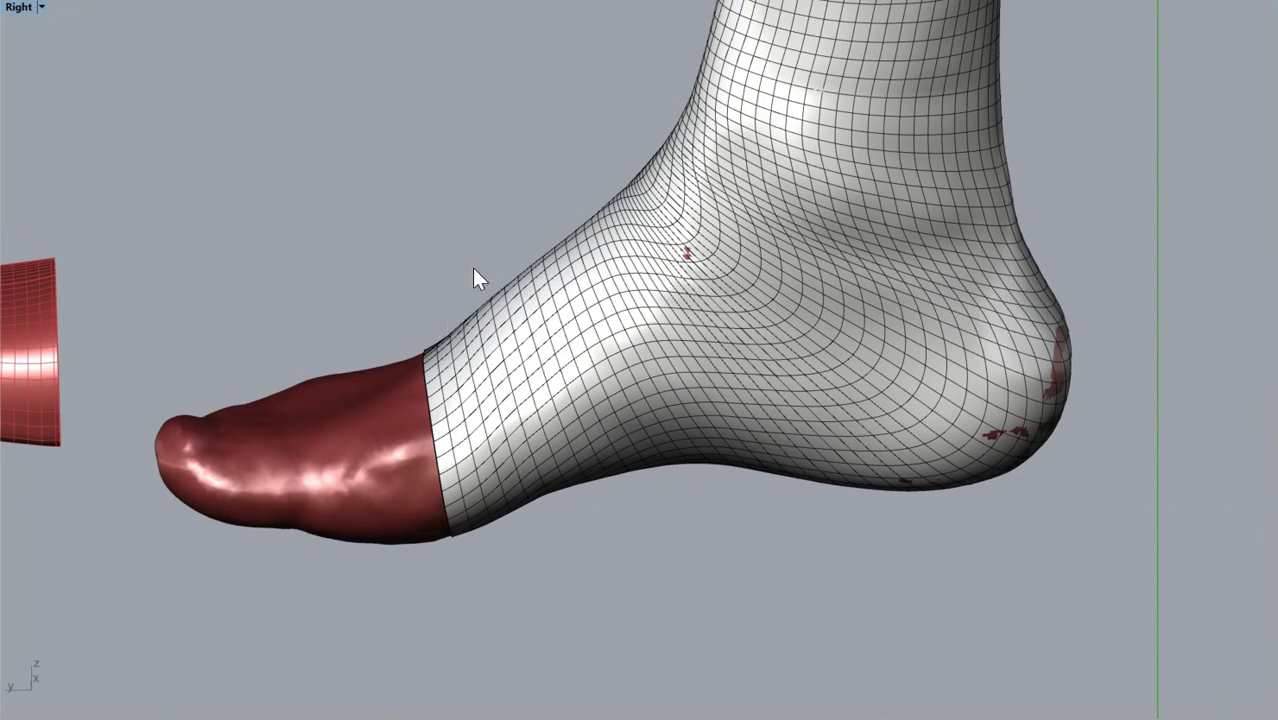
- Turn on the foot surface's control points and pull a patch of them outward from the instep
{"action": "right_click_drag", "start_coordinate": [348, 257], "coordinate": [719, 243]}
{"action": "scroll", "coordinate": [719, 243], "scroll_direction": "down", "scroll_amount": 3}
{"action": "right_click_drag", "start_coordinate": [810, 412], "coordinate": [748, 280], "text": "shift"}
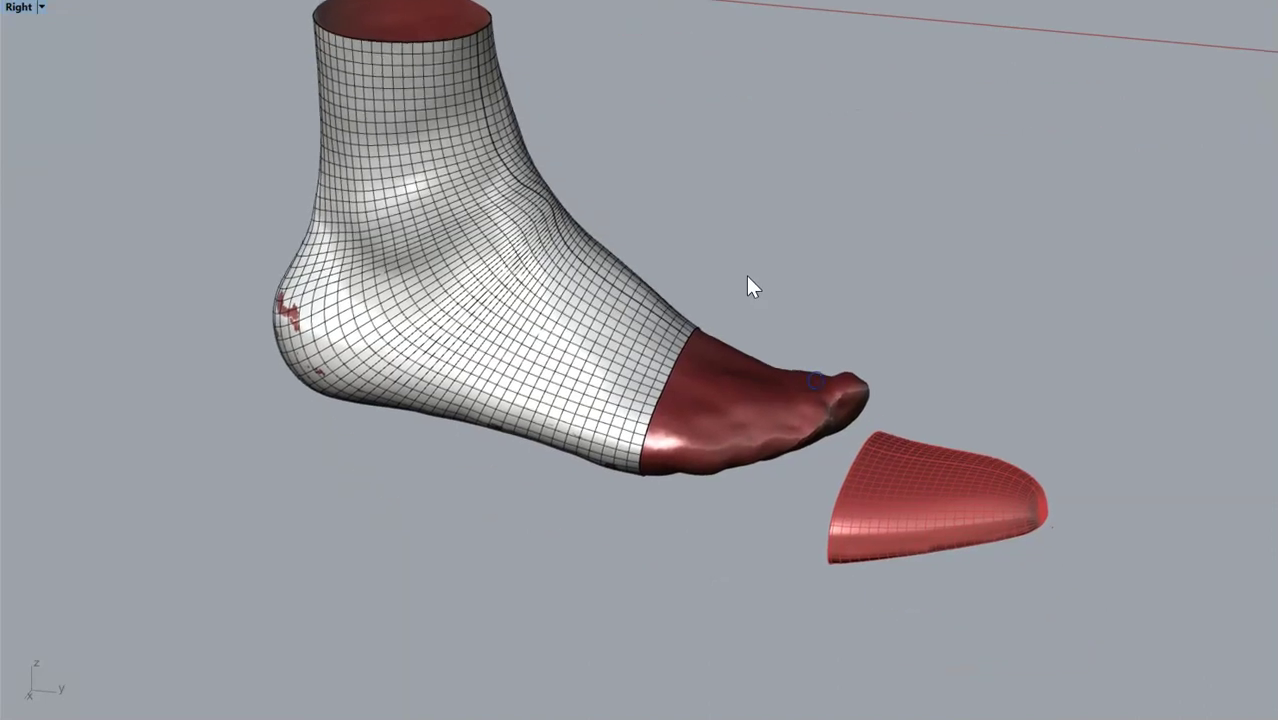
{"action": "right_click_drag", "start_coordinate": [622, 345], "coordinate": [660, 325]}
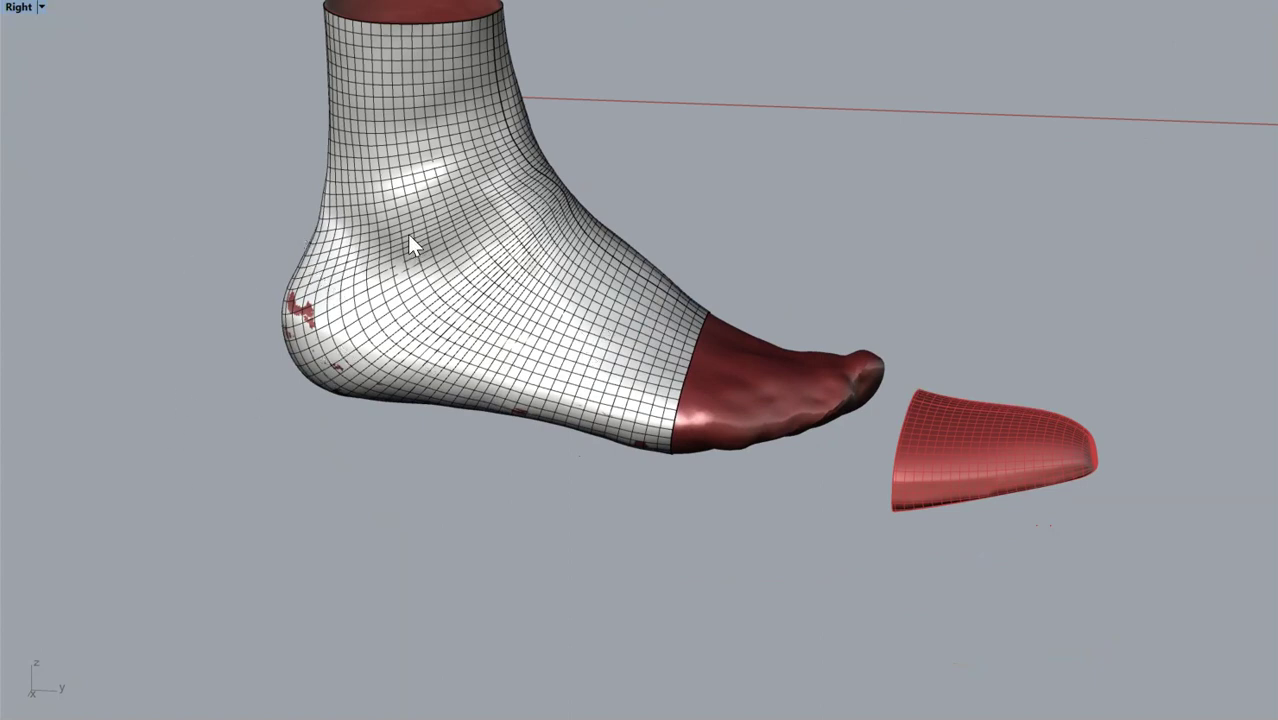
{"action": "left_click", "coordinate": [537, 313]}
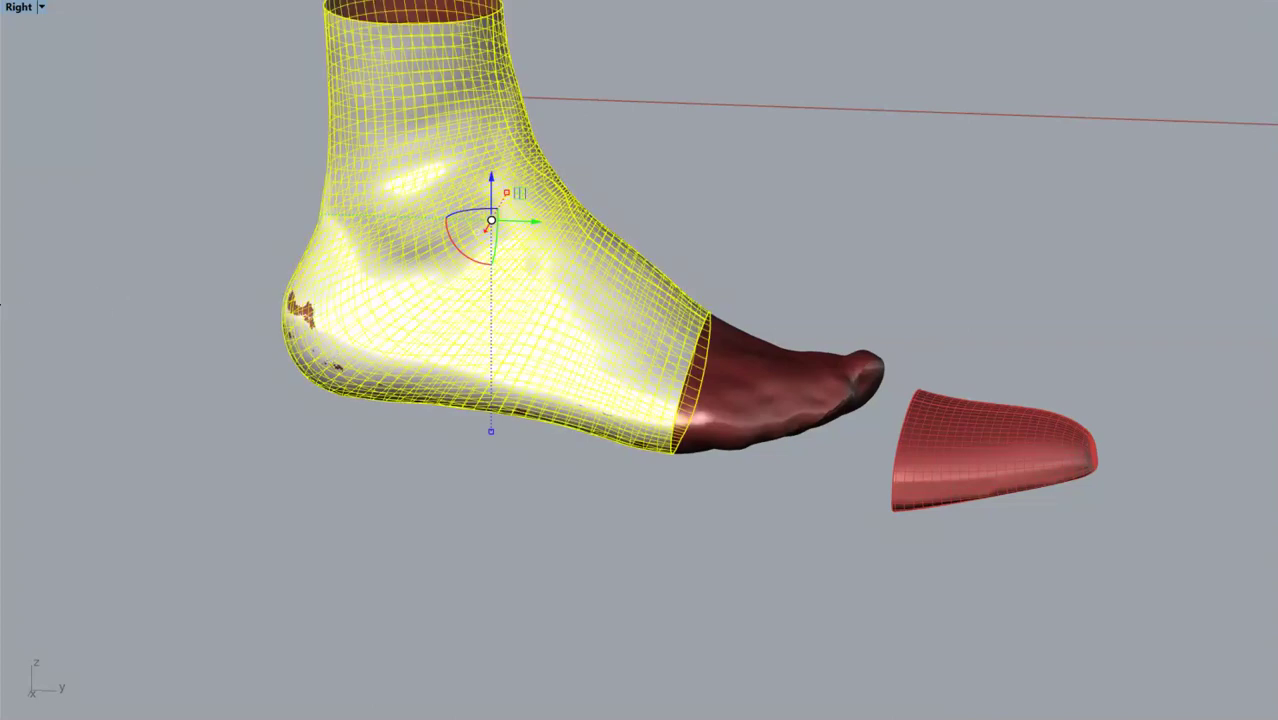
{"action": "key", "text": "F10"}
{"action": "scroll", "coordinate": [600, 212], "scroll_direction": "up", "scroll_amount": 5}
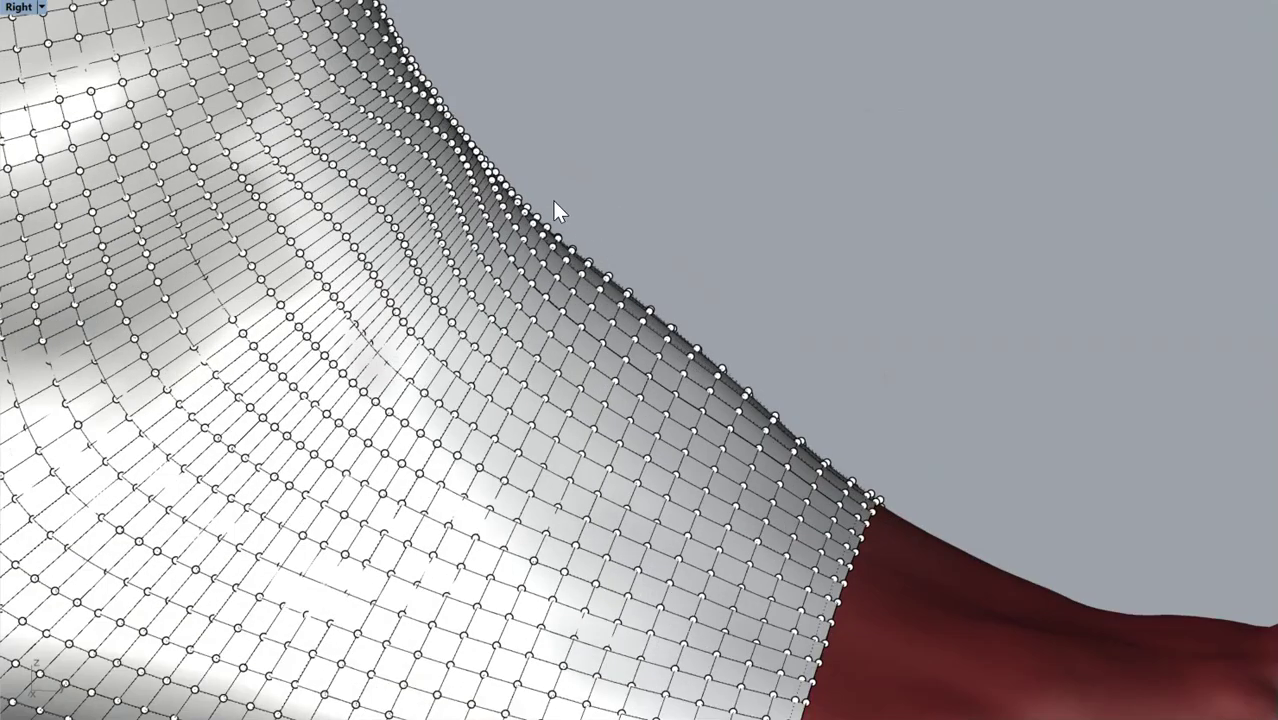
{"action": "left_click_drag", "start_coordinate": [542, 186], "coordinate": [706, 349]}
{"action": "left_click_drag", "start_coordinate": [638, 266], "coordinate": [720, 190]}
{"action": "left_click", "coordinate": [864, 288]}
- Undo the control point move on the instep and turn the surface's control points off
{"action": "scroll", "coordinate": [900, 300], "scroll_direction": "down", "scroll_amount": 5}
{"action": "right_click_drag", "start_coordinate": [941, 305], "coordinate": [615, 283]}
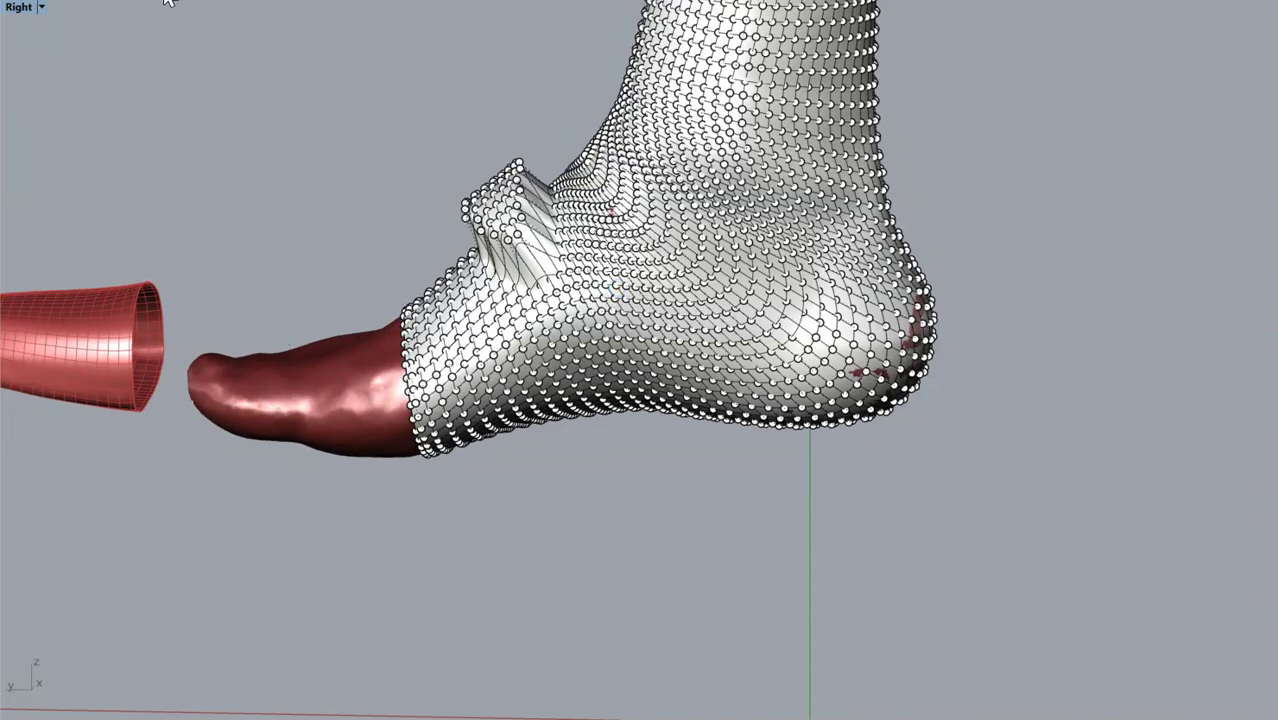
{"action": "key", "text": "ctrl+z"}
{"action": "left_click", "coordinate": [270, 131]}
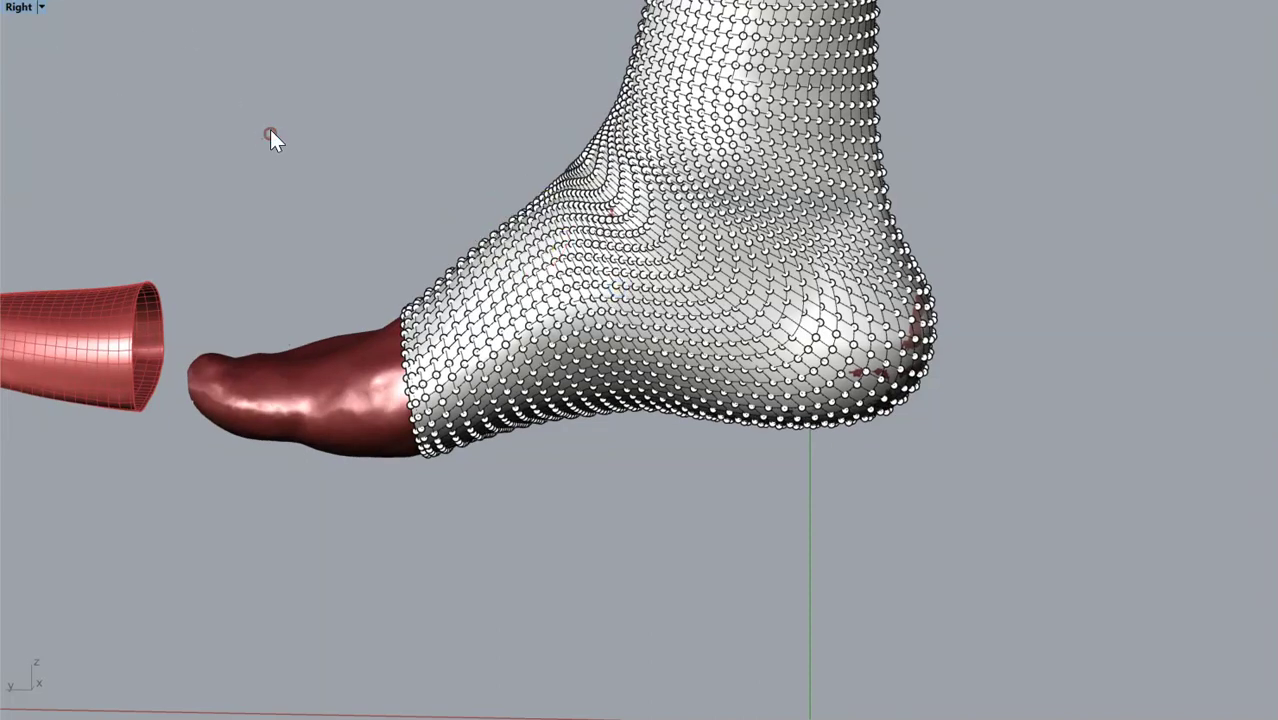
{"action": "key", "text": "F11"}
- Examine how the gridded foot surface fits over the scanned foot from several sides
{"action": "right_click_drag", "start_coordinate": [652, 308], "coordinate": [500, 287]}
{"action": "left_click", "coordinate": [745, 309]}
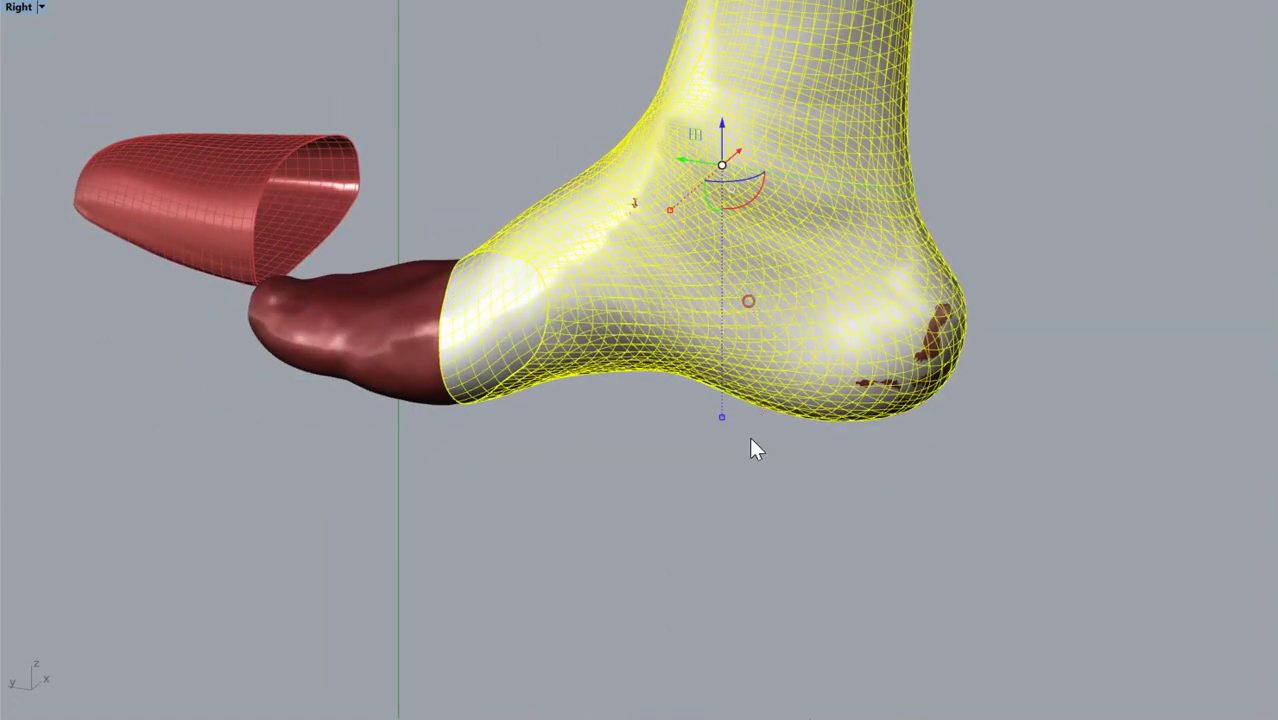
{"action": "right_click_drag", "start_coordinate": [952, 439], "coordinate": [680, 422]}
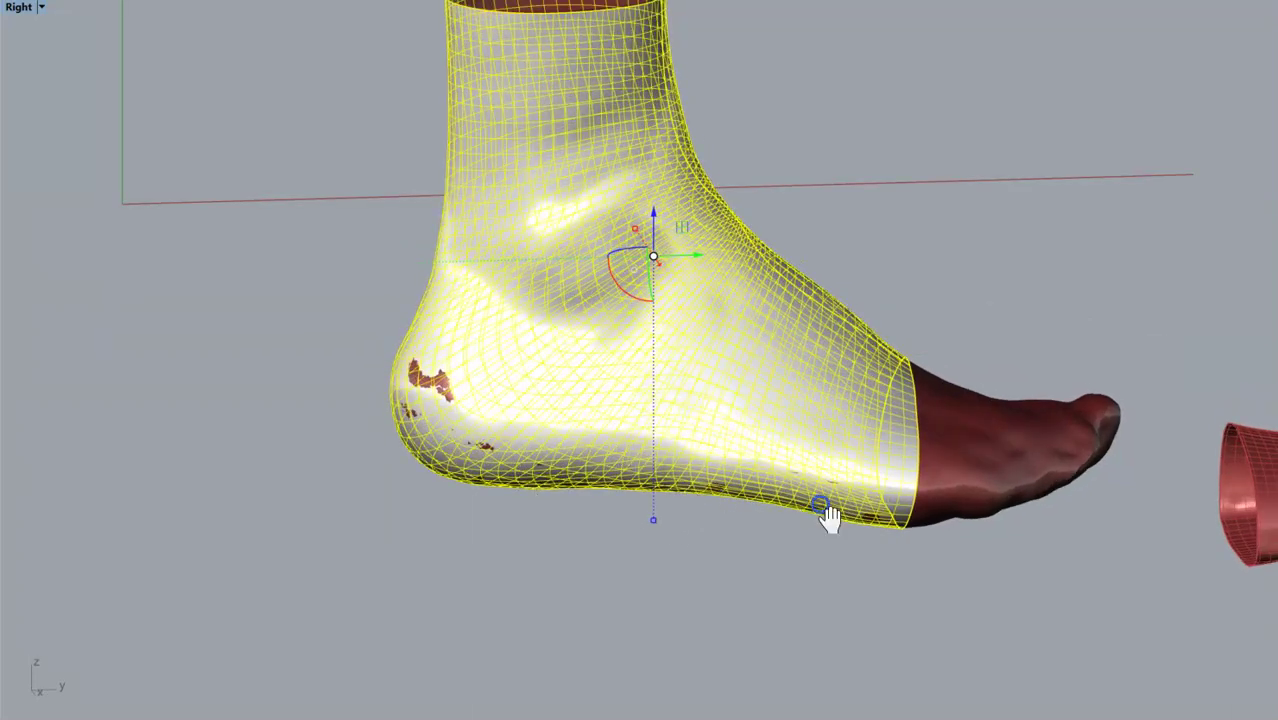
{"action": "right_click_drag", "start_coordinate": [825, 508], "coordinate": [665, 380]}
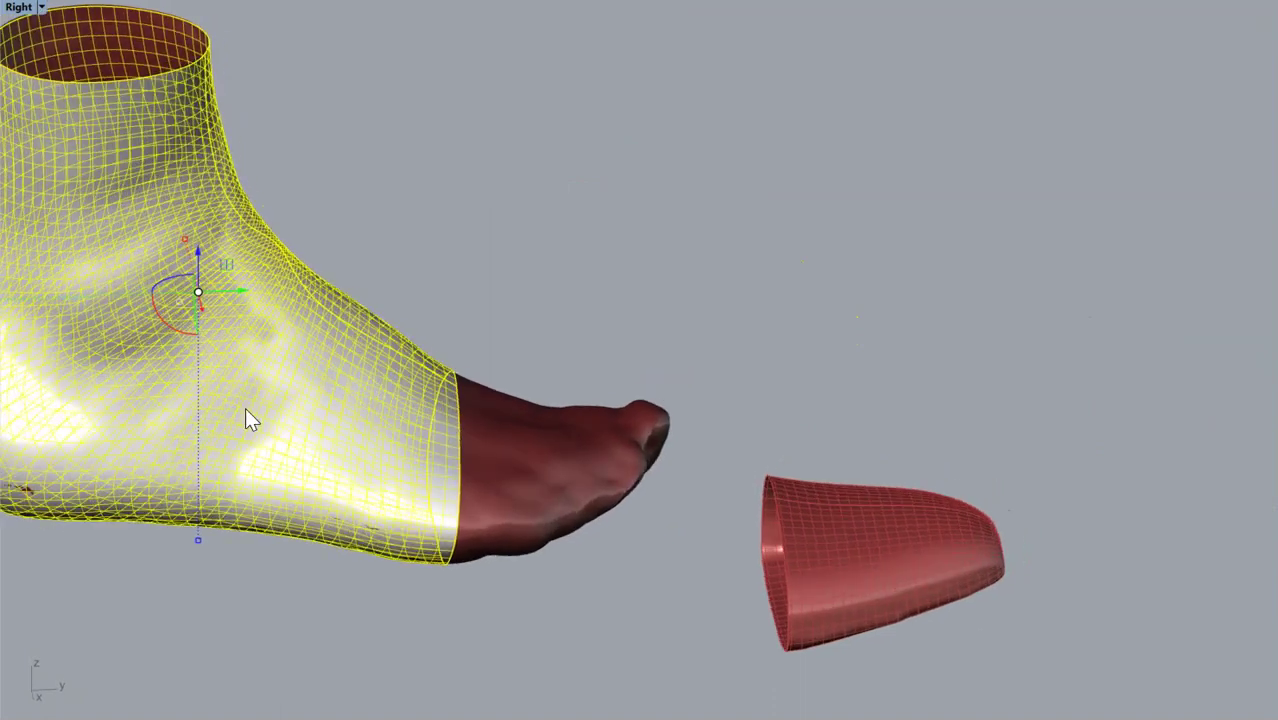
{"action": "left_click", "coordinate": [460, 283]}
{"action": "right_click_drag", "start_coordinate": [471, 277], "coordinate": [525, 274]}
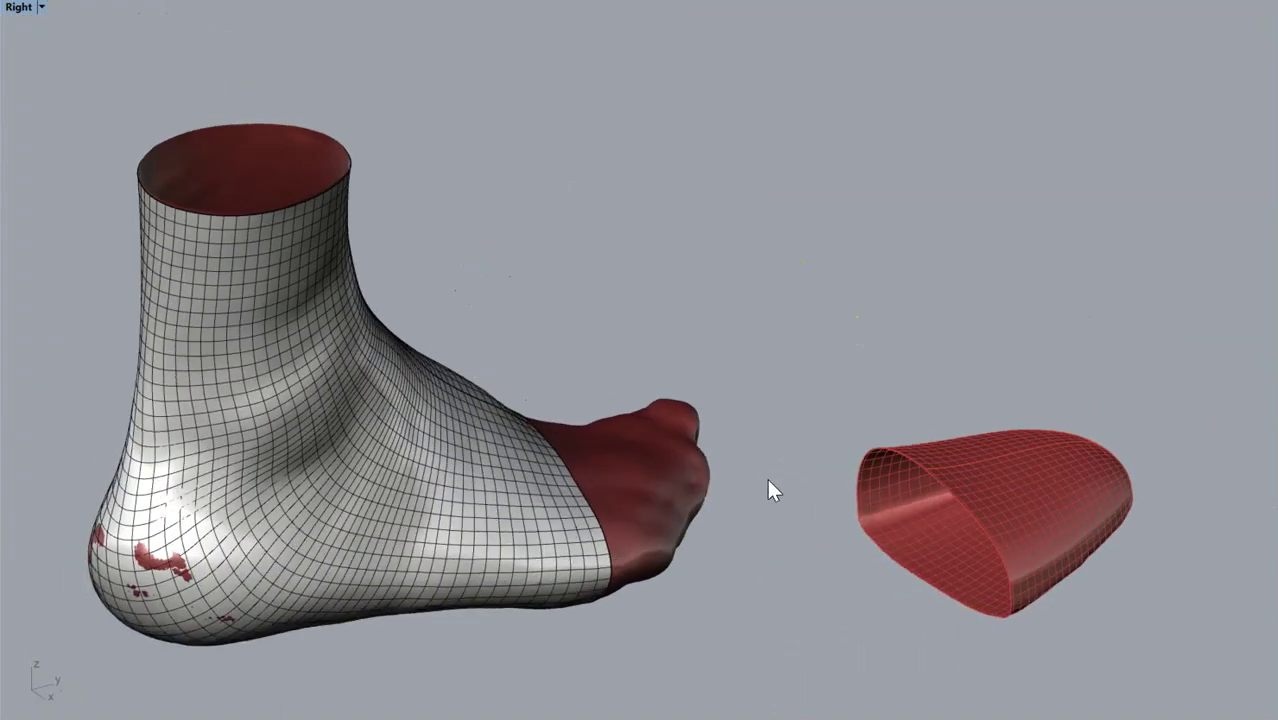
- Move the red toe piece back over the toes of the scanned foot
{"action": "right_click_drag", "start_coordinate": [768, 481], "coordinate": [603, 443]}
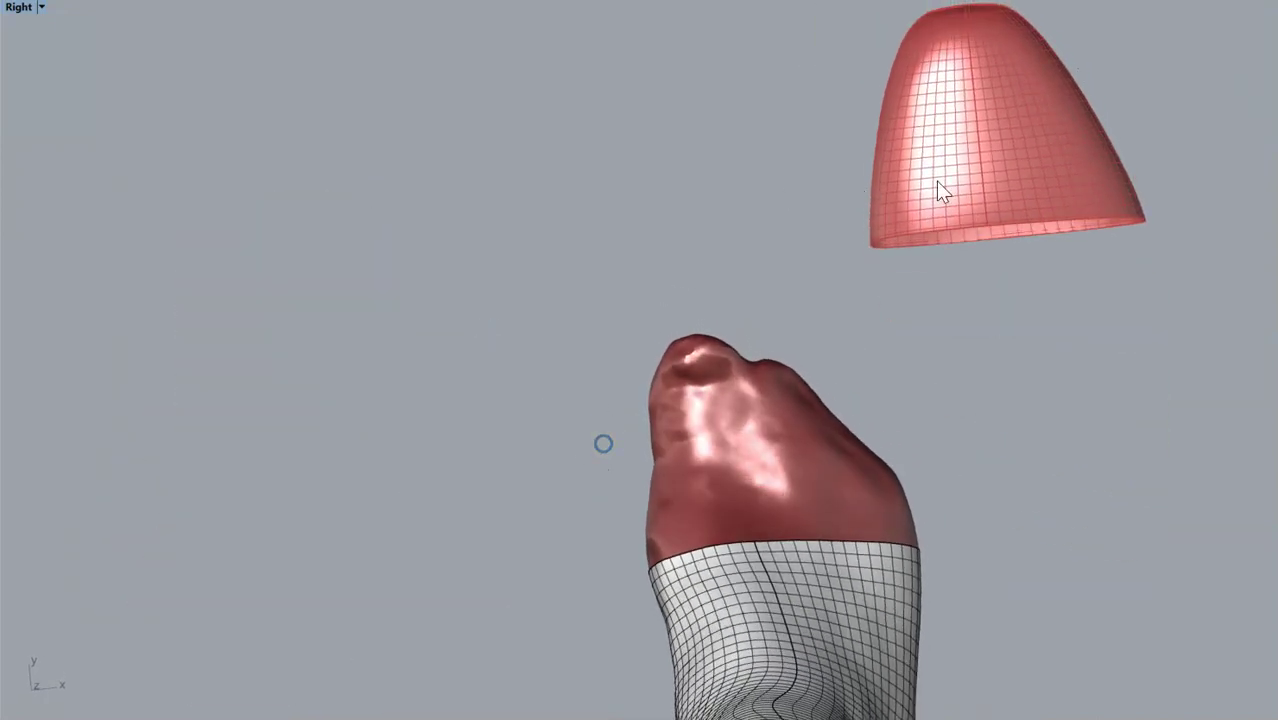
{"action": "left_click", "coordinate": [938, 183]}
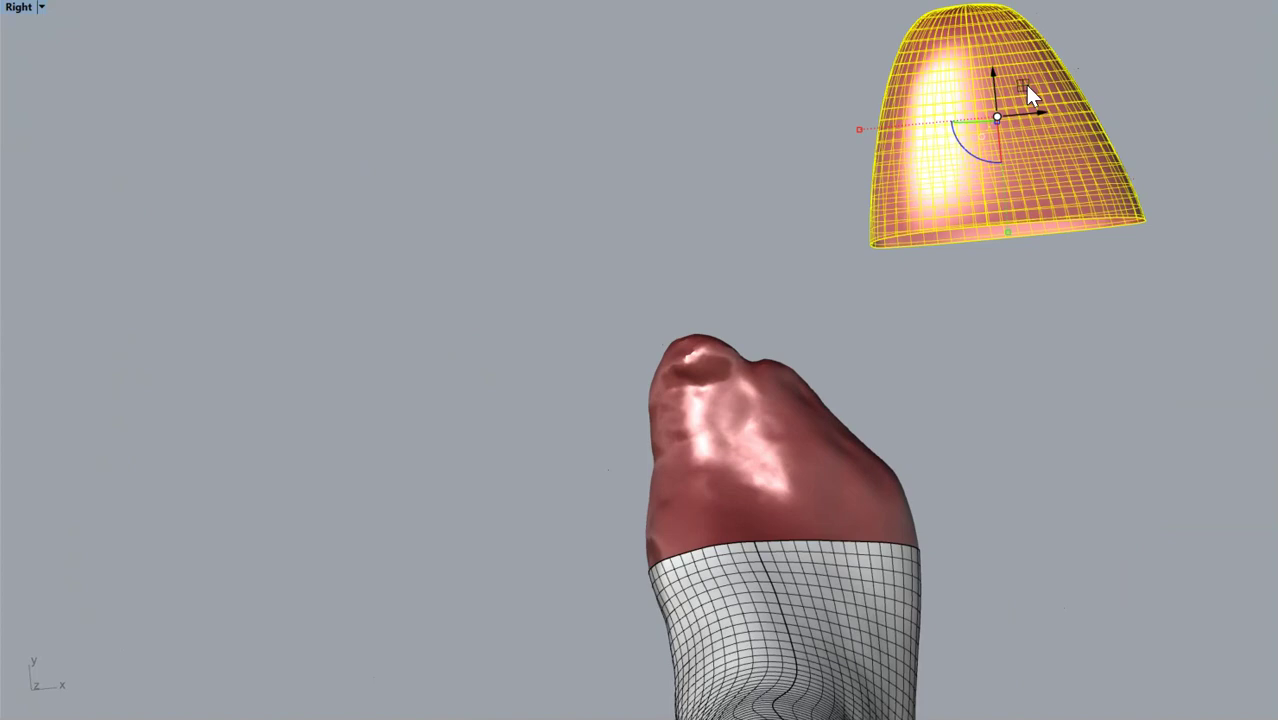
{"action": "left_click_drag", "start_coordinate": [1028, 88], "coordinate": [796, 348]}
{"action": "left_click", "coordinate": [481, 135]}
{"action": "right_click_drag", "start_coordinate": [482, 133], "coordinate": [362, 8]}
{"action": "right_click_drag", "start_coordinate": [766, 273], "coordinate": [728, 240]}
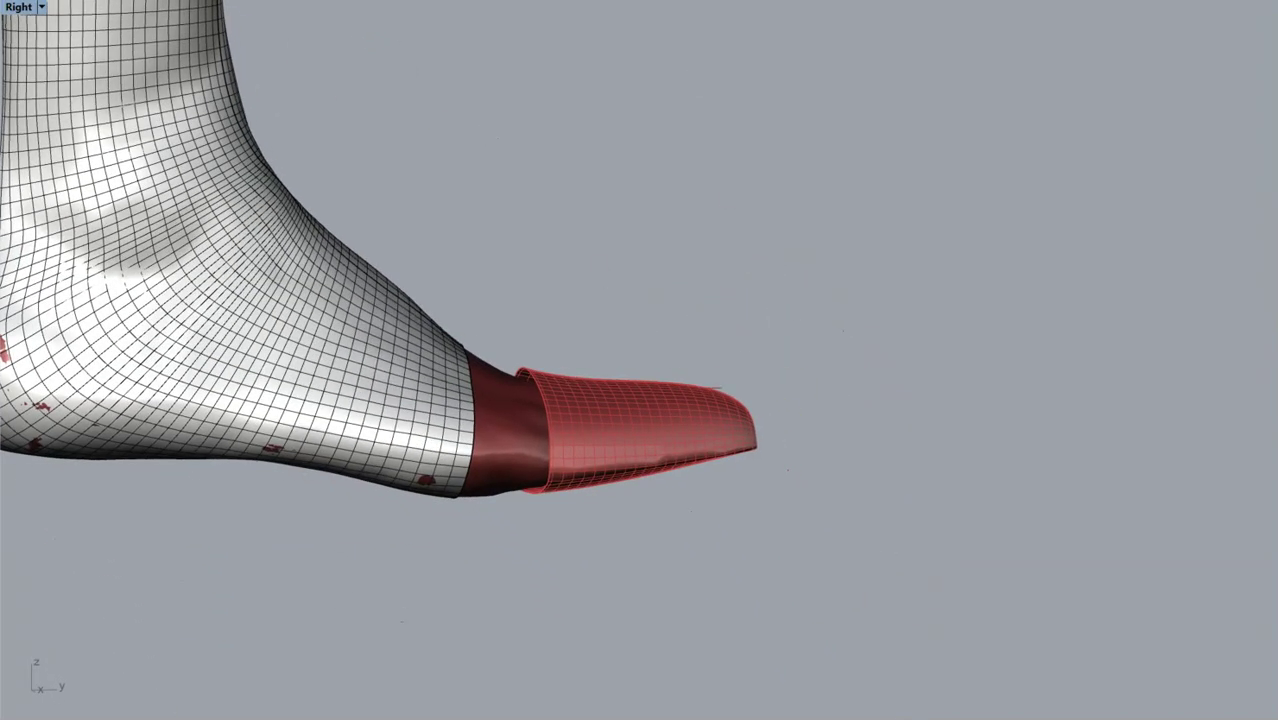
- Use a see-through display to check how the toe piece encloses the scanned toes, then restore the opaque display
{"action": "middle_click", "coordinate": [599, 4]}
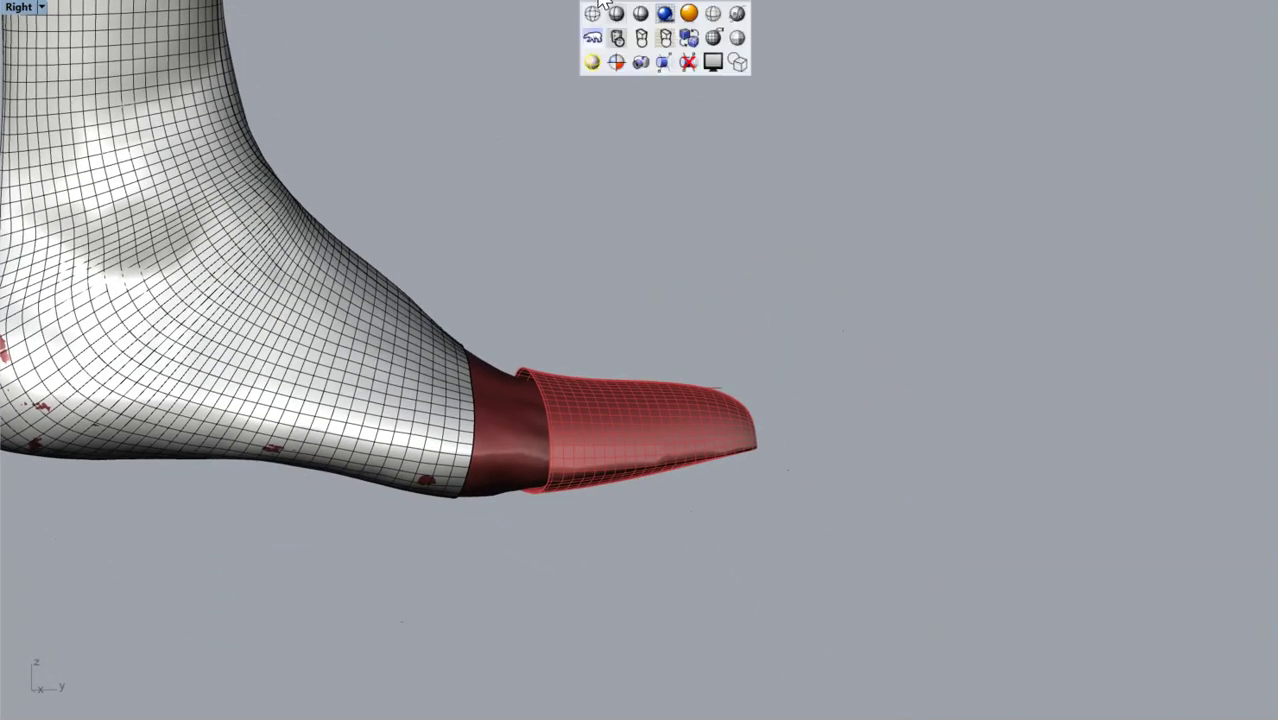
{"action": "left_click", "coordinate": [715, 15]}
{"action": "right_click_drag", "start_coordinate": [645, 187], "coordinate": [967, 228]}
{"action": "left_click", "coordinate": [1038, 334]}
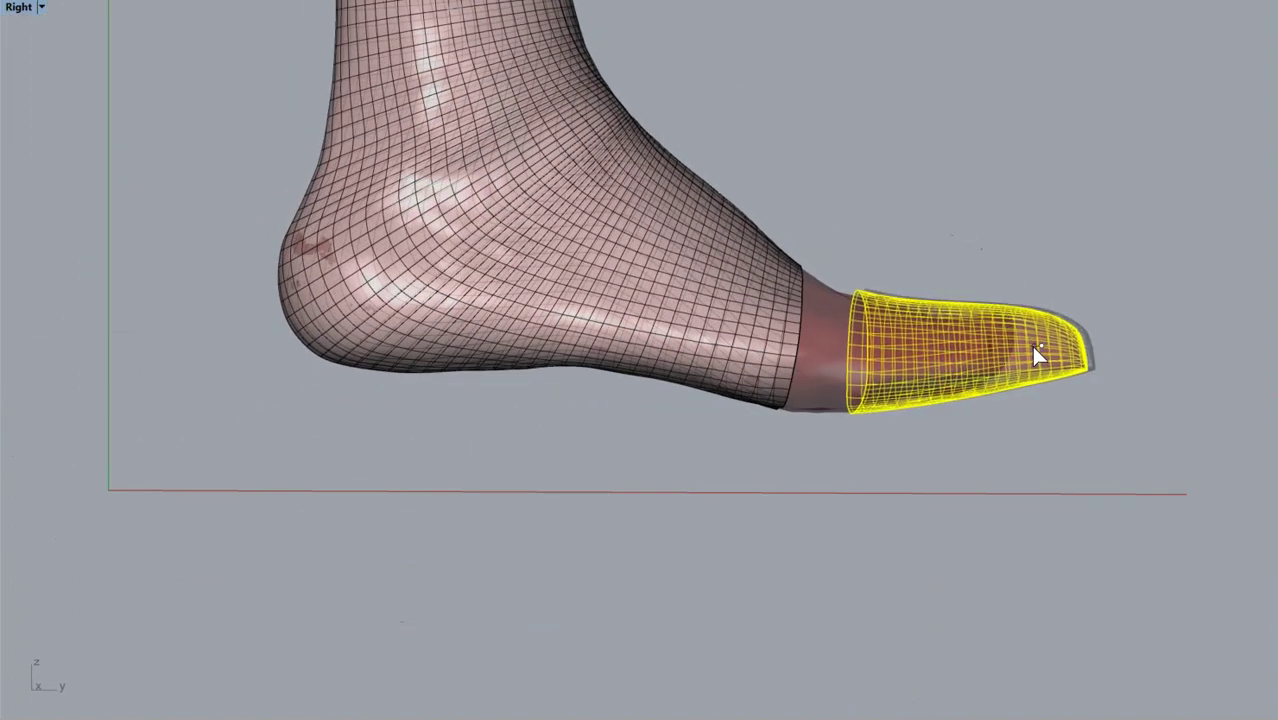
{"action": "left_click", "coordinate": [915, 192]}
{"action": "right_click_drag", "start_coordinate": [915, 192], "coordinate": [1044, 351]}
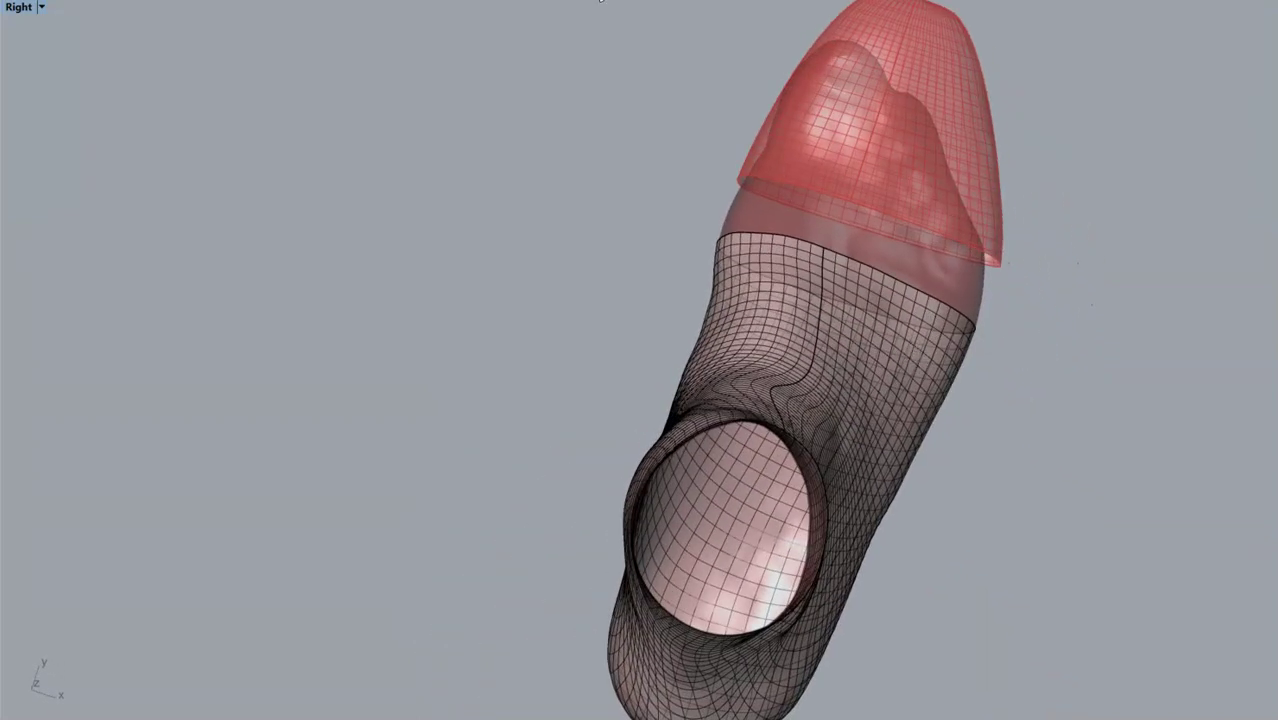
{"action": "left_click", "coordinate": [601, 0]}
{"action": "left_click", "coordinate": [762, 286]}
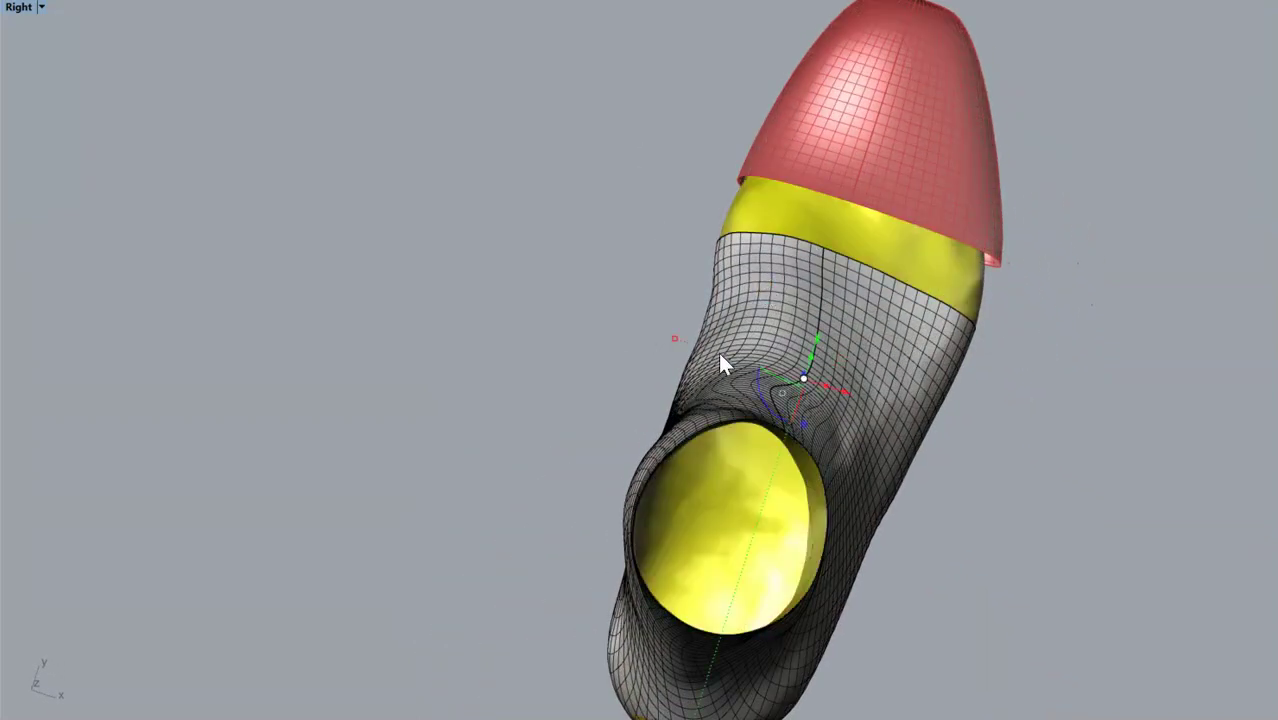
{"action": "left_click_drag", "start_coordinate": [720, 356], "coordinate": [925, 435]}
{"action": "left_click", "coordinate": [1064, 457]}
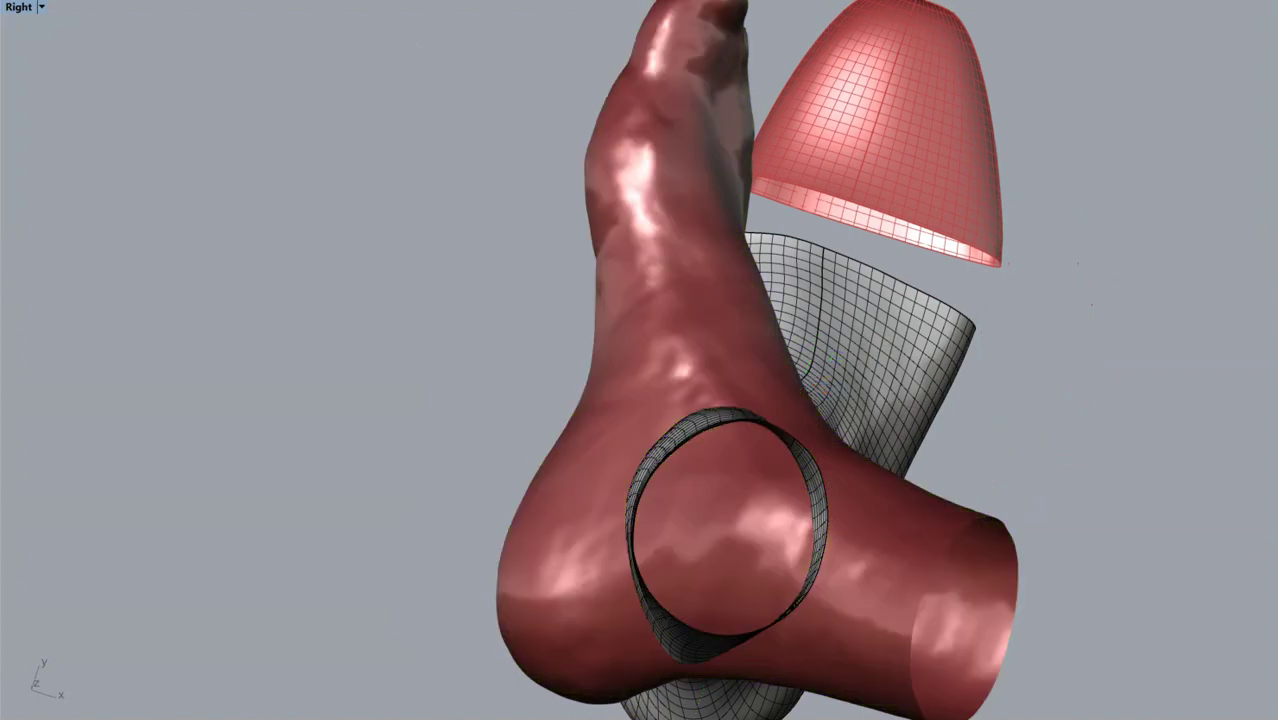
{"action": "key", "text": "ctrl+z"}
{"action": "left_click", "coordinate": [986, 425]}
- Change the scanned foot's display colour from red to dark grey
{"action": "right_click_drag", "start_coordinate": [986, 425], "coordinate": [873, 341]}
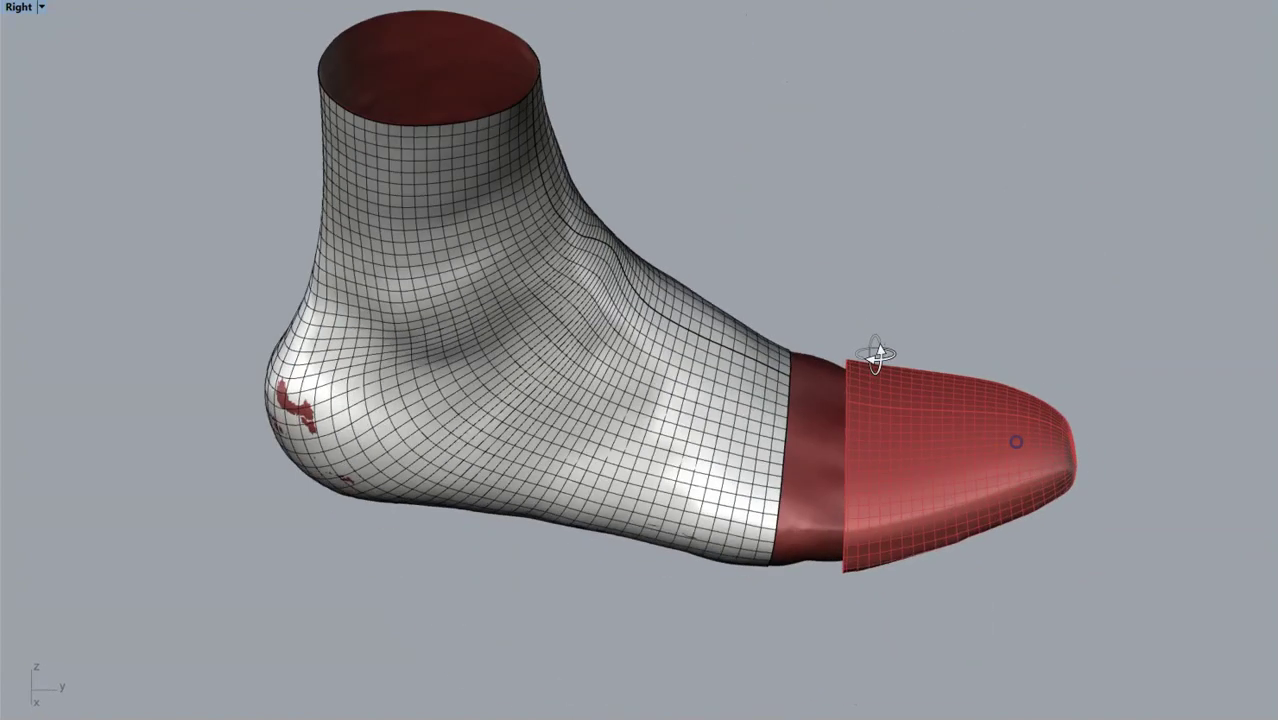
{"action": "left_click", "coordinate": [679, 394]}
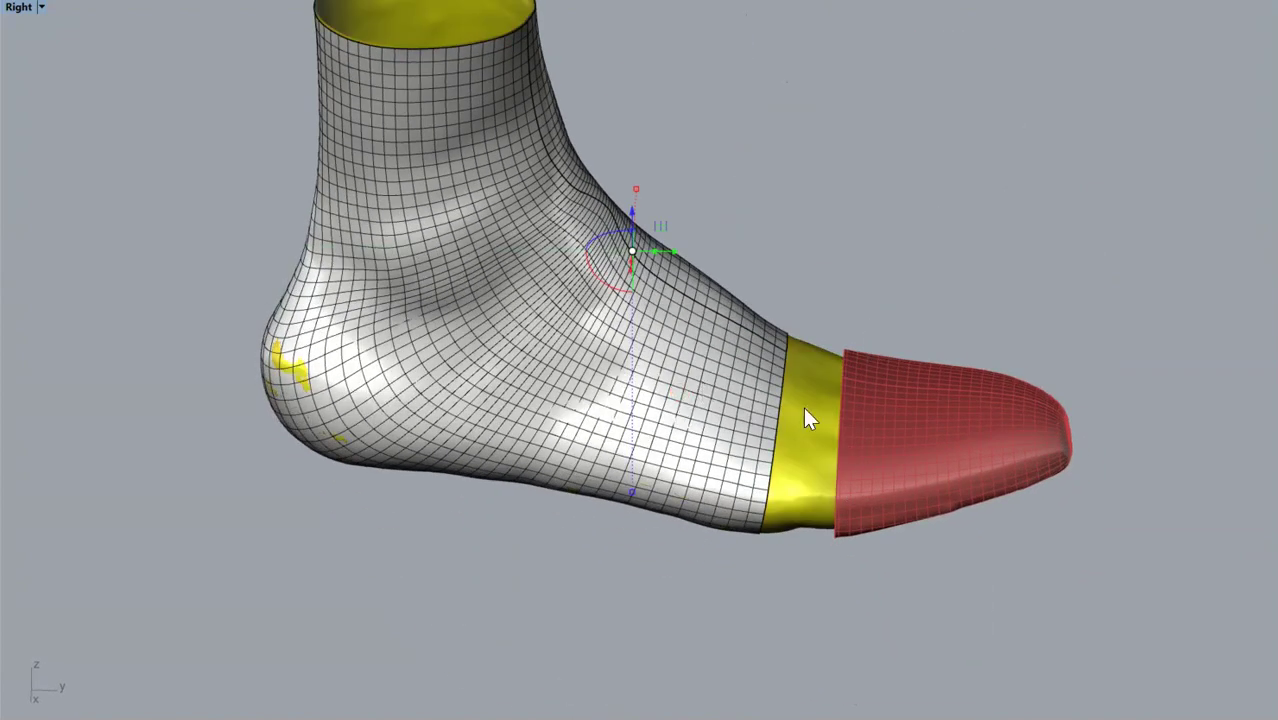
{"action": "left_click", "coordinate": [495, 2]}
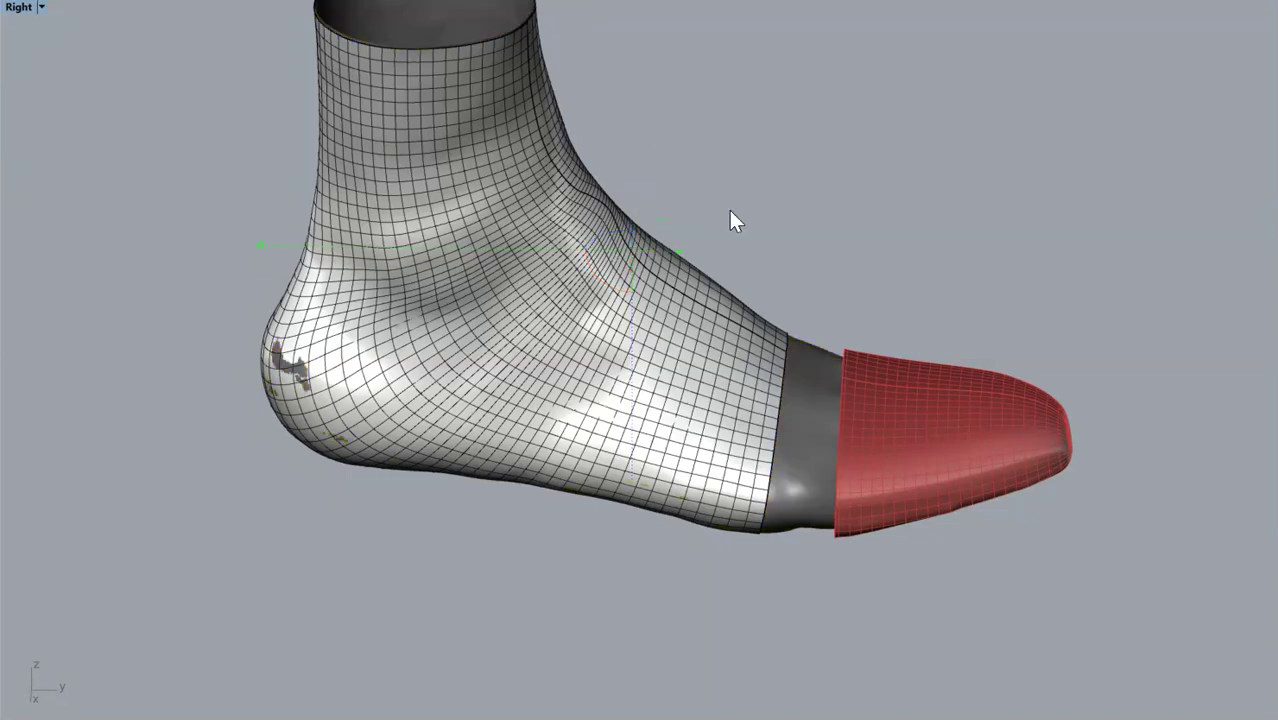
- Start a surface blend from the foot surface's front edge to the toe piece's open edge
{"action": "left_click", "coordinate": [677, 327]}
{"action": "left_click", "coordinate": [898, 405], "text": "shift"}
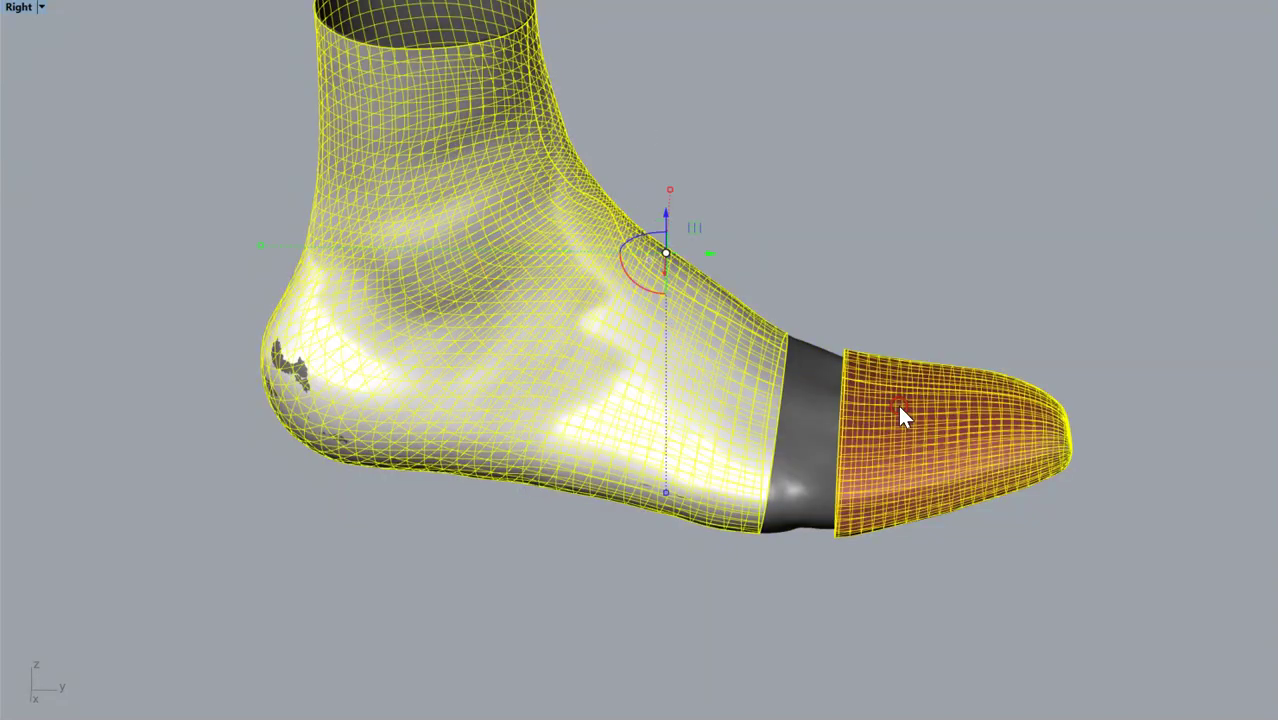
{"action": "right_click_drag", "start_coordinate": [833, 226], "coordinate": [911, 340]}
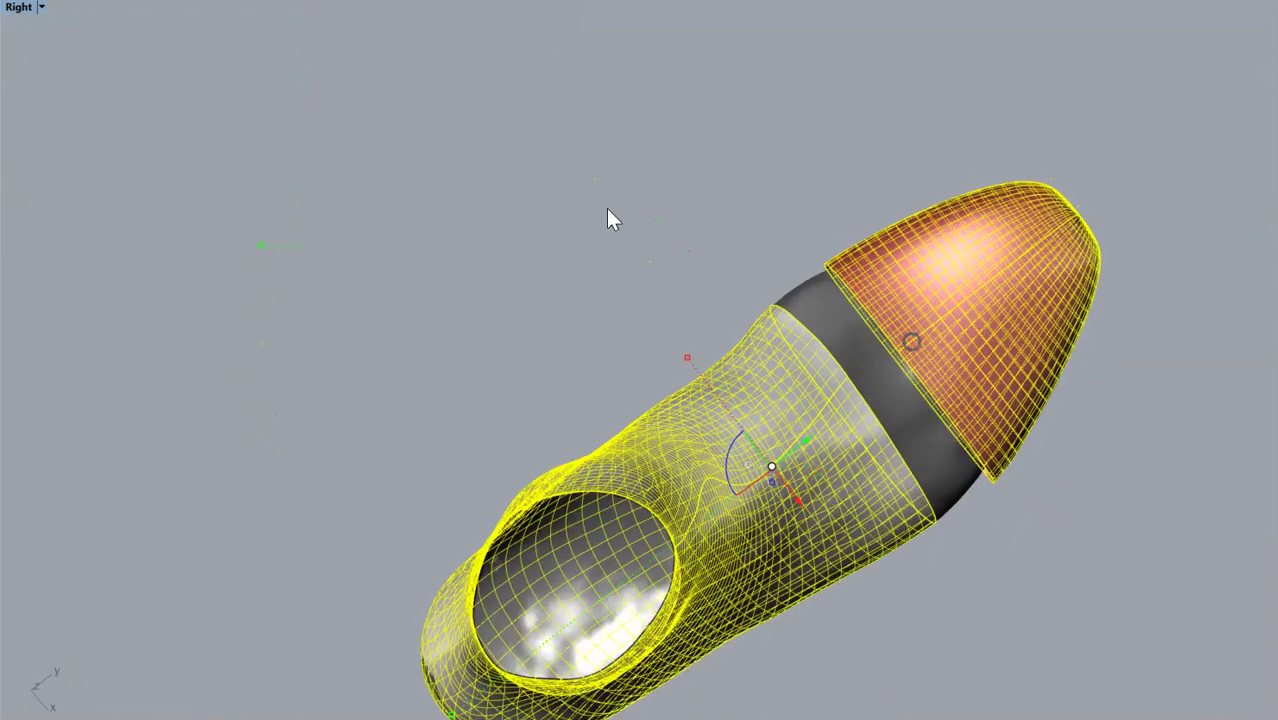
{"action": "left_click", "coordinate": [607, 209]}
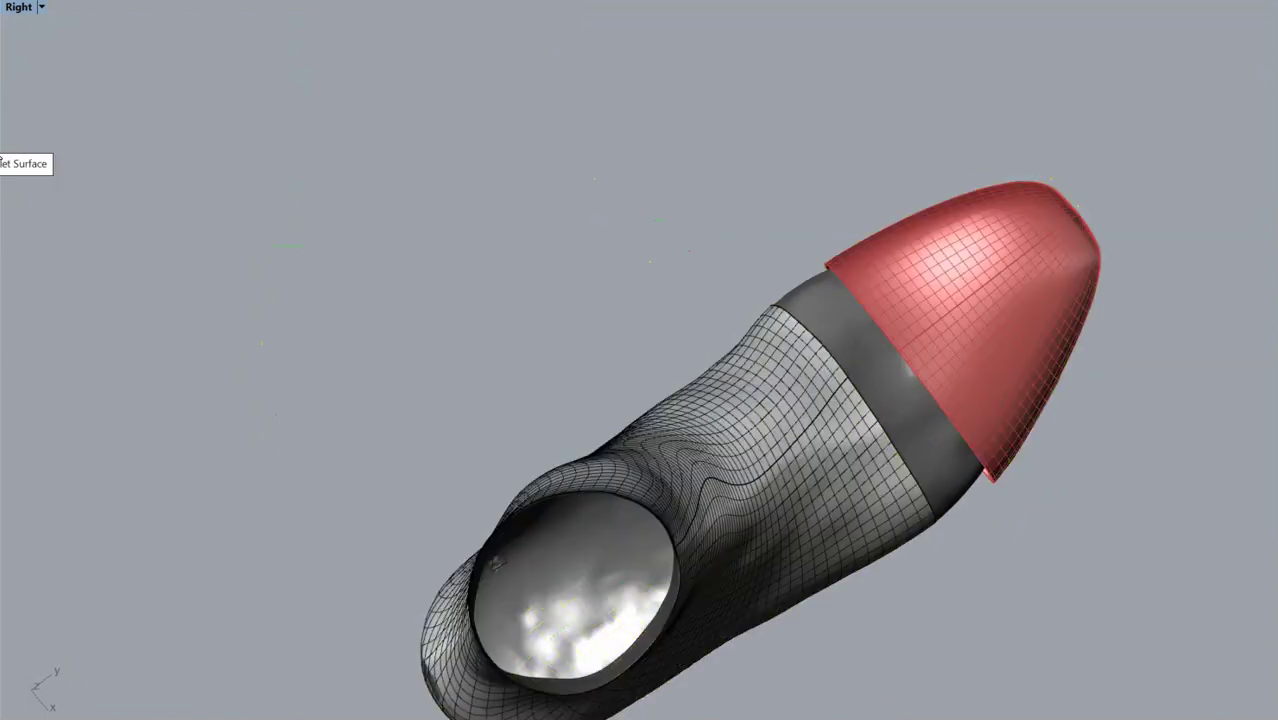
{"action": "left_click", "coordinate": [0, 147]}
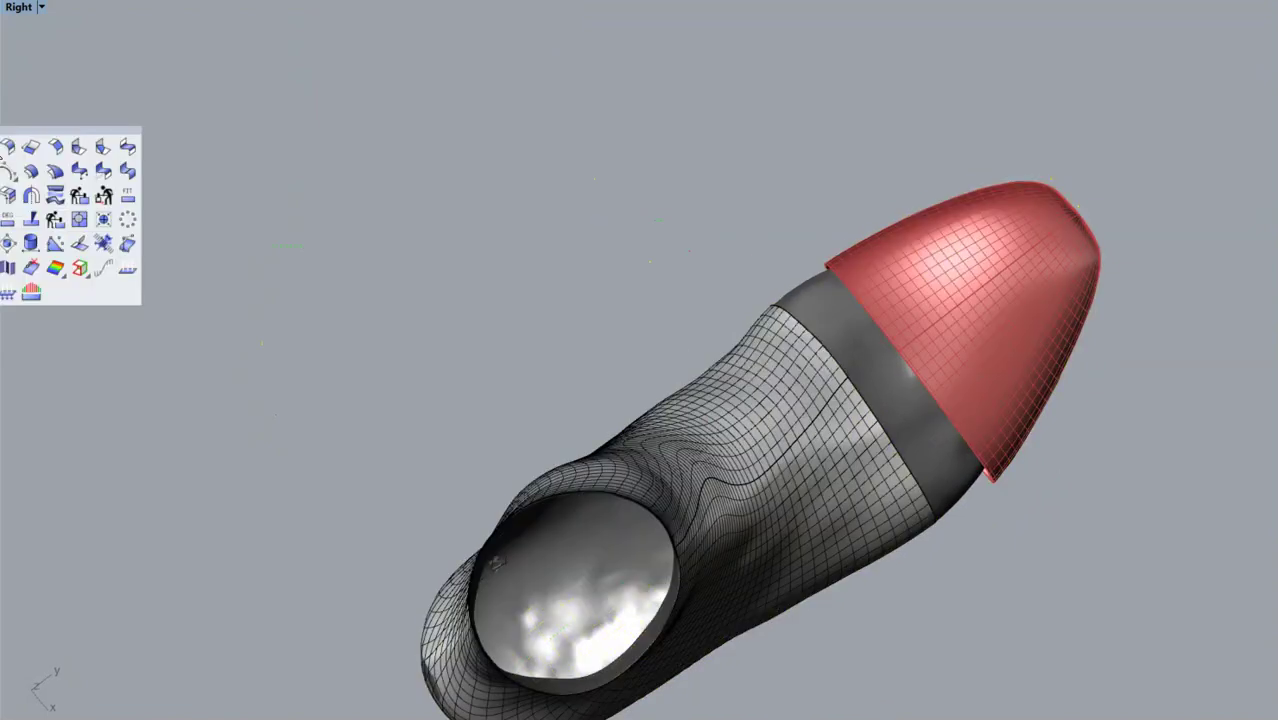
{"action": "left_click", "coordinate": [128, 147]}
{"action": "left_click", "coordinate": [859, 391]}
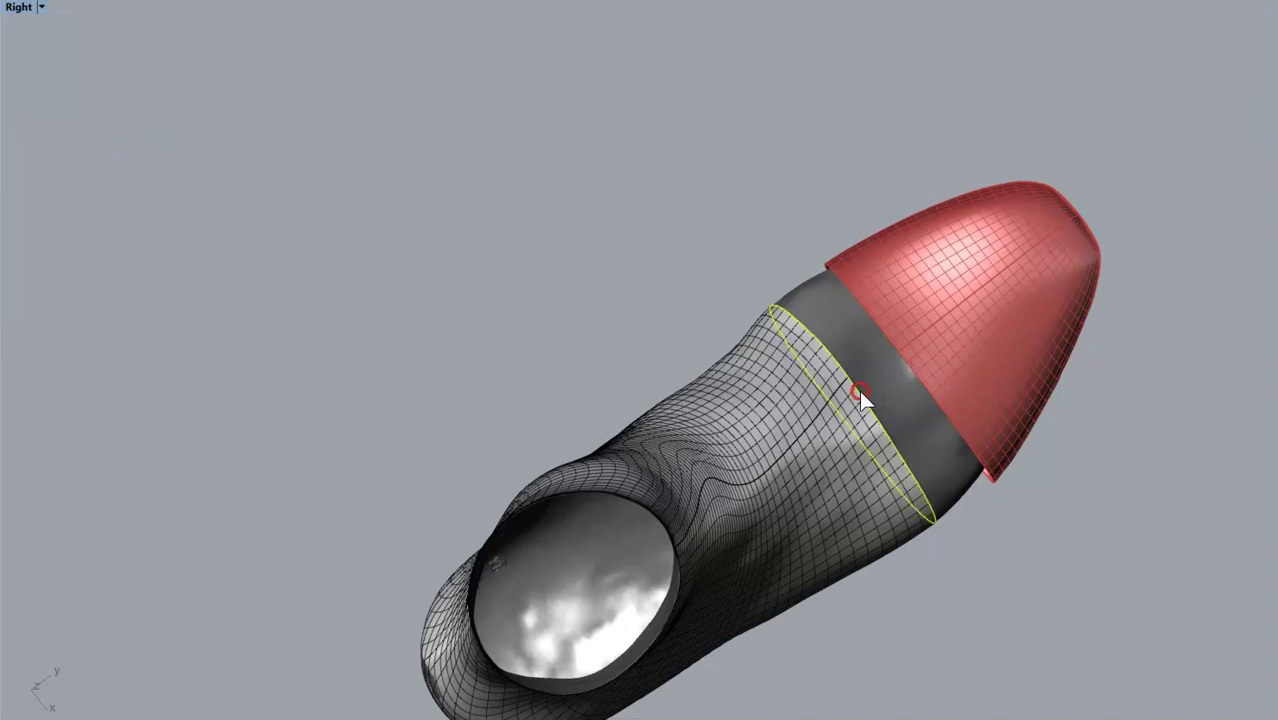
{"action": "left_click", "coordinate": [925, 386]}
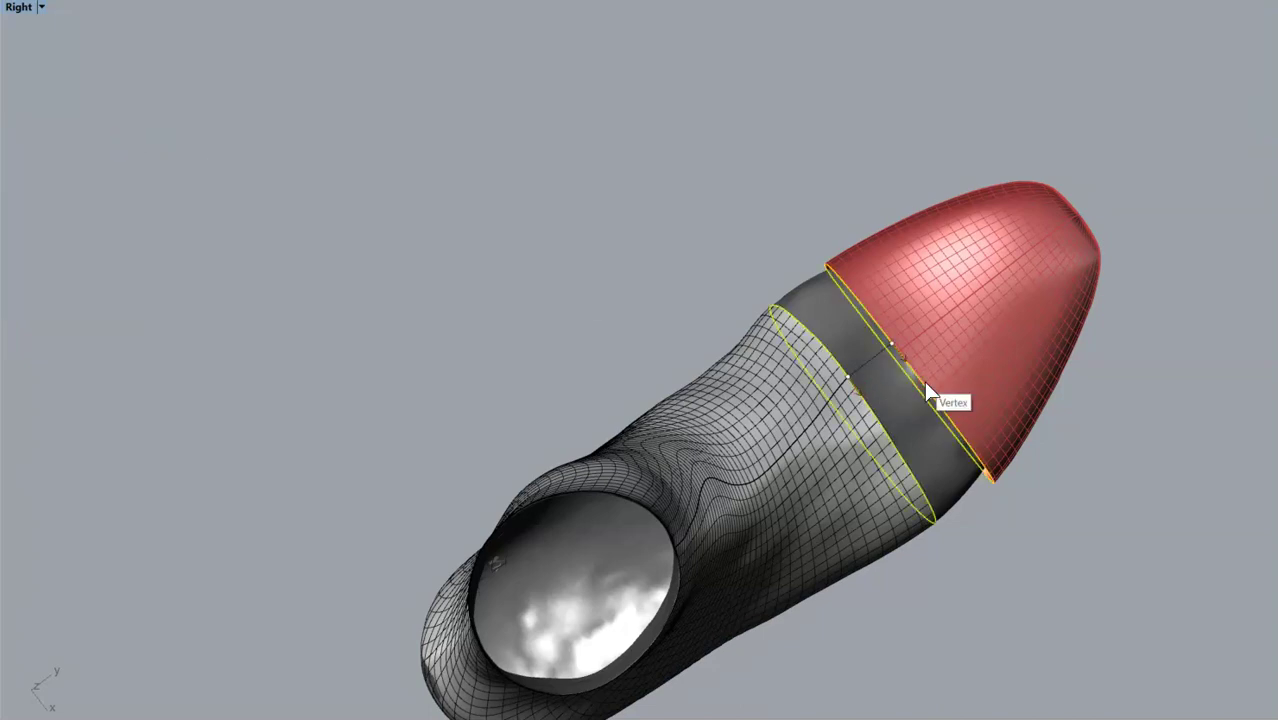
{"action": "key", "text": "Return"}
- Set the blend's second bulge value to 0.973 and create it with curvature continuity at both edges
{"action": "left_click_drag", "start_coordinate": [1032, 132], "coordinate": [457, 95]}
{"action": "mouse_move", "coordinate": [440, 159]}
{"action": "left_mouse_down"}
{"action": "mouse_move", "coordinate": [417, 151]}
{"action": "mouse_move", "coordinate": [436, 158]}
{"action": "left_mouse_up"}
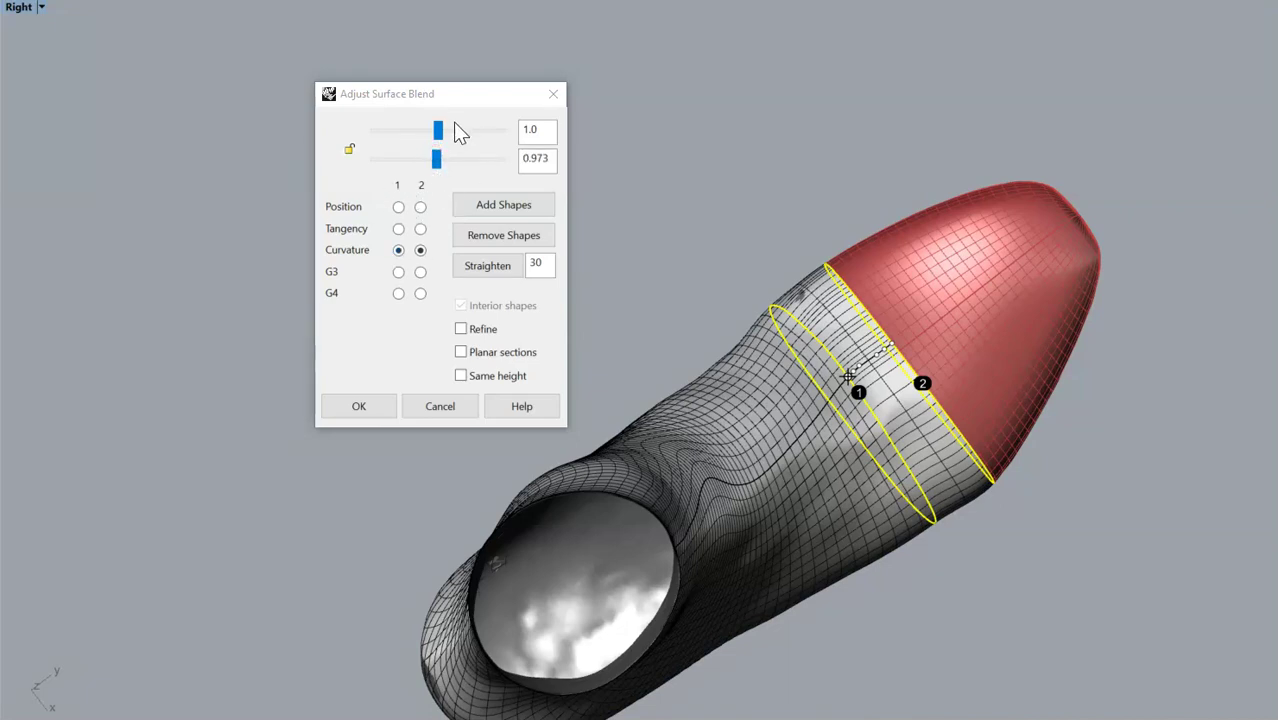
{"action": "left_click", "coordinate": [363, 409]}
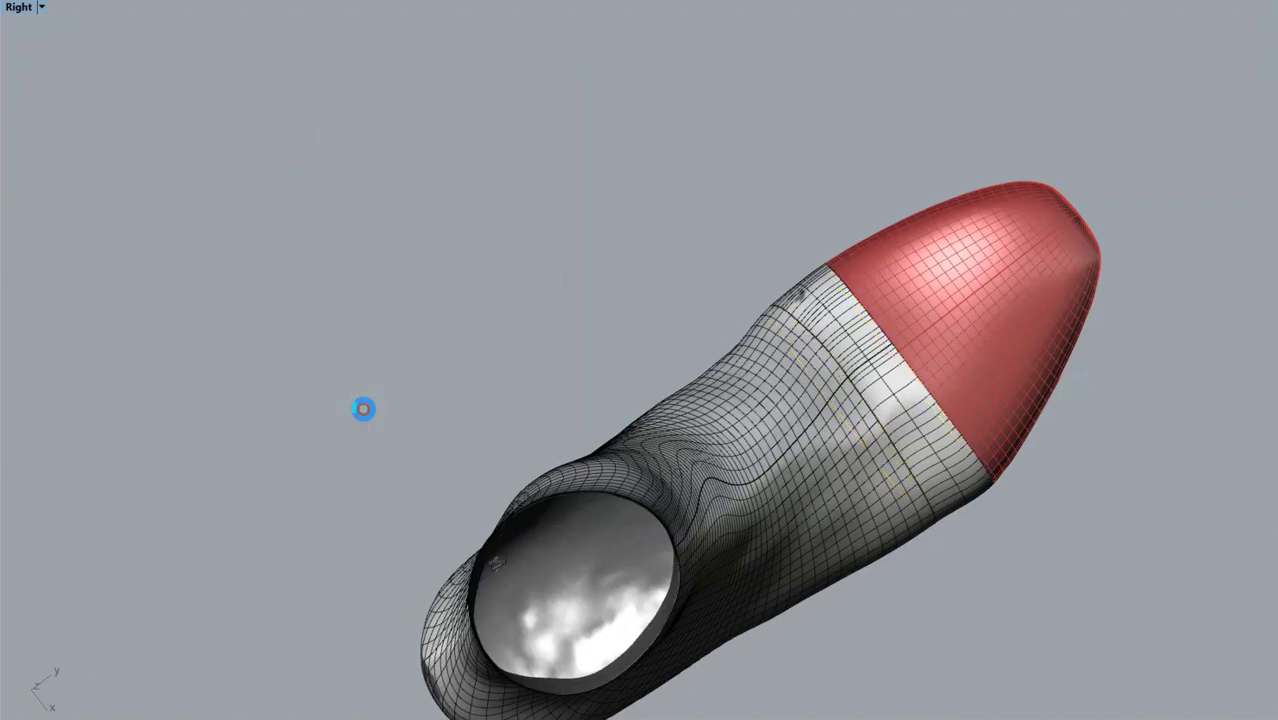
- Move the foot surface, blend and toe piece together off the scanned foot to the open space beside it
{"action": "right_click_drag", "start_coordinate": [1054, 588], "coordinate": [1016, 471], "text": "ctrl+shift"}
{"action": "scroll", "coordinate": [955, 262], "scroll_direction": "down", "scroll_amount": 4}
{"action": "right_click_drag", "start_coordinate": [946, 222], "coordinate": [928, 316]}
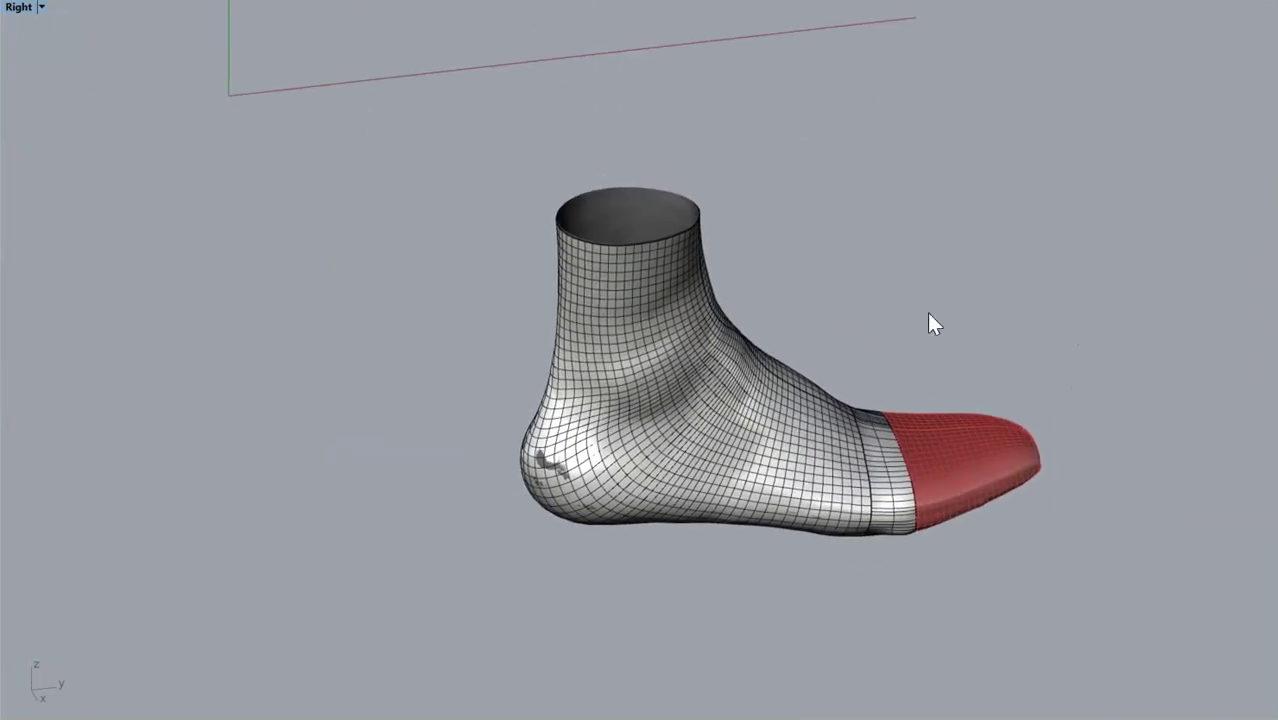
{"action": "left_click", "coordinate": [775, 442]}
{"action": "left_click", "coordinate": [956, 468], "text": "shift"}
{"action": "scroll", "coordinate": [958, 458], "scroll_direction": "down", "scroll_amount": 3}
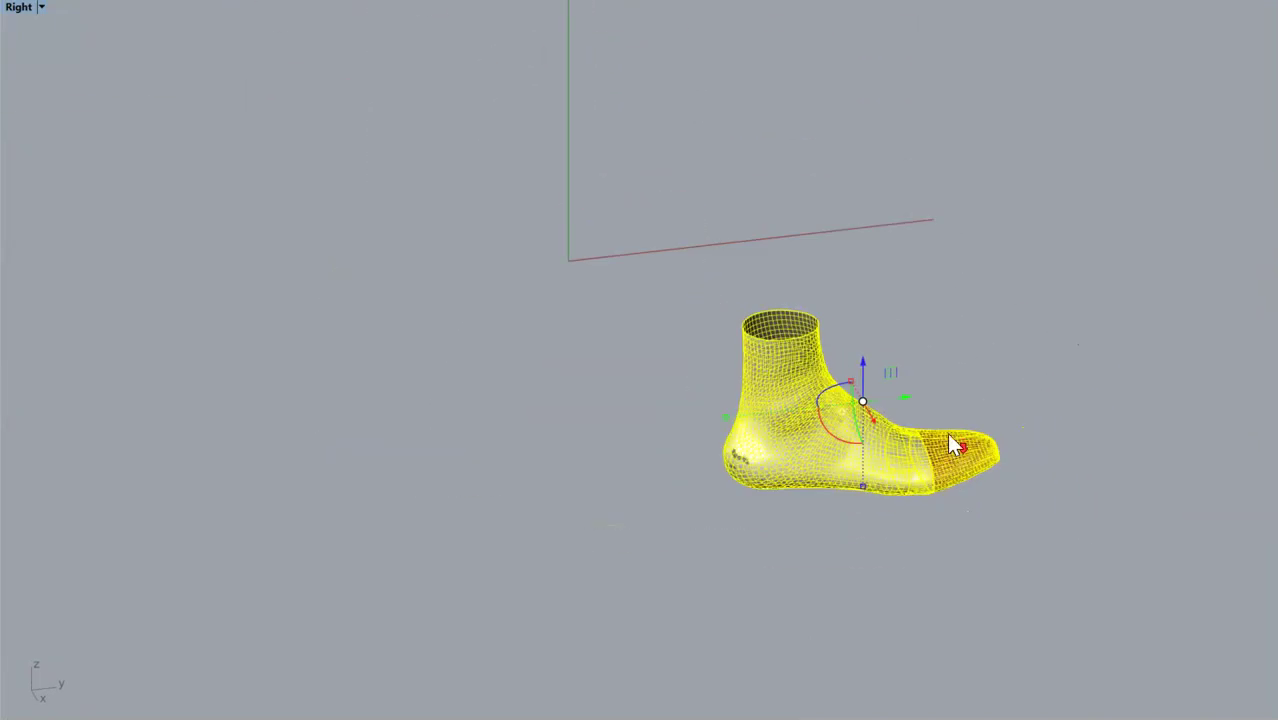
{"action": "right_click_drag", "start_coordinate": [965, 360], "coordinate": [759, 428], "text": "ctrl+shift"}
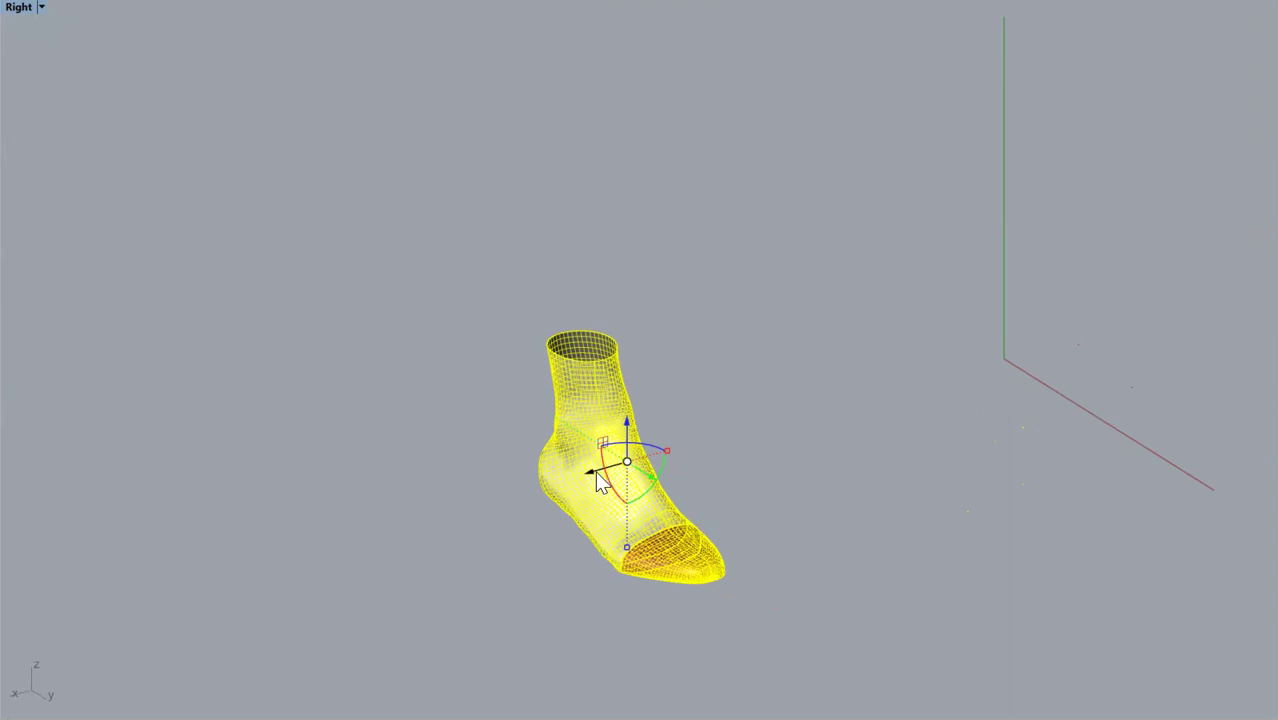
{"action": "left_click_drag", "start_coordinate": [598, 471], "coordinate": [383, 490]}
{"action": "left_click", "coordinate": [604, 349]}
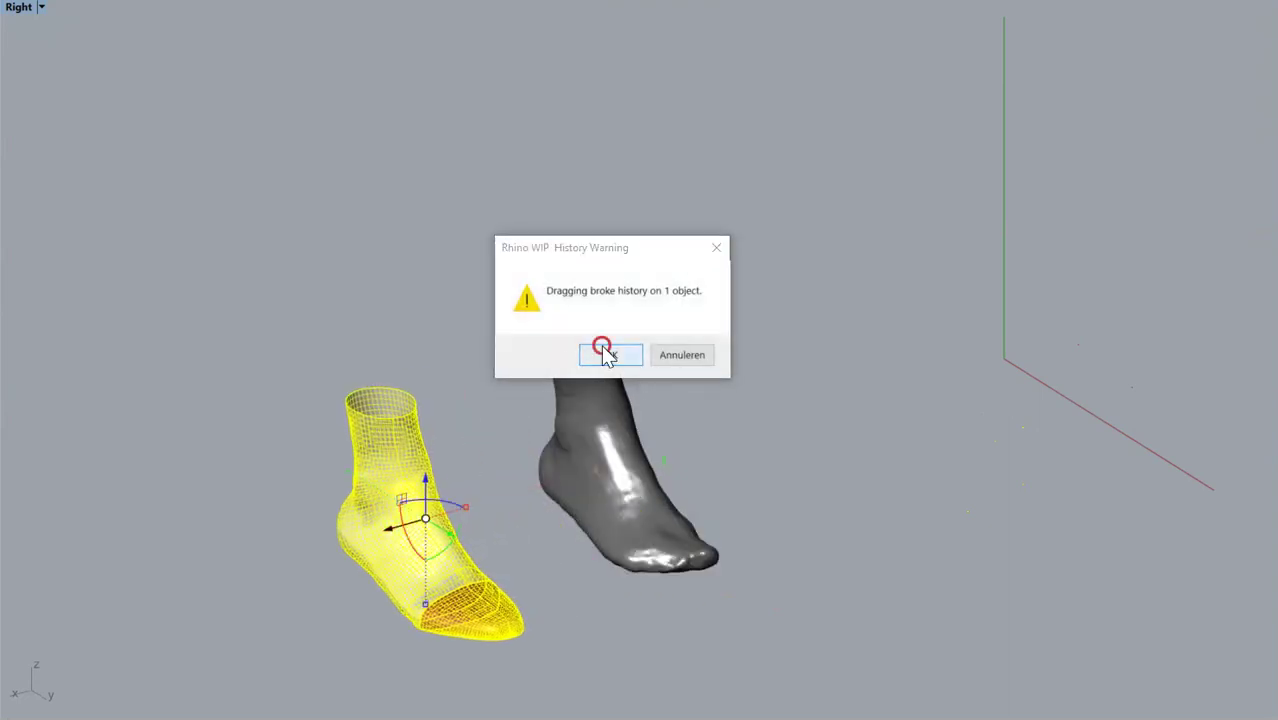
- Accept the broken history from the move and show the rebuilt foot surface's control points in a straight side view
{"action": "left_click", "coordinate": [708, 413]}
{"action": "mouse_move", "coordinate": [448, 425]}
{"action": "right_mouse_down", "text": "ctrl+shift"}
{"action": "mouse_move", "coordinate": [473, 408]}
{"action": "mouse_move", "coordinate": [470, 419]}
{"action": "right_mouse_up", "text": "ctrl+shift"}
{"action": "scroll", "coordinate": [446, 370], "scroll_direction": "up", "scroll_amount": 8}
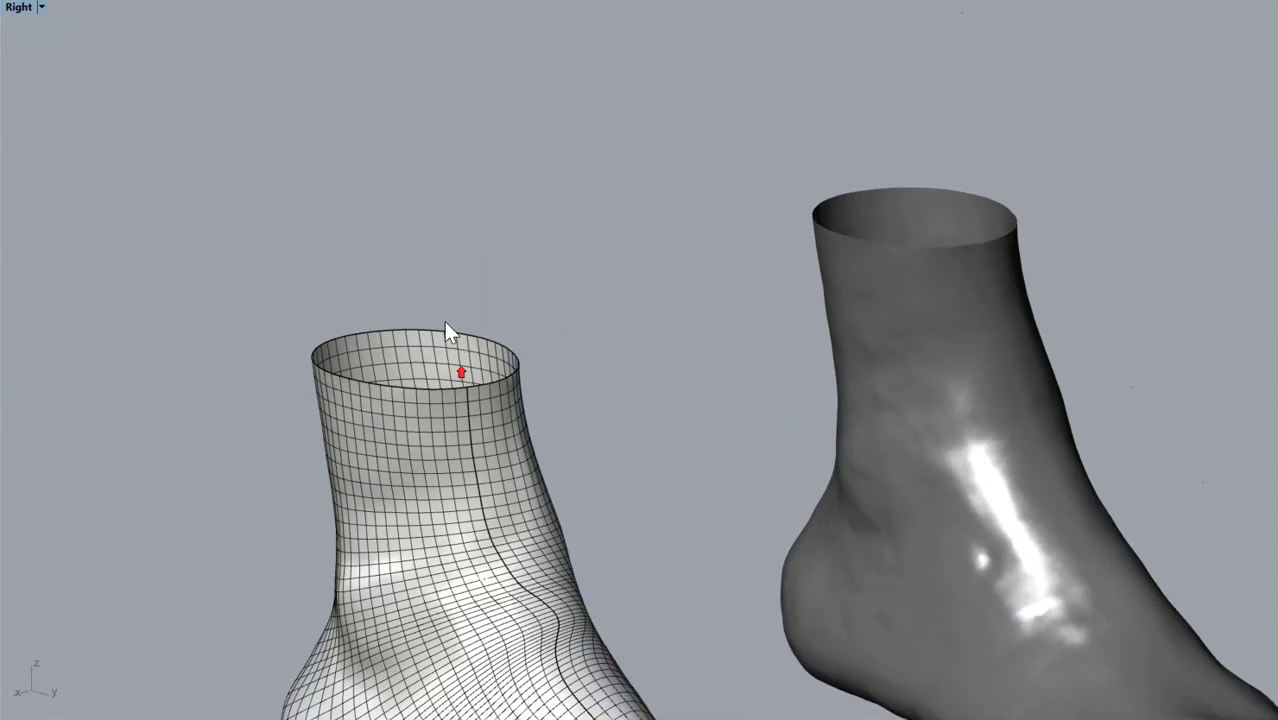
{"action": "right_click_drag", "start_coordinate": [427, 327], "coordinate": [619, 379], "text": "ctrl+shift"}
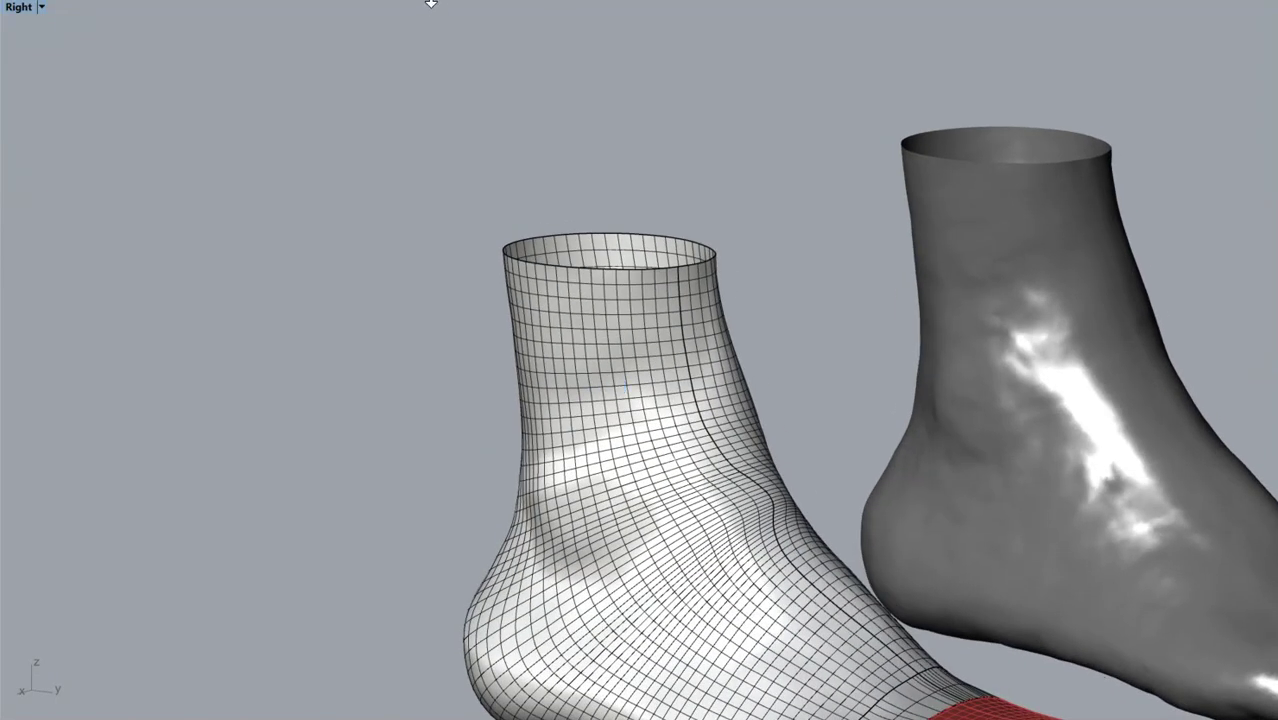
{"action": "left_click", "coordinate": [397, 0]}
{"action": "right_click_drag", "start_coordinate": [605, 185], "coordinate": [161, 290]}
{"action": "left_click", "coordinate": [803, 237]}
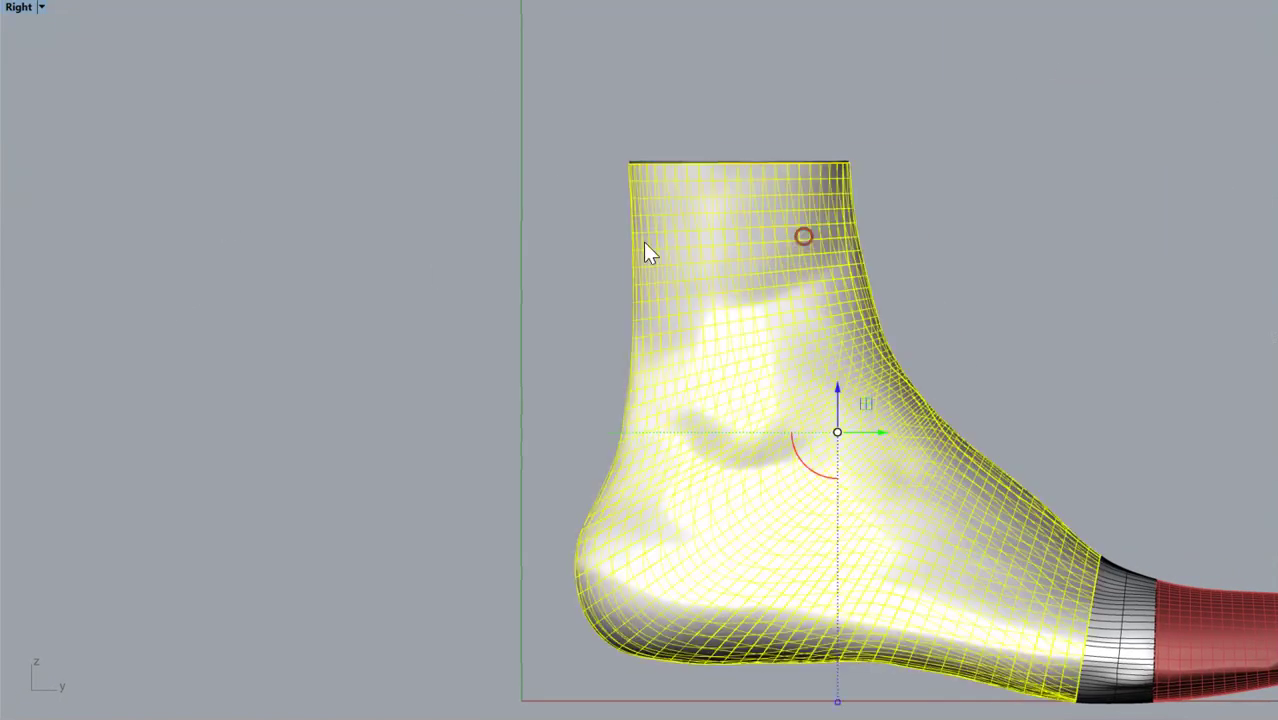
{"action": "key", "text": "F10"}
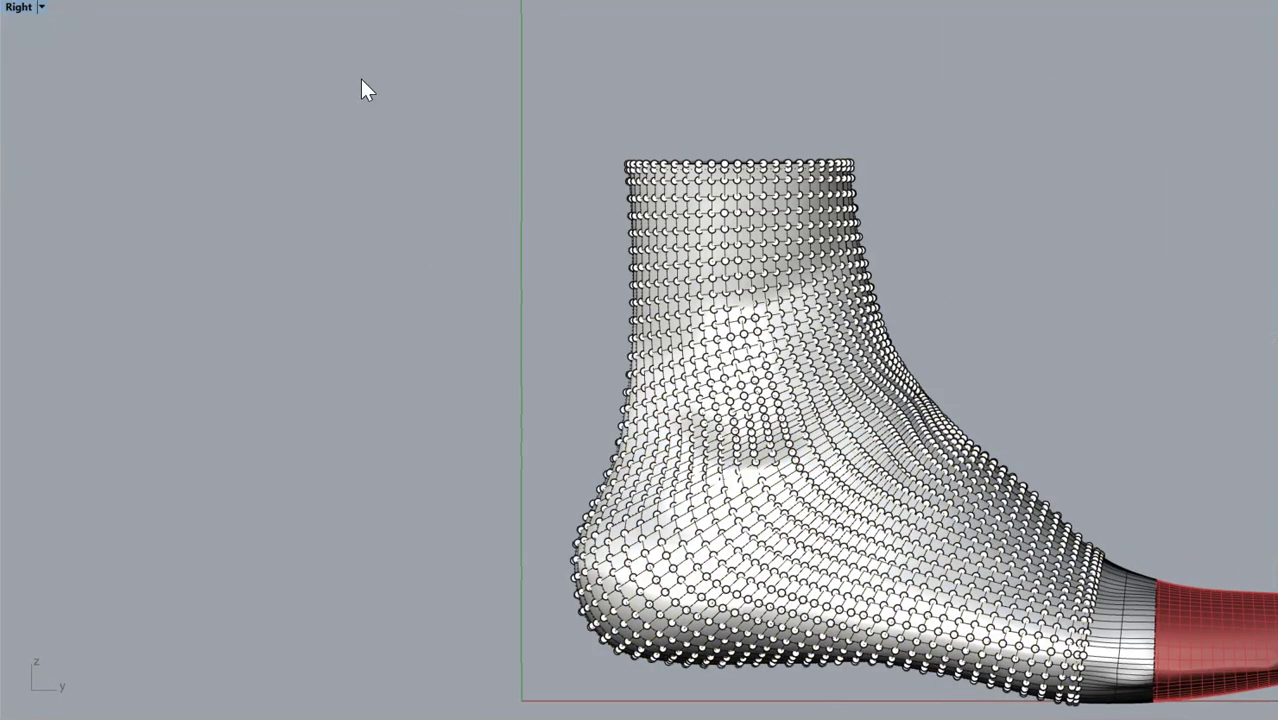
- Flatten the foot surface's ankle rim by scaling its top rows of control points vertically to 0
{"action": "scroll", "coordinate": [536, 128], "scroll_direction": "up", "scroll_amount": 3}
{"action": "left_click_drag", "start_coordinate": [554, 48], "coordinate": [1238, 207]}
{"action": "scroll", "coordinate": [1036, 205], "scroll_direction": "up", "scroll_amount": 5}
{"action": "scroll", "coordinate": [850, 208], "scroll_direction": "up", "scroll_amount": 5}
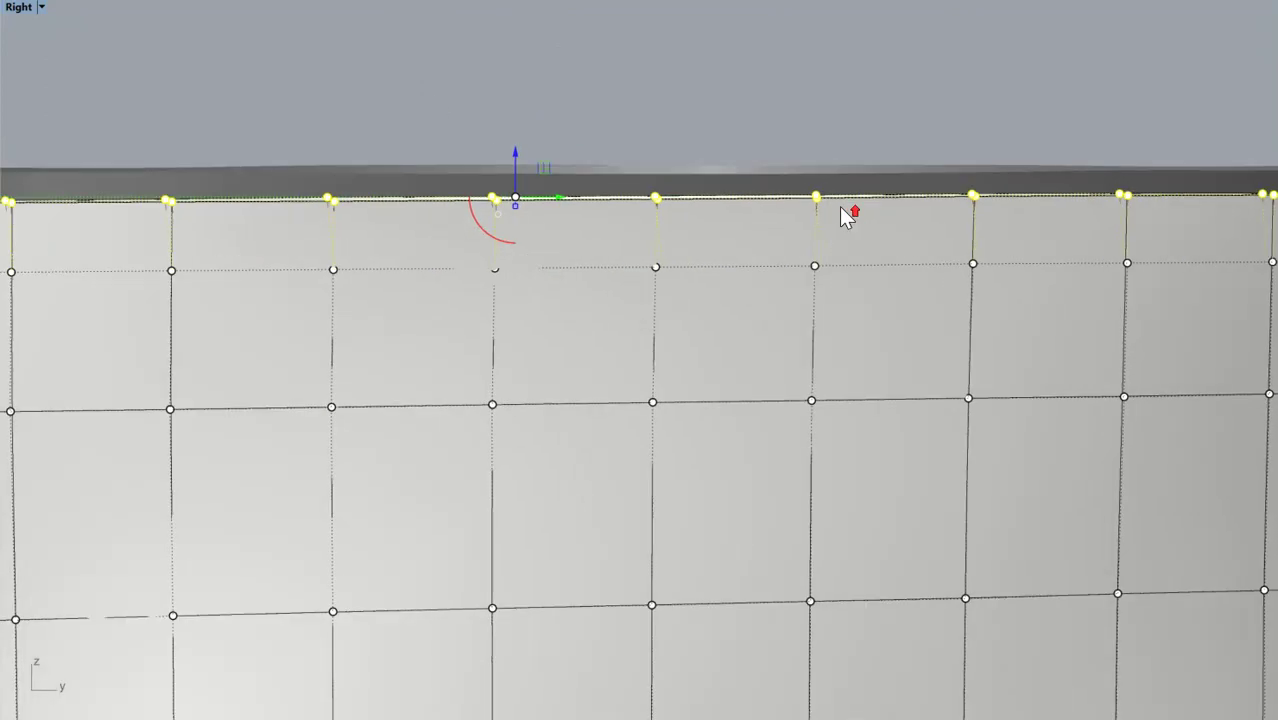
{"action": "left_click", "coordinate": [508, 204]}
{"action": "type", "text": "0"}
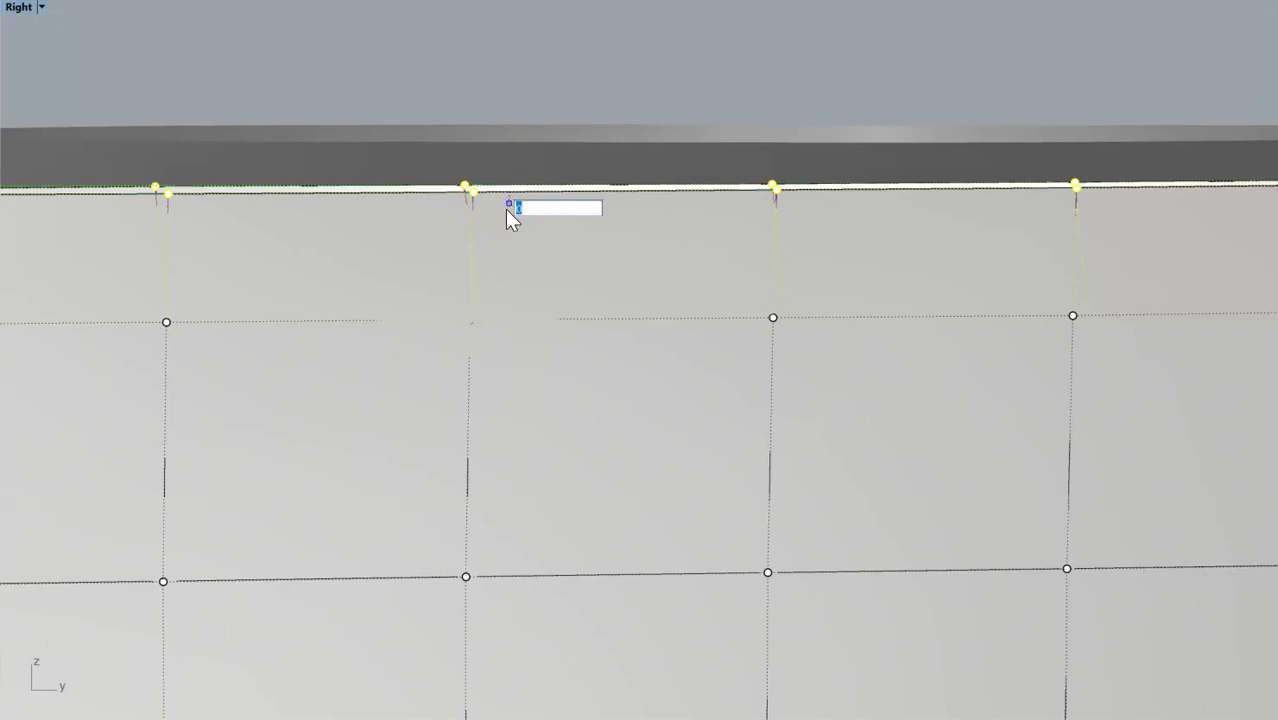
{"action": "key", "text": "Return"}
{"action": "scroll", "coordinate": [520, 207], "scroll_direction": "down", "scroll_amount": 6}
{"action": "left_click", "coordinate": [733, 97]}
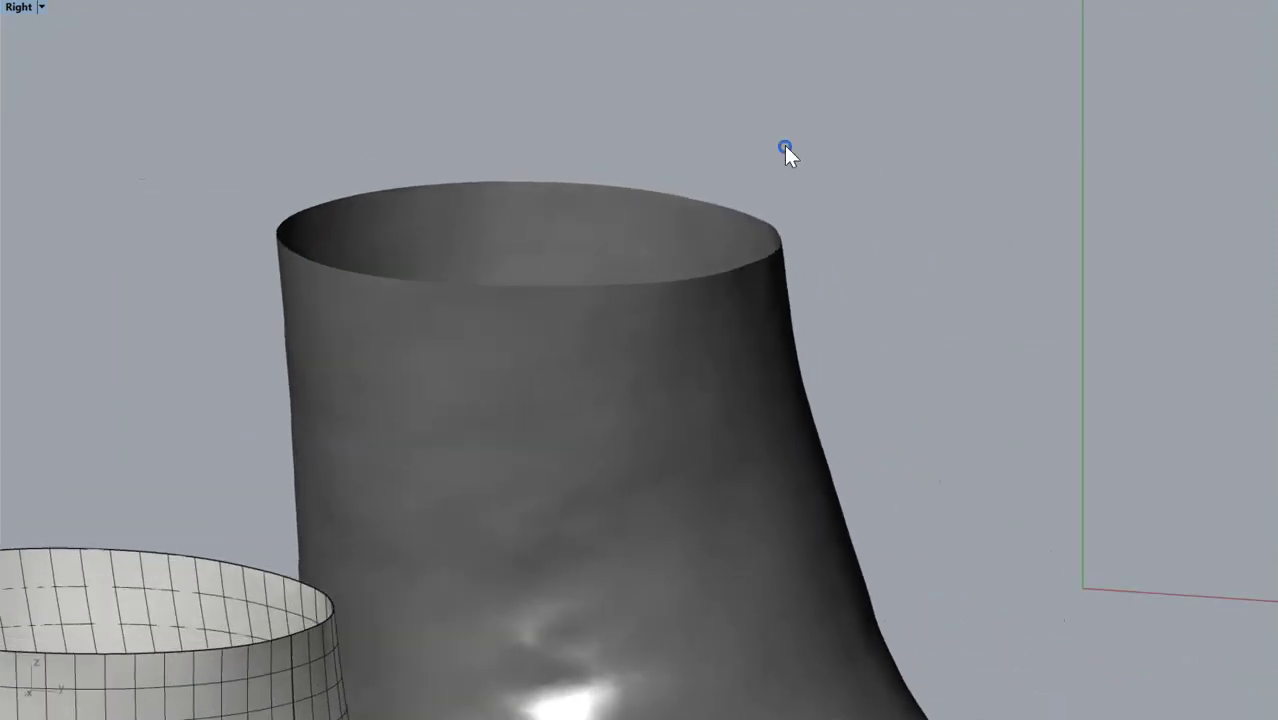
- Close the rebuilt foot's flattened ankle opening with a planar surface
{"action": "right_click_drag", "start_coordinate": [514, 274], "coordinate": [790, 126]}
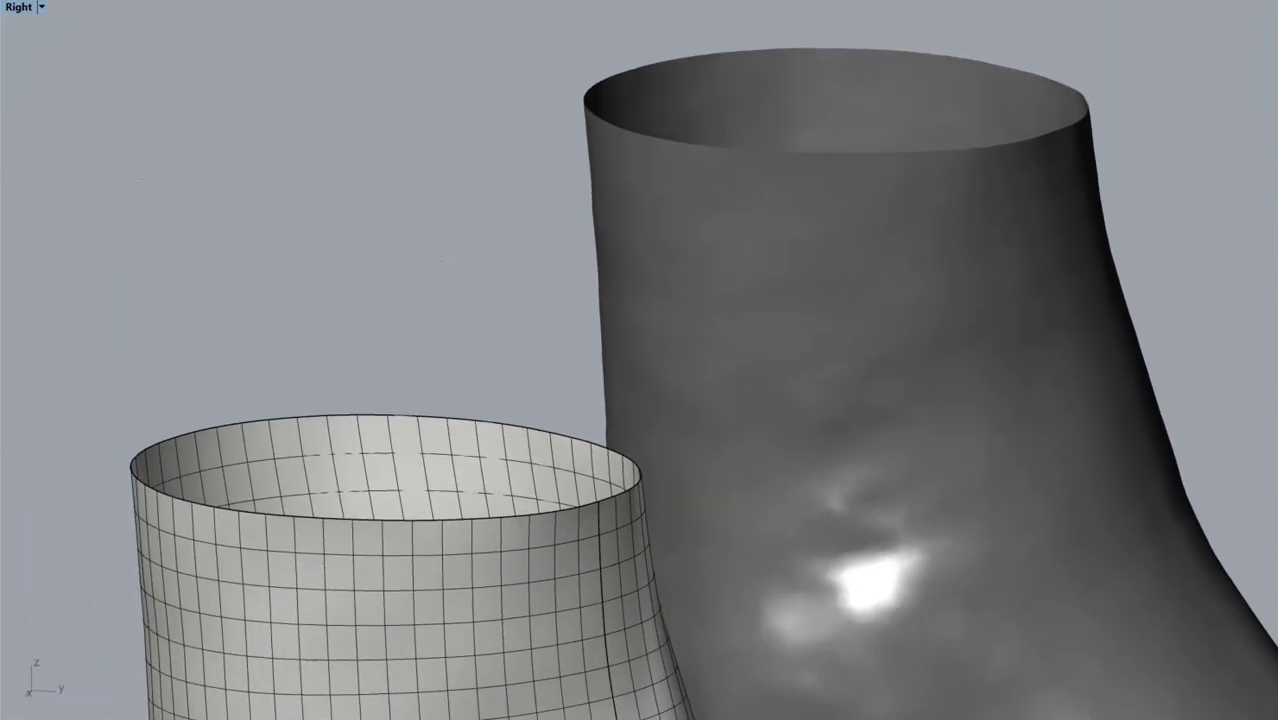
{"action": "left_click", "coordinate": [1, 148]}
{"action": "left_click", "coordinate": [2, 149]}
{"action": "left_click", "coordinate": [227, 426]}
{"action": "right_click", "coordinate": [227, 425]}
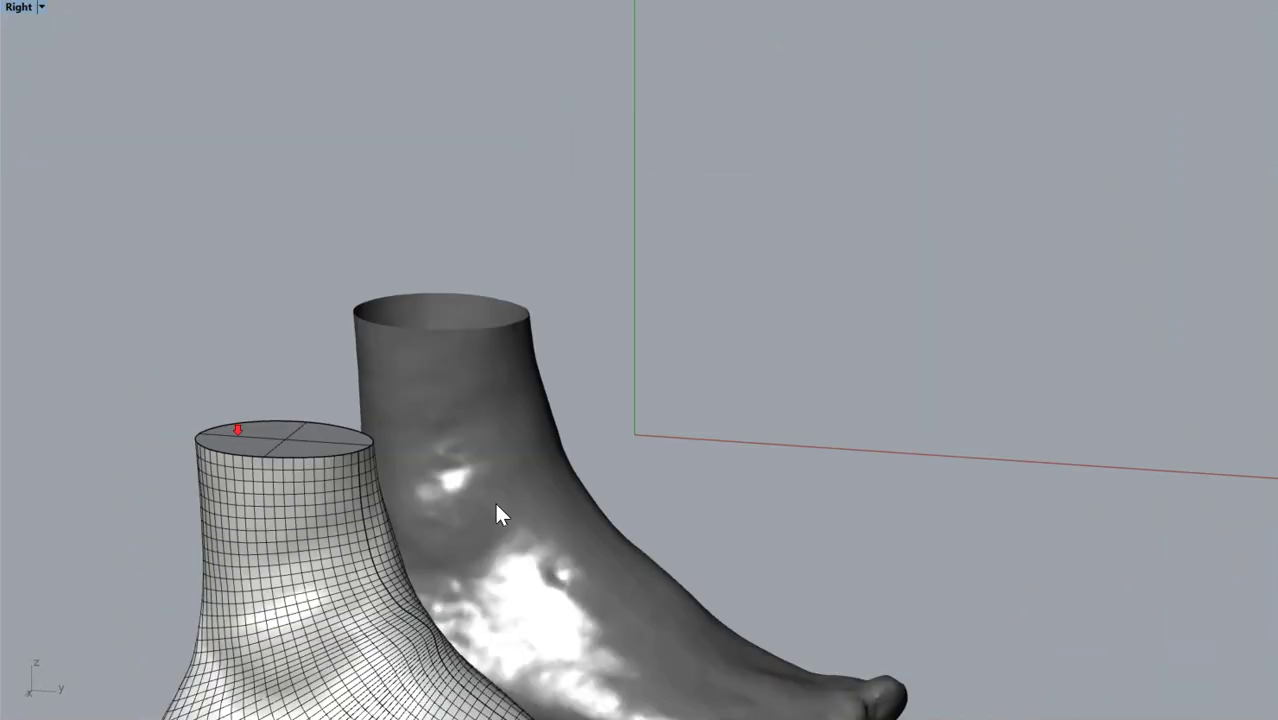
- Join the toe piece, blend, foot surface and ankle cap into one last, accepting the broken history
{"action": "right_click_drag", "start_coordinate": [508, 494], "coordinate": [664, 286]}
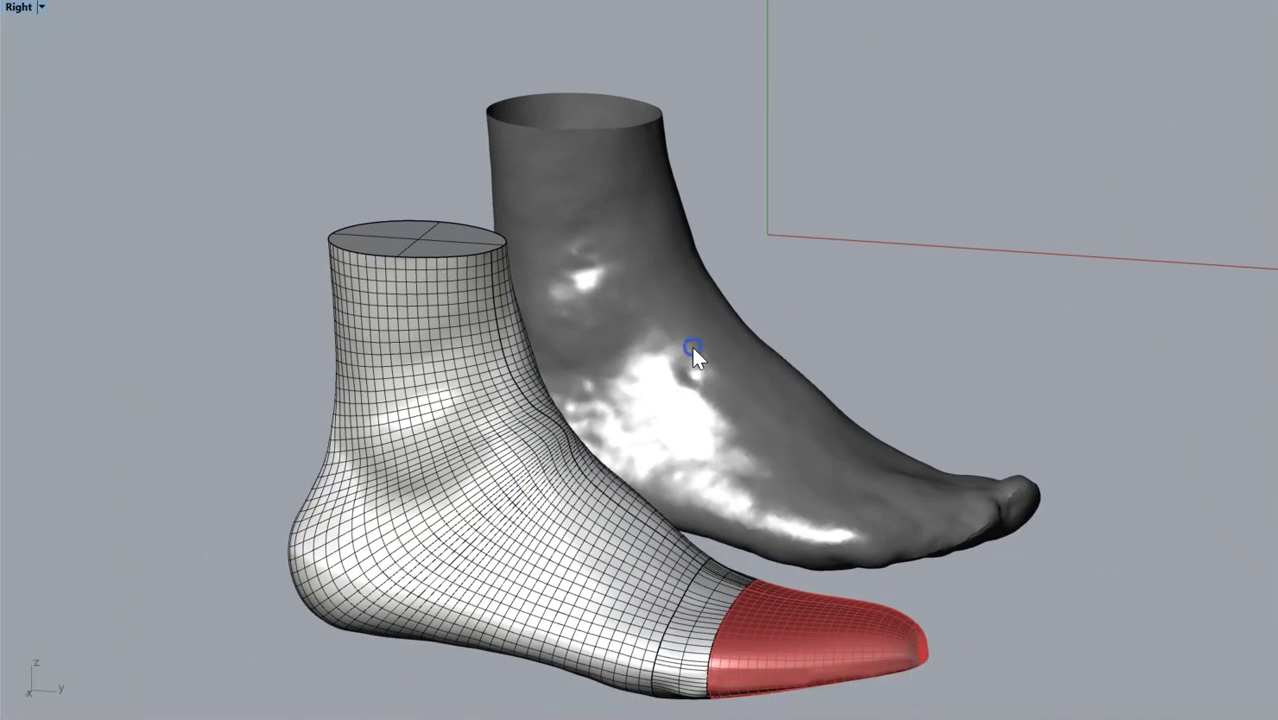
{"action": "right_click_drag", "start_coordinate": [691, 346], "coordinate": [665, 338], "text": "ctrl+shift"}
{"action": "right_click_drag", "start_coordinate": [582, 571], "coordinate": [542, 570], "text": "ctrl+shift"}
{"action": "right_click_drag", "start_coordinate": [282, 482], "coordinate": [438, 440]}
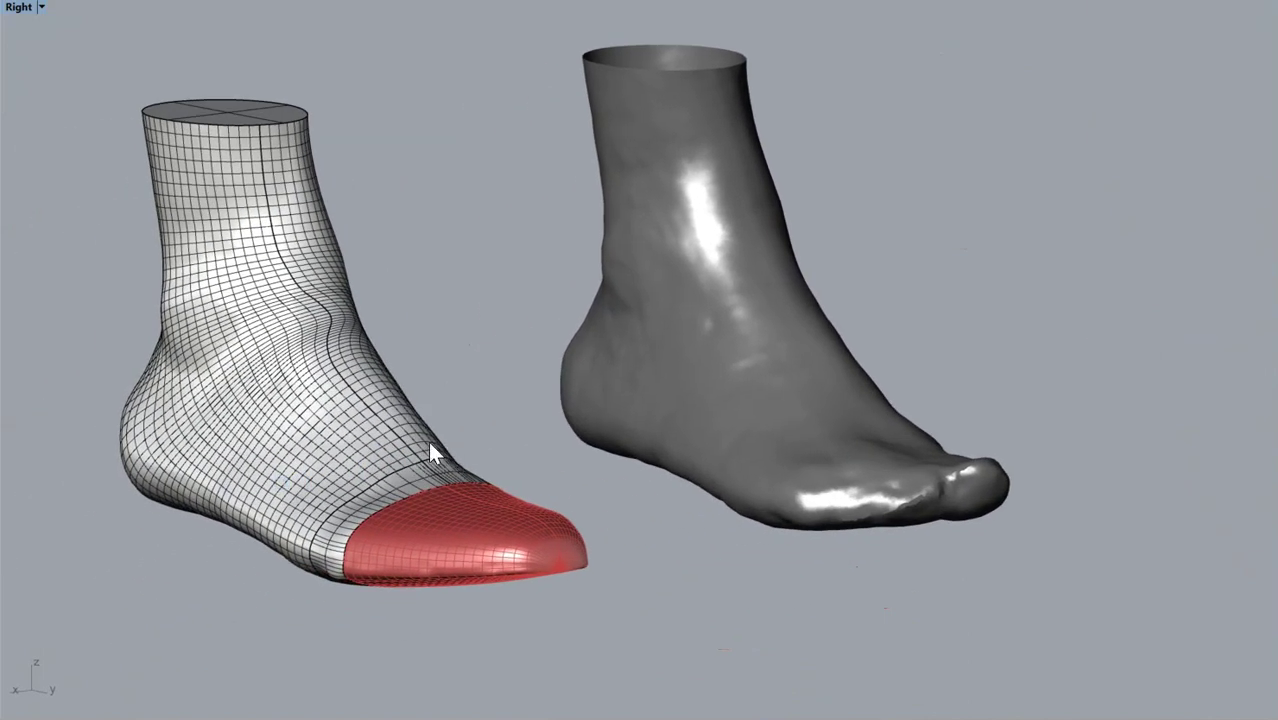
{"action": "left_click", "coordinate": [482, 536]}
{"action": "left_click", "coordinate": [340, 463], "text": "shift"}
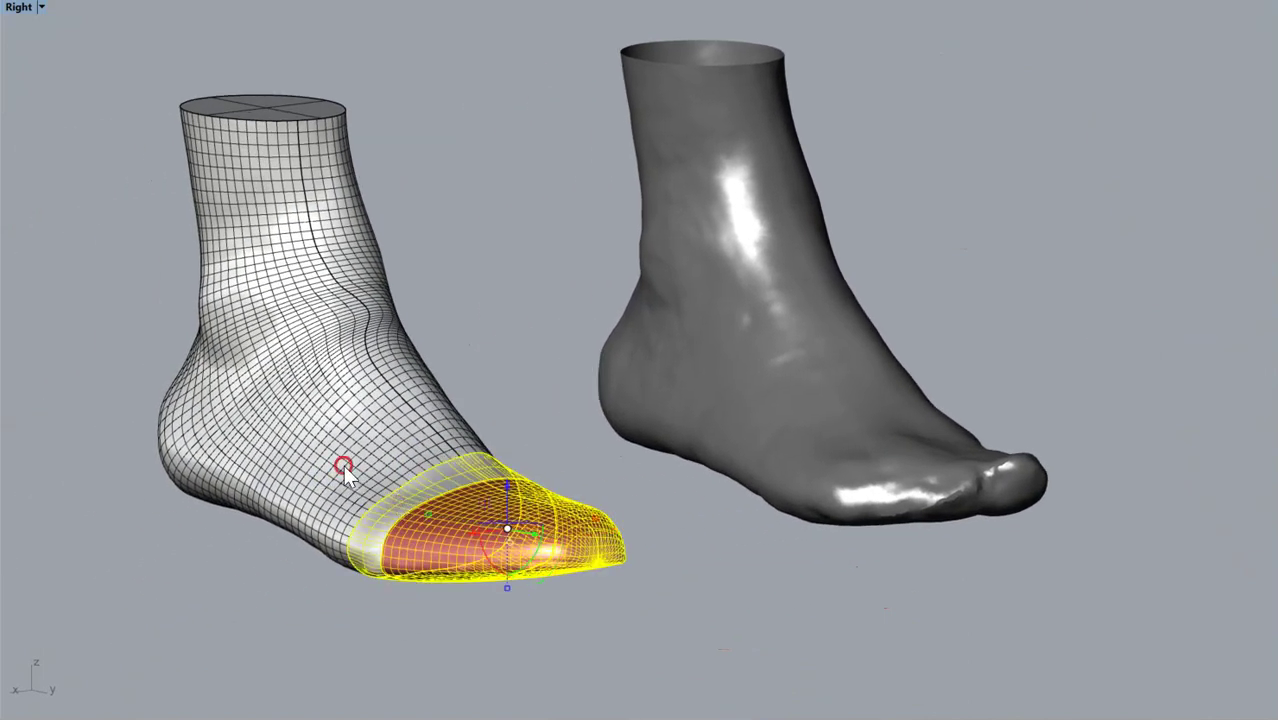
{"action": "left_click", "coordinate": [289, 111], "text": "shift"}
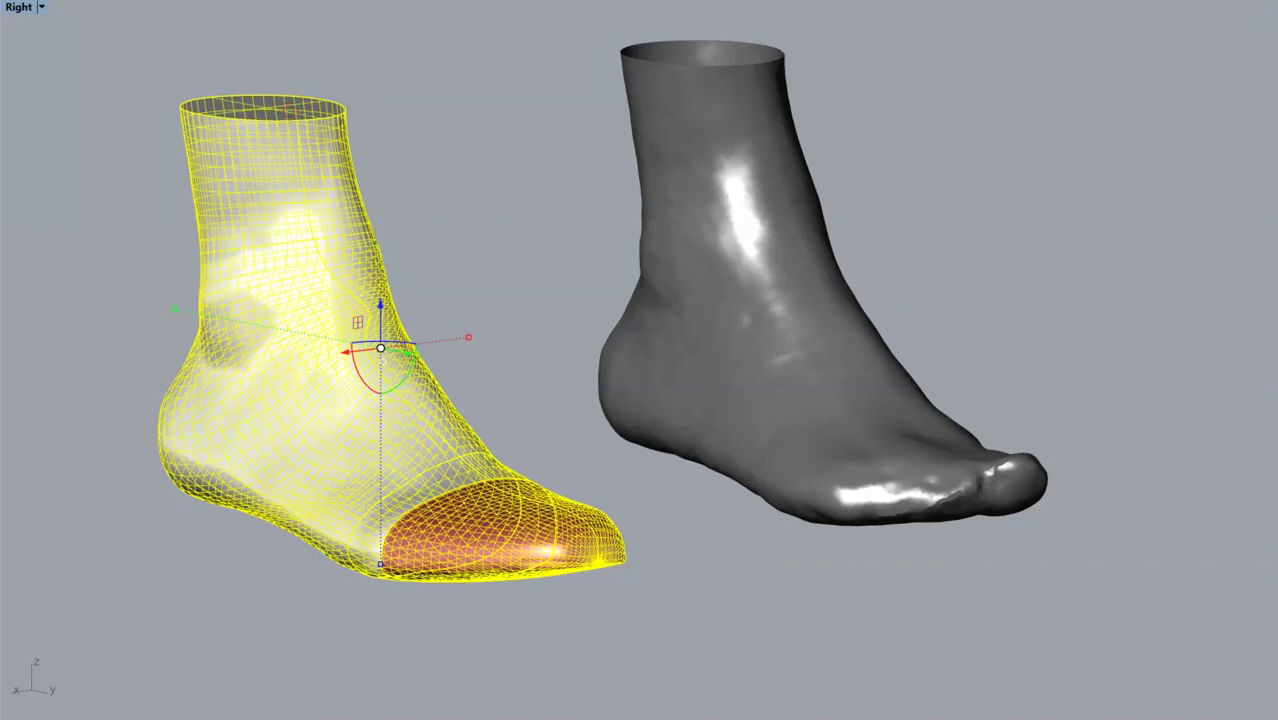
{"action": "key", "text": "ctrl+j"}
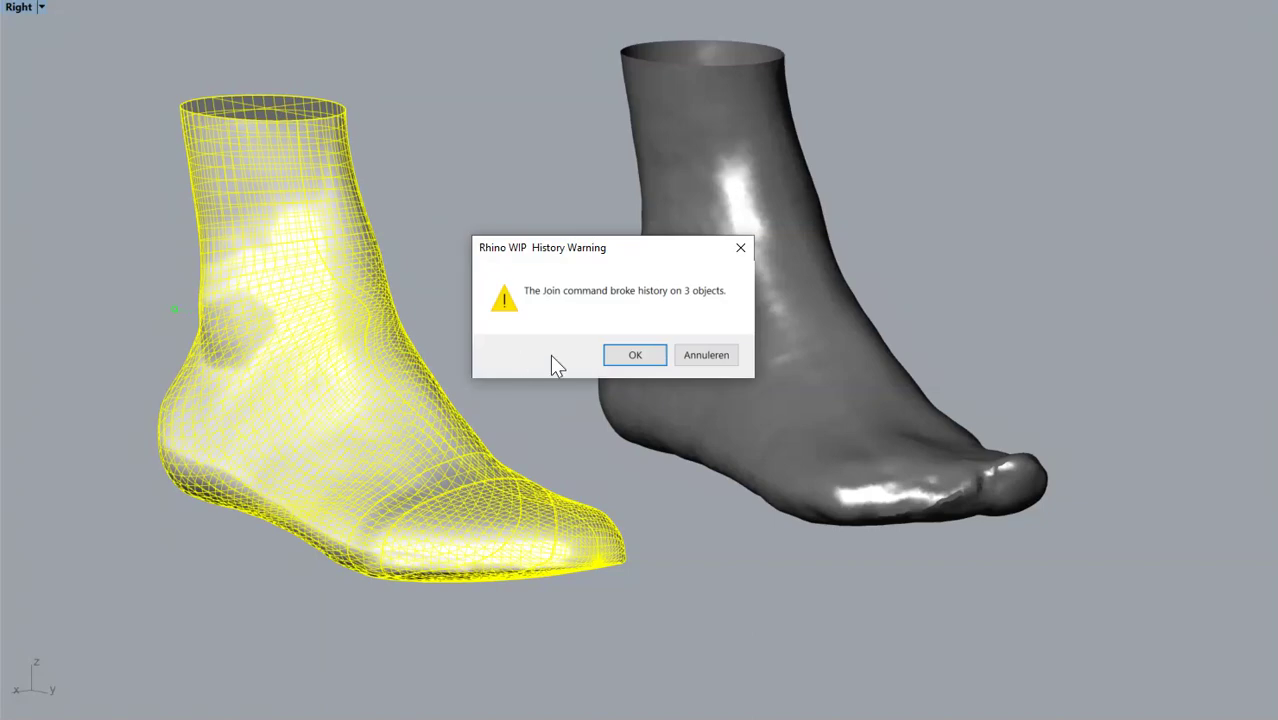
{"action": "left_click", "coordinate": [638, 357]}
{"action": "left_click", "coordinate": [519, 354]}
{"action": "scroll", "coordinate": [400, 384], "scroll_direction": "up", "scroll_amount": 1}
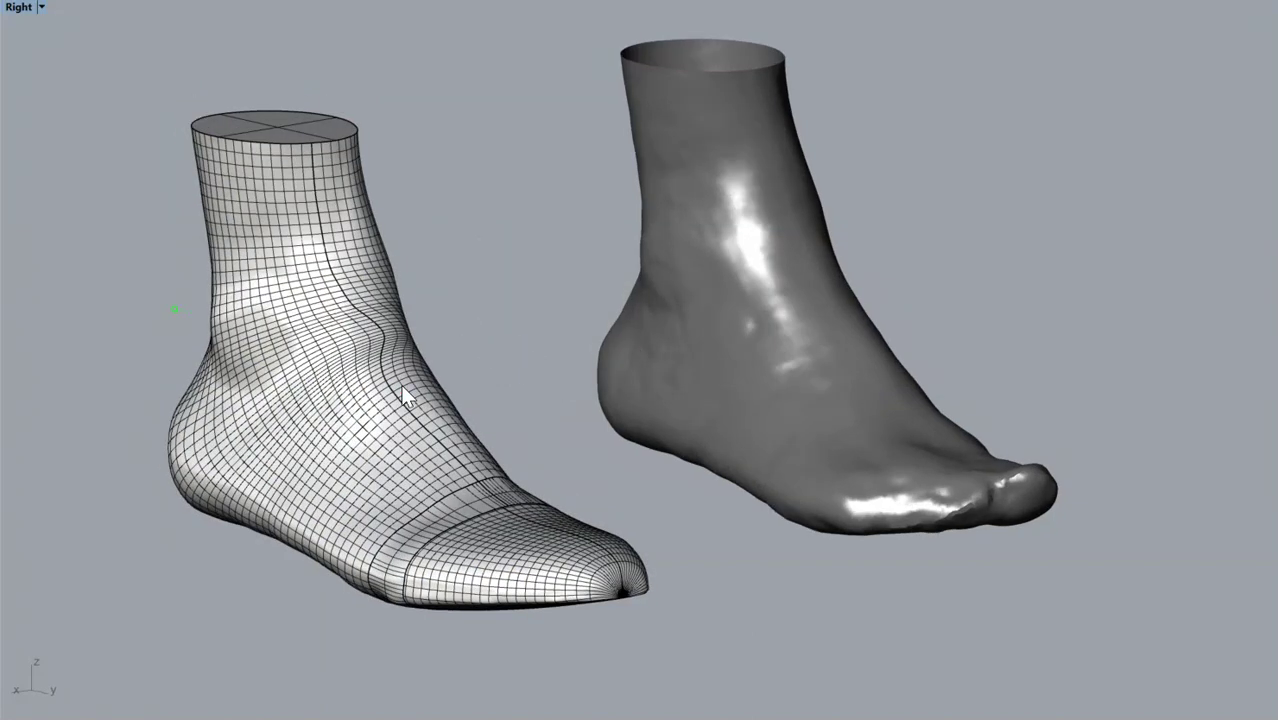
- Examine the joined last beside the scanned foot from the heel, the sole and close up at the toe blend
{"action": "left_click", "coordinate": [400, 384]}
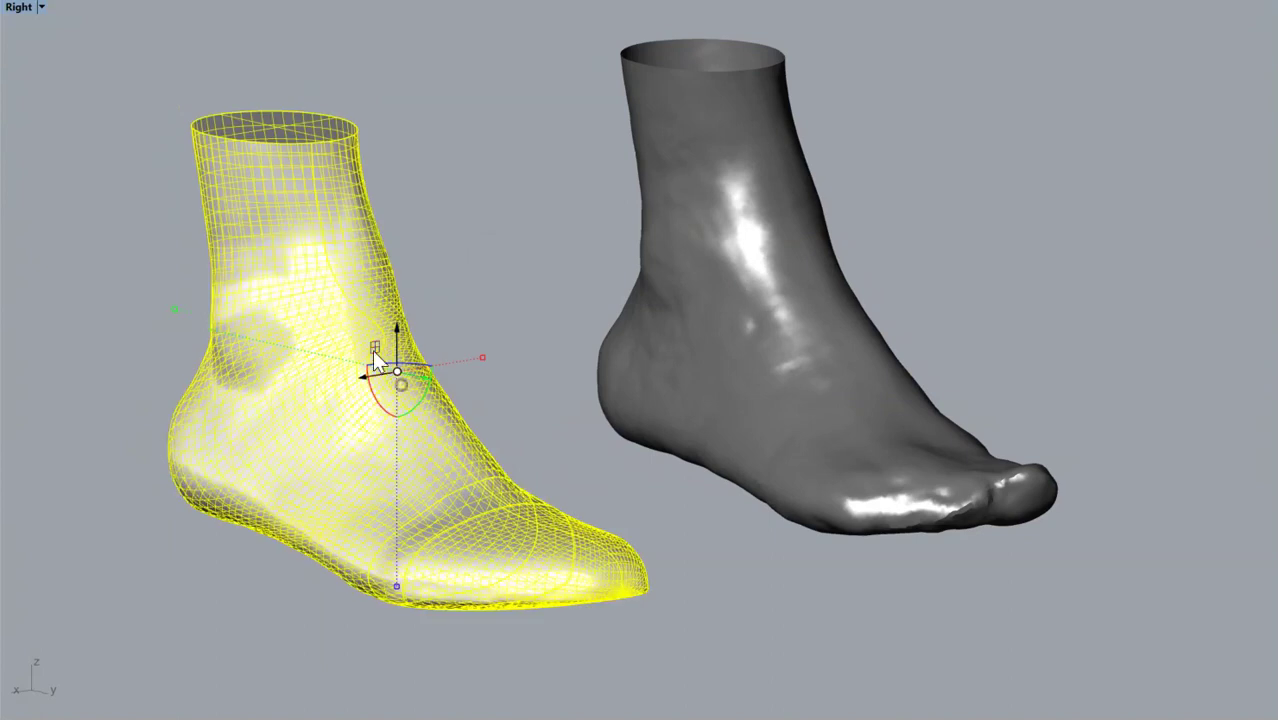
{"action": "left_click", "coordinate": [530, 338]}
{"action": "left_click", "coordinate": [399, 442]}
{"action": "left_click", "coordinate": [40, 229]}
{"action": "right_click_drag", "start_coordinate": [40, 229], "coordinate": [385, 277]}
{"action": "right_click_drag", "start_coordinate": [818, 368], "coordinate": [456, 374]}
{"action": "left_click", "coordinate": [778, 355]}
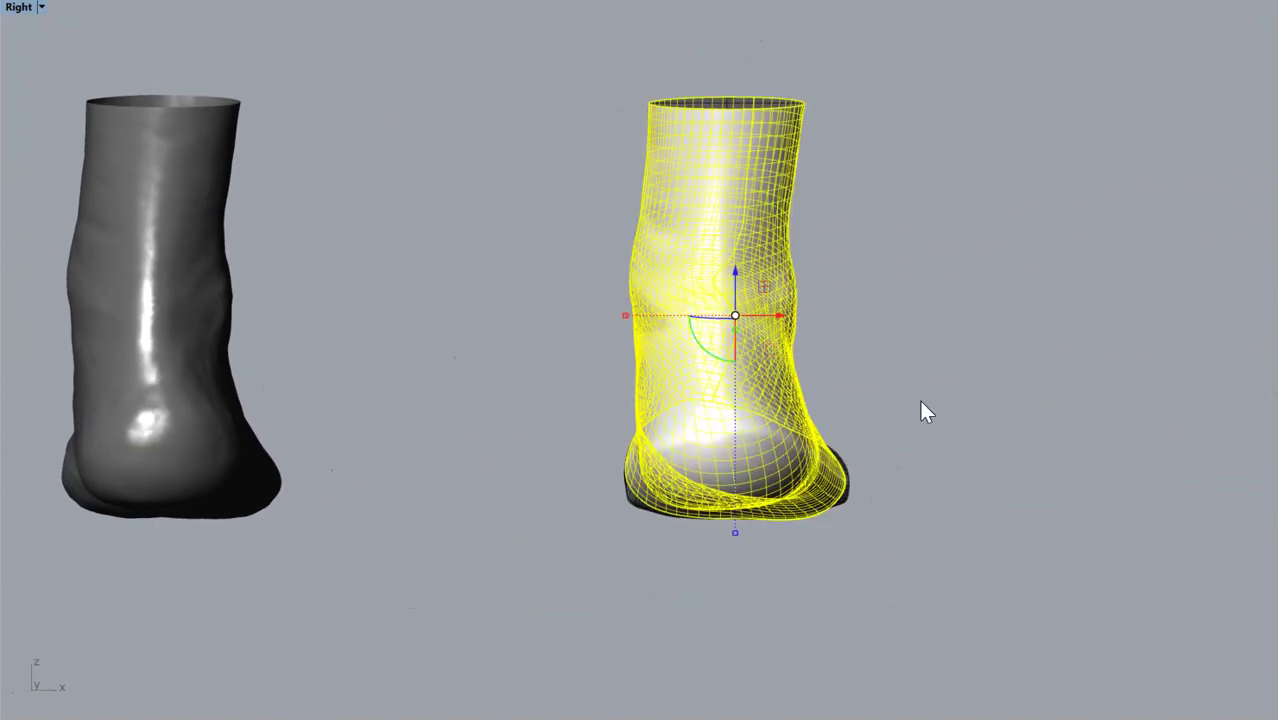
{"action": "left_click", "coordinate": [1023, 373]}
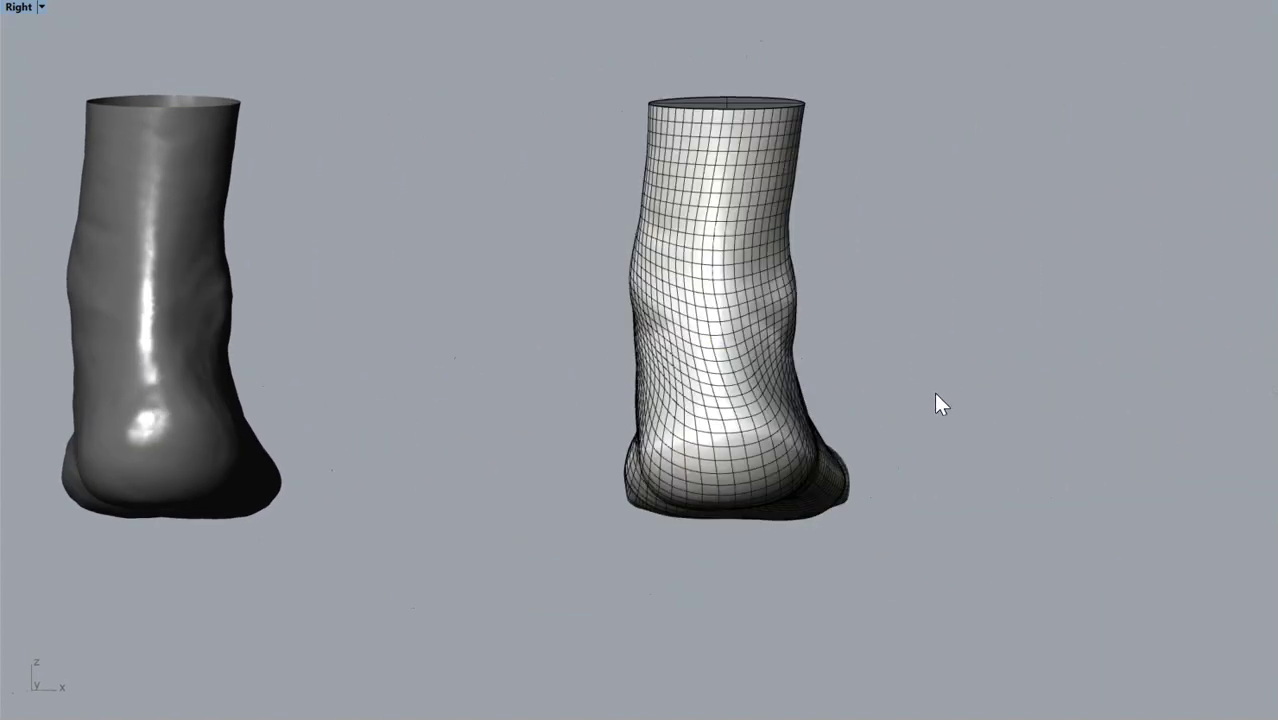
{"action": "right_click_drag", "start_coordinate": [1073, 458], "coordinate": [722, 345]}
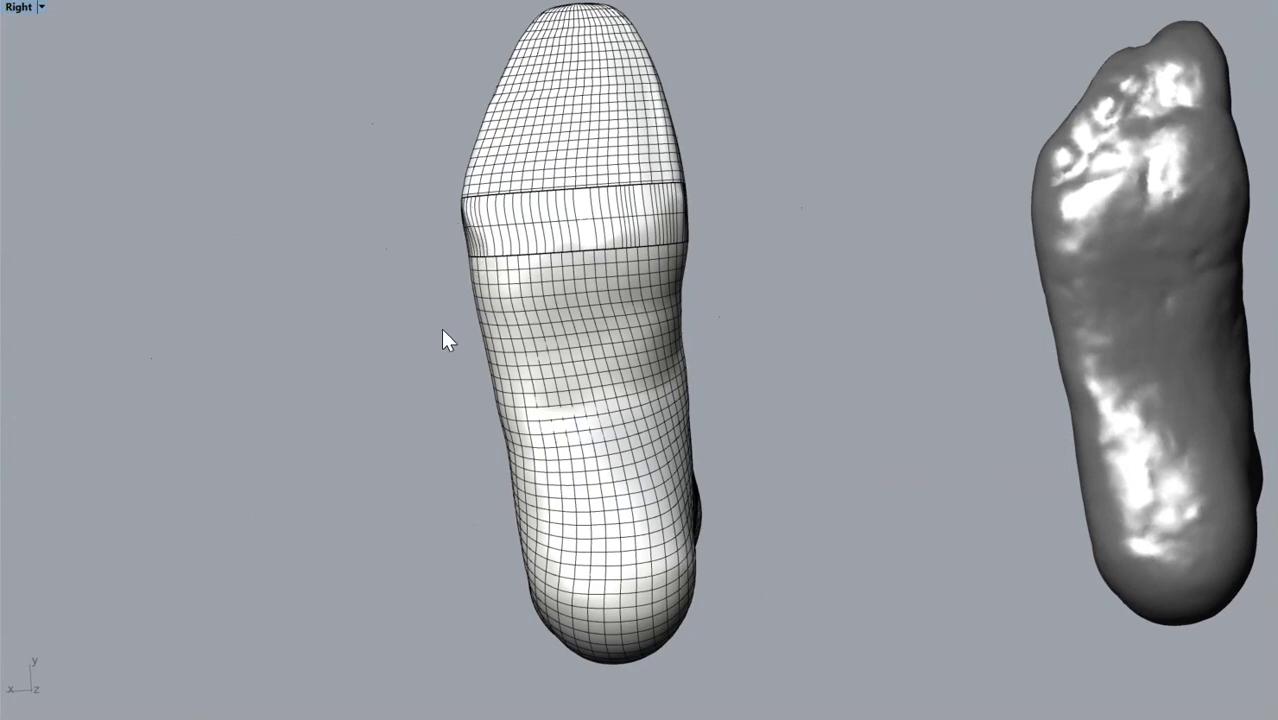
{"action": "right_click_drag", "start_coordinate": [443, 332], "coordinate": [512, 476]}
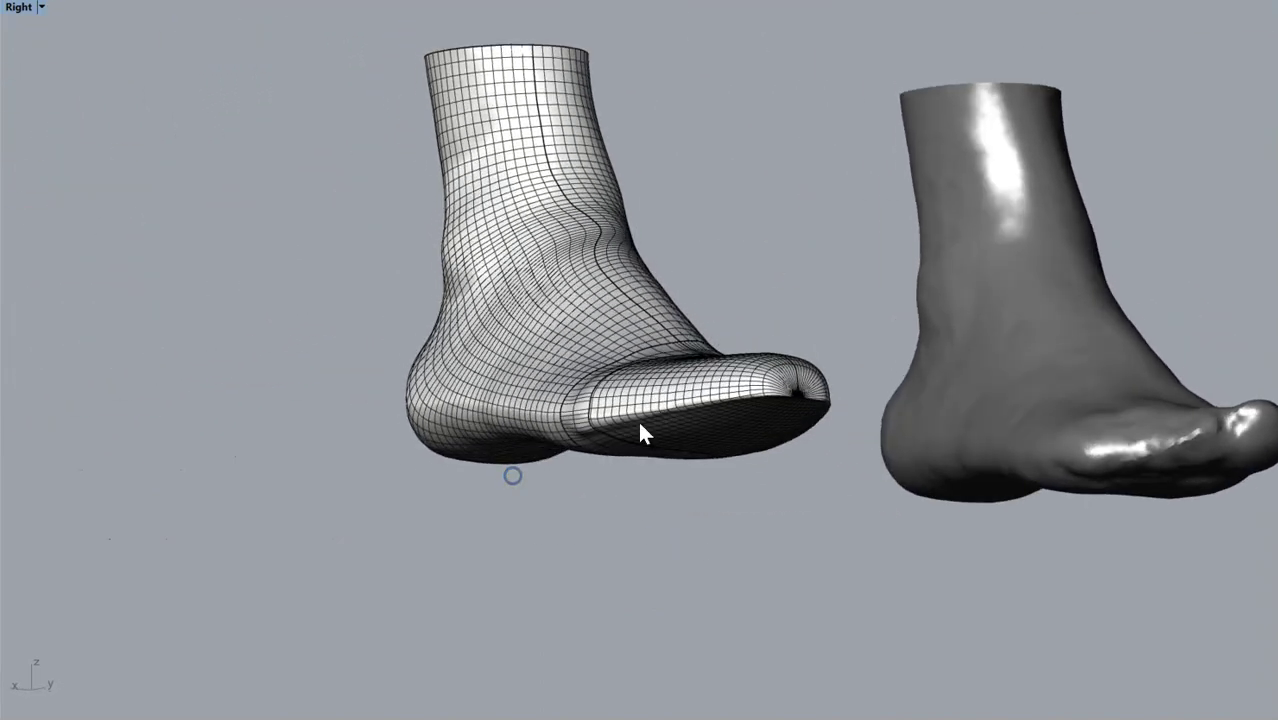
{"action": "scroll", "coordinate": [641, 432], "scroll_direction": "up", "scroll_amount": 6}
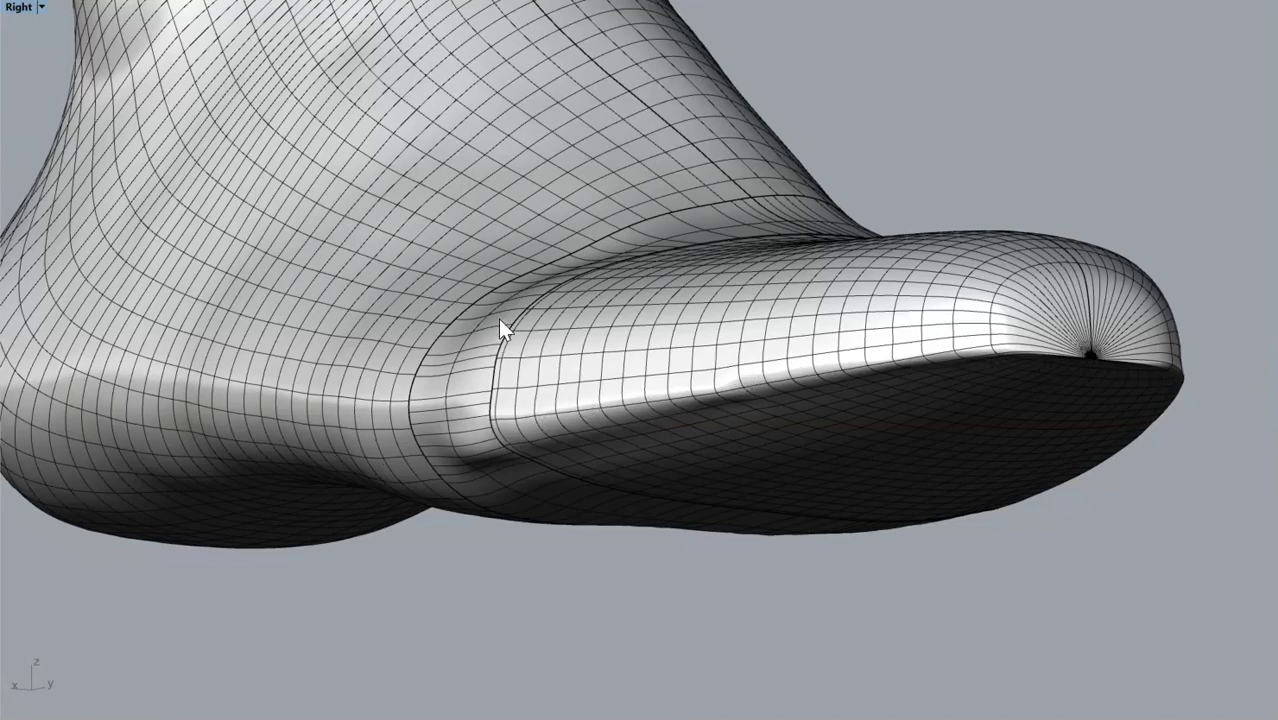
{"action": "right_click_drag", "start_coordinate": [502, 322], "coordinate": [425, 476]}
{"action": "scroll", "coordinate": [665, 435], "scroll_direction": "down", "scroll_amount": 5}
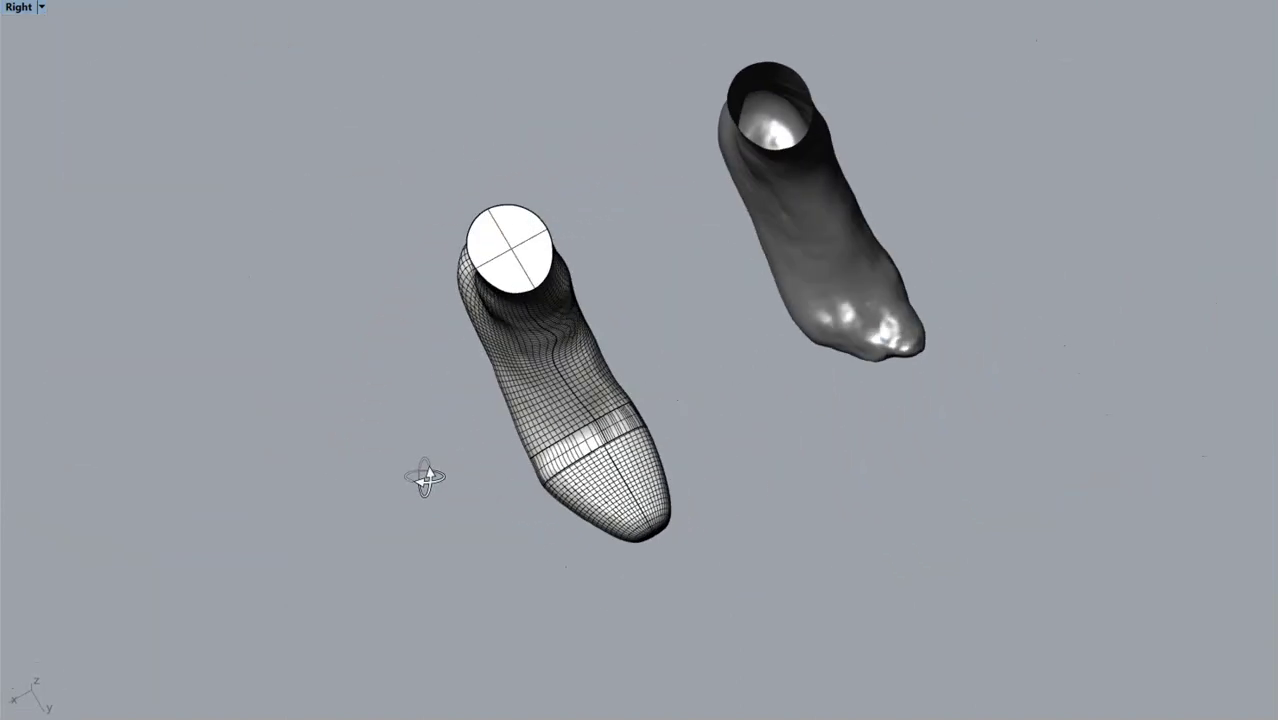
- Bring the hidden green last back into view and delete the joined white last beside it
{"action": "right_click_drag", "start_coordinate": [847, 496], "coordinate": [818, 455]}
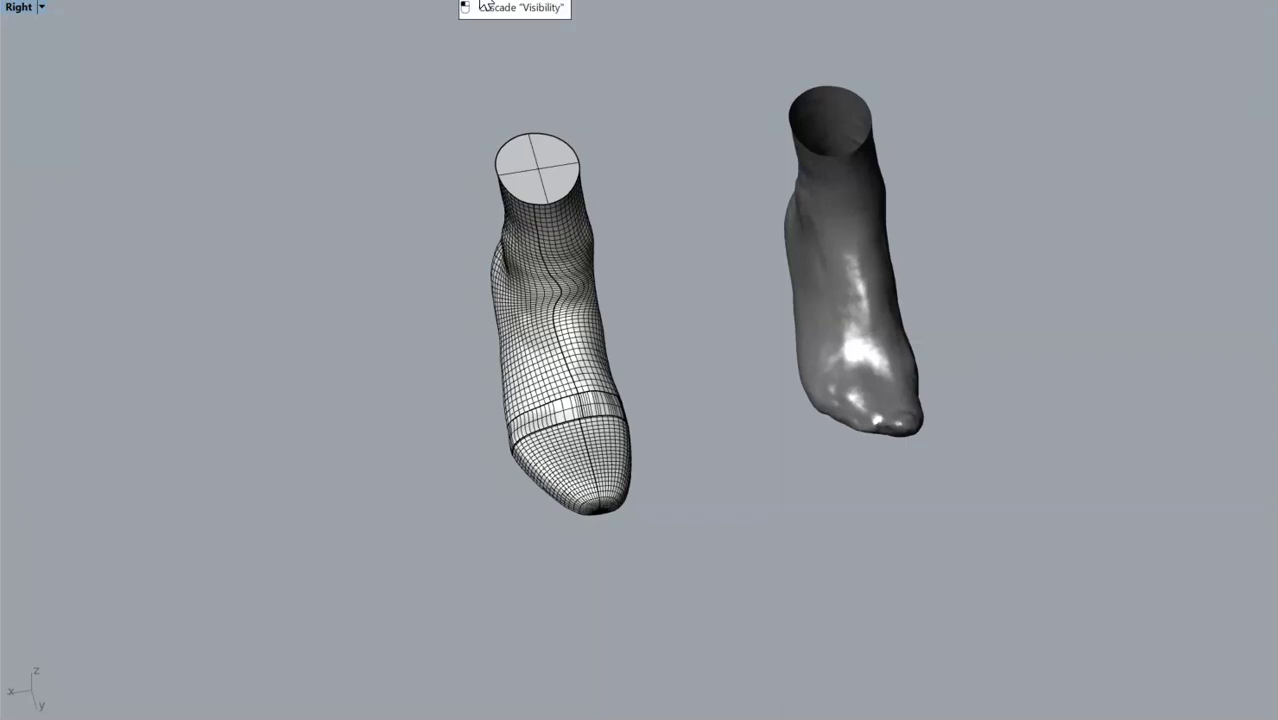
{"action": "left_click", "coordinate": [490, 2]}
{"action": "left_click", "coordinate": [522, 10]}
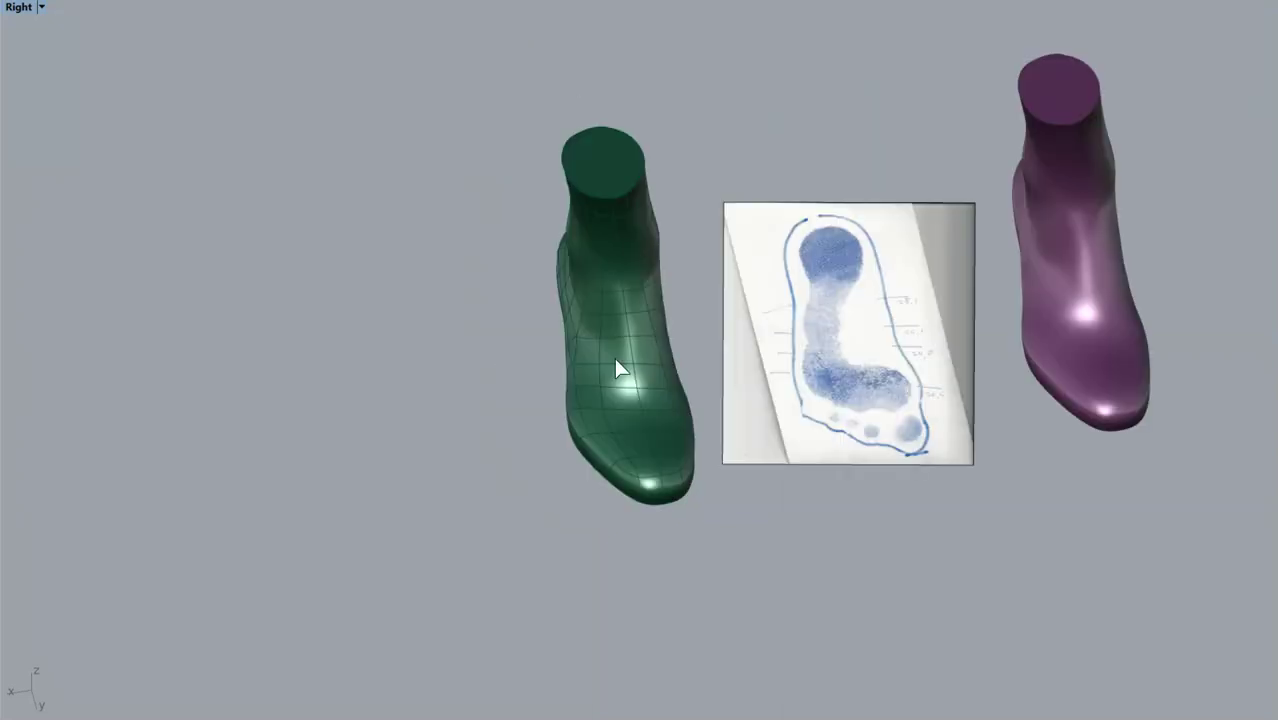
{"action": "left_click", "coordinate": [640, 410]}
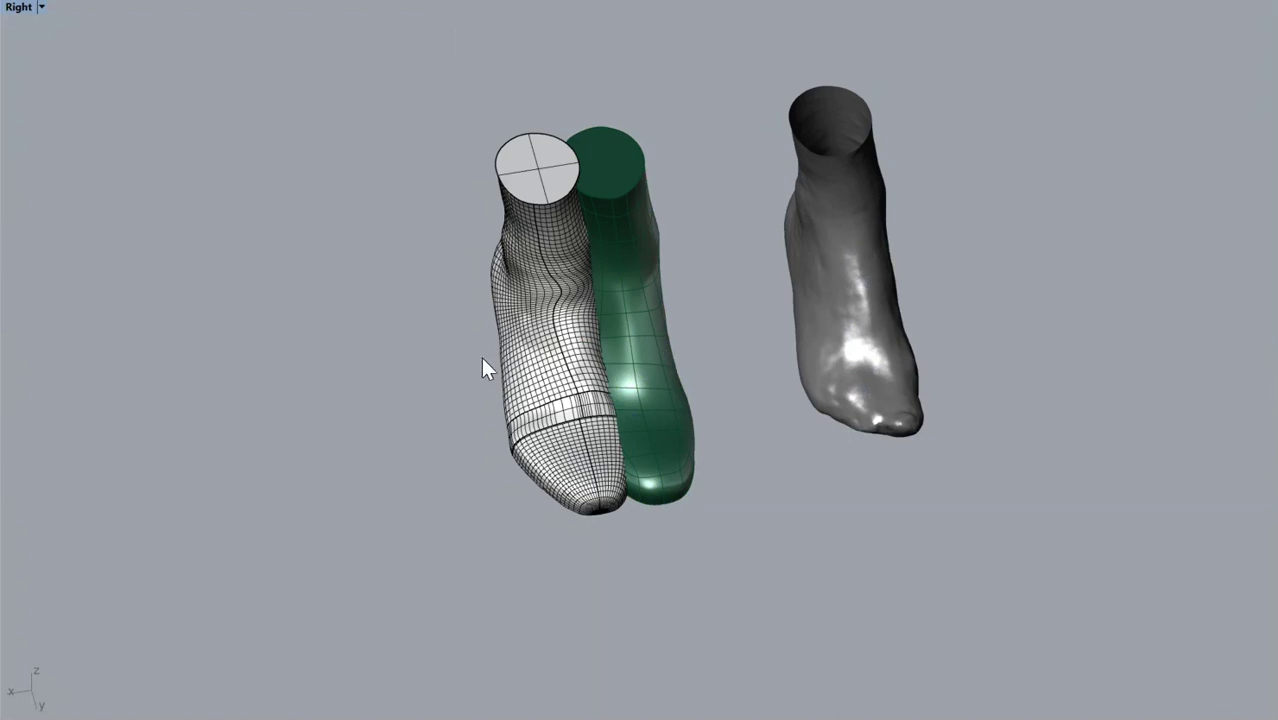
{"action": "left_click_drag", "start_coordinate": [523, 543], "coordinate": [489, 362]}
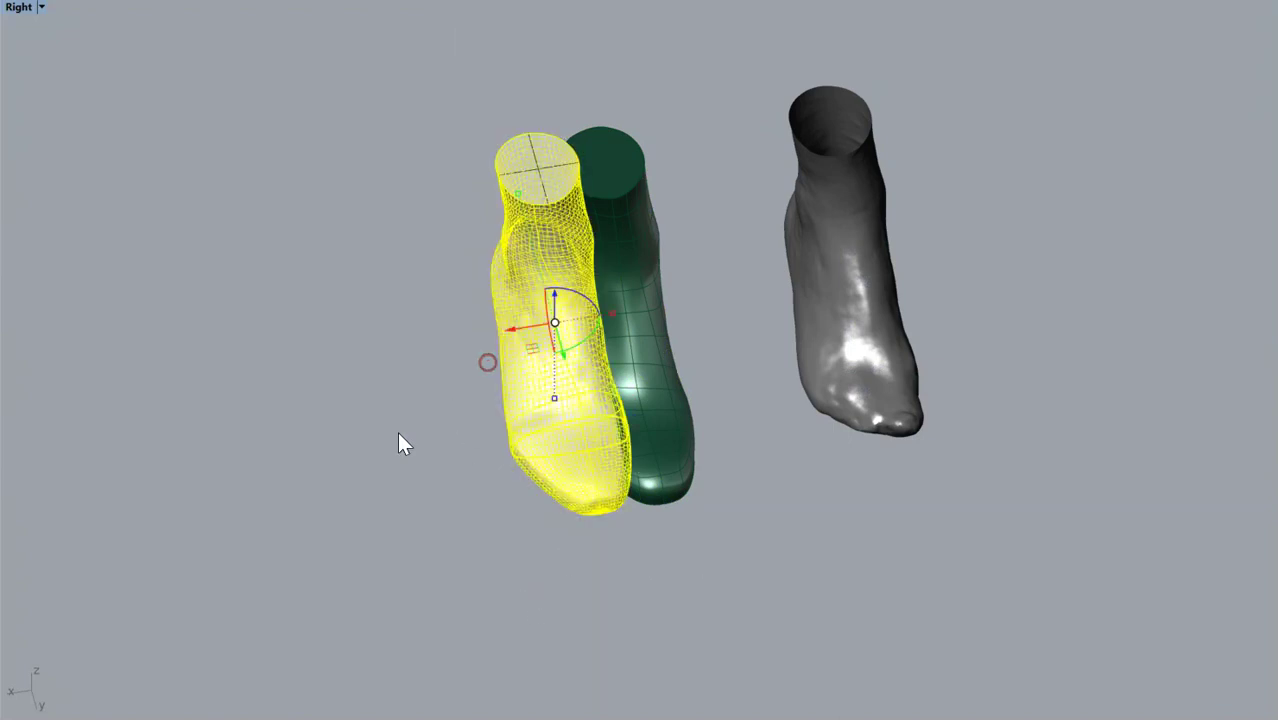
{"action": "key", "text": "Delete"}
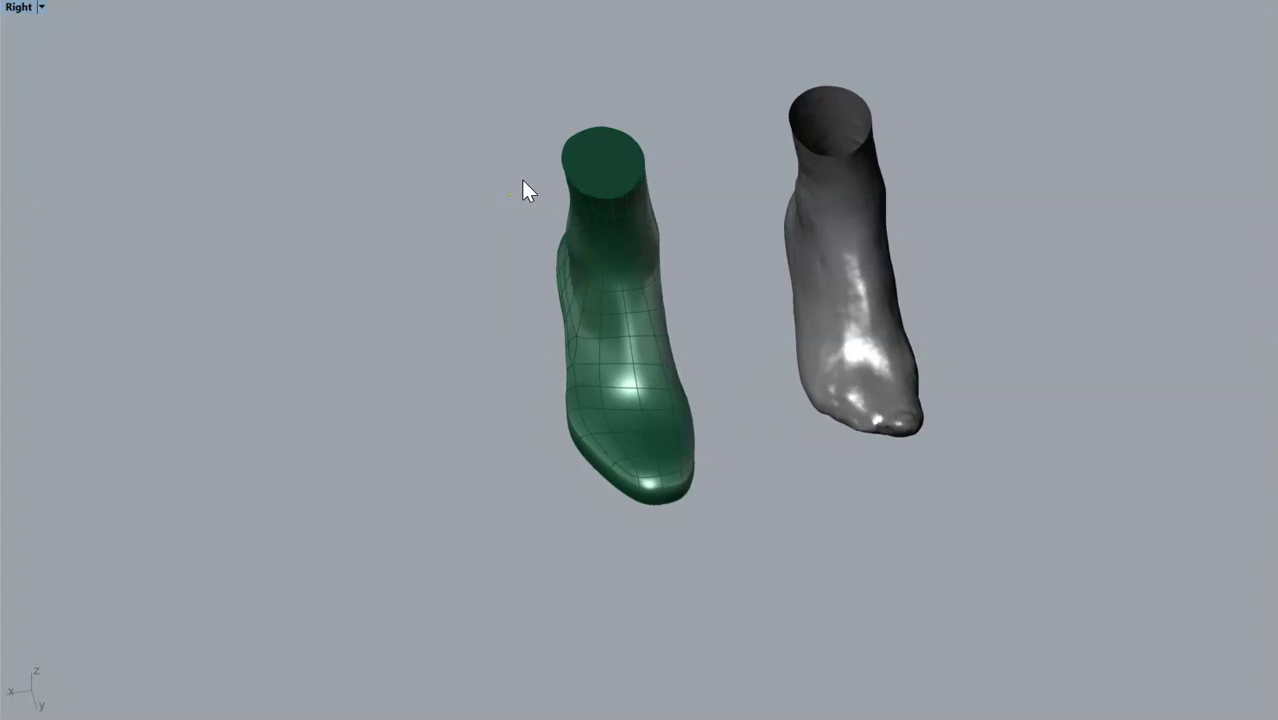
- Move the green last -200 along the X axis onto the scanned foot
{"action": "right_click_drag", "start_coordinate": [856, 361], "coordinate": [941, 309]}
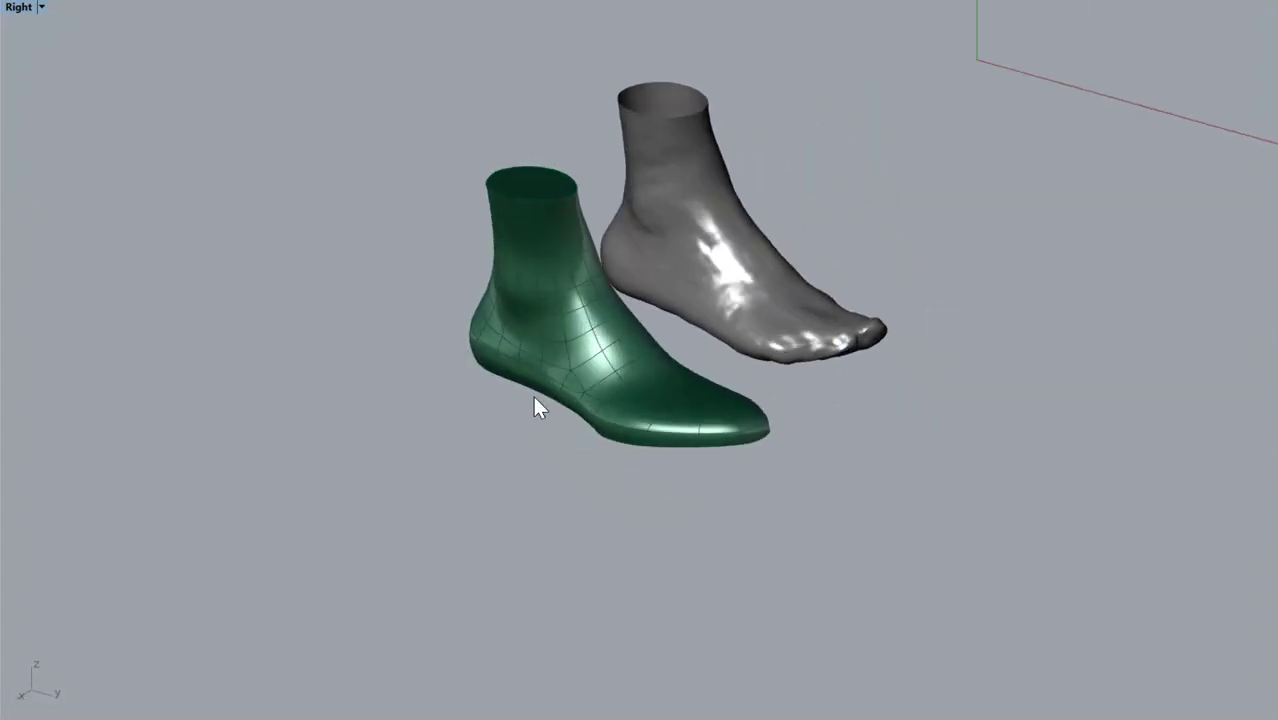
{"action": "scroll", "coordinate": [540, 390], "scroll_direction": "up", "scroll_amount": 3}
{"action": "left_click", "coordinate": [544, 388]}
{"action": "scroll", "coordinate": [540, 380], "scroll_direction": "down", "scroll_amount": 5}
{"action": "right_click_drag", "start_coordinate": [529, 361], "coordinate": [504, 375]}
{"action": "left_click", "coordinate": [506, 353]}
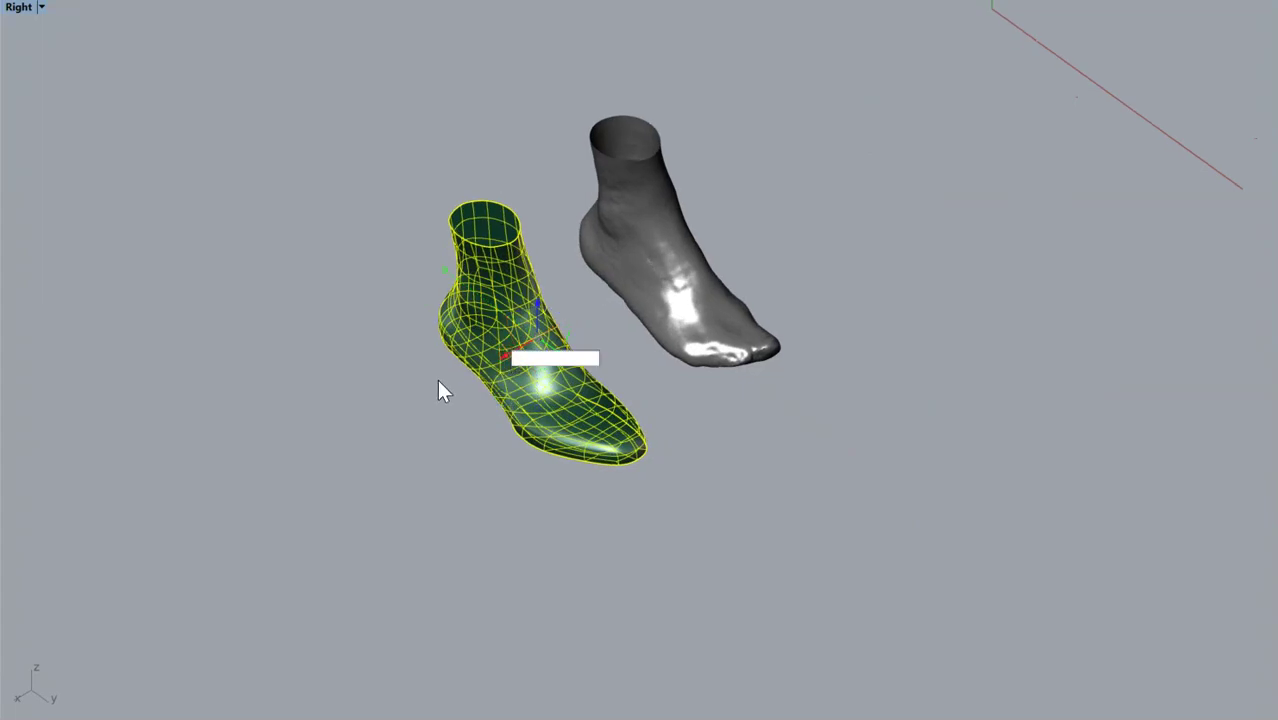
{"action": "type", "text": "2"}
{"action": "type", "text": "-200"}
{"action": "key", "text": "Return"}
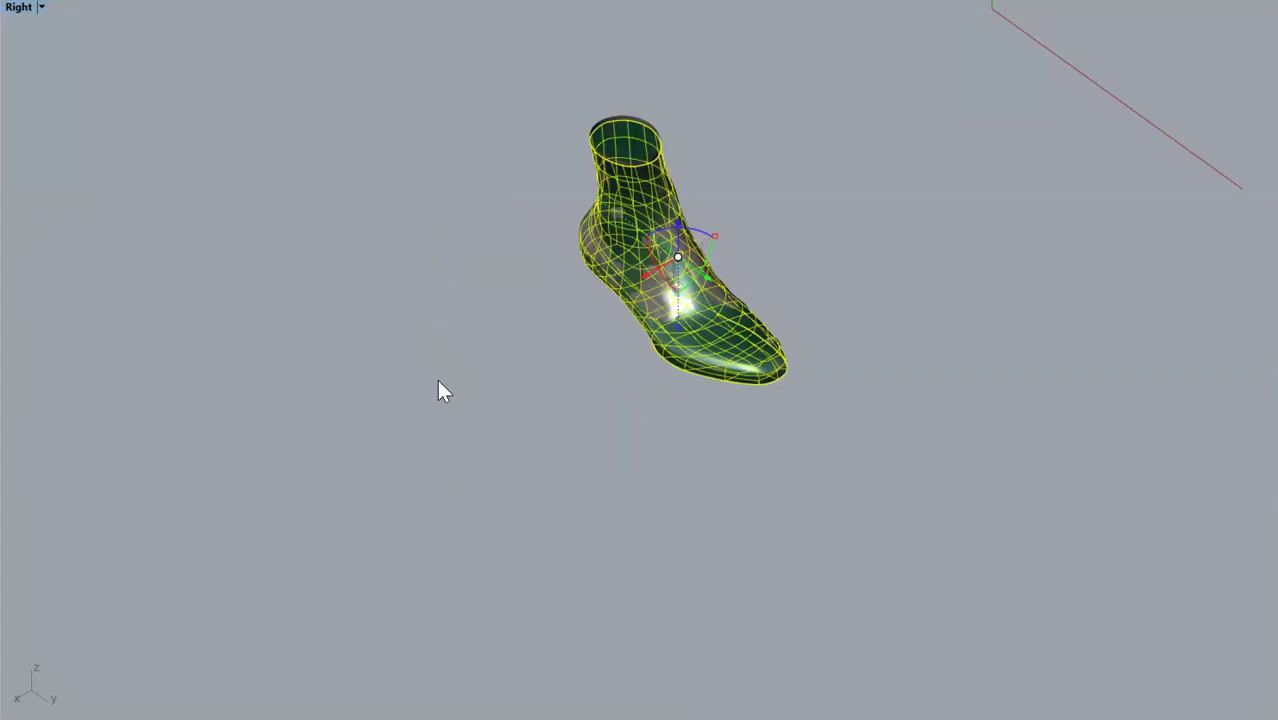
- Compare the green last with the overlapping scanned foot from the heel side, with its wireframe highlighted
{"action": "left_click", "coordinate": [830, 278]}
{"action": "right_click_drag", "start_coordinate": [767, 208], "coordinate": [616, 305]}
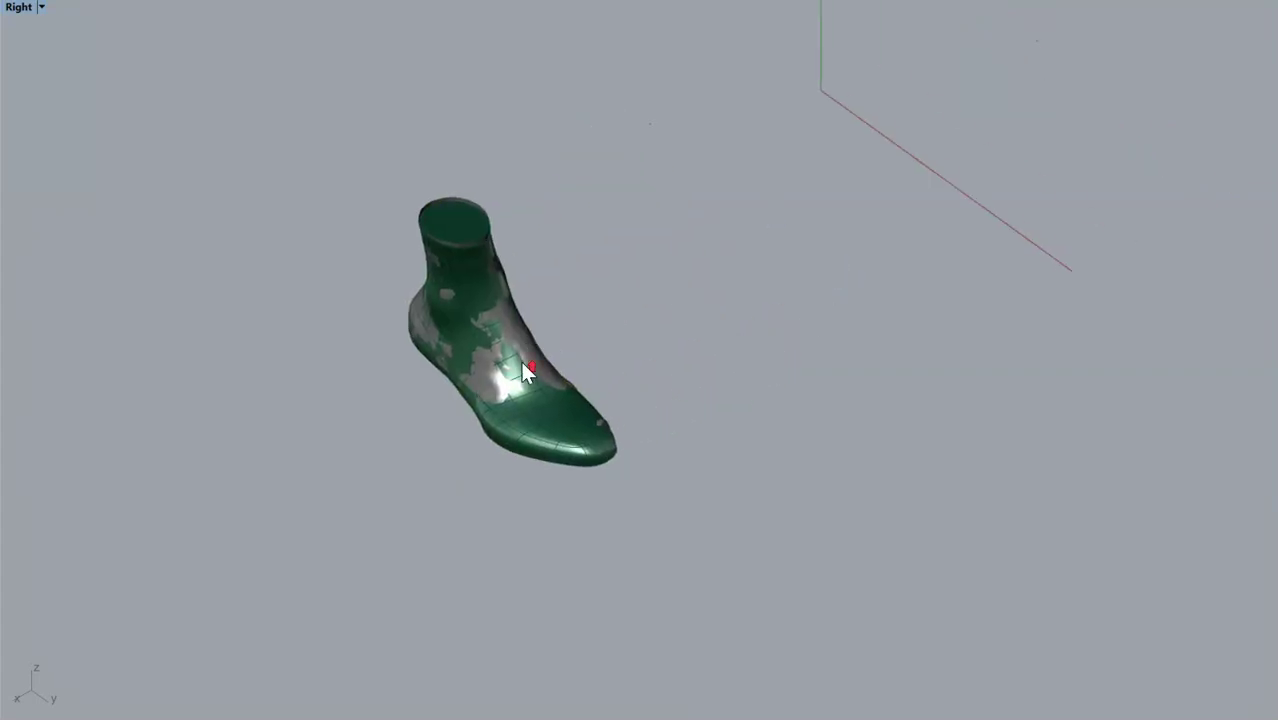
{"action": "scroll", "coordinate": [467, 400], "scroll_direction": "up", "scroll_amount": 5}
{"action": "right_click_drag", "start_coordinate": [467, 401], "coordinate": [742, 314], "text": "ctrl+shift"}
{"action": "scroll", "coordinate": [664, 314], "scroll_direction": "up", "scroll_amount": 5}
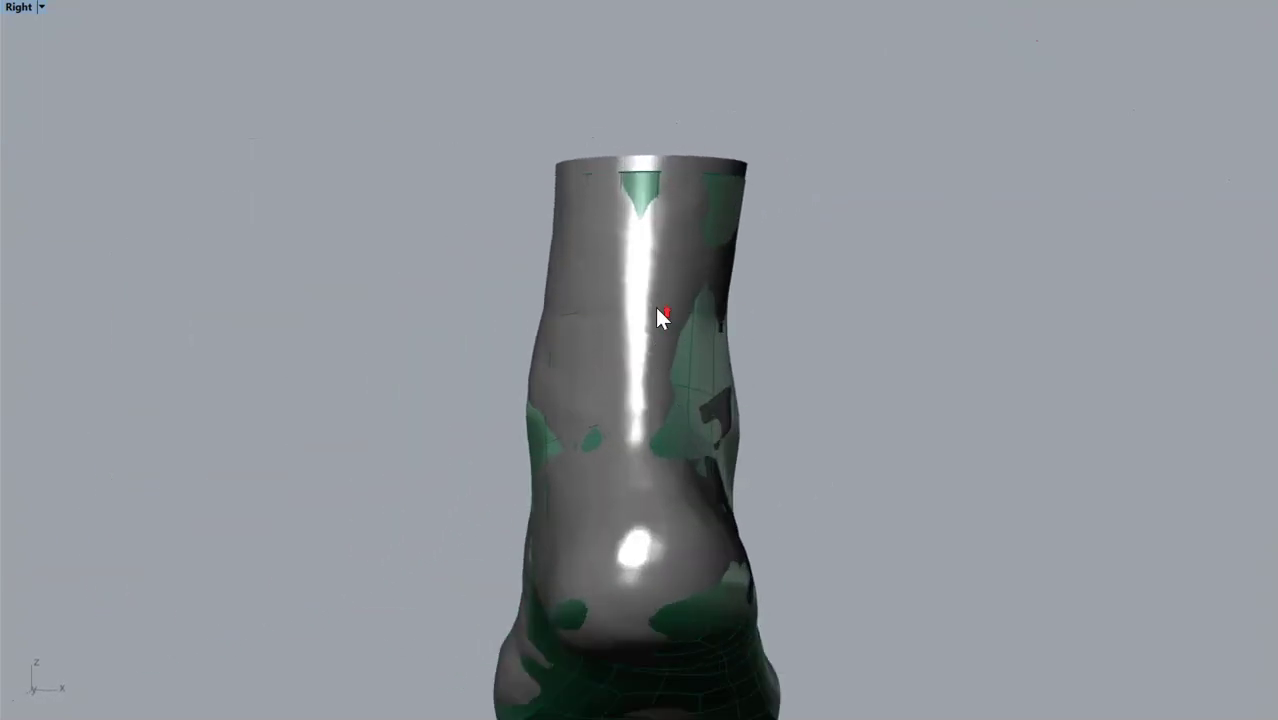
{"action": "scroll", "coordinate": [712, 342], "scroll_direction": "down", "scroll_amount": 3}
{"action": "left_click", "coordinate": [720, 345]}
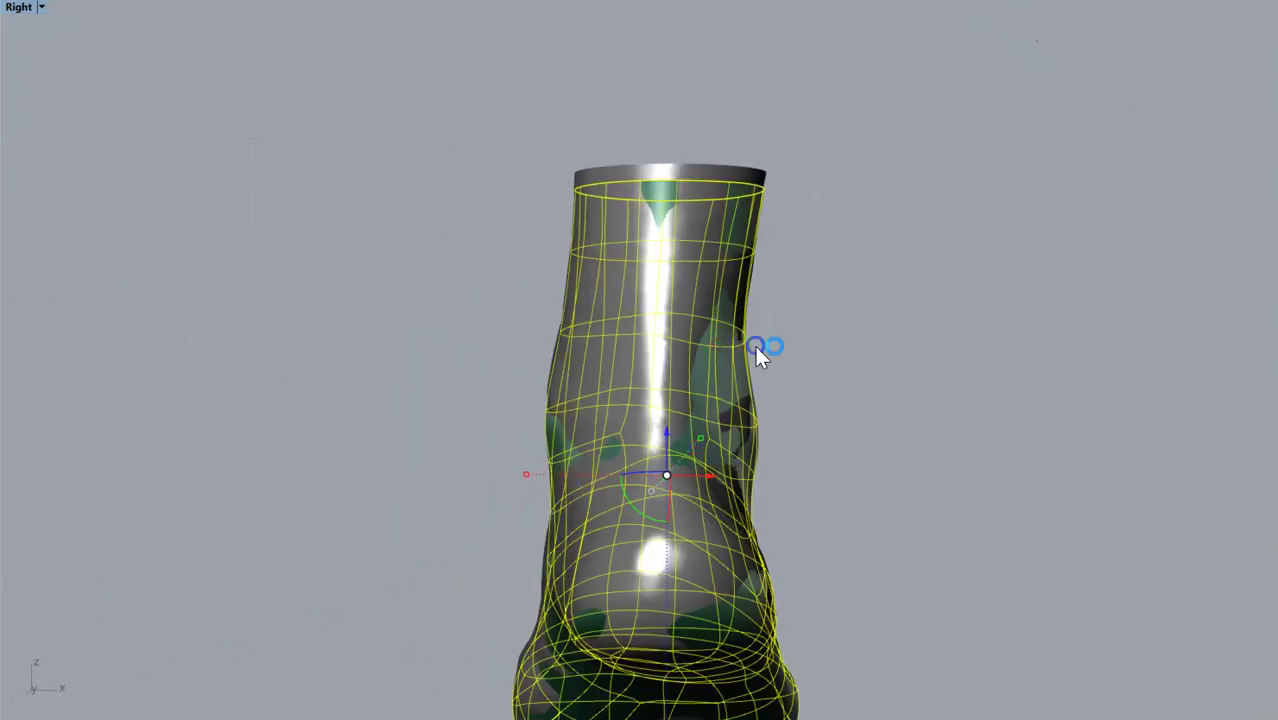
{"action": "scroll", "coordinate": [574, 301], "scroll_direction": "up", "scroll_amount": 5}
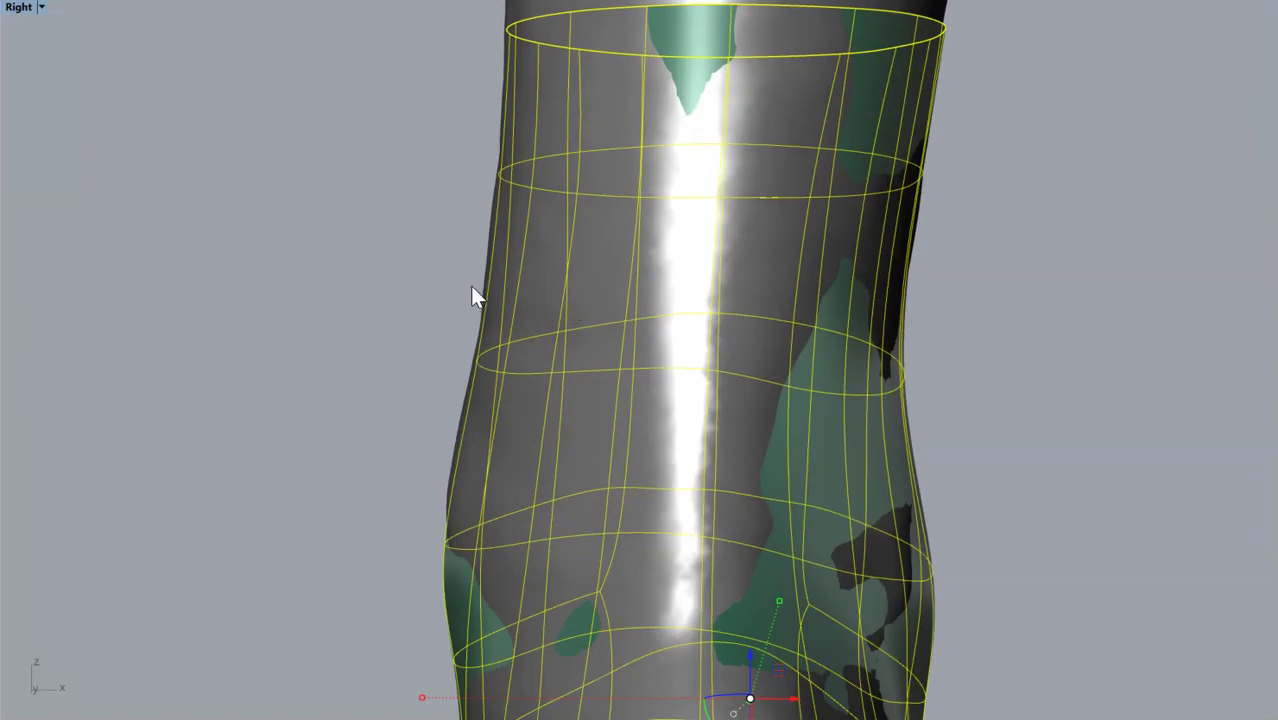
{"action": "scroll", "coordinate": [499, 269], "scroll_direction": "down", "scroll_amount": 6}
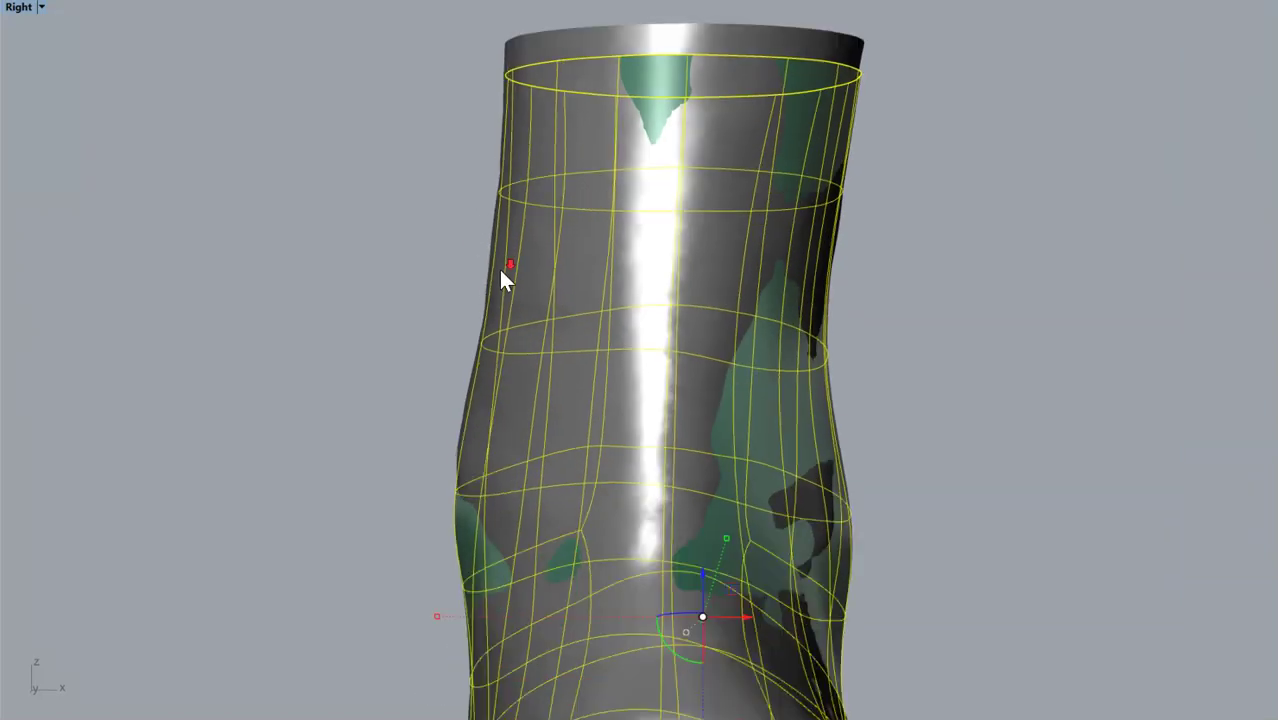
- Clear the selection and inspect the overlap of the green last and scanned foot from the side, heel and ankle opening
{"action": "right_click_drag", "start_coordinate": [760, 344], "coordinate": [484, 384], "text": "ctrl+shift"}
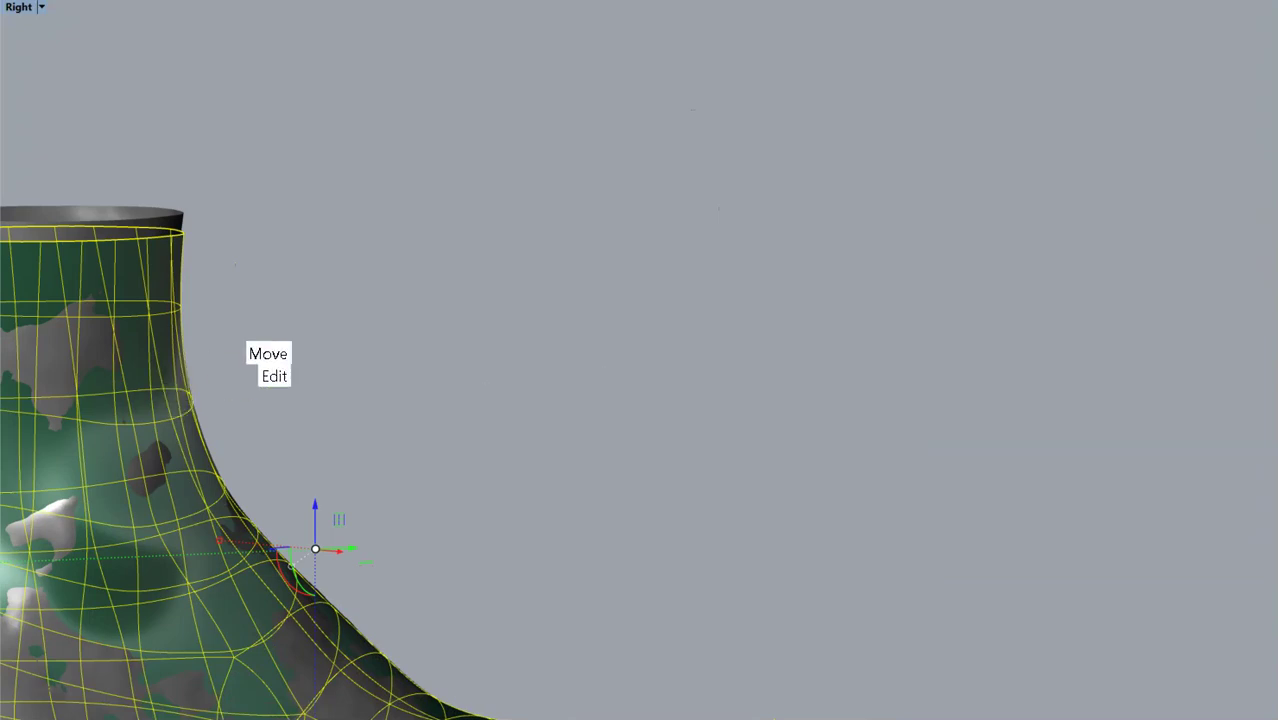
{"action": "left_click", "coordinate": [347, 362]}
{"action": "right_click_drag", "start_coordinate": [307, 378], "coordinate": [812, 145], "text": "shift"}
{"action": "right_click_drag", "start_coordinate": [806, 236], "coordinate": [765, 226]}
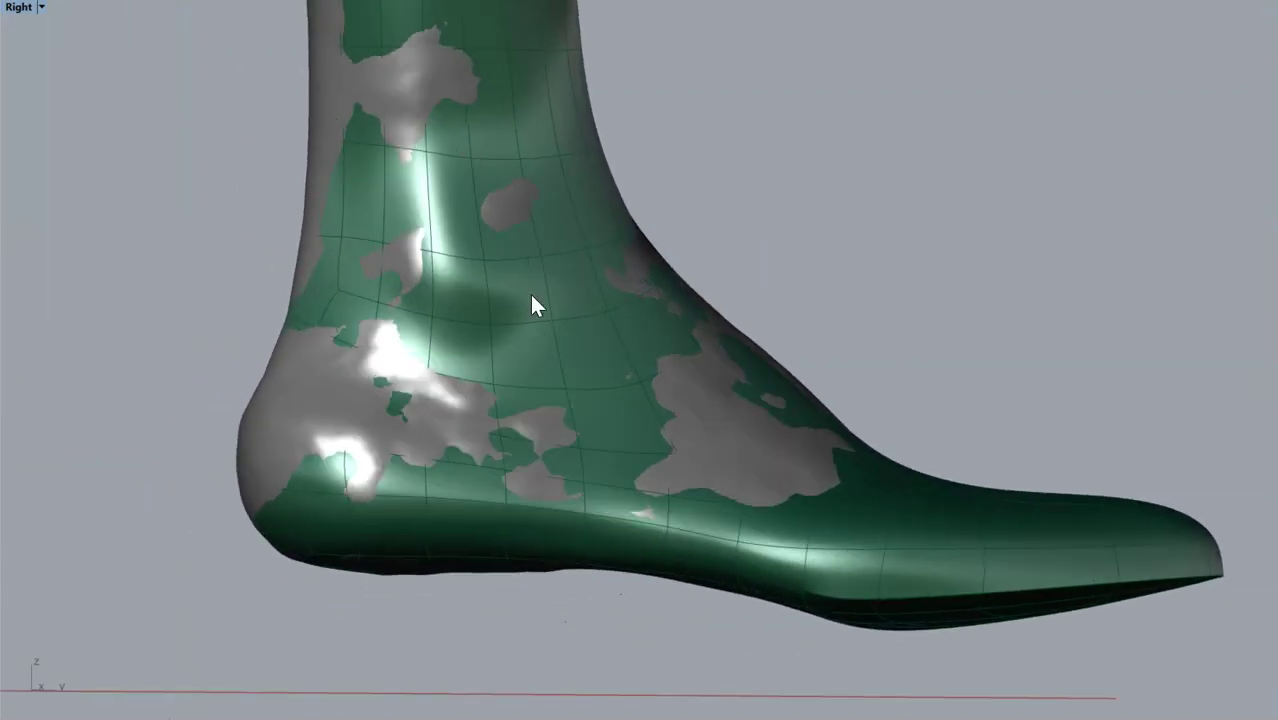
{"action": "right_click_drag", "start_coordinate": [224, 288], "coordinate": [386, 307], "text": "ctrl+shift"}
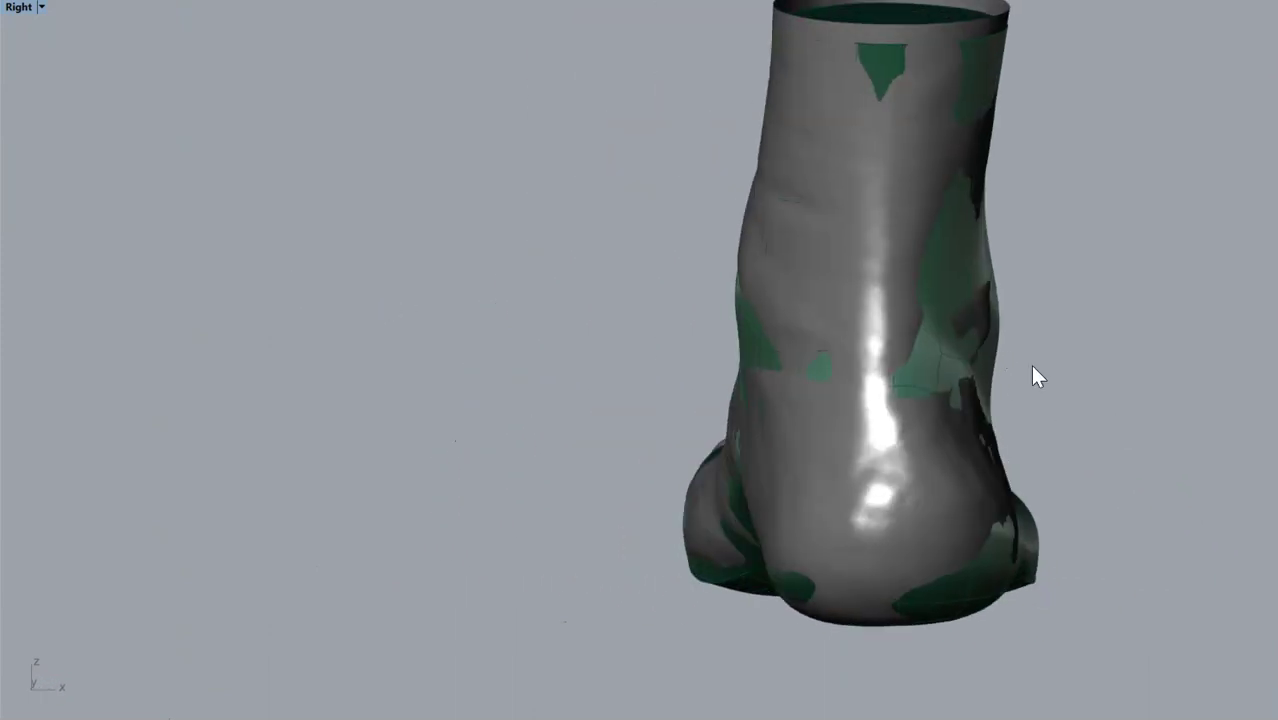
{"action": "right_click_drag", "start_coordinate": [1033, 375], "coordinate": [930, 485], "text": "ctrl+shift"}
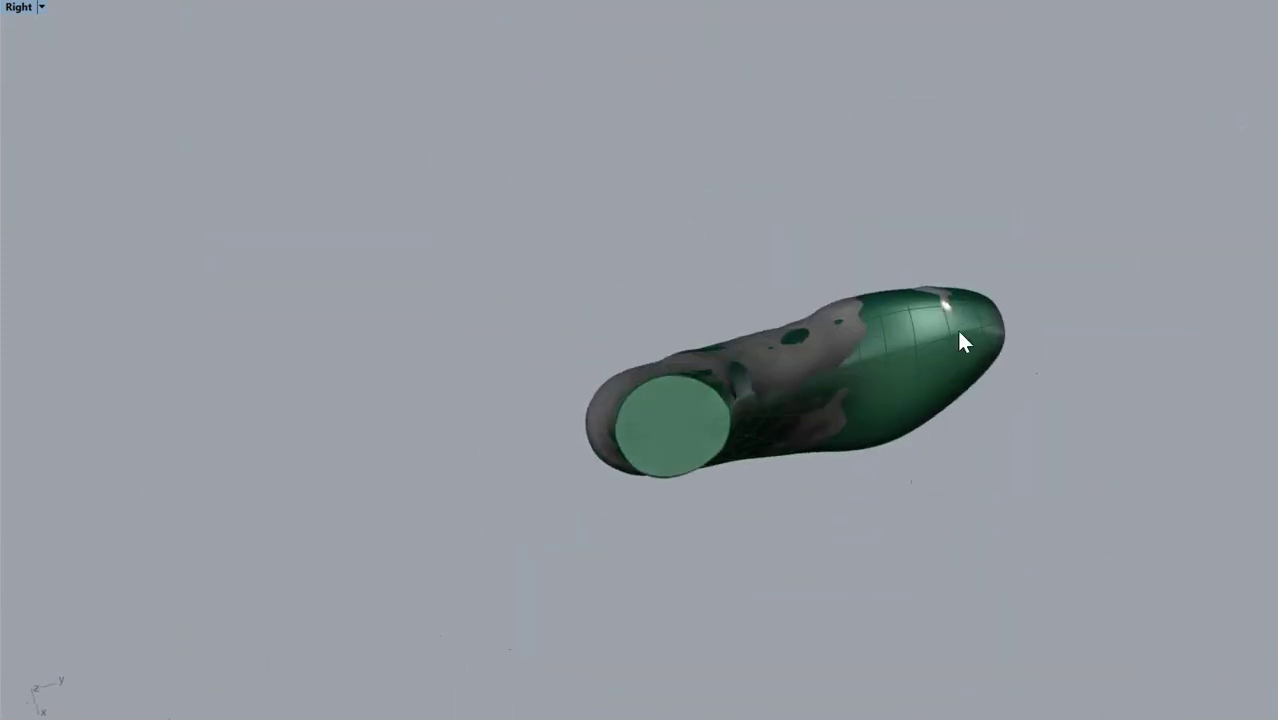
- Compare the toe area of the green last with the scanned foot from above and close up
{"action": "right_click_drag", "start_coordinate": [876, 357], "coordinate": [1021, 359], "text": "ctrl+shift"}
{"action": "right_click_drag", "start_coordinate": [759, 254], "coordinate": [742, 479]}
{"action": "scroll", "coordinate": [602, 300], "scroll_direction": "up", "scroll_amount": 8}
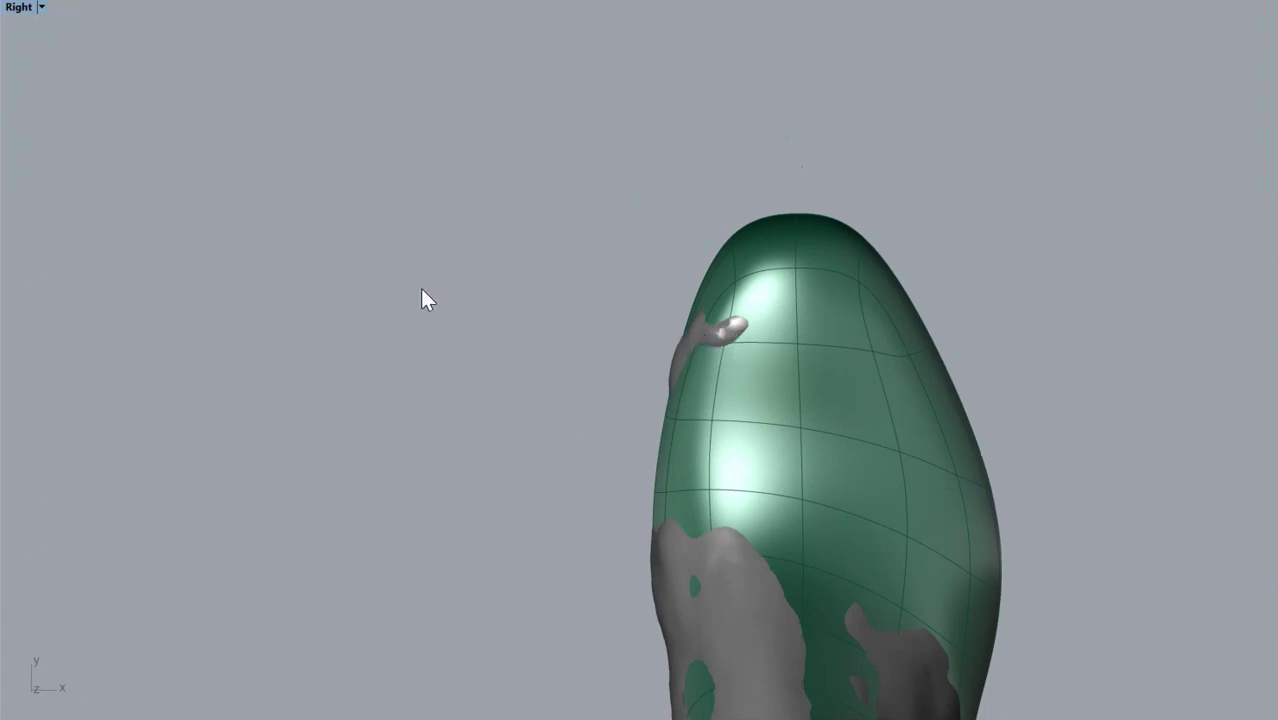
{"action": "right_click_drag", "start_coordinate": [639, 351], "coordinate": [521, 270]}
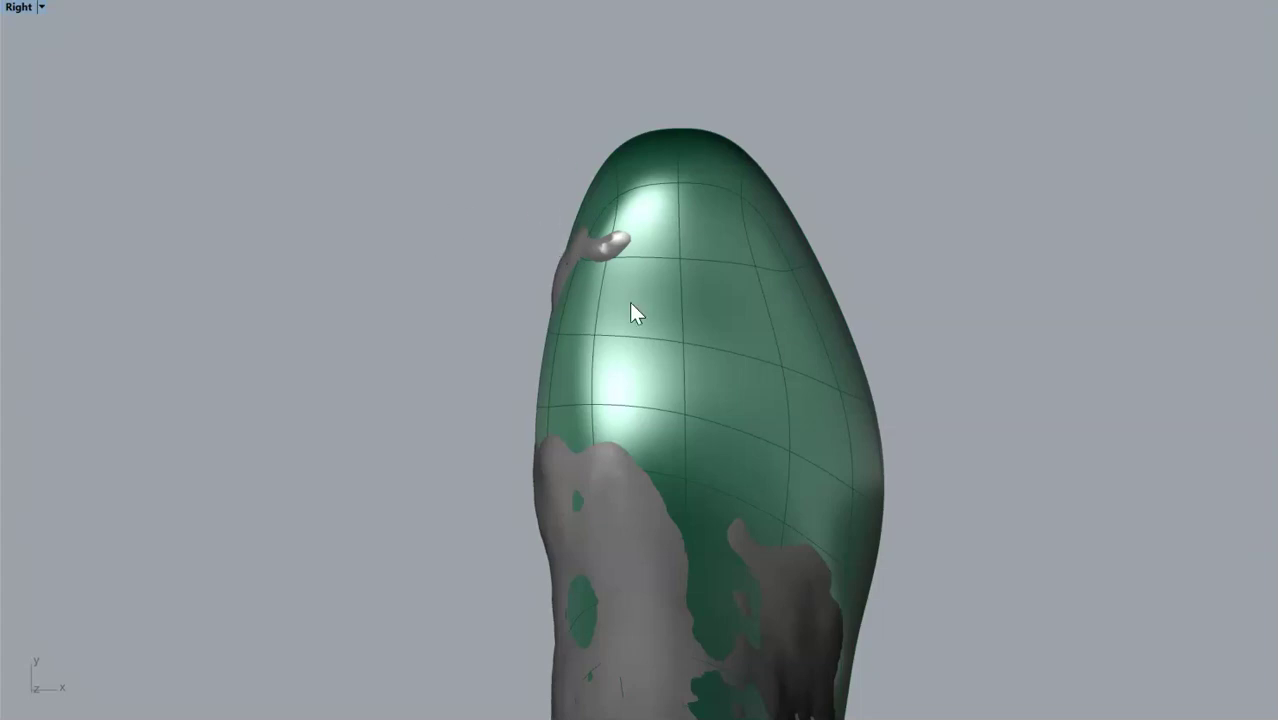
{"action": "mouse_move", "coordinate": [869, 370]}
{"action": "right_mouse_down", "text": "ctrl+shift"}
{"action": "mouse_move", "coordinate": [807, 371]}
{"action": "mouse_move", "coordinate": [725, 285]}
{"action": "mouse_move", "coordinate": [860, 354]}
{"action": "right_mouse_up", "text": "ctrl+shift"}
{"action": "scroll", "coordinate": [859, 353], "scroll_direction": "down", "scroll_amount": 2}
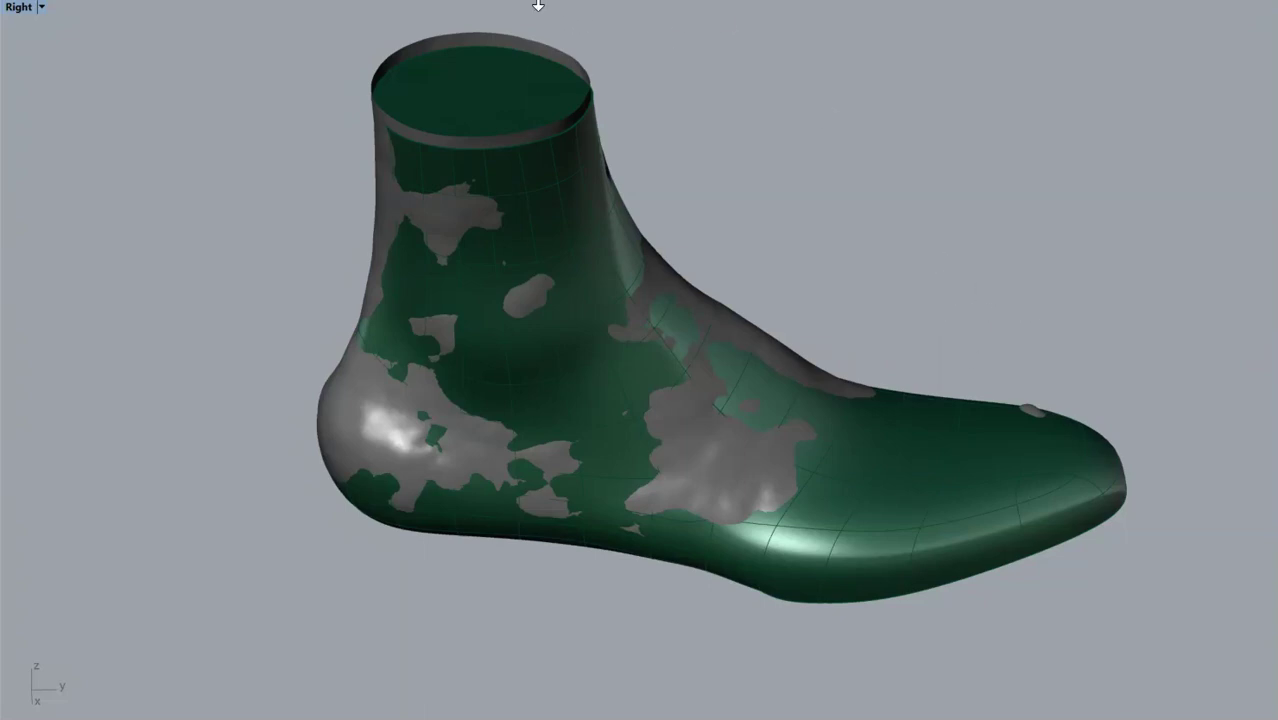
- Hide the scanned foot so only the green last stays on display
{"action": "right_click", "coordinate": [478, 1]}
{"action": "right_click_drag", "start_coordinate": [917, 256], "coordinate": [895, 309], "text": "ctrl+shift"}
{"action": "left_click", "coordinate": [533, 88]}
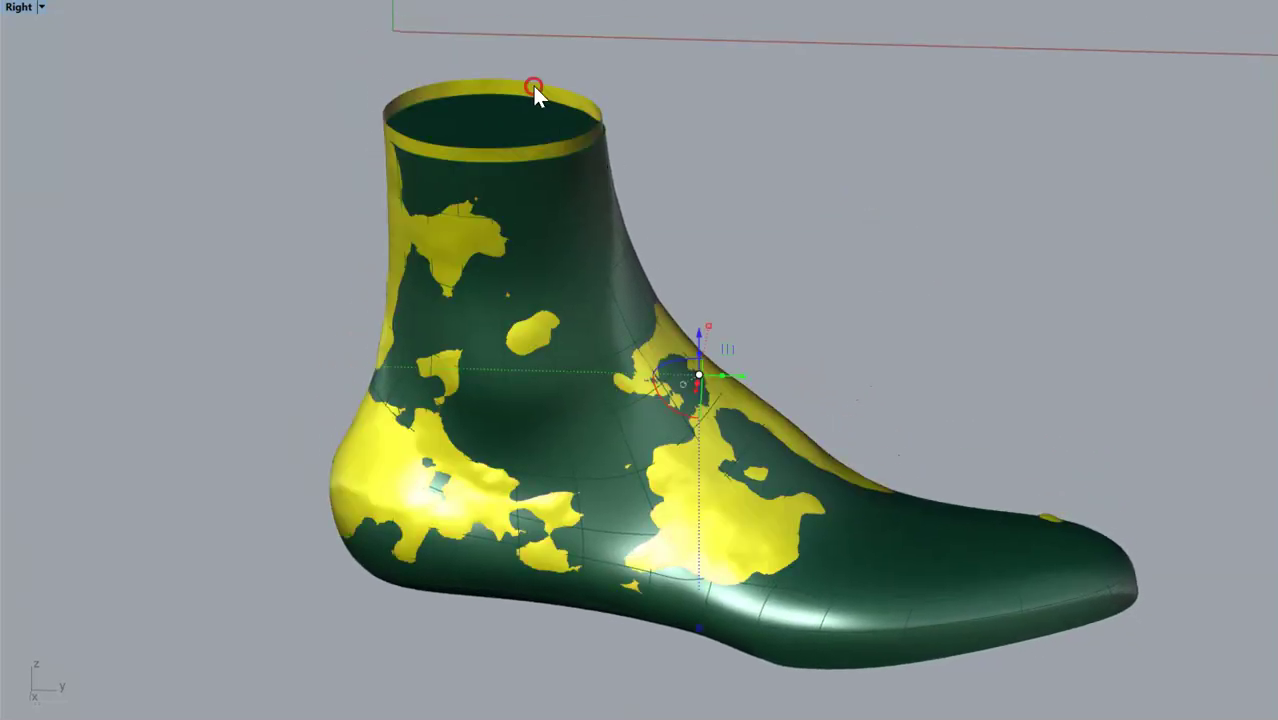
{"action": "left_click", "coordinate": [478, 1]}
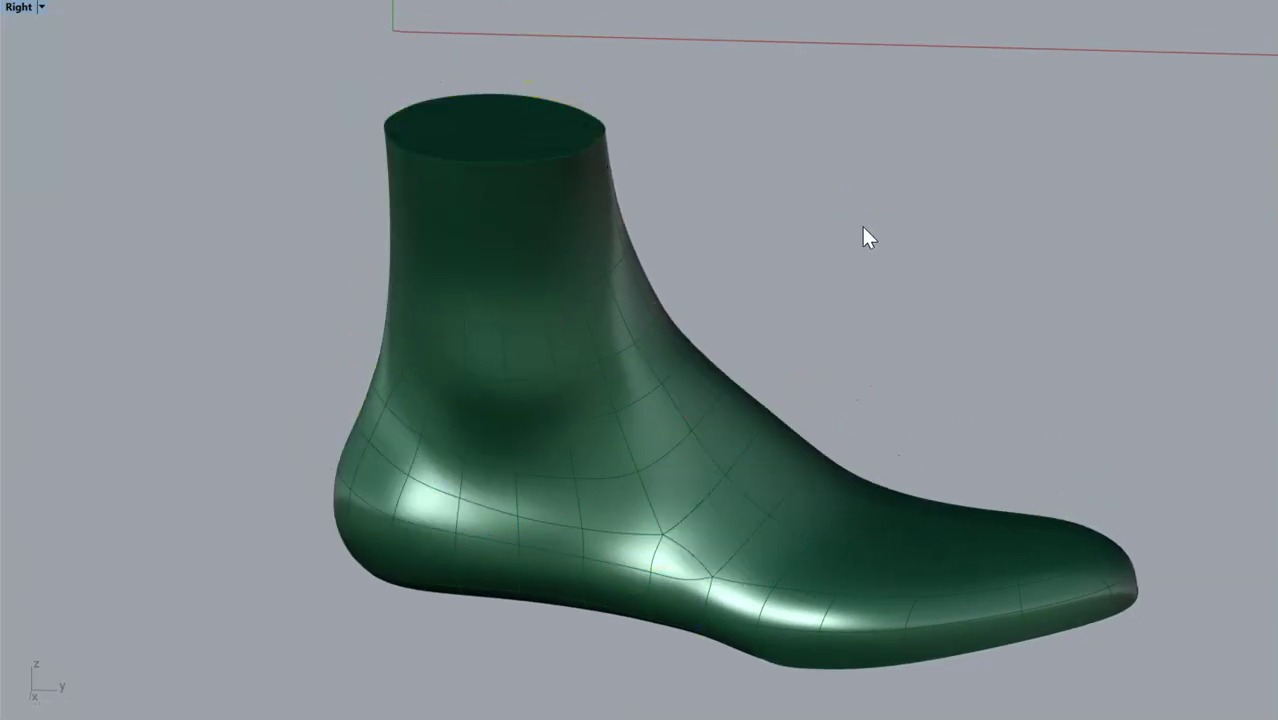
- Turn on the green last's control points, select them all at once, and clear that selection
{"action": "right_click_drag", "start_coordinate": [864, 234], "coordinate": [612, 288]}
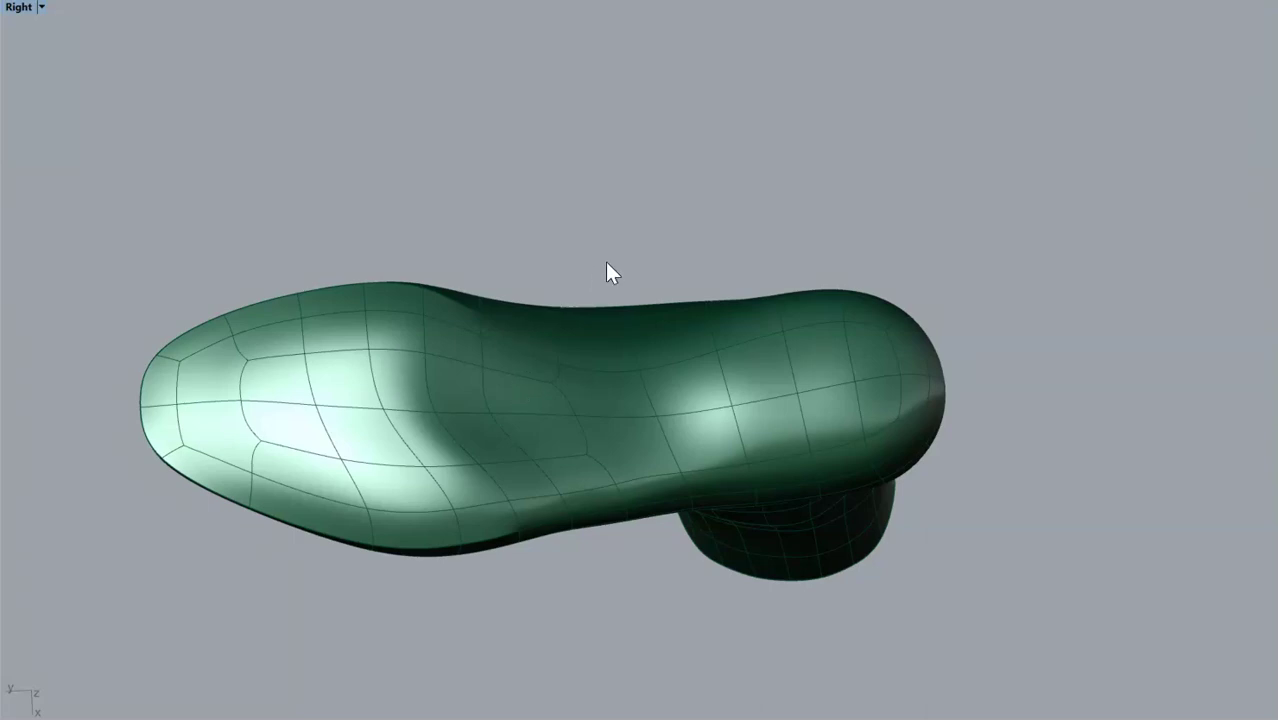
{"action": "right_click_drag", "start_coordinate": [630, 196], "coordinate": [925, 418]}
{"action": "left_click", "coordinate": [673, 455]}
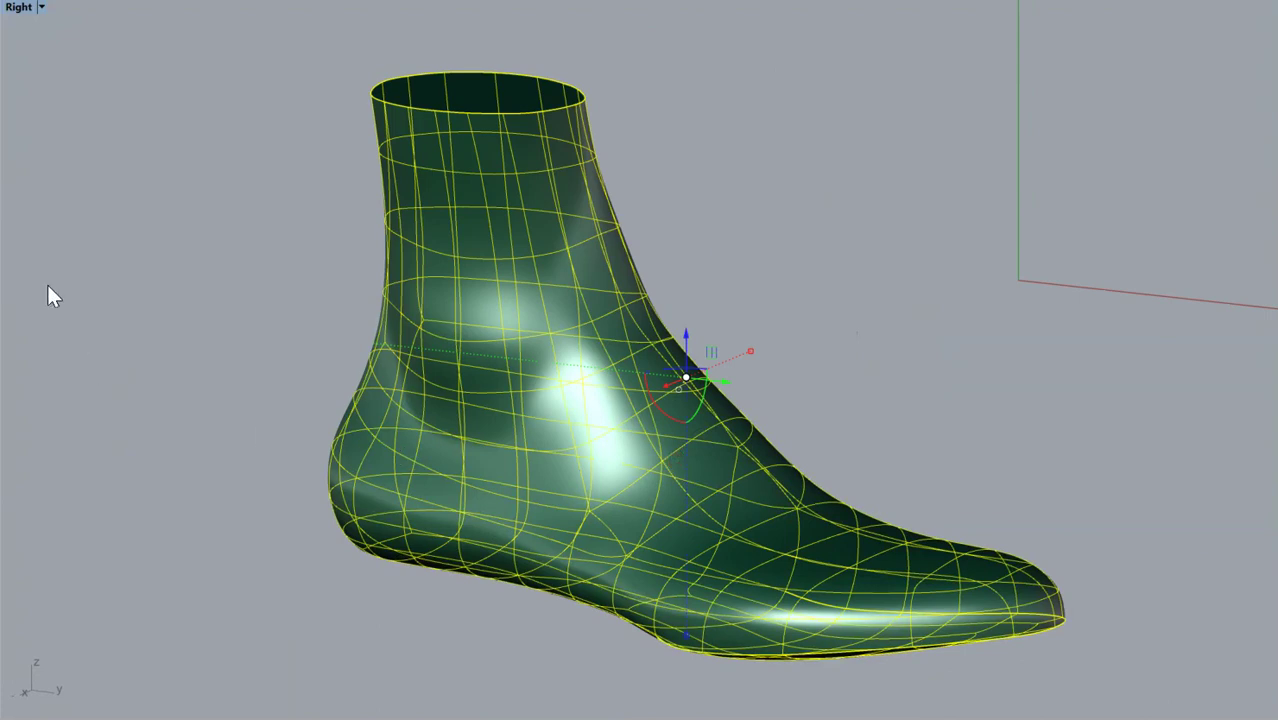
{"action": "left_click", "coordinate": [0, 283]}
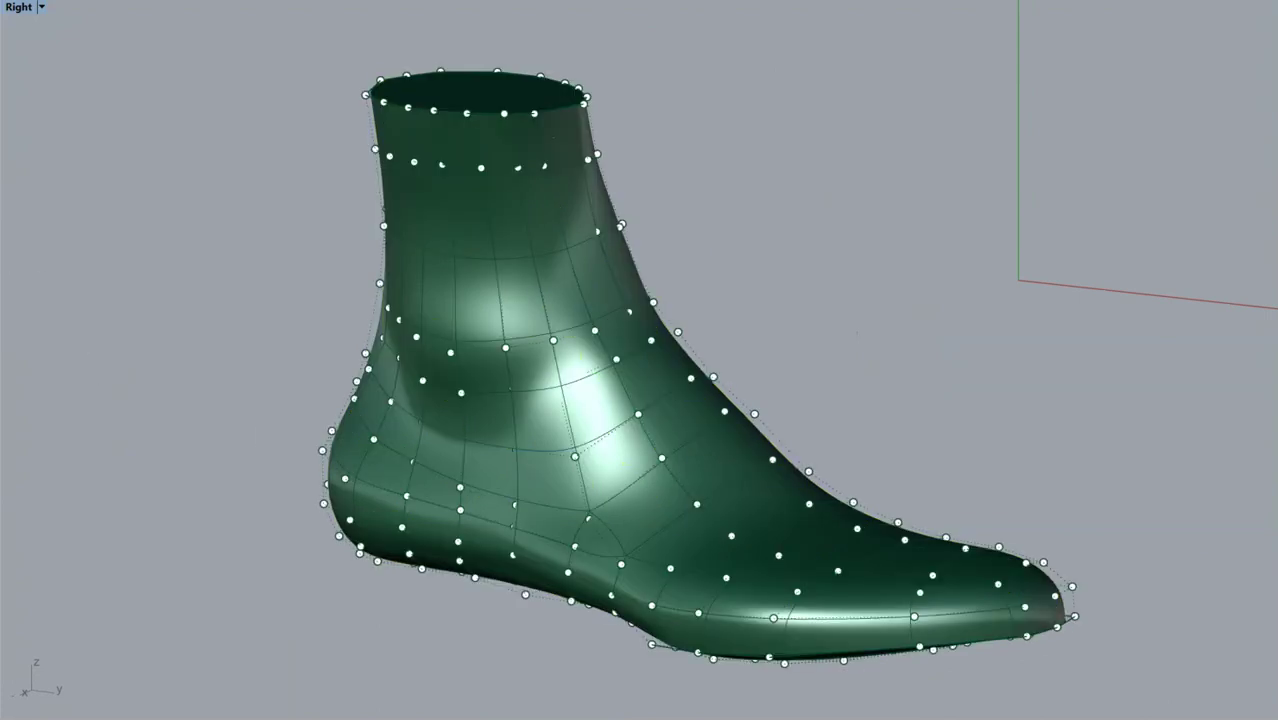
{"action": "right_click_drag", "start_coordinate": [648, 398], "coordinate": [776, 366]}
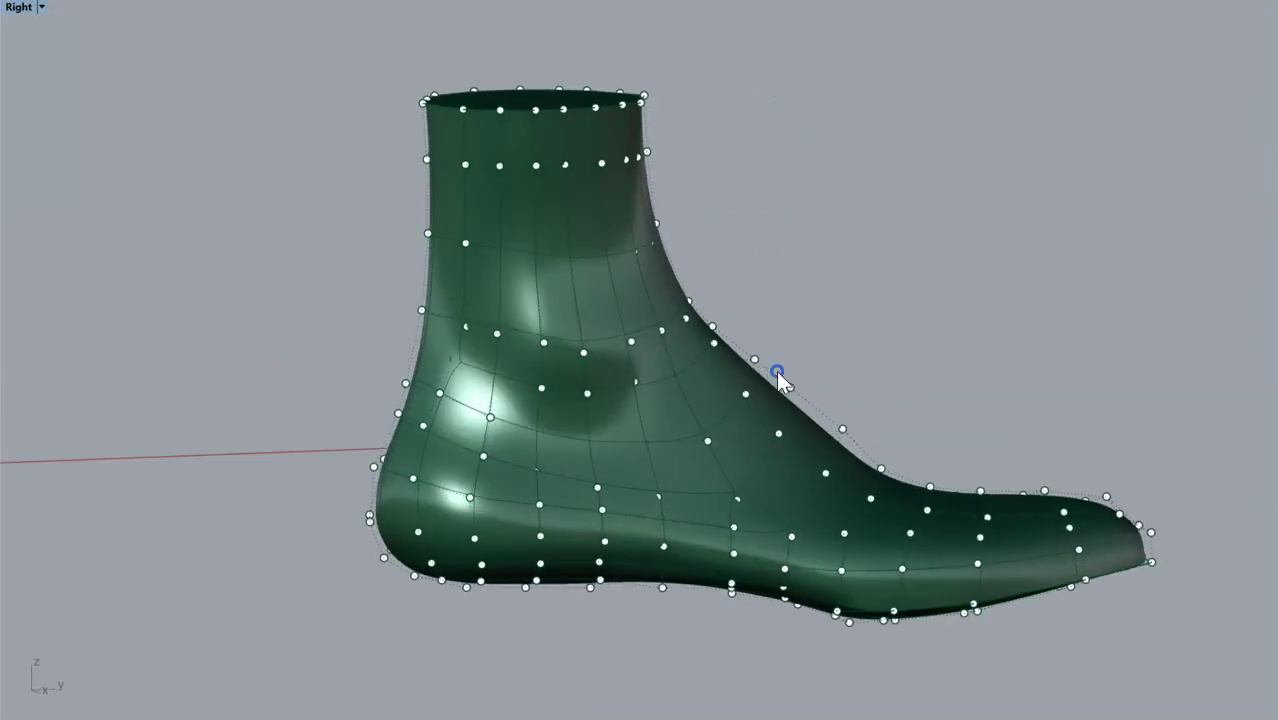
{"action": "left_click_drag", "start_coordinate": [222, 26], "coordinate": [1207, 694]}
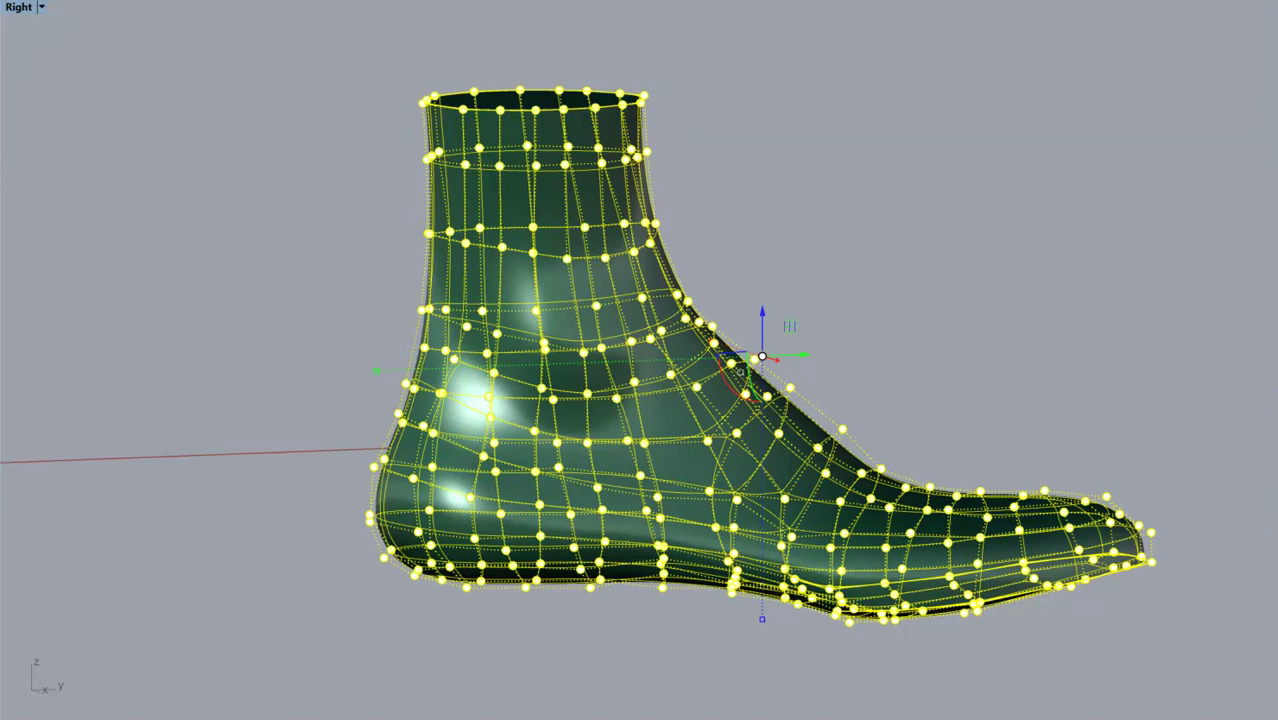
{"action": "left_click", "coordinate": [375, 224]}
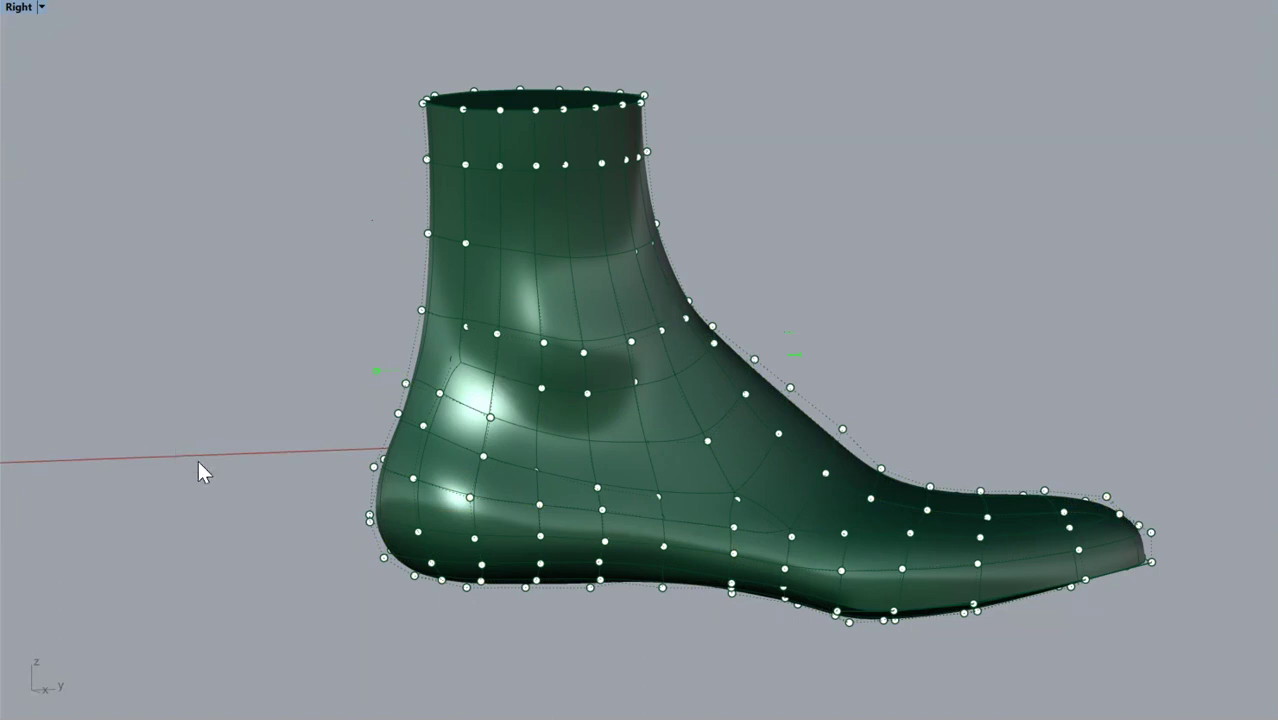
- Select the row of control points running around the lower edge of the heel
{"action": "right_click_drag", "start_coordinate": [250, 490], "coordinate": [462, 271]}
{"action": "scroll", "coordinate": [882, 94], "scroll_direction": "up", "scroll_amount": 6}
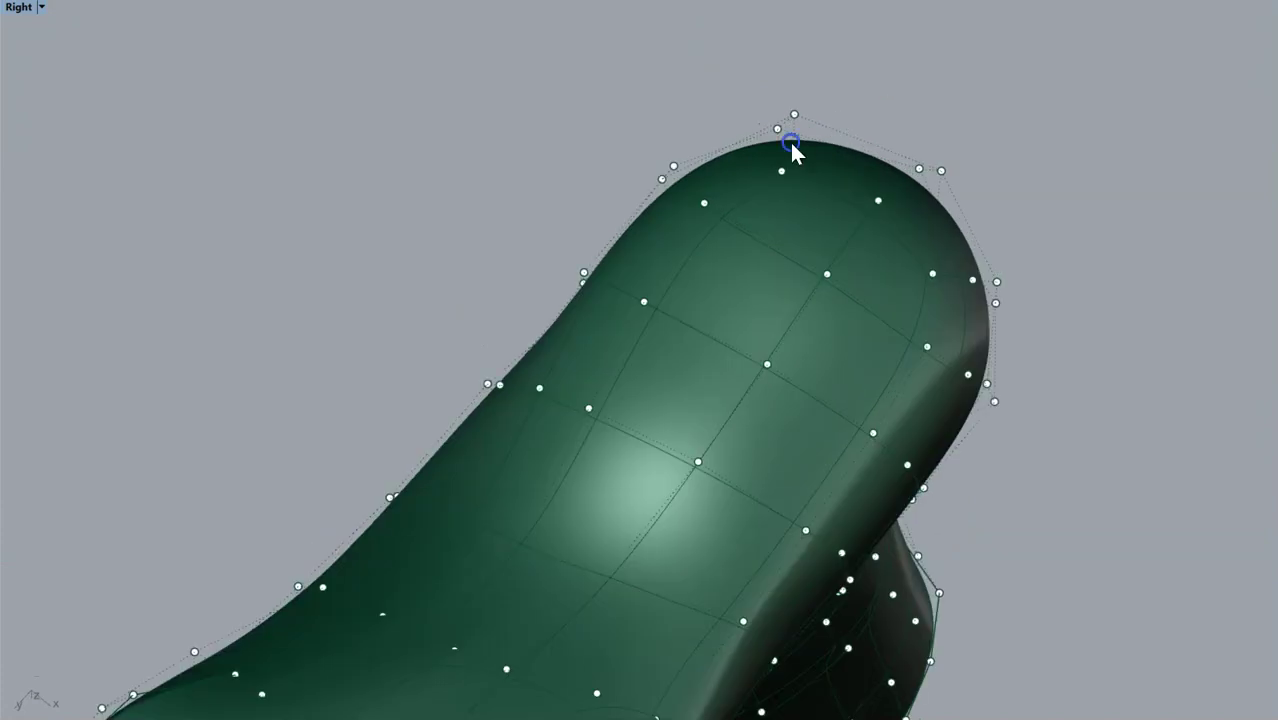
{"action": "right_click_drag", "start_coordinate": [792, 146], "coordinate": [846, 200]}
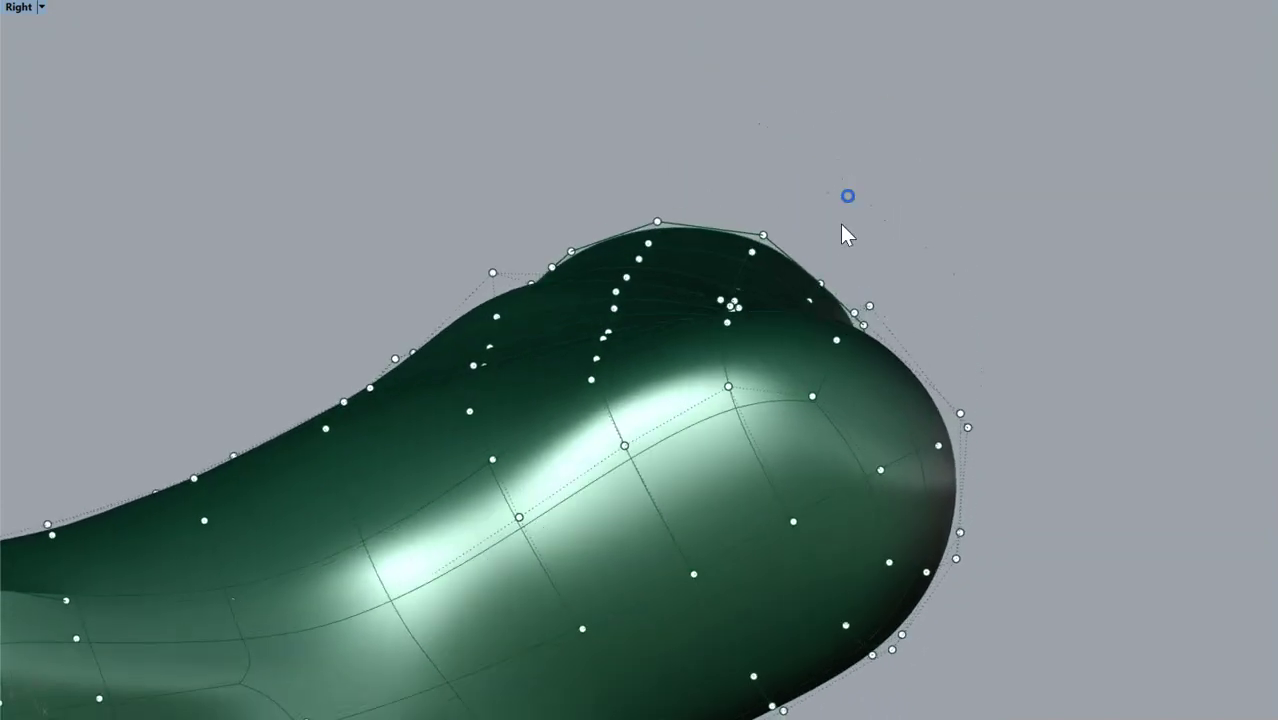
{"action": "left_click", "coordinate": [593, 381]}
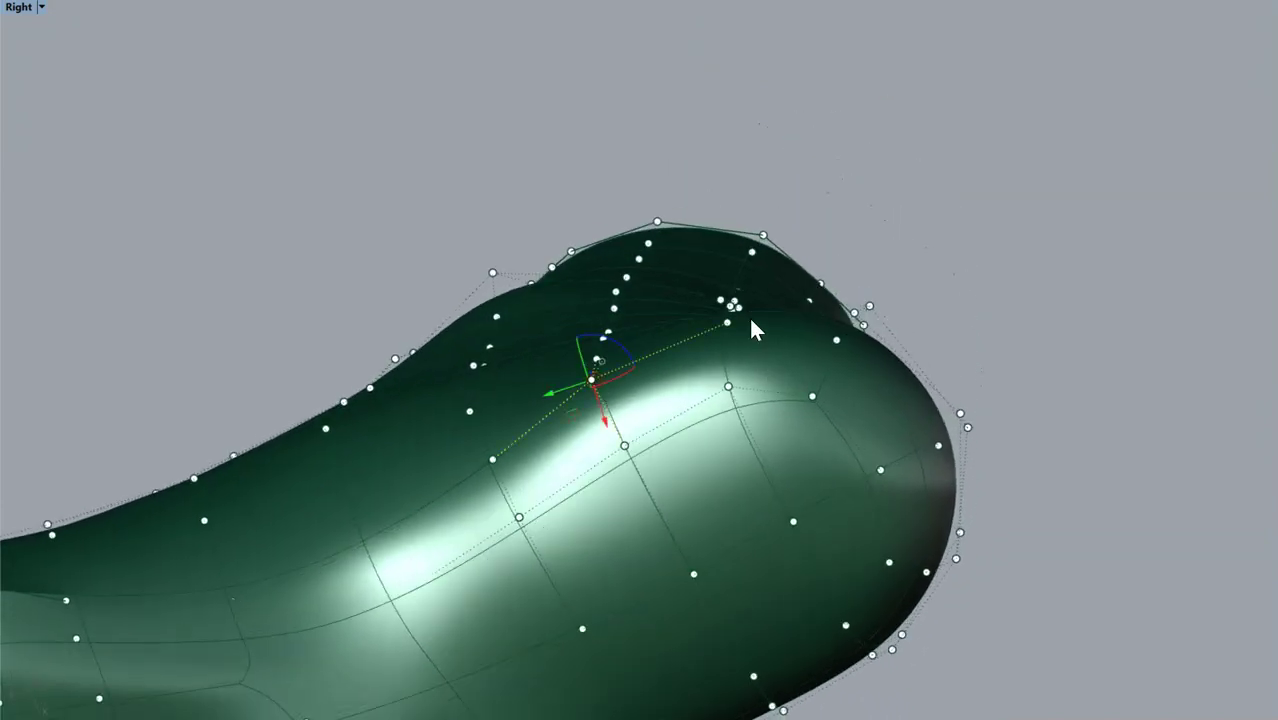
{"action": "left_click", "coordinate": [725, 320], "text": "shift"}
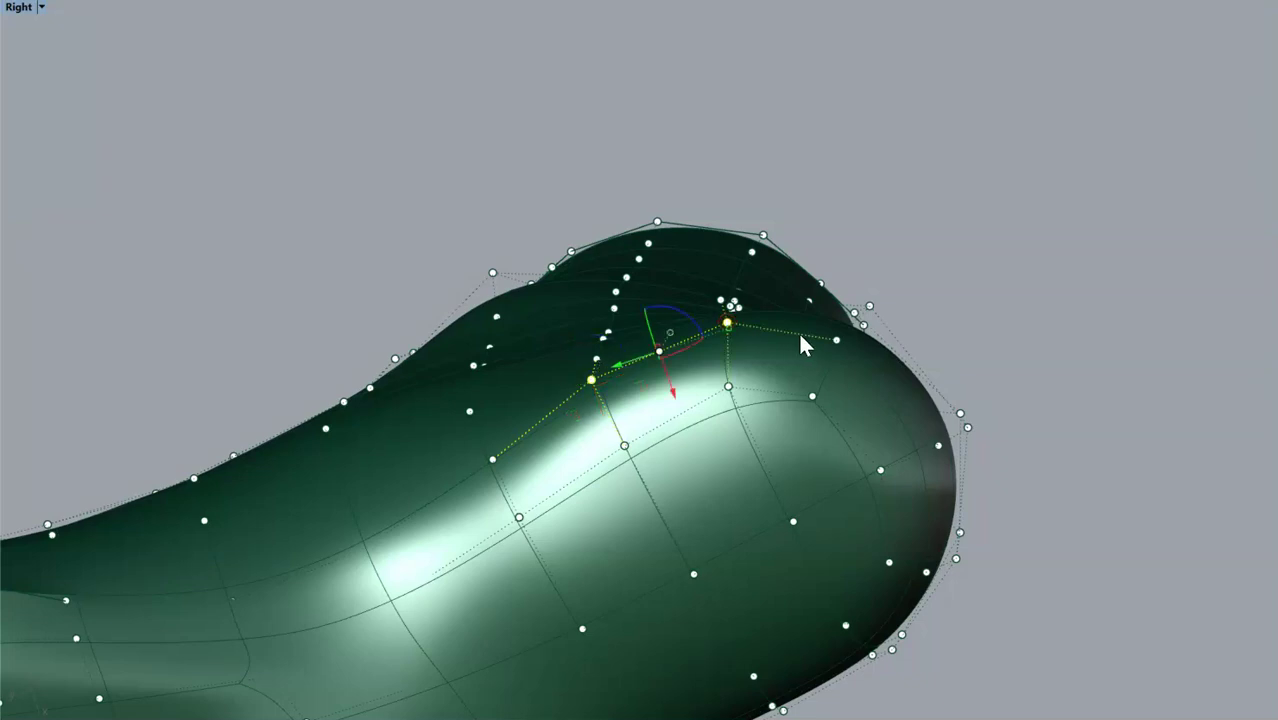
{"action": "left_click", "coordinate": [838, 341], "text": "shift"}
{"action": "left_click", "coordinate": [940, 444], "text": "shift"}
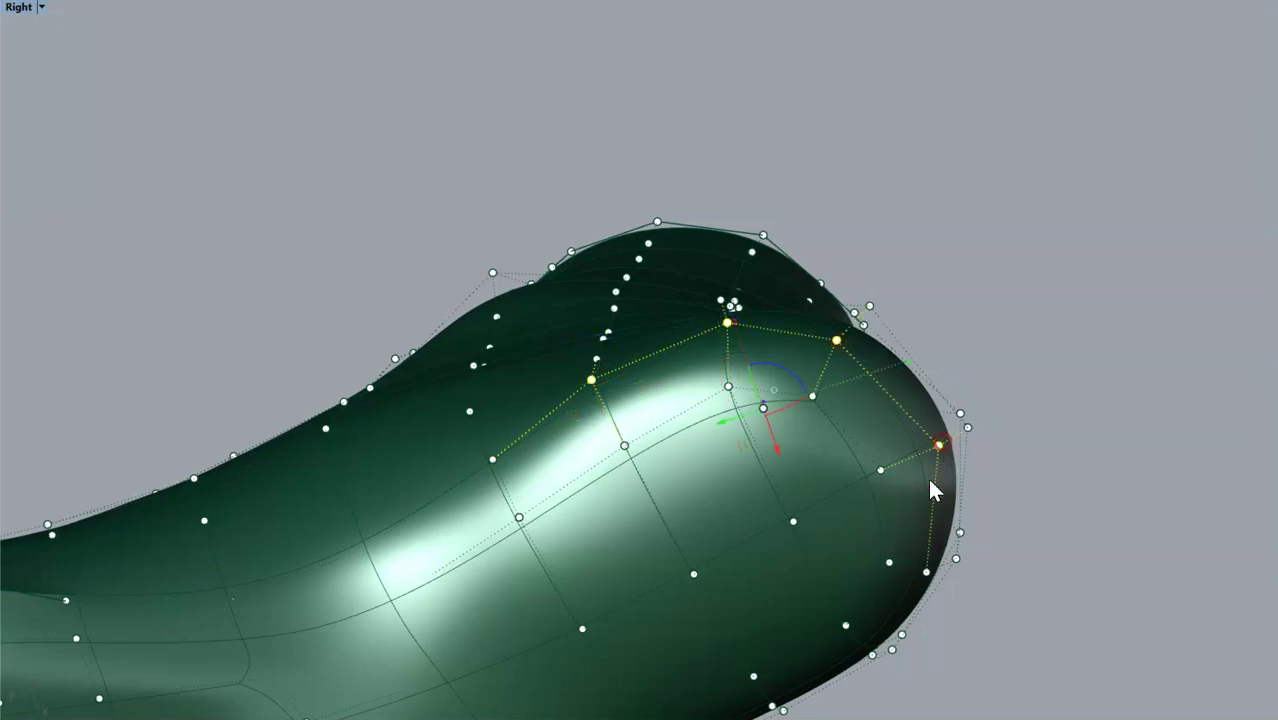
{"action": "left_click", "coordinate": [927, 572], "text": "shift"}
{"action": "left_click", "coordinate": [873, 654], "text": "shift"}
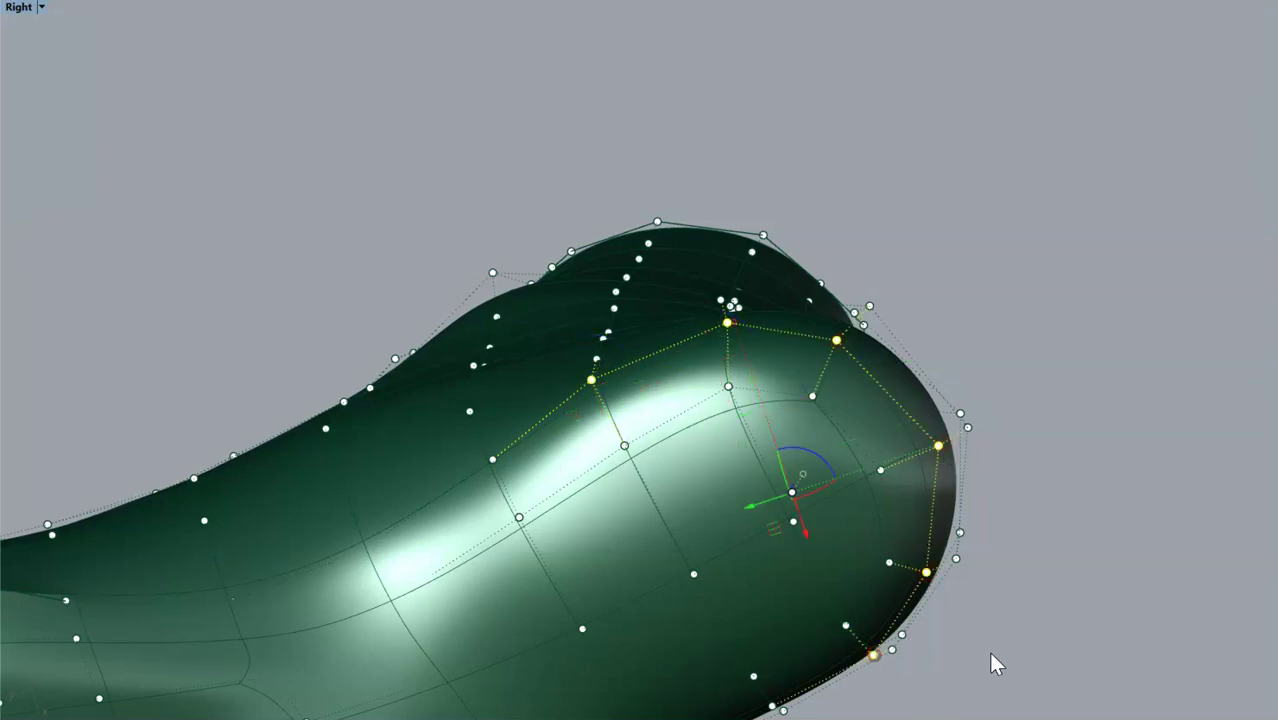
{"action": "right_click_drag", "start_coordinate": [992, 652], "coordinate": [952, 487]}
{"action": "left_click", "coordinate": [278, 312], "text": "shift"}
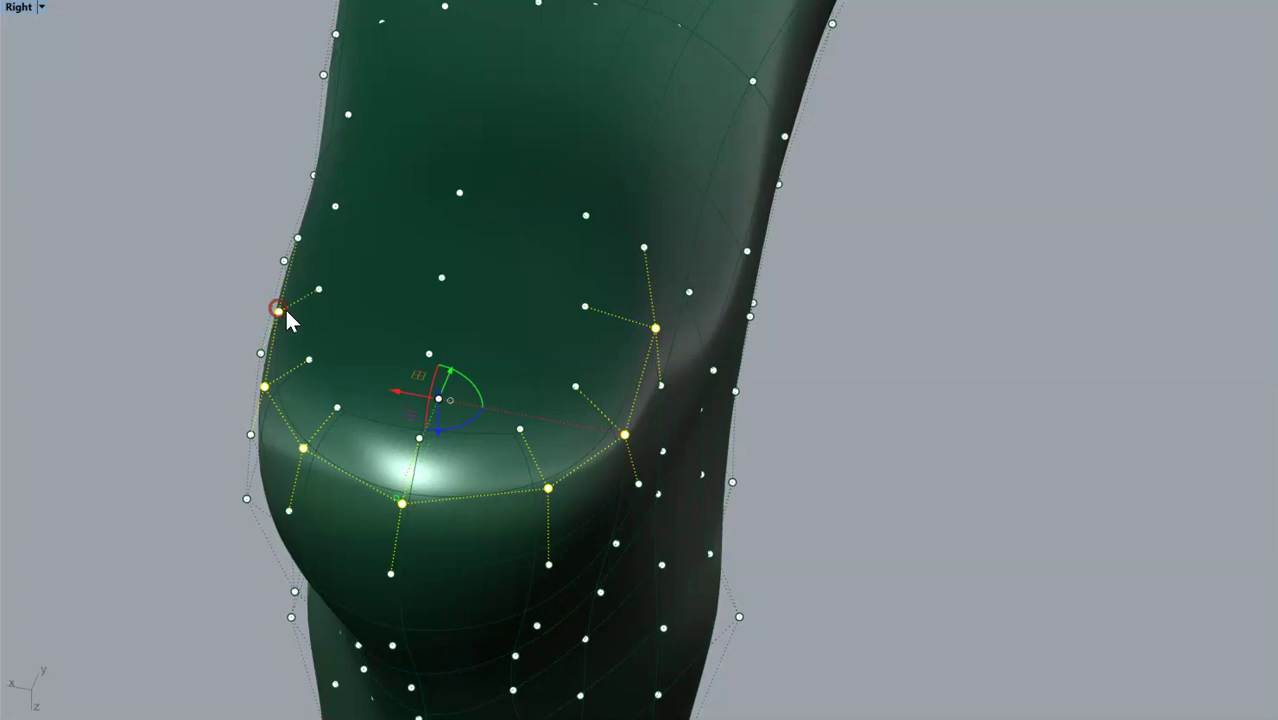
{"action": "right_click_drag", "start_coordinate": [537, 358], "coordinate": [642, 422]}
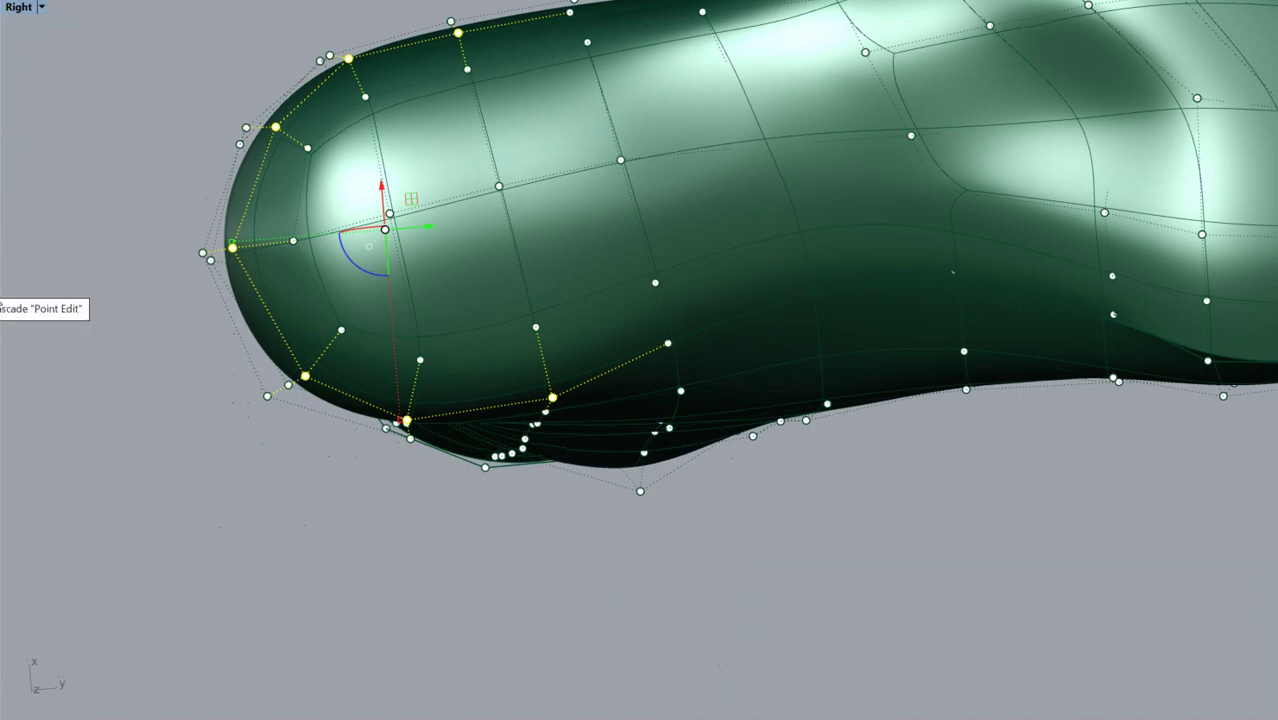
- Set control point dragging to UVN mode and align the gumball to the object
{"action": "left_click", "coordinate": [1, 283]}
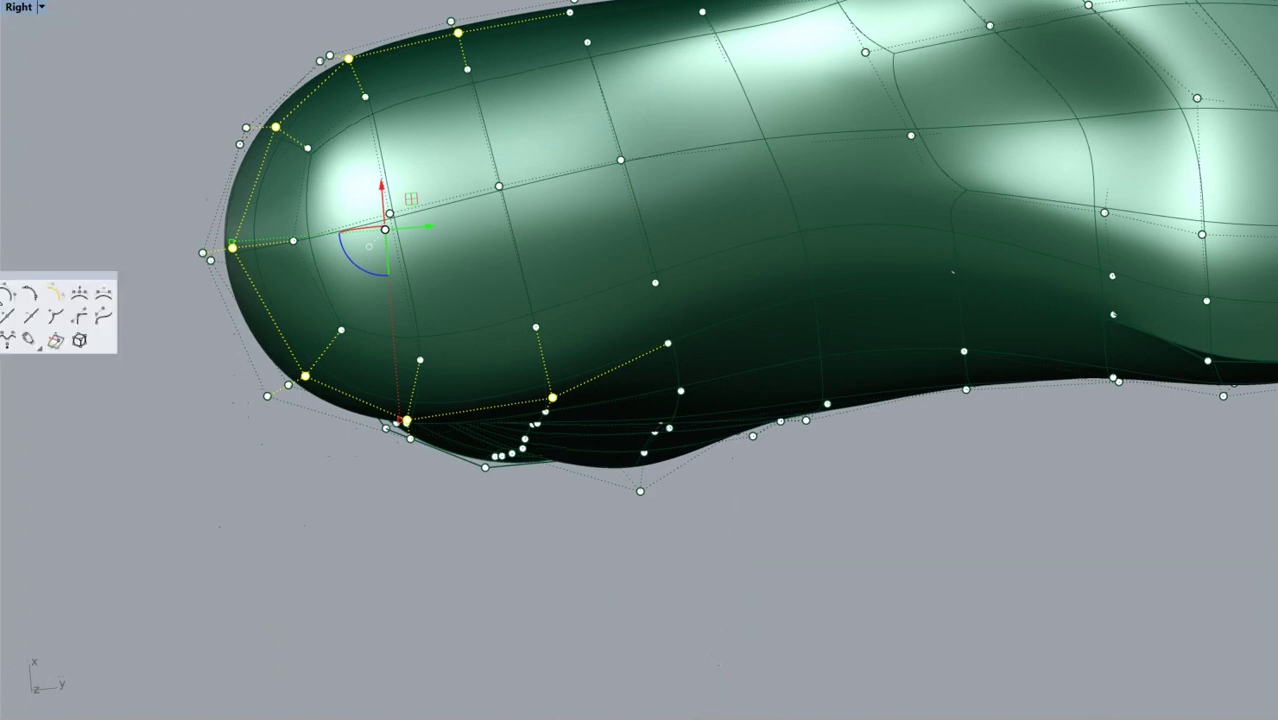
{"action": "left_click", "coordinate": [40, 341]}
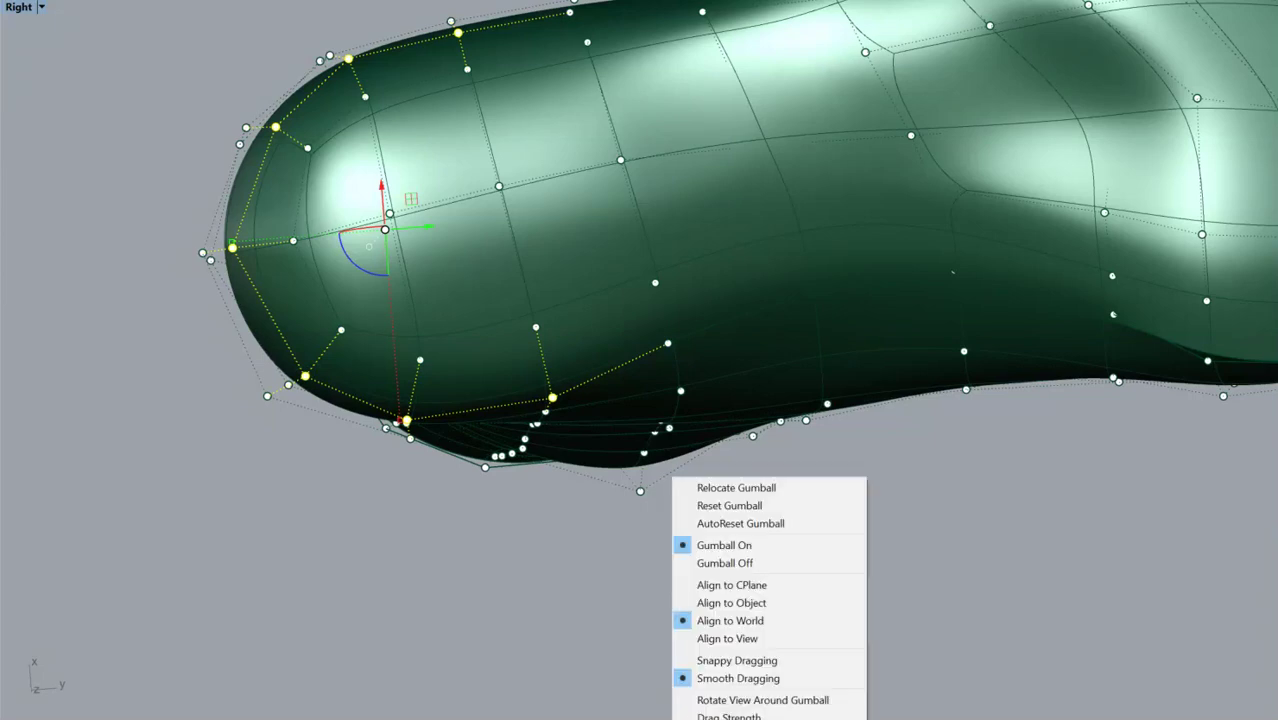
{"action": "left_click", "coordinate": [688, 598]}
- Try pulling the heel edge points outward along the surface normal and nudging them back down in small steps
{"action": "right_click_drag", "start_coordinate": [458, 594], "coordinate": [590, 466]}
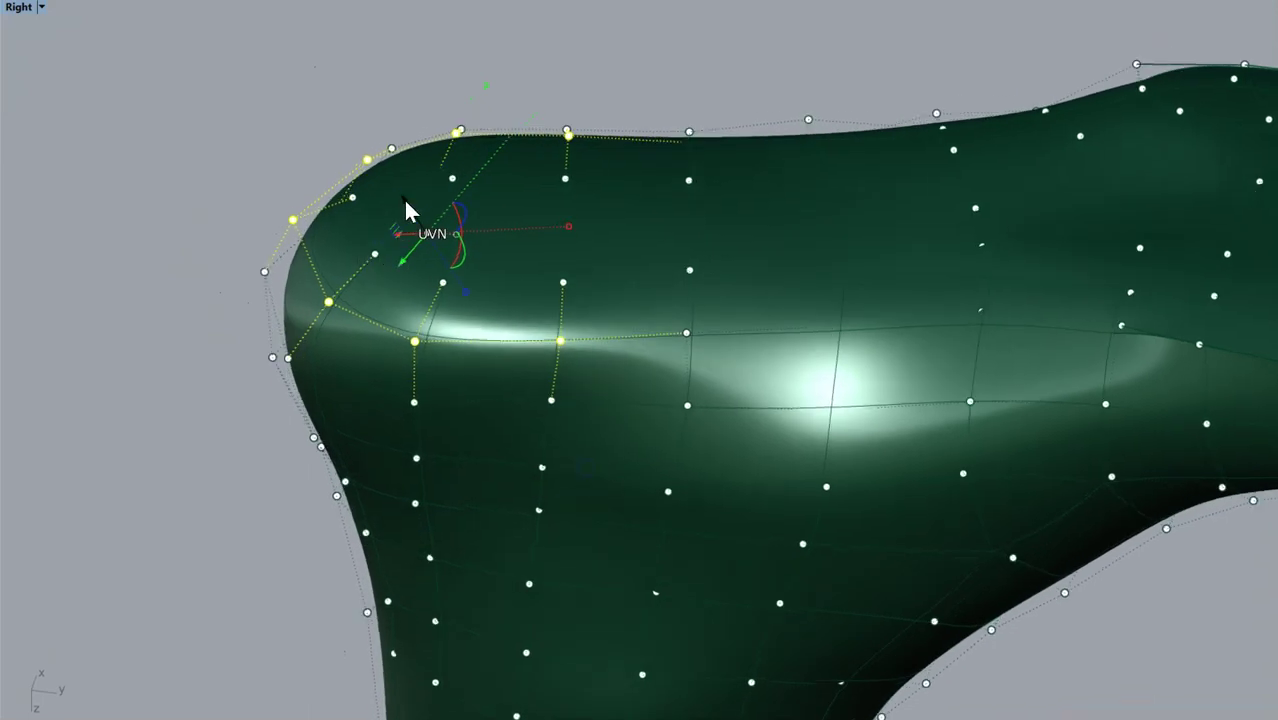
{"action": "left_click_drag", "start_coordinate": [404, 200], "coordinate": [372, 172]}
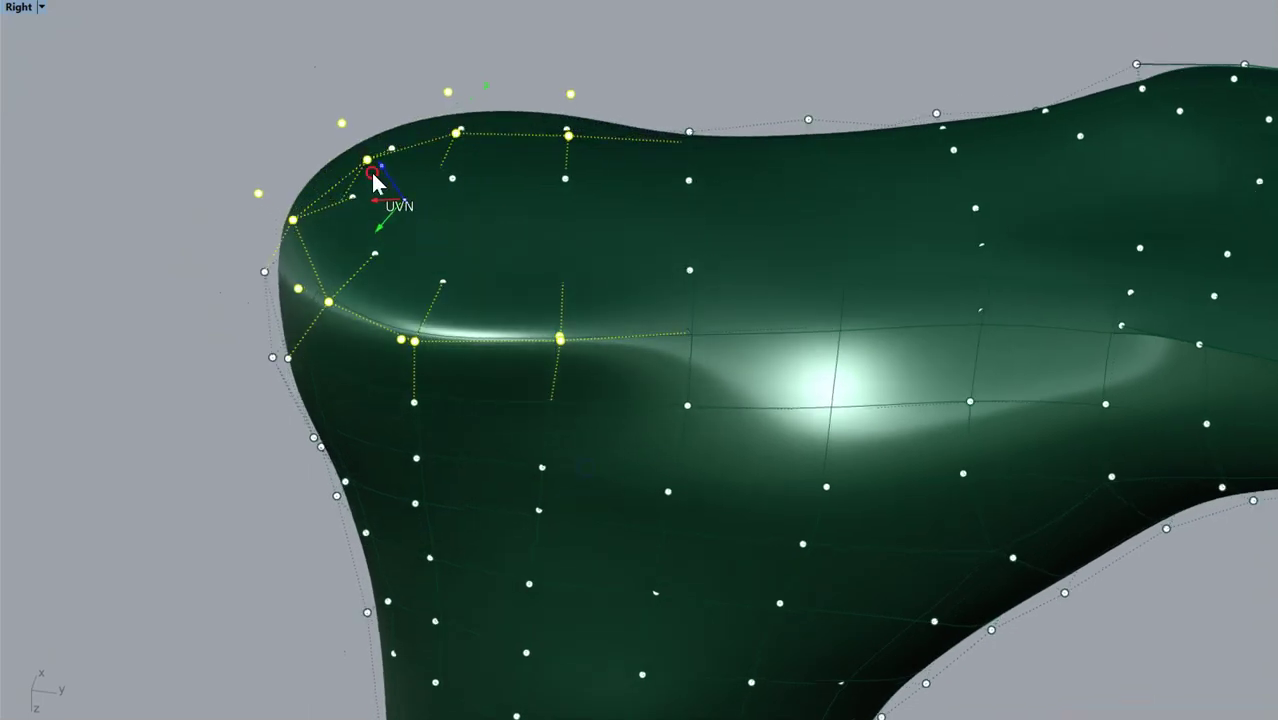
{"action": "right_click_drag", "start_coordinate": [372, 178], "coordinate": [298, 254]}
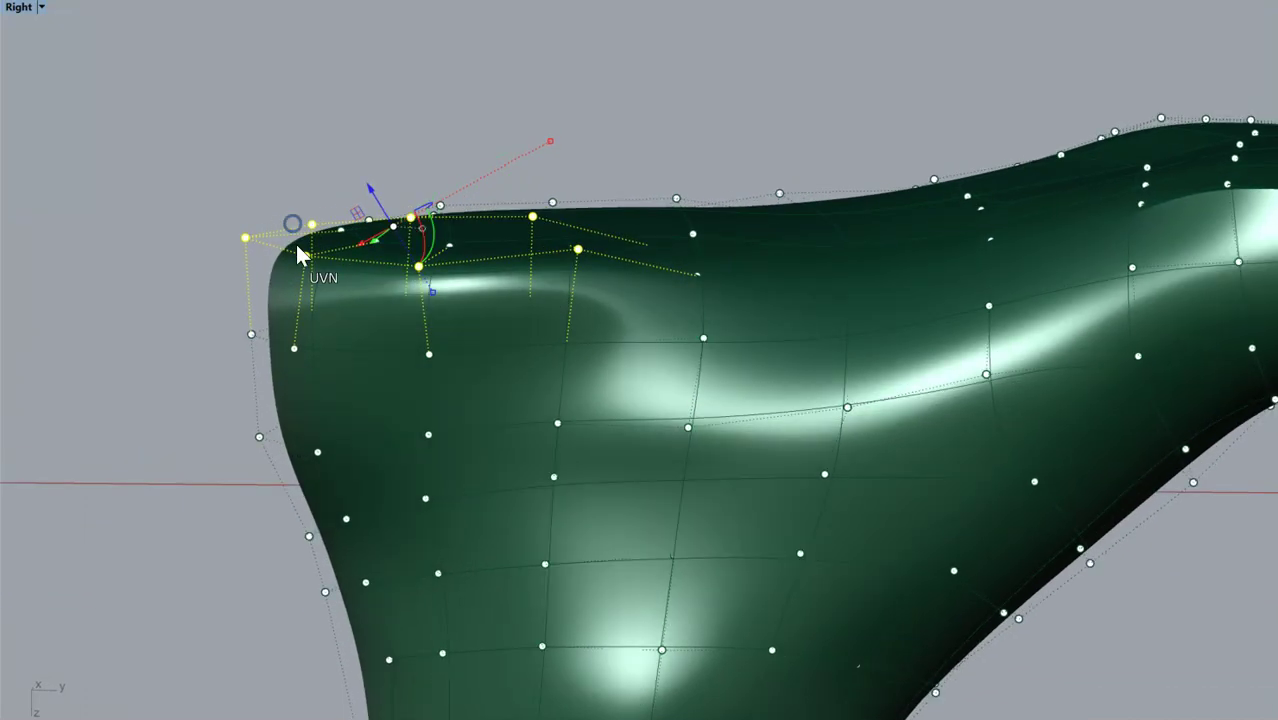
{"action": "key", "text": "alt+Down"}
{"action": "key", "text": "alt+Down"}
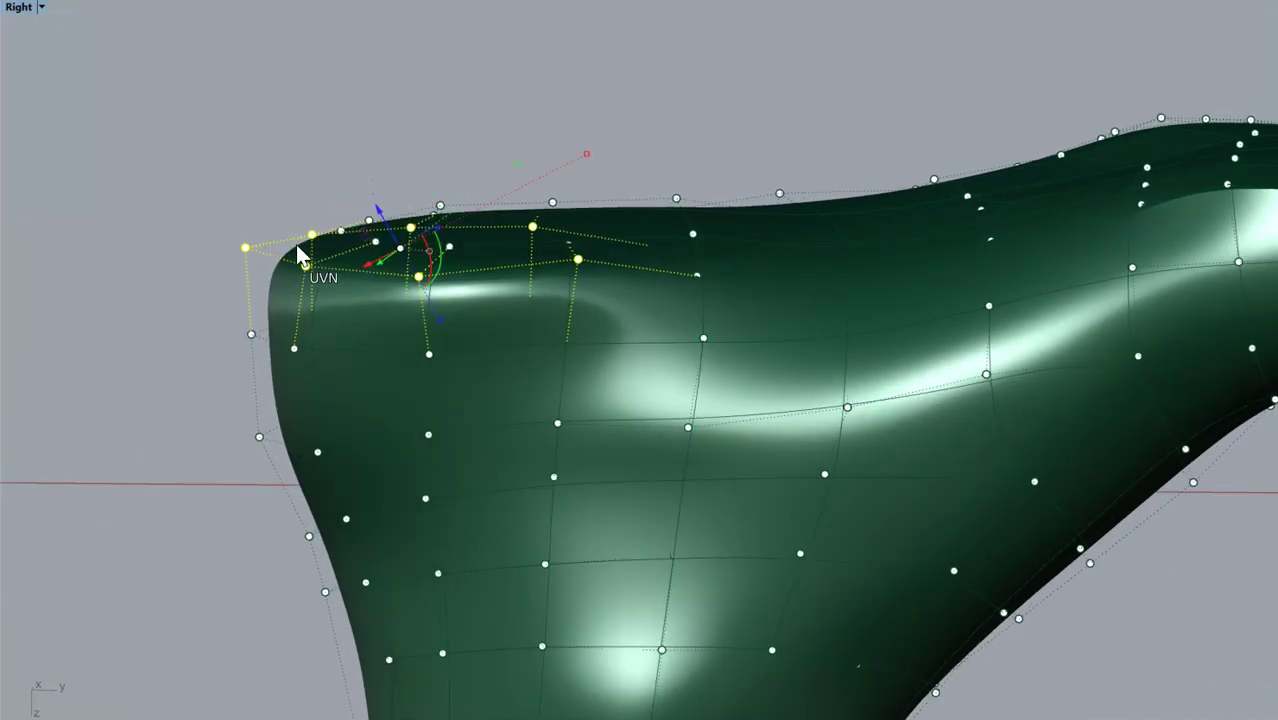
{"action": "left_click", "coordinate": [197, 31]}
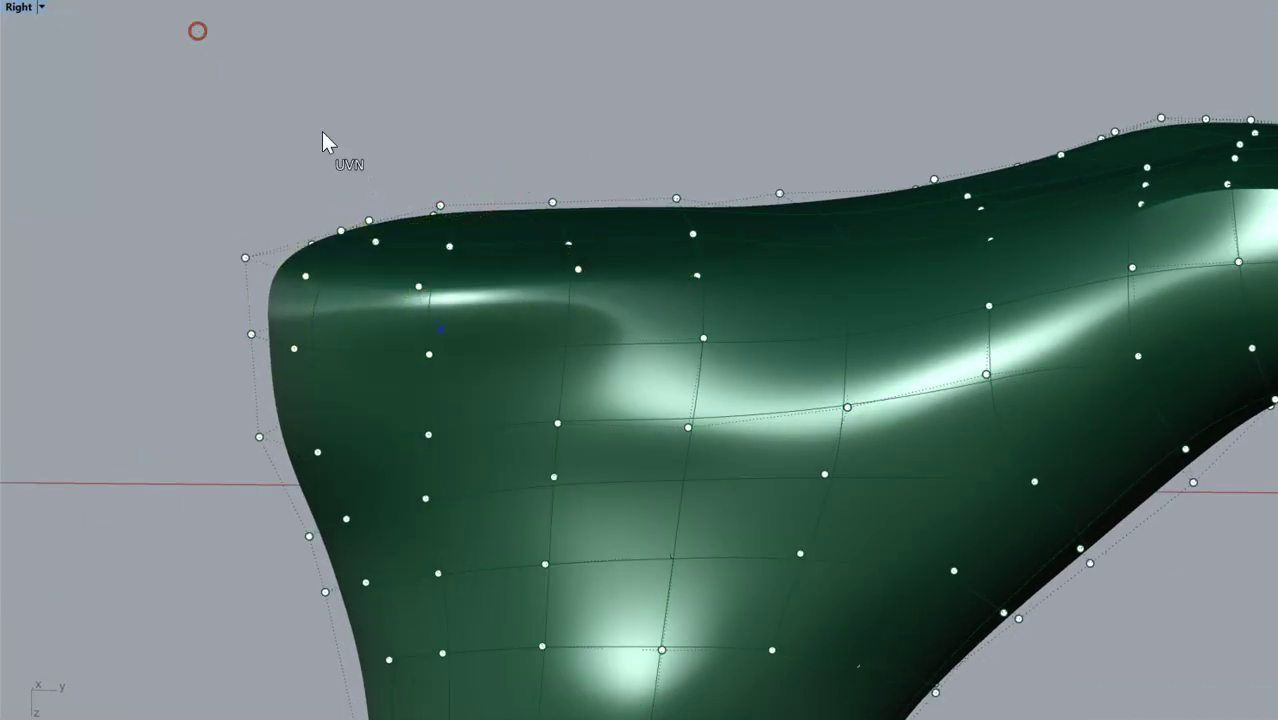
{"action": "right_click_drag", "start_coordinate": [402, 120], "coordinate": [456, 280]}
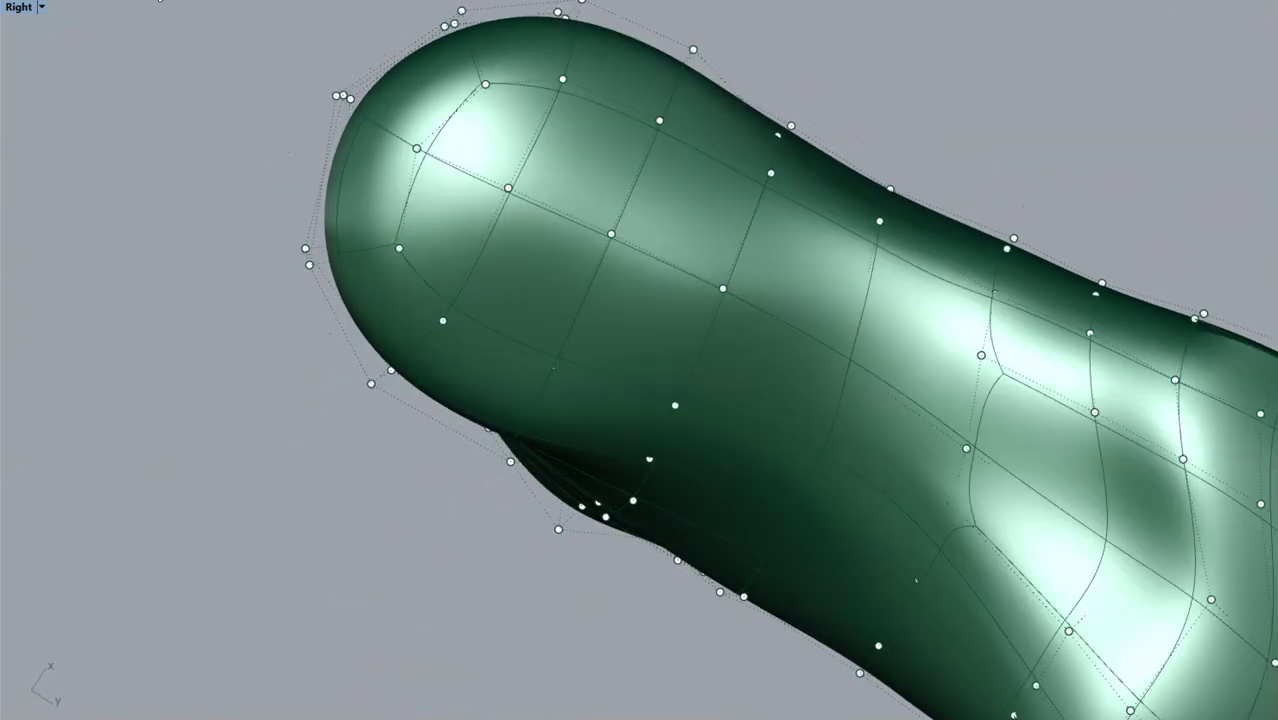
- Undo the trial moves of the heel edge points and clear the point selection
{"action": "key", "text": "ctrl+z"}
{"action": "key", "text": "ctrl+z"}
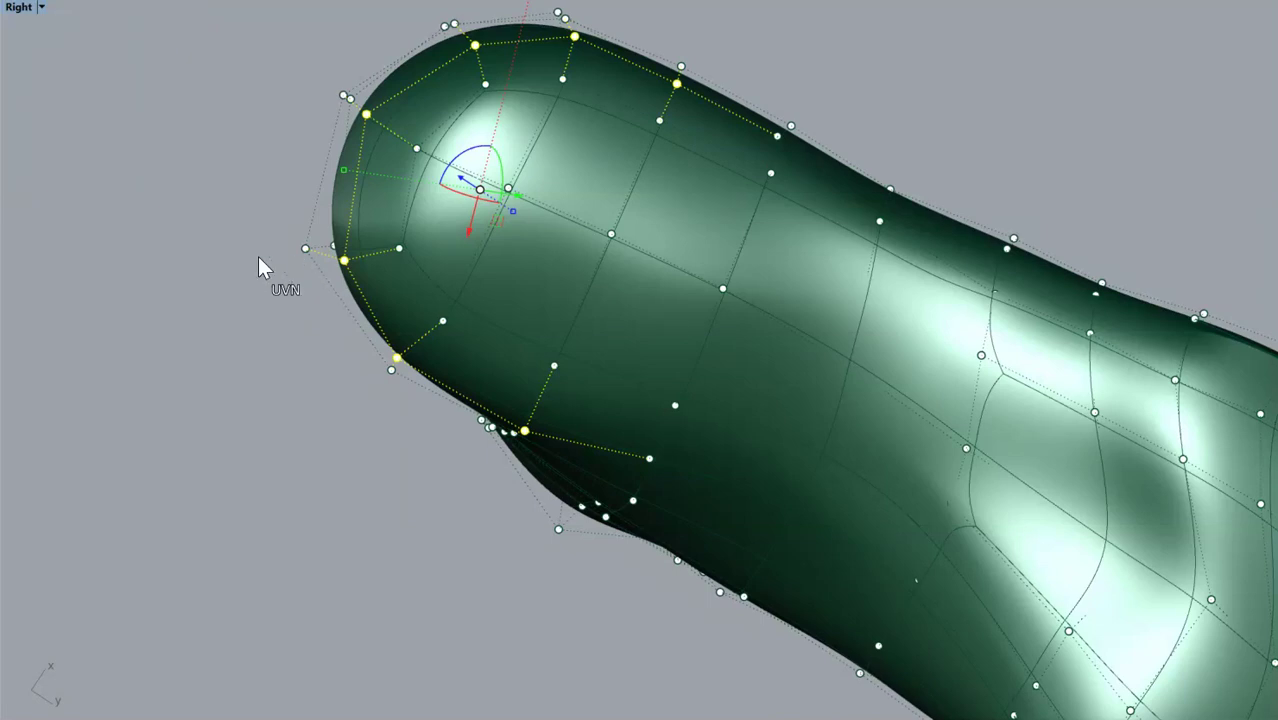
{"action": "left_click", "coordinate": [258, 256]}
- Pull three control points up the back of the heel and ankle slightly outward along their surface normals
{"action": "right_click_drag", "start_coordinate": [312, 172], "coordinate": [311, 405]}
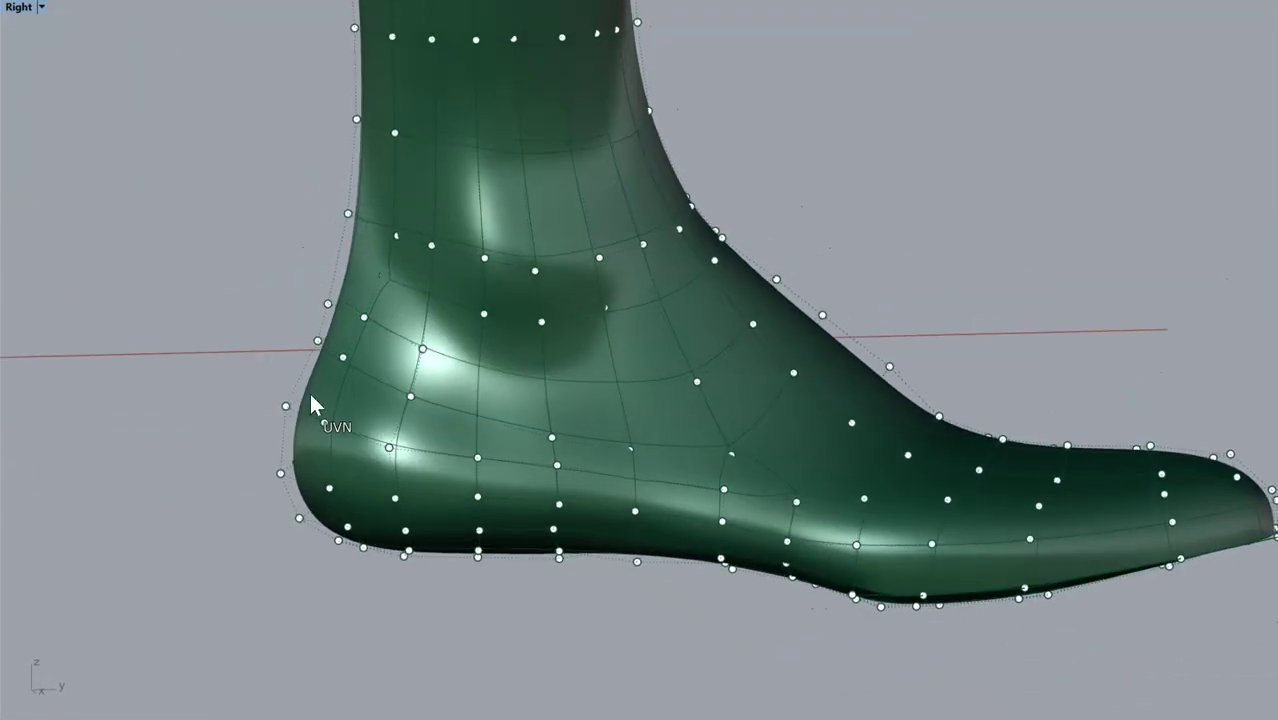
{"action": "scroll", "coordinate": [311, 397], "scroll_direction": "up", "scroll_amount": 4}
{"action": "left_click", "coordinate": [315, 371]}
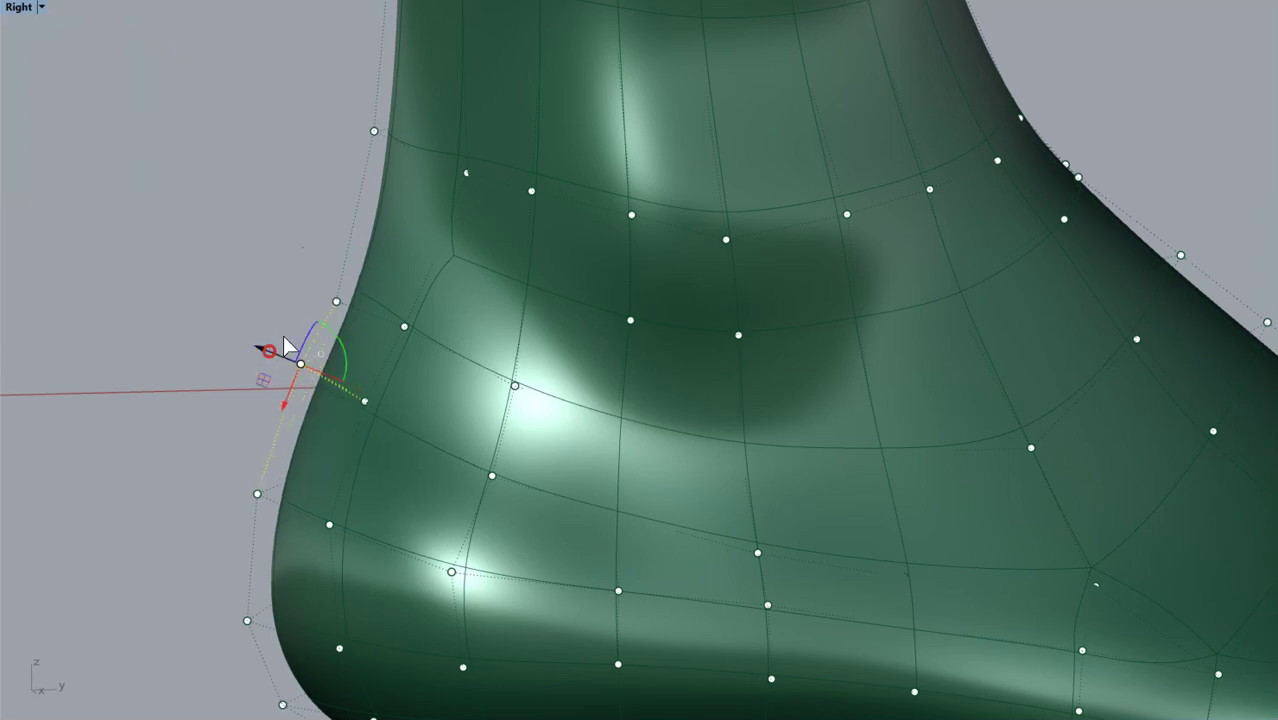
{"action": "left_click", "coordinate": [335, 300]}
{"action": "left_click_drag", "start_coordinate": [323, 302], "coordinate": [310, 291]}
{"action": "left_click", "coordinate": [372, 131]}
{"action": "left_click_drag", "start_coordinate": [354, 131], "coordinate": [339, 129]}
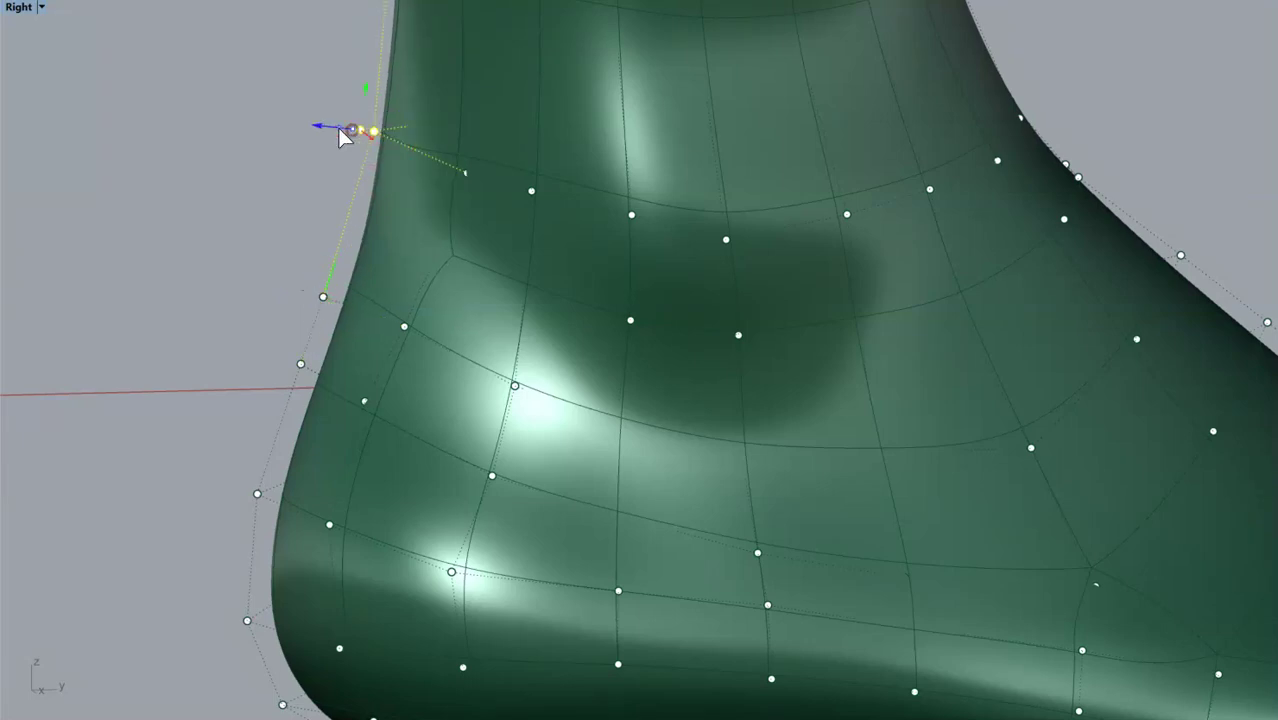
- Try pulling a three-by-three block of control points on the instep outward along the surface normal, and clear the selection
{"action": "left_click", "coordinate": [286, 191]}
{"action": "scroll", "coordinate": [300, 268], "scroll_direction": "down", "scroll_amount": 5}
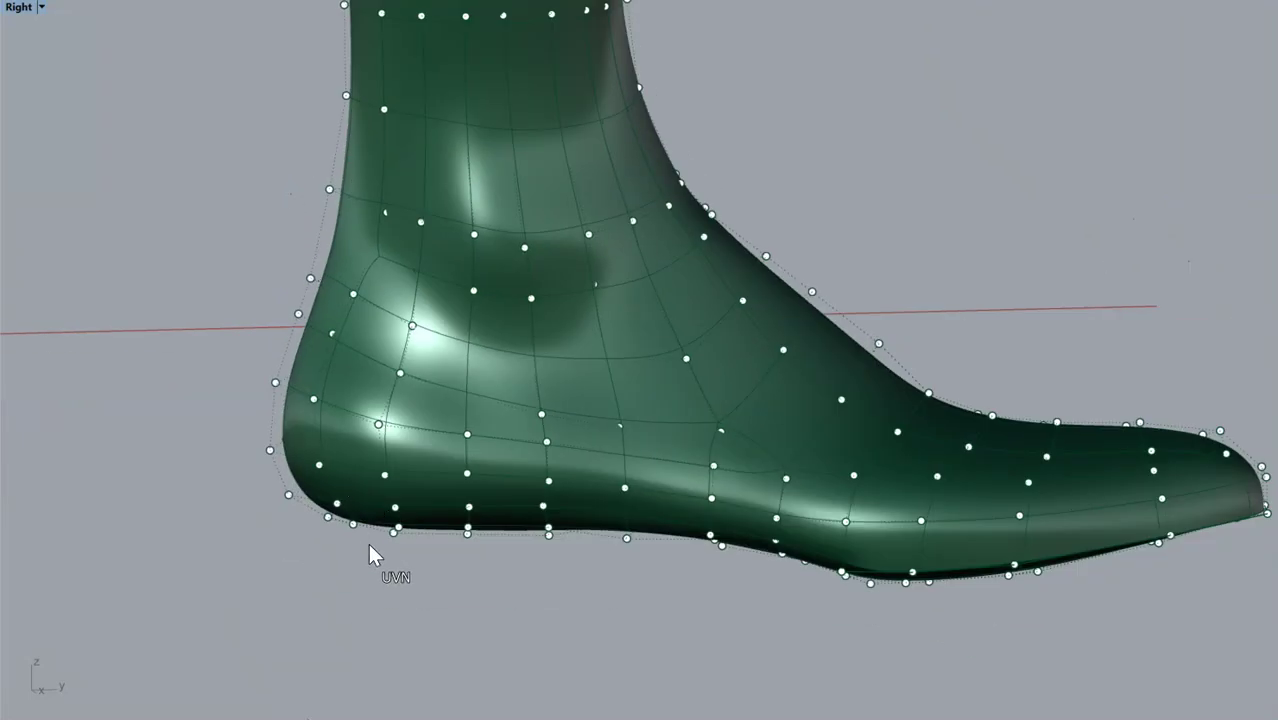
{"action": "right_click_drag", "start_coordinate": [1077, 212], "coordinate": [910, 245], "text": "ctrl+shift"}
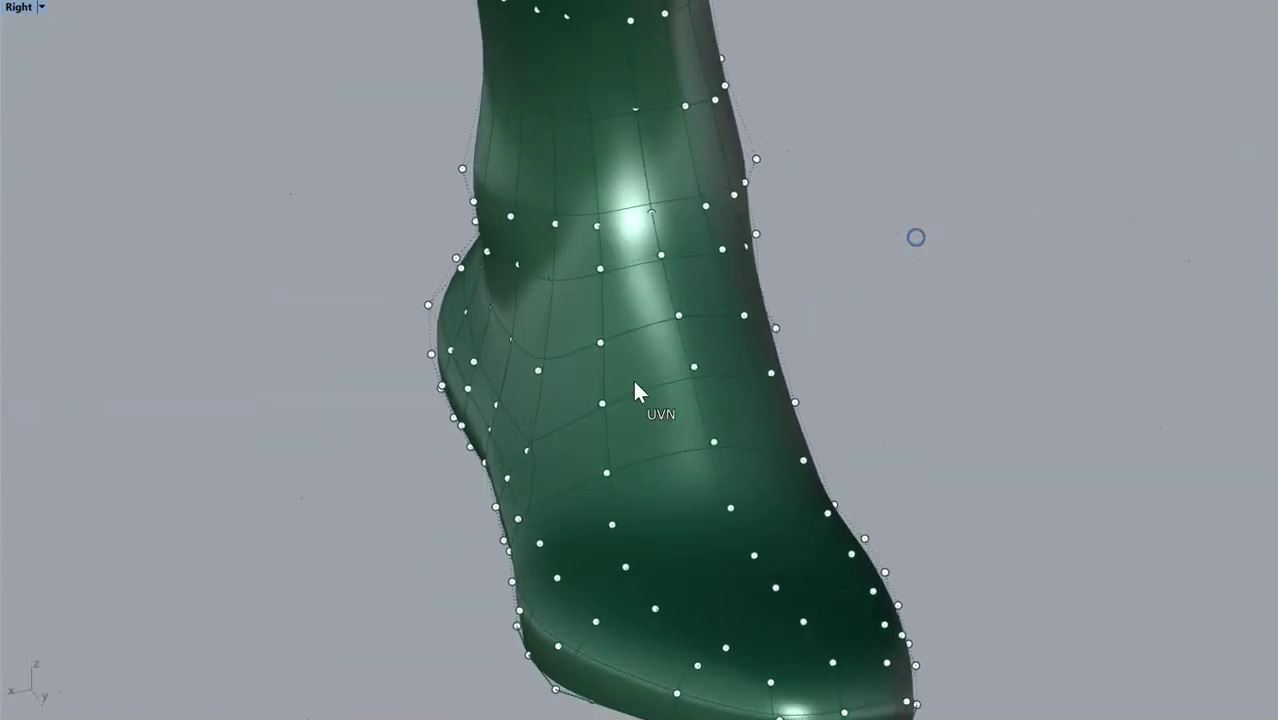
{"action": "left_click", "coordinate": [694, 367]}
{"action": "left_click", "coordinate": [771, 372], "text": "shift"}
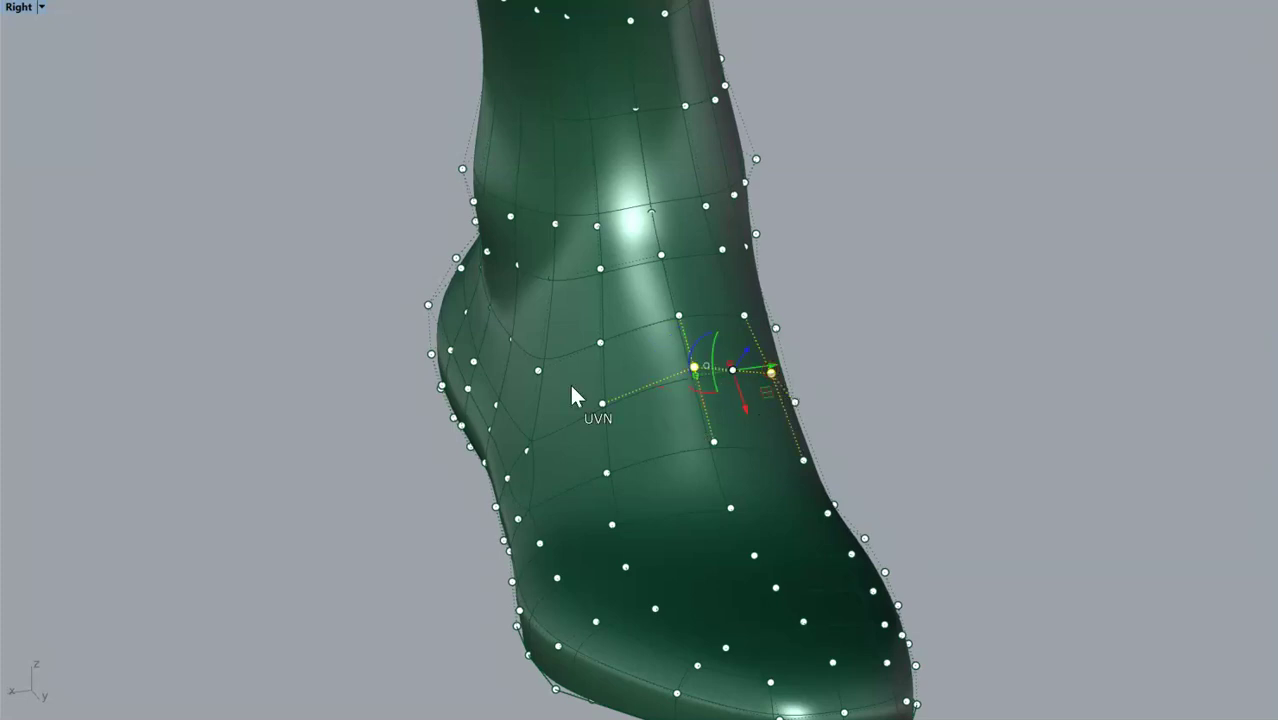
{"action": "left_click", "coordinate": [602, 403], "text": "shift"}
{"action": "left_click", "coordinate": [607, 473], "text": "shift"}
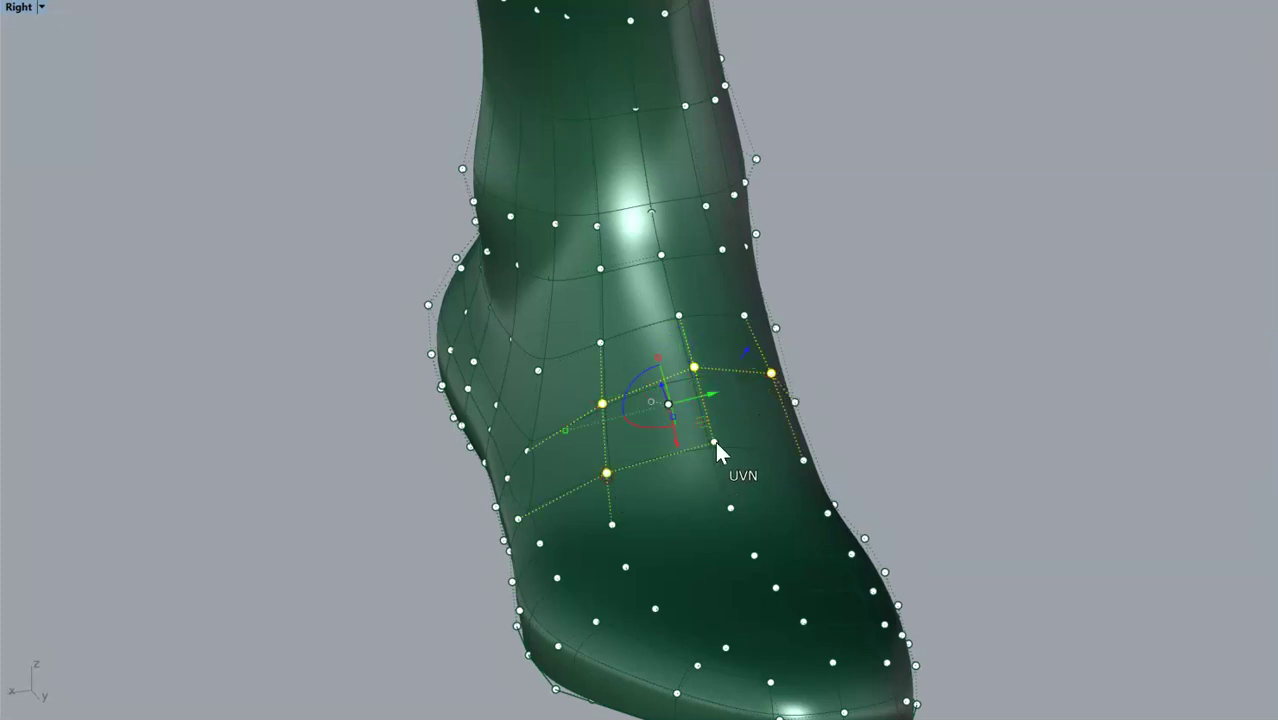
{"action": "left_click", "coordinate": [714, 441], "text": "shift"}
{"action": "left_click", "coordinate": [803, 460], "text": "shift"}
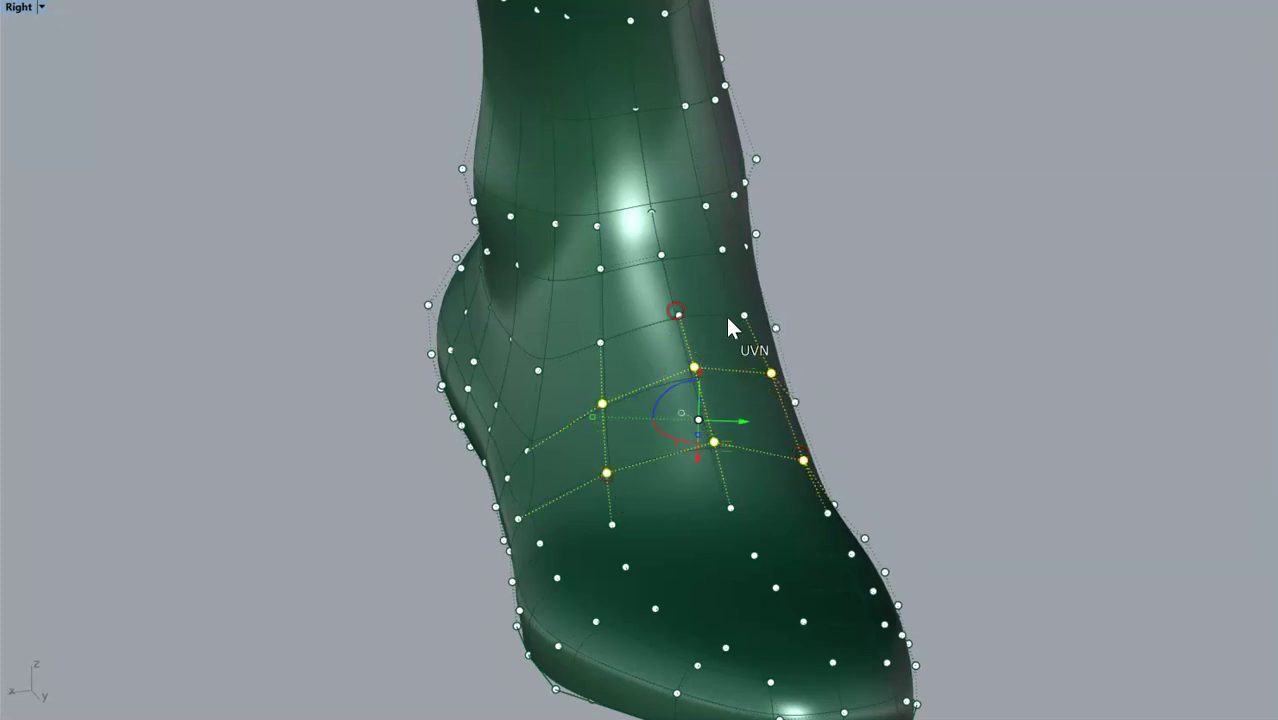
{"action": "left_click", "coordinate": [677, 313], "text": "shift"}
{"action": "left_click", "coordinate": [744, 315], "text": "shift"}
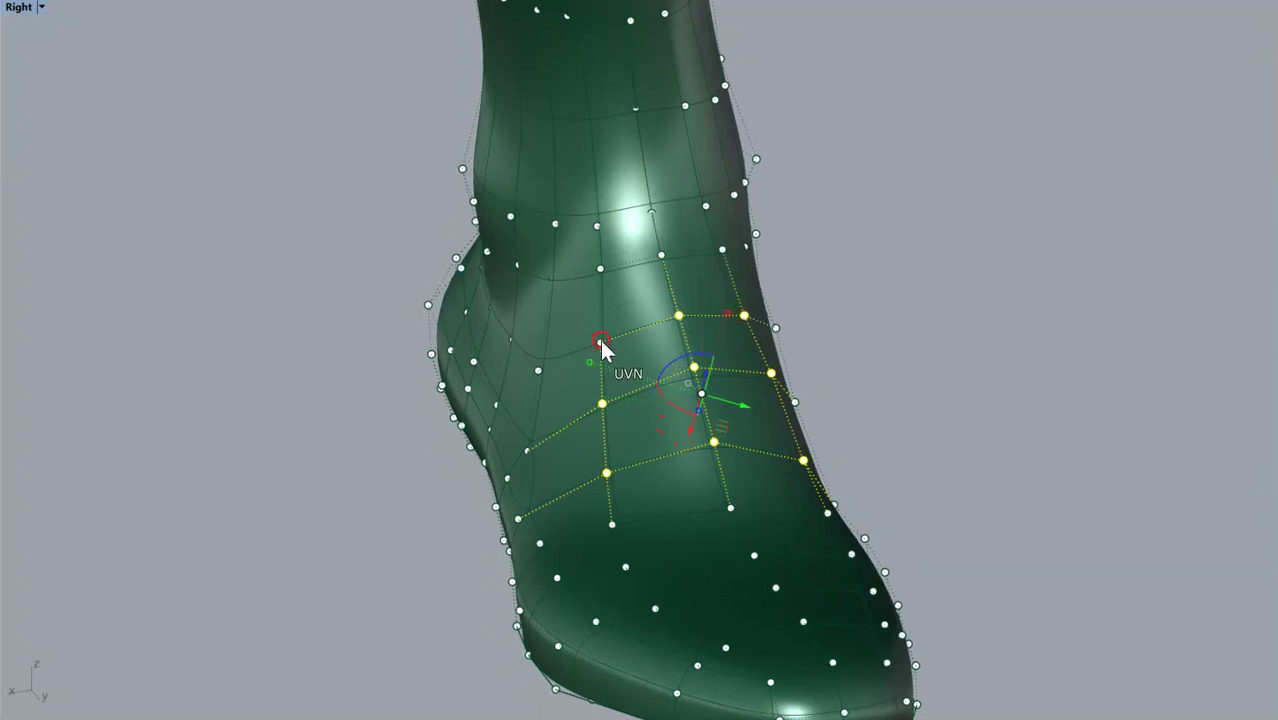
{"action": "right_click_drag", "start_coordinate": [608, 342], "coordinate": [713, 363]}
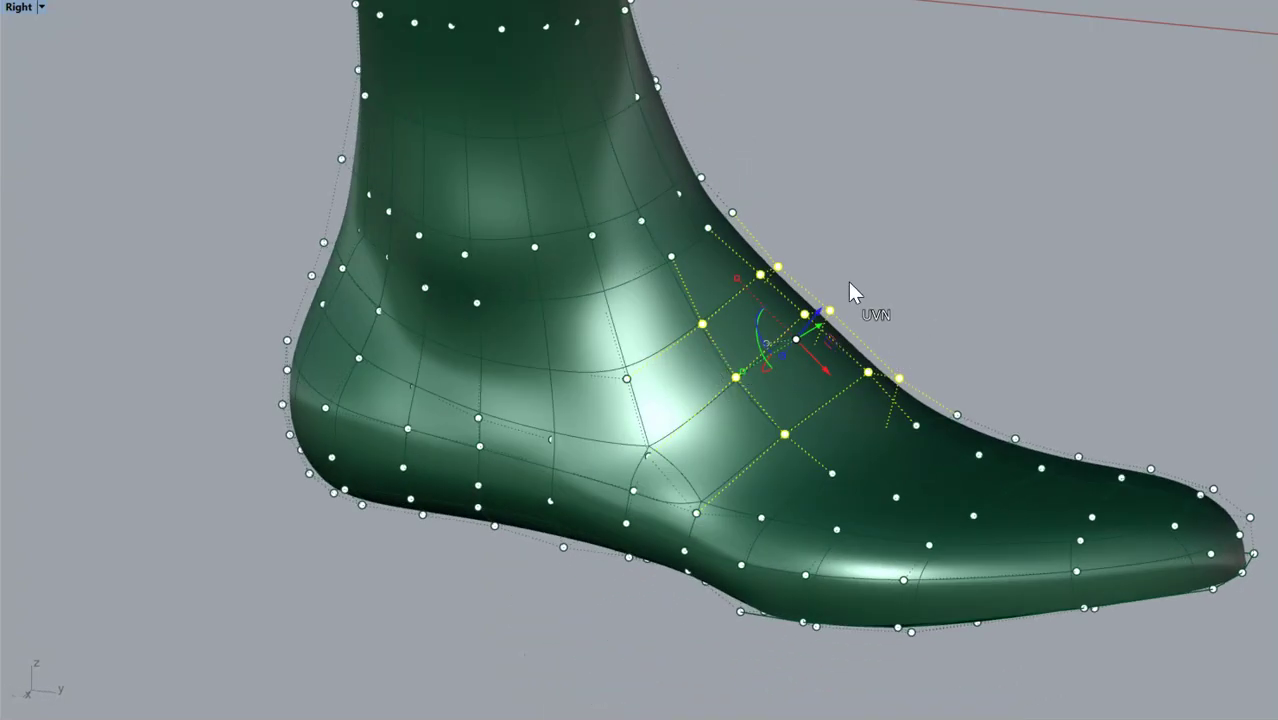
{"action": "left_click_drag", "start_coordinate": [827, 314], "coordinate": [876, 303]}
{"action": "mouse_move", "coordinate": [876, 303]}
{"action": "right_mouse_down"}
{"action": "mouse_move", "coordinate": [890, 285]}
{"action": "mouse_move", "coordinate": [868, 294]}
{"action": "right_mouse_up"}
{"action": "key", "text": "Escape"}
{"action": "key", "text": "Escape"}
- Try pulling four adjacent faces on top of the instep outward along their normal and inspect the shape from the opposite side
{"action": "right_click_drag", "start_coordinate": [902, 351], "coordinate": [733, 456]}
{"action": "left_click", "coordinate": [670, 434], "text": "ctrl+shift"}
{"action": "left_click", "coordinate": [621, 398], "text": "ctrl+shift"}
{"action": "left_click", "coordinate": [621, 372], "text": "ctrl+shift"}
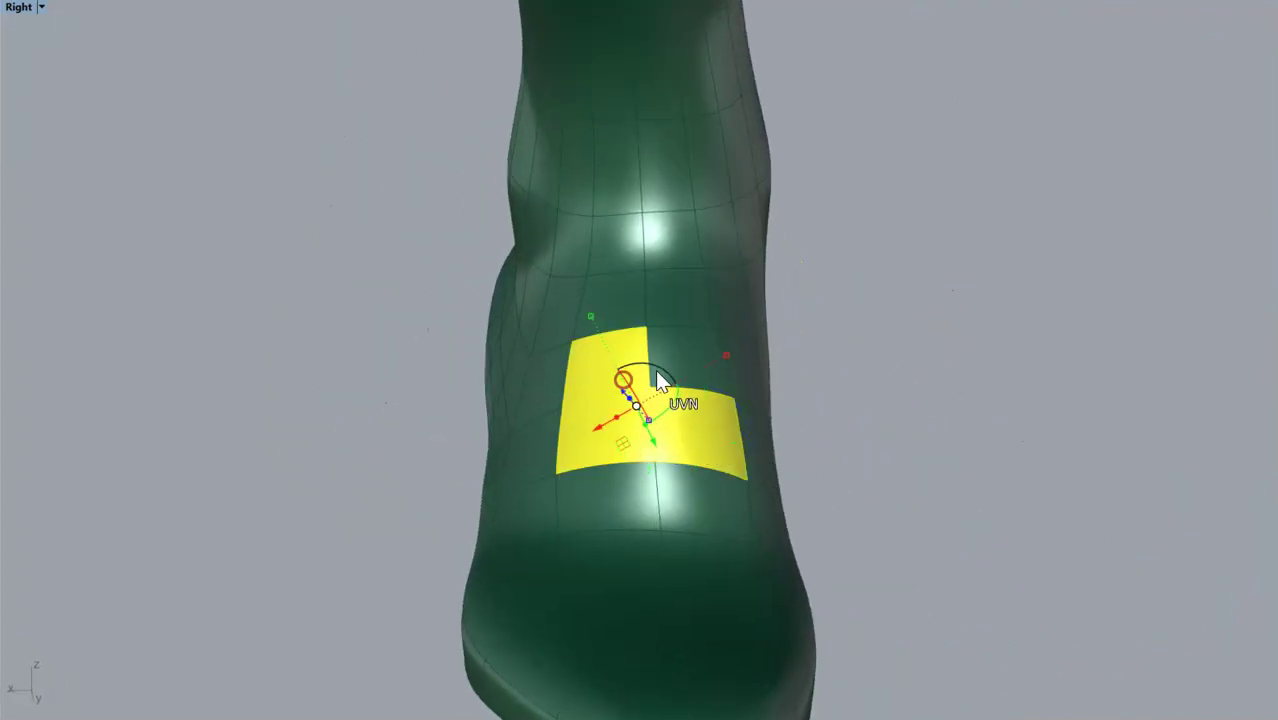
{"action": "left_click", "coordinate": [705, 365], "text": "ctrl+shift"}
{"action": "right_click_drag", "start_coordinate": [705, 365], "coordinate": [768, 400]}
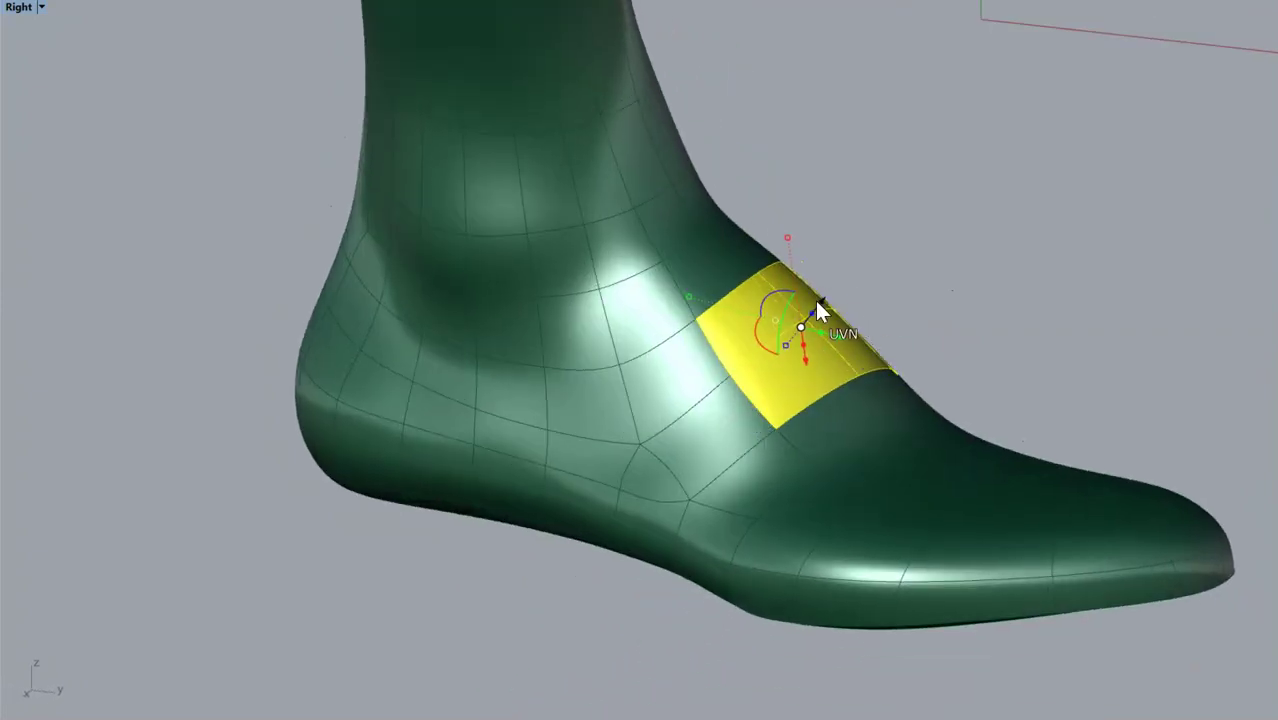
{"action": "left_click_drag", "start_coordinate": [821, 298], "coordinate": [903, 300]}
{"action": "left_click", "coordinate": [927, 298]}
{"action": "right_click_drag", "start_coordinate": [927, 298], "coordinate": [676, 287]}
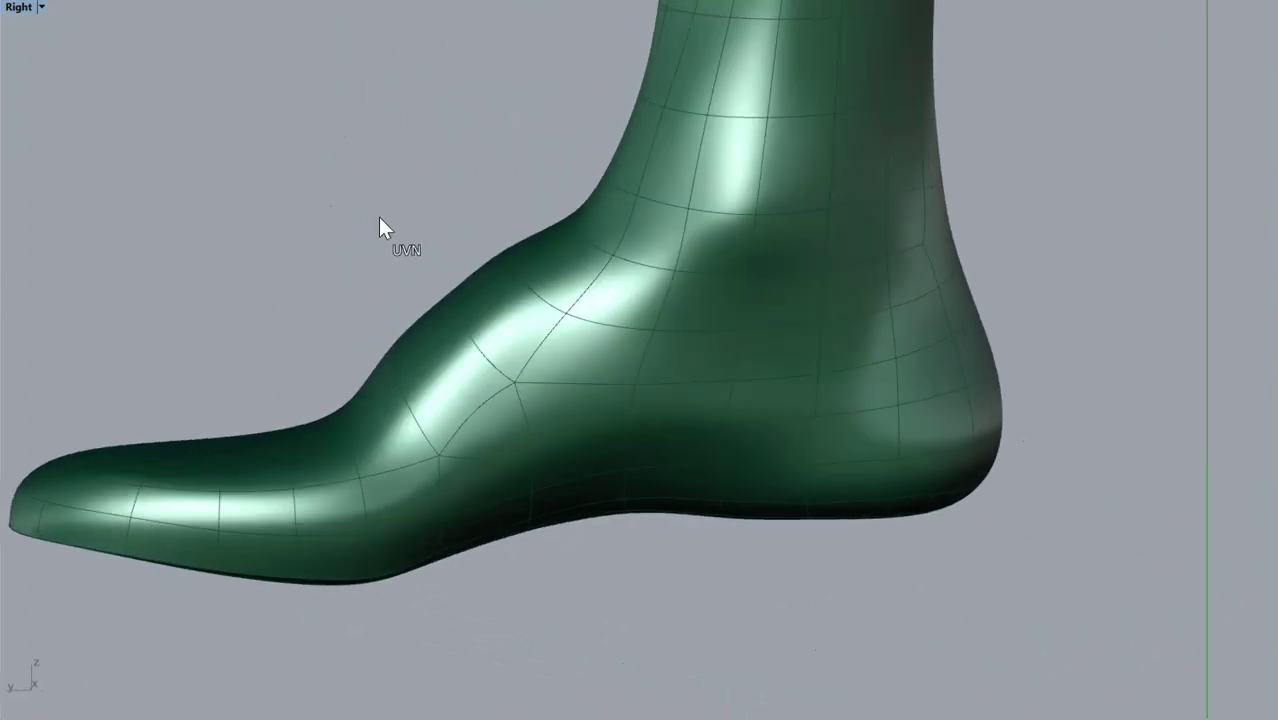
- Undo the trial moves on the instep and clear the point selection
{"action": "key", "text": "ctrl+z"}
{"action": "key", "text": "ctrl+z"}
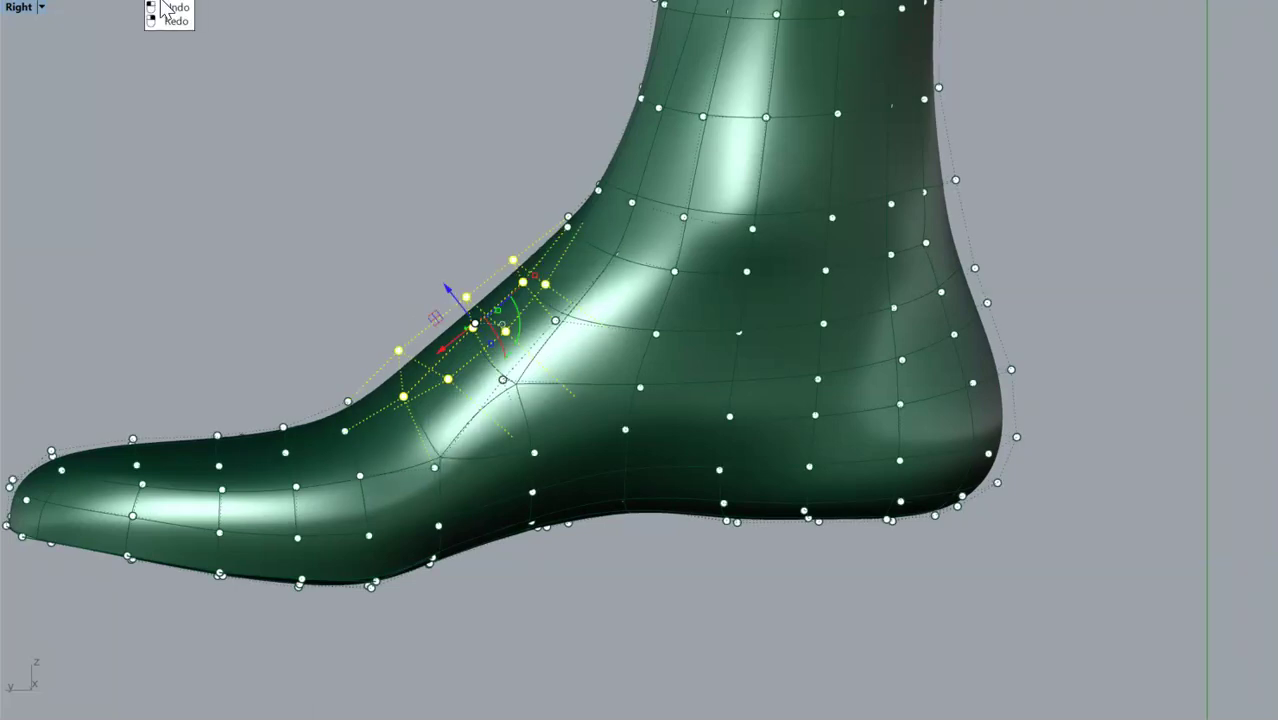
{"action": "left_click", "coordinate": [158, 93]}
{"action": "key", "text": "Escape"}
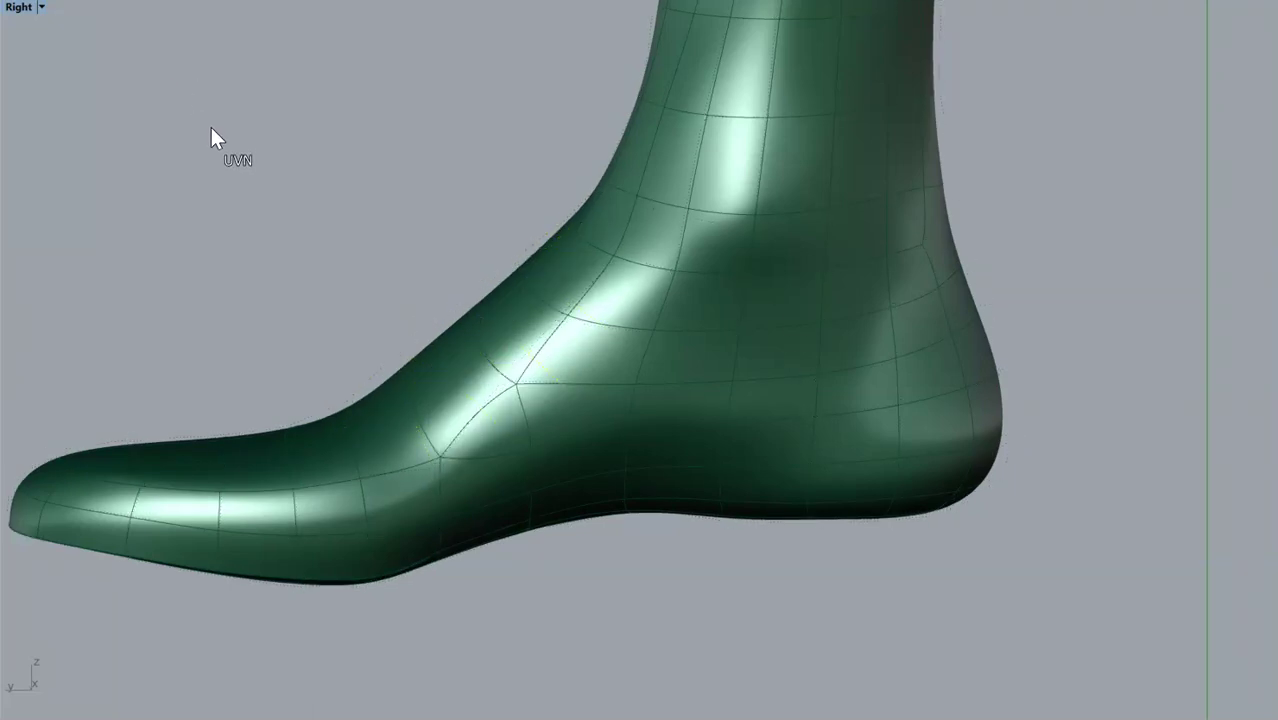
- Nudge the edge loop around the ankle slightly upward and deselect it
{"action": "left_click", "coordinate": [720, 216]}
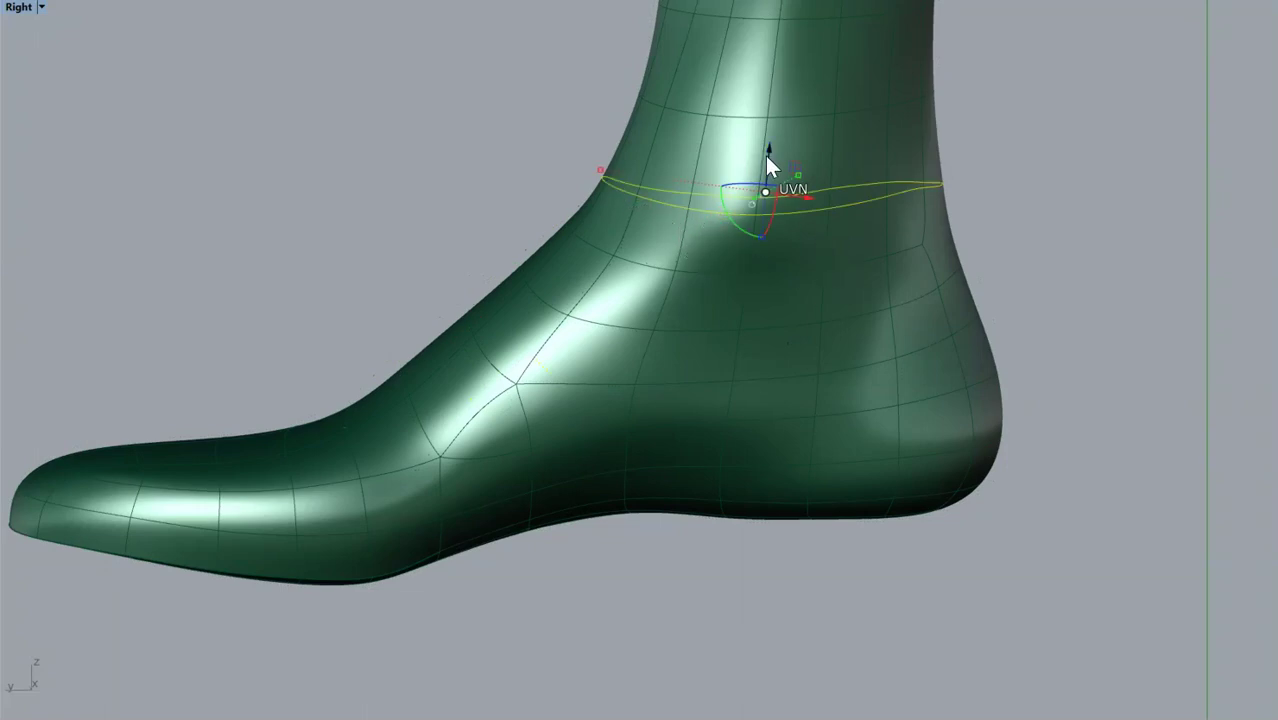
{"action": "left_click_drag", "start_coordinate": [768, 155], "coordinate": [766, 152]}
{"action": "left_click", "coordinate": [1004, 202]}
{"action": "right_click_drag", "start_coordinate": [682, 327], "coordinate": [697, 395]}
- Turn on the last's control points and select all the points around the toe tip in the side view
{"action": "left_click", "coordinate": [343, 488]}
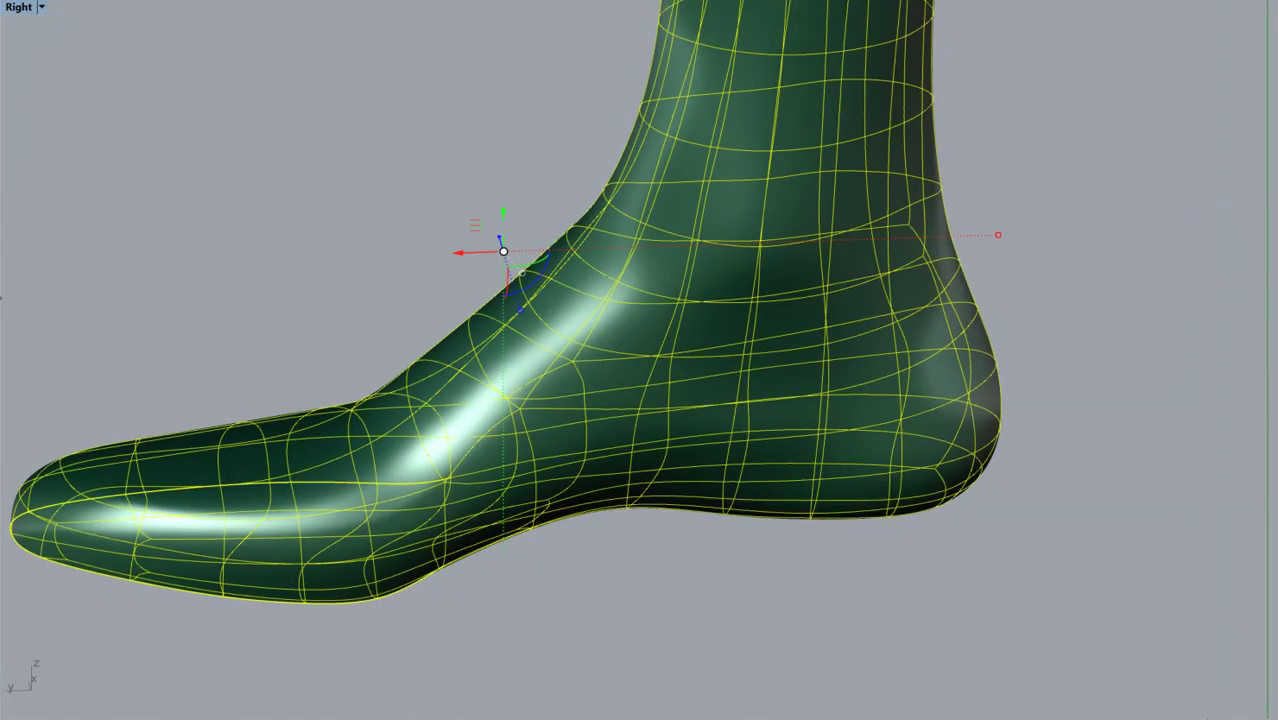
{"action": "key", "text": "F10"}
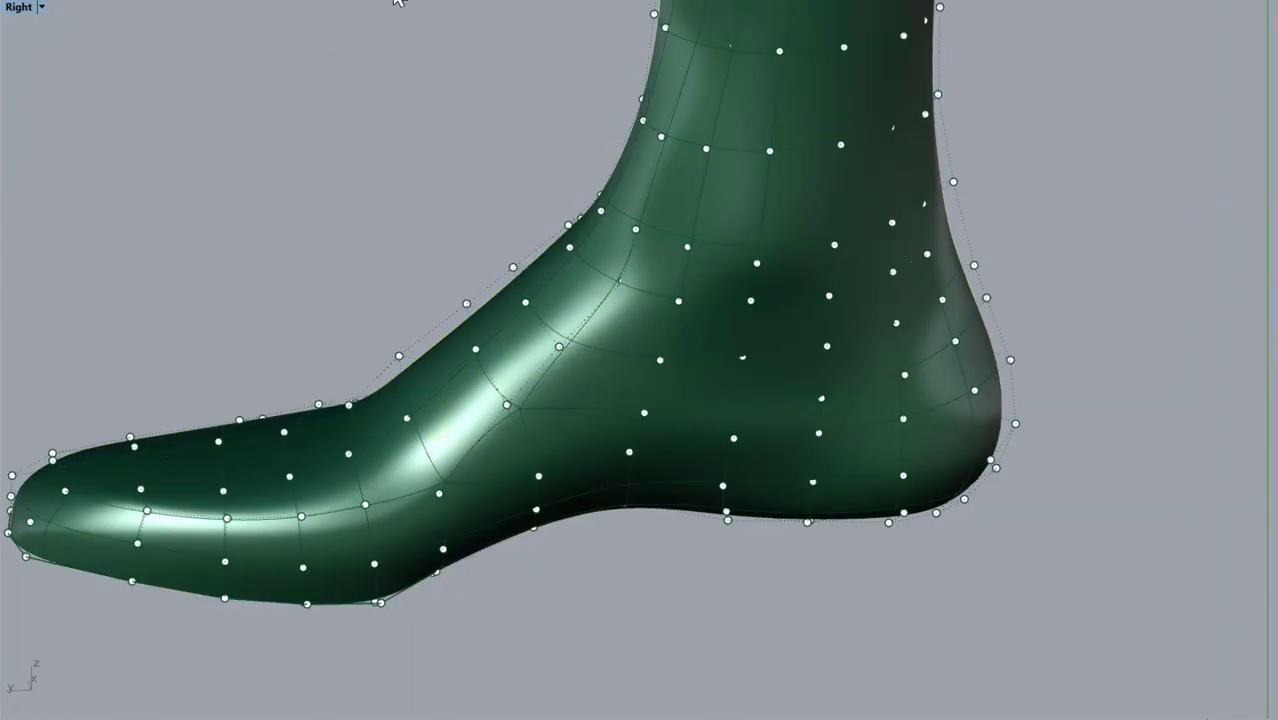
{"action": "right_click_drag", "start_coordinate": [432, 227], "coordinate": [205, 190]}
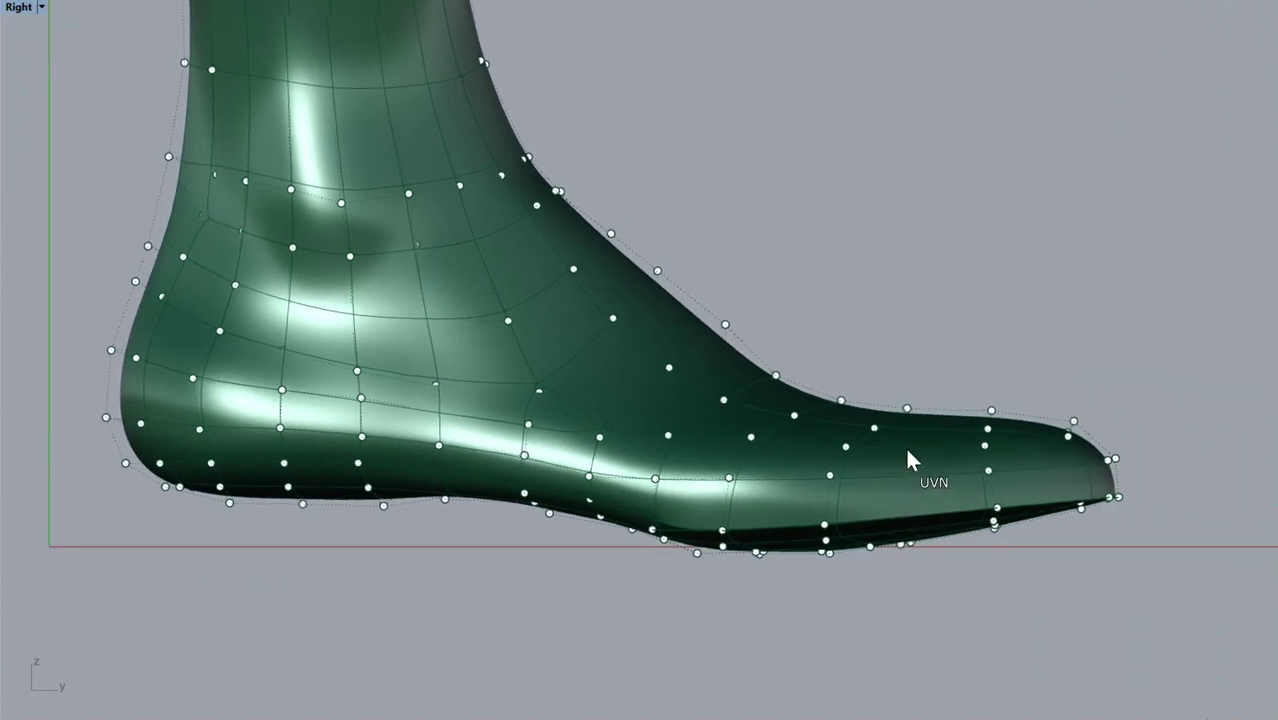
{"action": "left_click_drag", "start_coordinate": [957, 360], "coordinate": [1159, 568]}
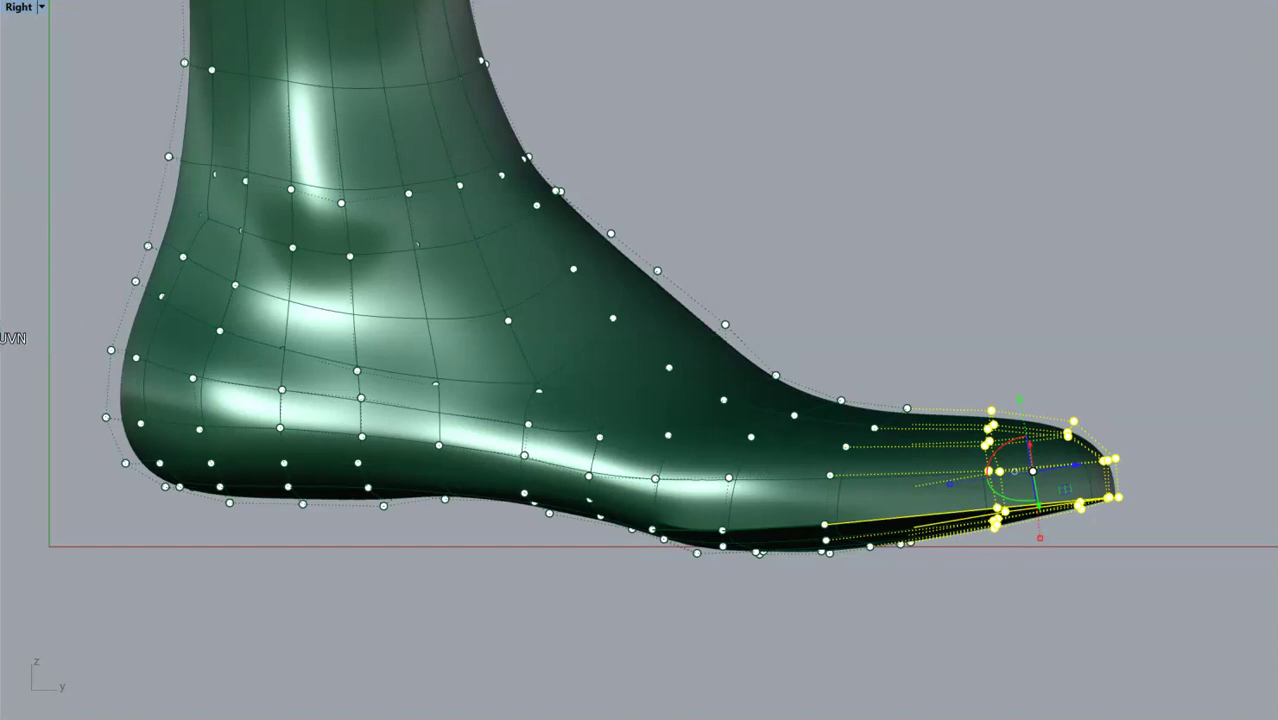
- Turn off UVN dragging, align the gumball to World, and move the selected toe points slightly forward to lengthen the toe
{"action": "left_click", "coordinate": [2, 308]}
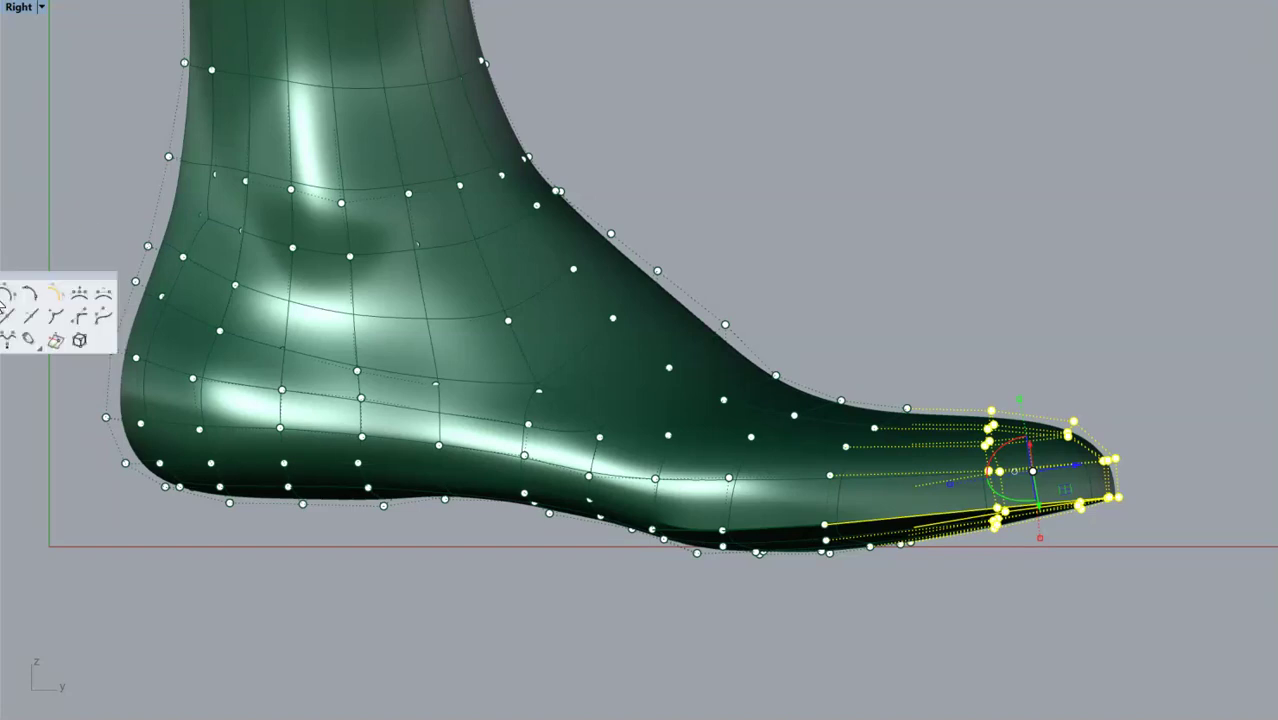
{"action": "left_click", "coordinate": [33, 350]}
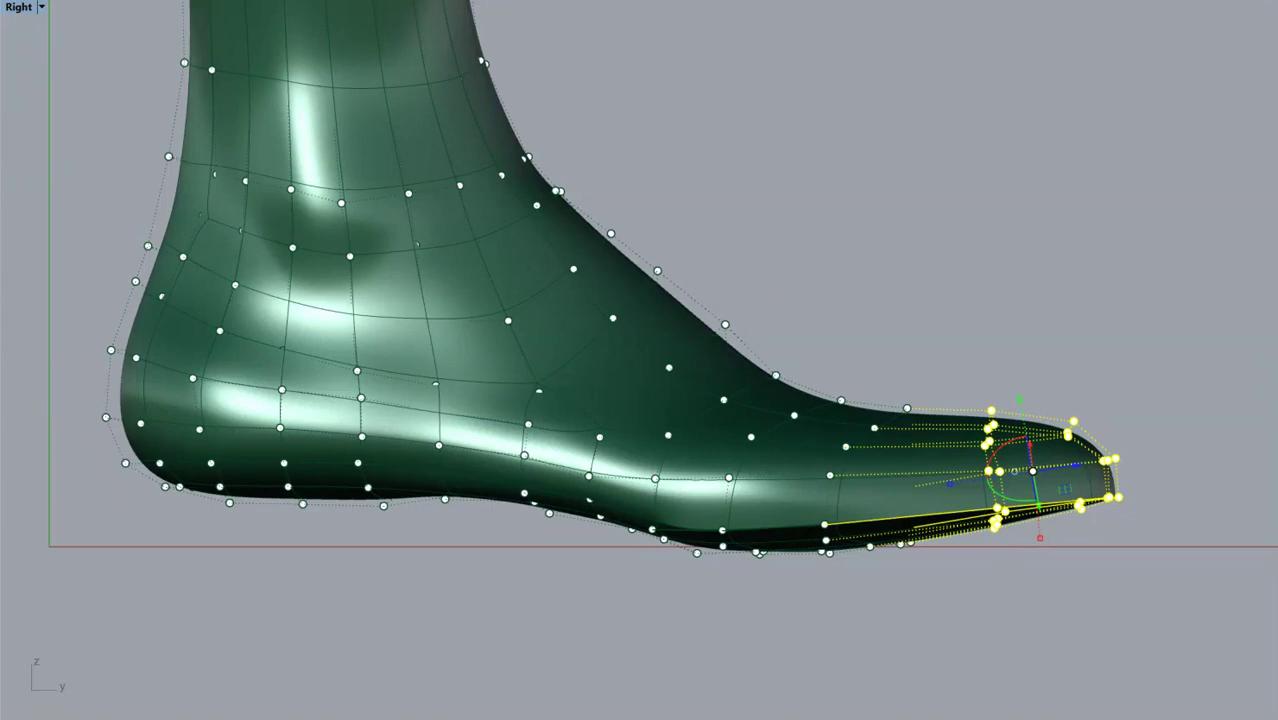
{"action": "right_click", "coordinate": [686, 718]}
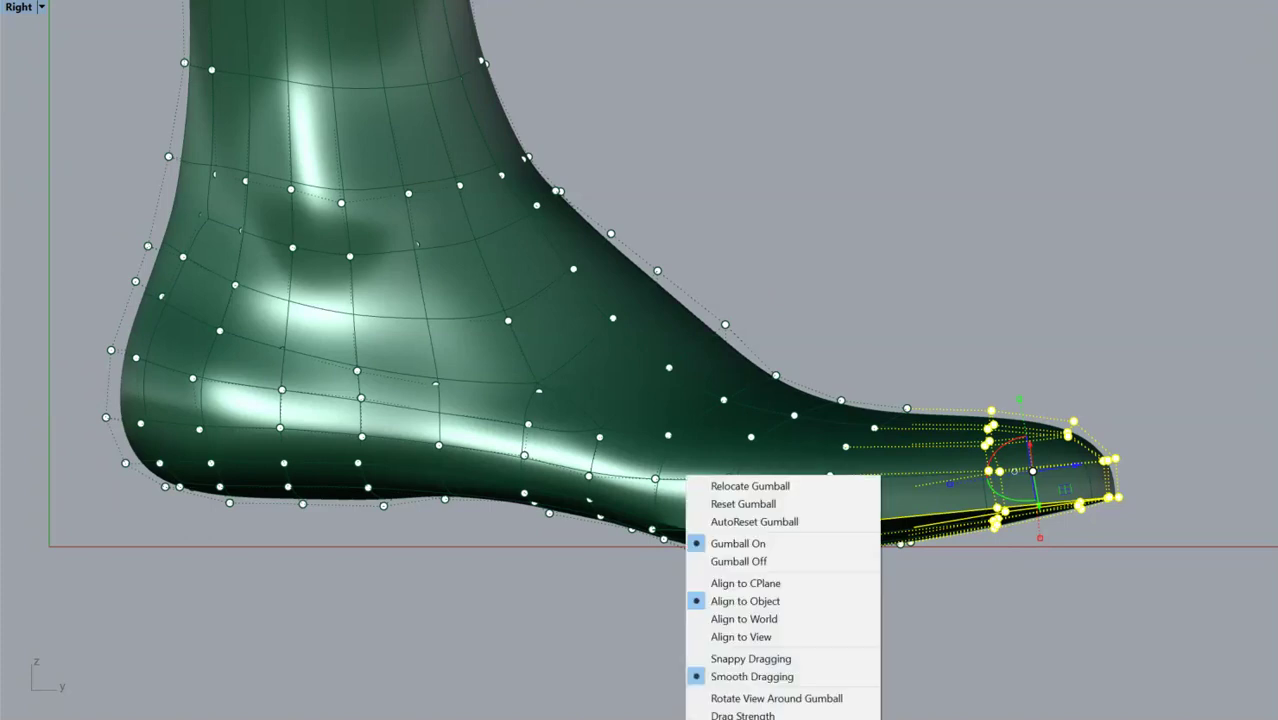
{"action": "left_click", "coordinate": [701, 621]}
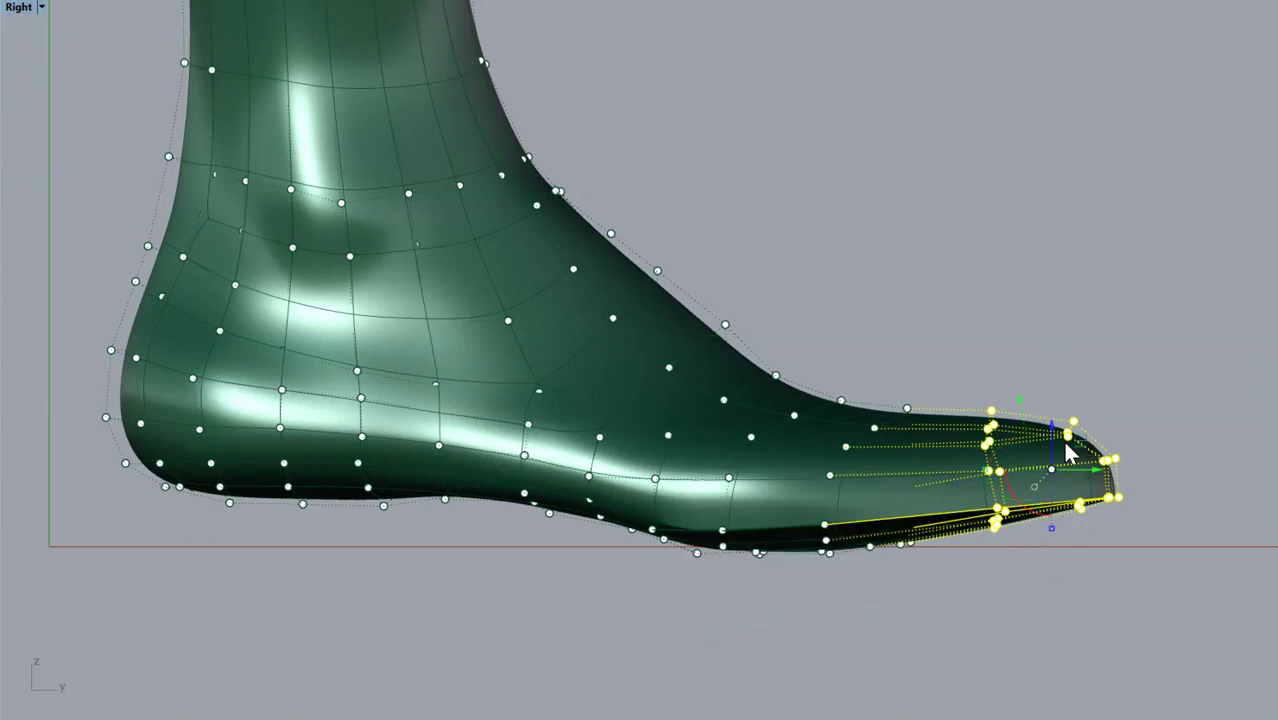
{"action": "left_click_drag", "start_coordinate": [1077, 441], "coordinate": [1102, 440]}
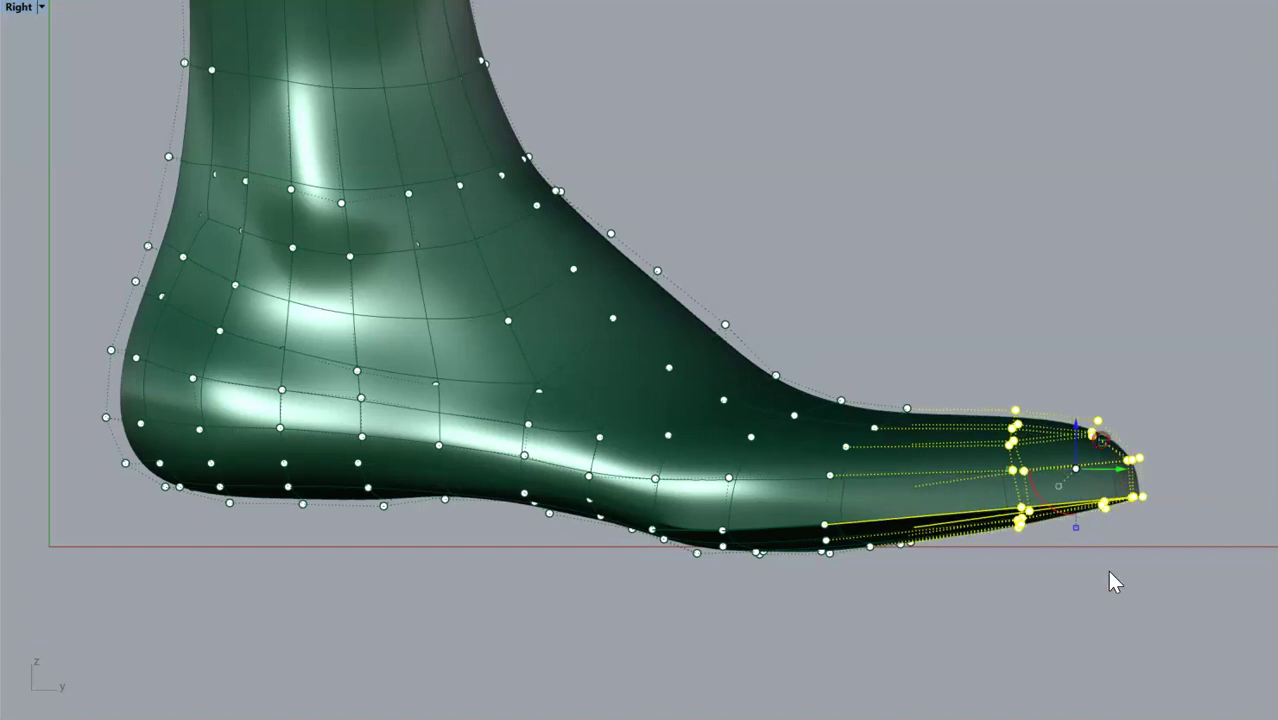
{"action": "left_click", "coordinate": [1110, 598]}
- Raise the control points along the top of the toe and adjust the upper front points to make the tip fuller
{"action": "right_click_drag", "start_coordinate": [1067, 431], "coordinate": [979, 456]}
{"action": "left_click_drag", "start_coordinate": [848, 369], "coordinate": [1011, 472]}
{"action": "left_click_drag", "start_coordinate": [954, 410], "coordinate": [1014, 454]}
{"action": "left_click", "coordinate": [1031, 392]}
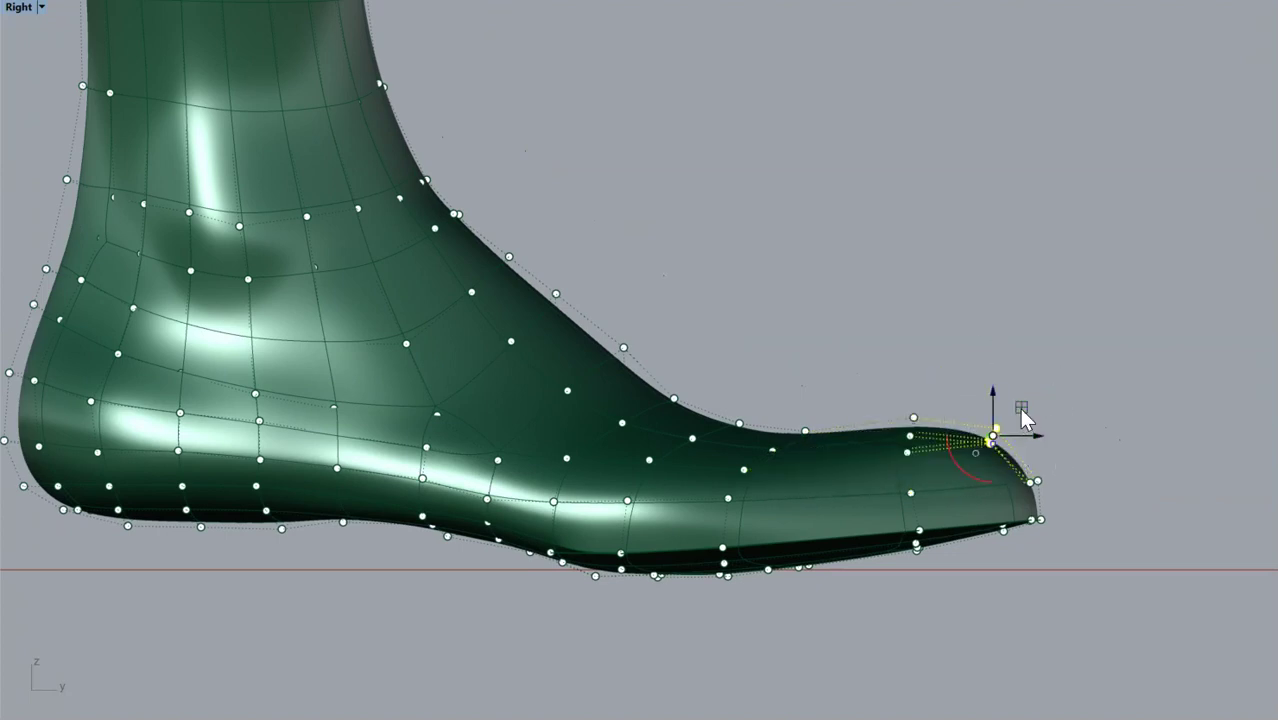
{"action": "left_click", "coordinate": [1112, 472]}
- Viewing the last from above, move the two front corner points of the toe slightly outward to square off the tip
{"action": "right_click_drag", "start_coordinate": [857, 311], "coordinate": [998, 456], "text": "ctrl+shift"}
{"action": "right_click_drag", "start_coordinate": [782, 342], "coordinate": [802, 584]}
{"action": "right_click_drag", "start_coordinate": [762, 479], "coordinate": [782, 490], "text": "ctrl+shift"}
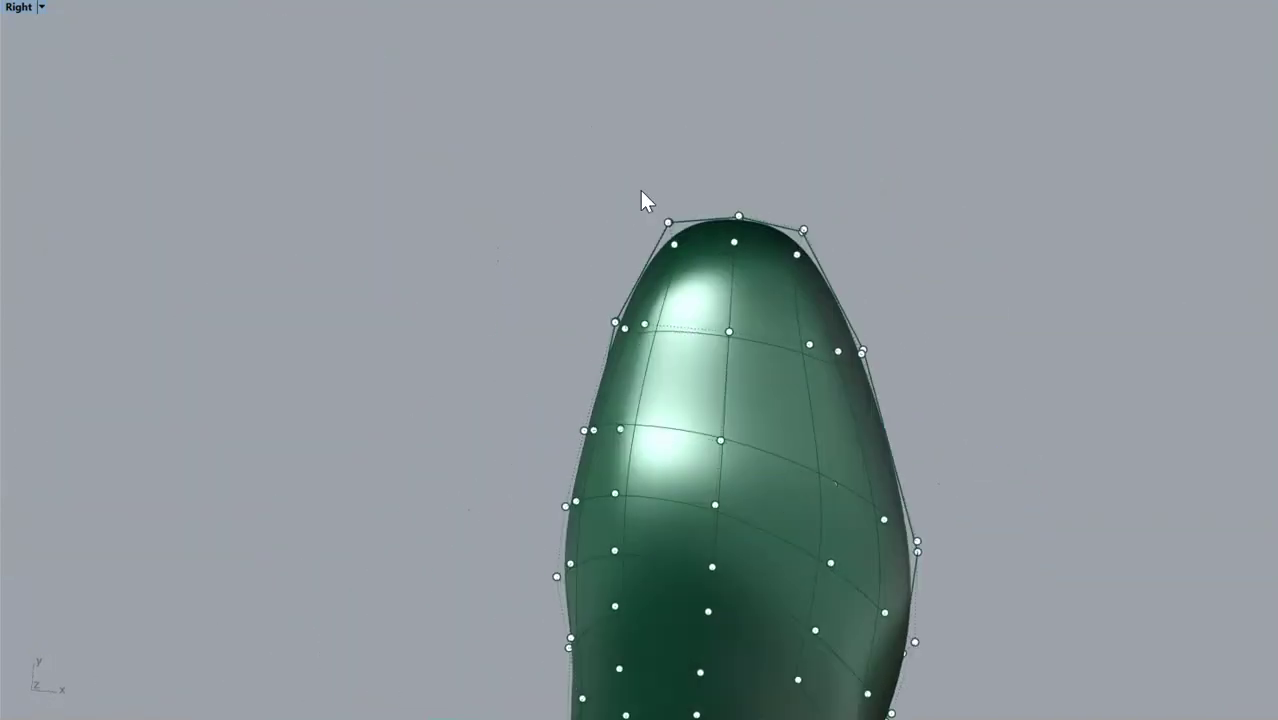
{"action": "left_click_drag", "start_coordinate": [676, 258], "coordinate": [694, 268]}
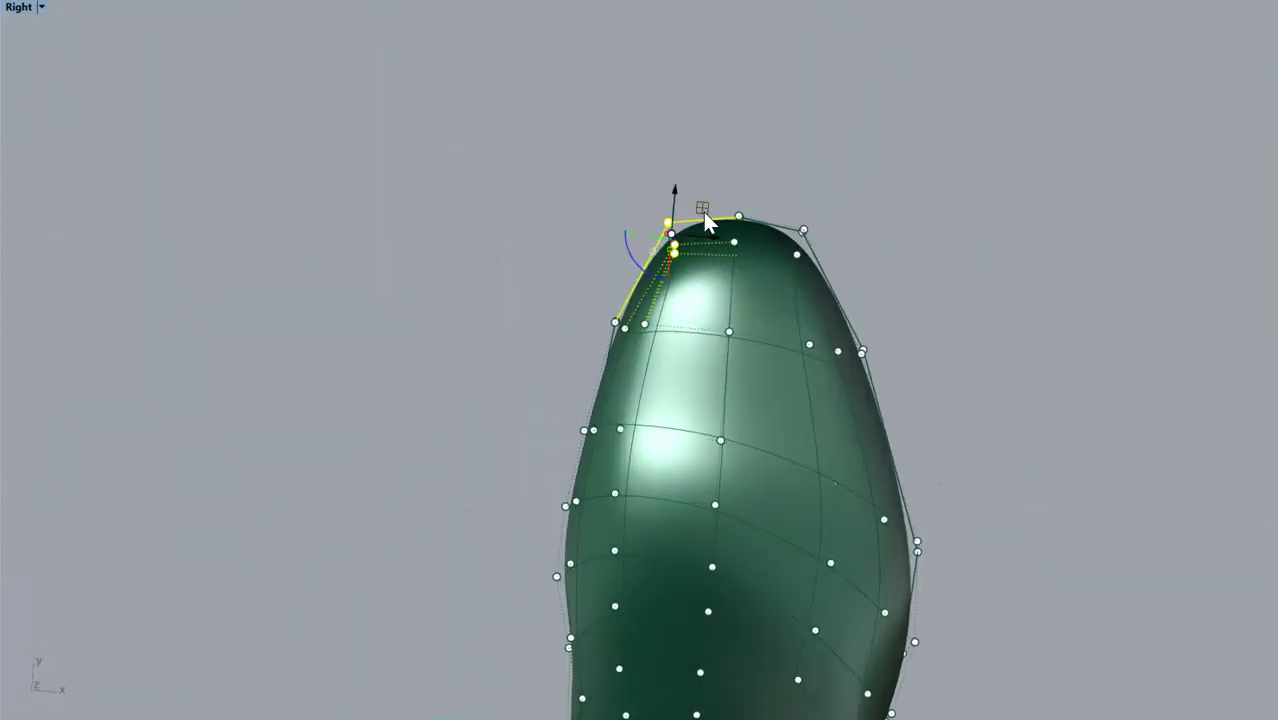
{"action": "left_click_drag", "start_coordinate": [704, 210], "coordinate": [834, 251]}
{"action": "left_click", "coordinate": [936, 308]}
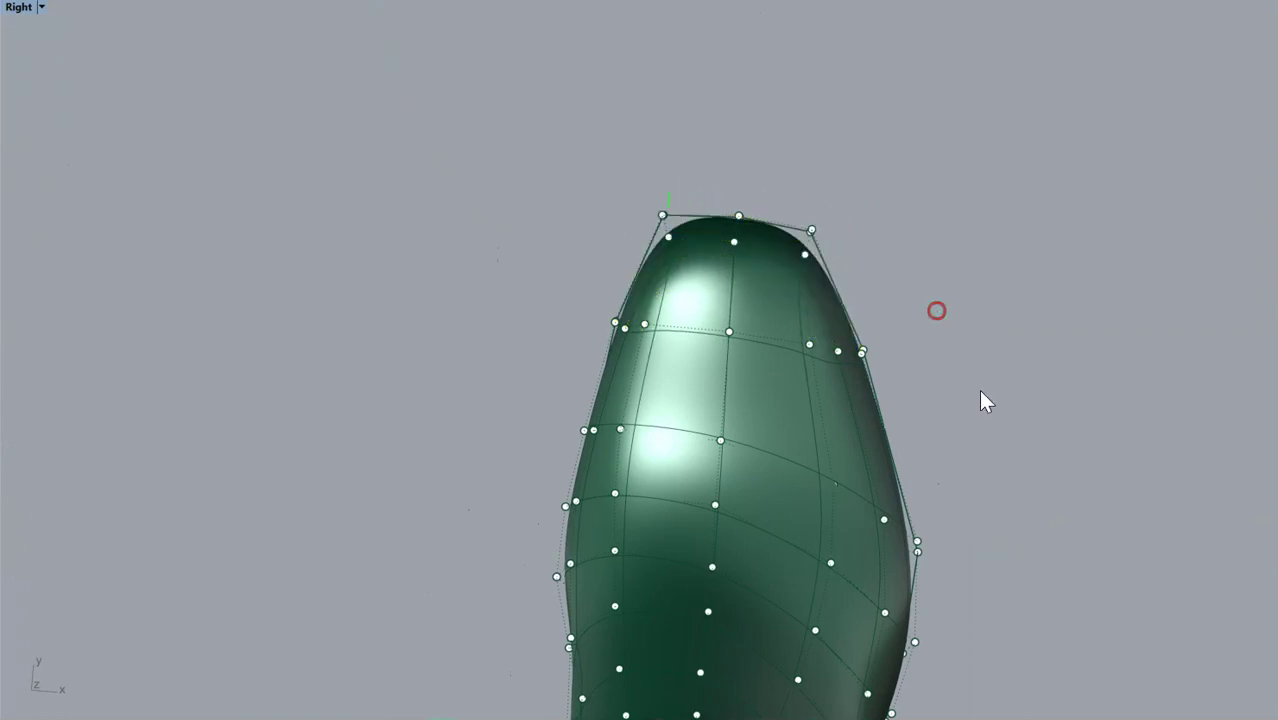
- Scale the toe points slightly narrower across the width, and narrow the front row of points a little more
{"action": "left_click_drag", "start_coordinate": [516, 160], "coordinate": [927, 384]}
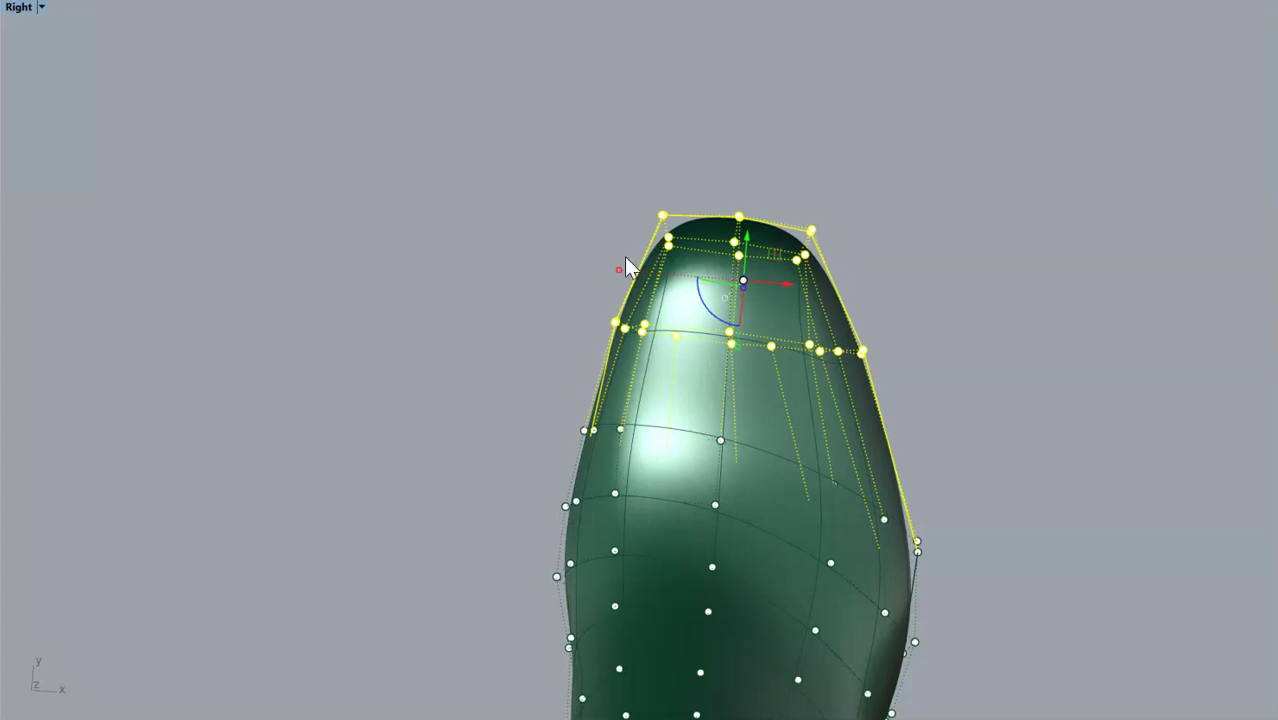
{"action": "mouse_move", "coordinate": [622, 266]}
{"action": "left_mouse_down"}
{"action": "mouse_move", "coordinate": [613, 271]}
{"action": "mouse_move", "coordinate": [631, 271]}
{"action": "left_mouse_up"}
{"action": "left_click", "coordinate": [1045, 357]}
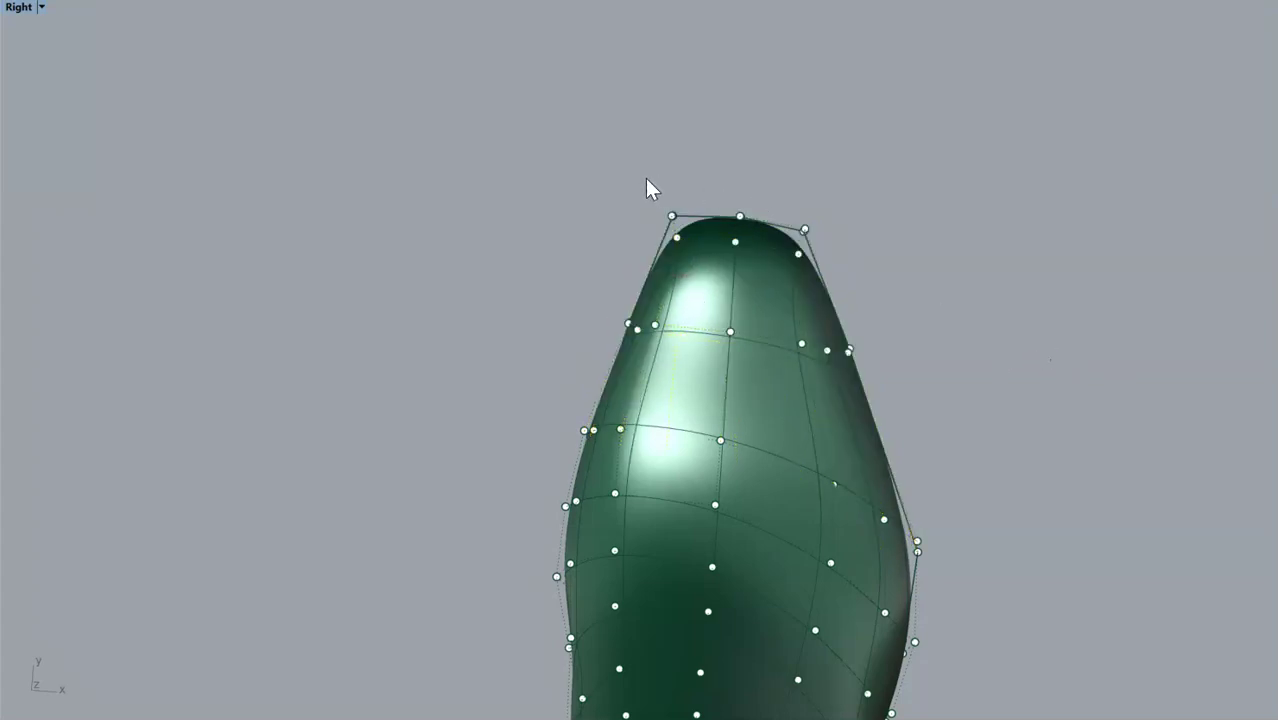
{"action": "left_click_drag", "start_coordinate": [646, 181], "coordinate": [894, 295]}
{"action": "left_click_drag", "start_coordinate": [672, 236], "coordinate": [680, 237]}
{"action": "left_click", "coordinate": [873, 284]}
- Return to a side view and lower the control points along the top of the toe slightly
{"action": "right_click_drag", "start_coordinate": [1113, 480], "coordinate": [933, 340]}
{"action": "right_click_drag", "start_coordinate": [847, 414], "coordinate": [848, 389]}
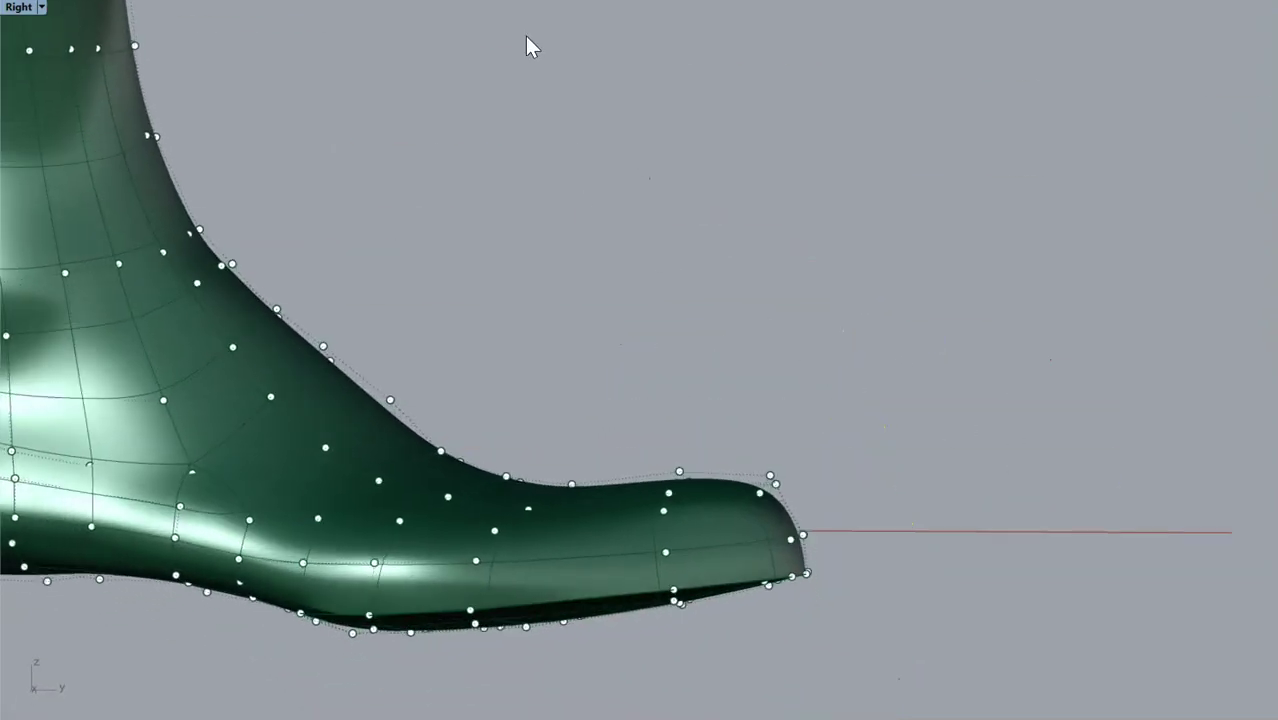
{"action": "left_click", "coordinate": [398, 0]}
{"action": "left_click_drag", "start_coordinate": [613, 399], "coordinate": [790, 510]}
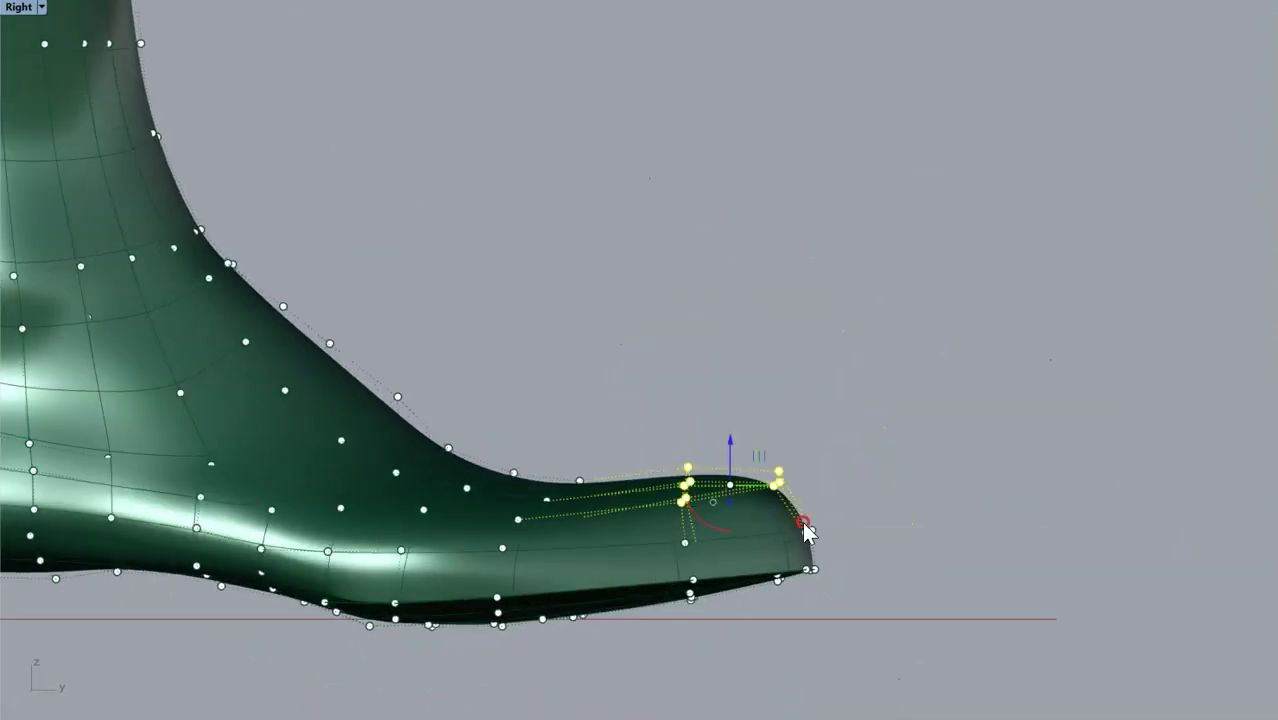
{"action": "left_click_drag", "start_coordinate": [729, 437], "coordinate": [726, 446]}
{"action": "left_click", "coordinate": [787, 397]}
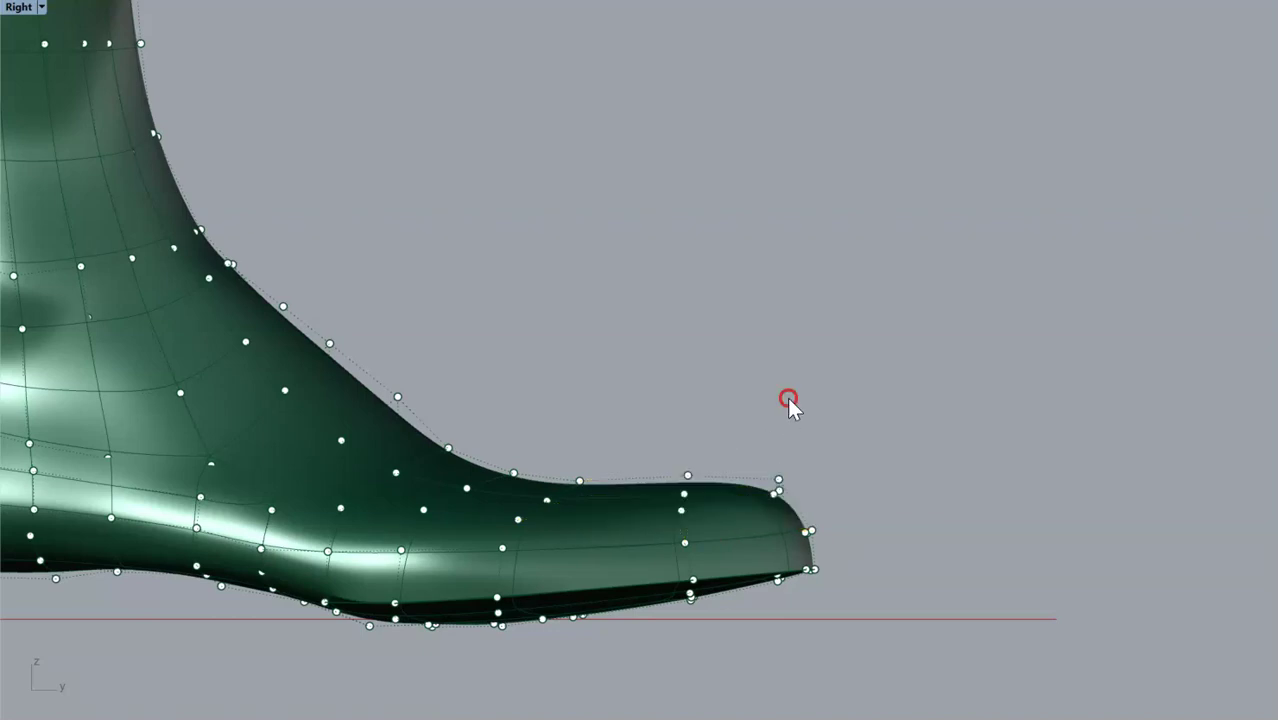
- Lower the upper front points of the toe tip further and bring the row behind them down slightly
{"action": "left_click_drag", "start_coordinate": [800, 503], "coordinate": [800, 503]}
{"action": "left_click_drag", "start_coordinate": [779, 434], "coordinate": [776, 460]}
{"action": "left_click", "coordinate": [832, 452]}
{"action": "left_click_drag", "start_coordinate": [645, 434], "coordinate": [714, 522]}
{"action": "left_click_drag", "start_coordinate": [686, 452], "coordinate": [686, 446]}
{"action": "left_click", "coordinate": [742, 442]}
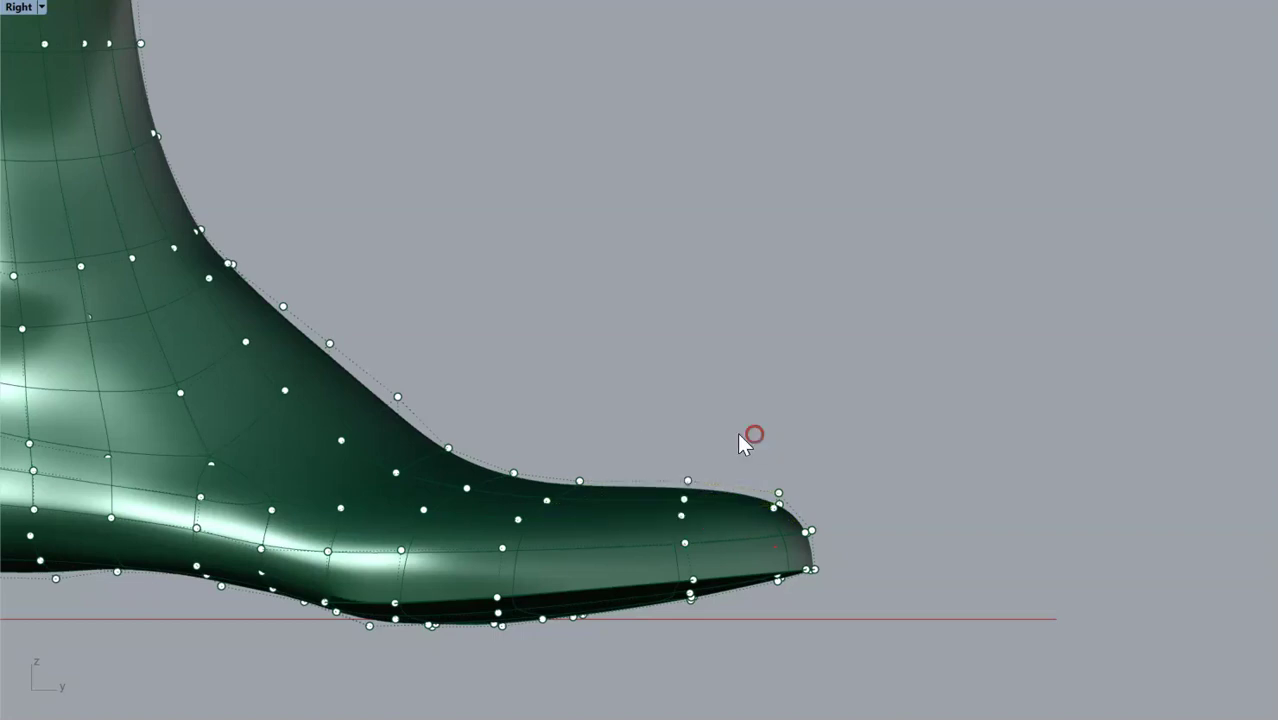
- Raise the rim row of control points at the ankle opening to extend the last upward
{"action": "scroll", "coordinate": [590, 361], "scroll_direction": "down", "scroll_amount": 4}
{"action": "right_click_drag", "start_coordinate": [391, 337], "coordinate": [562, 396]}
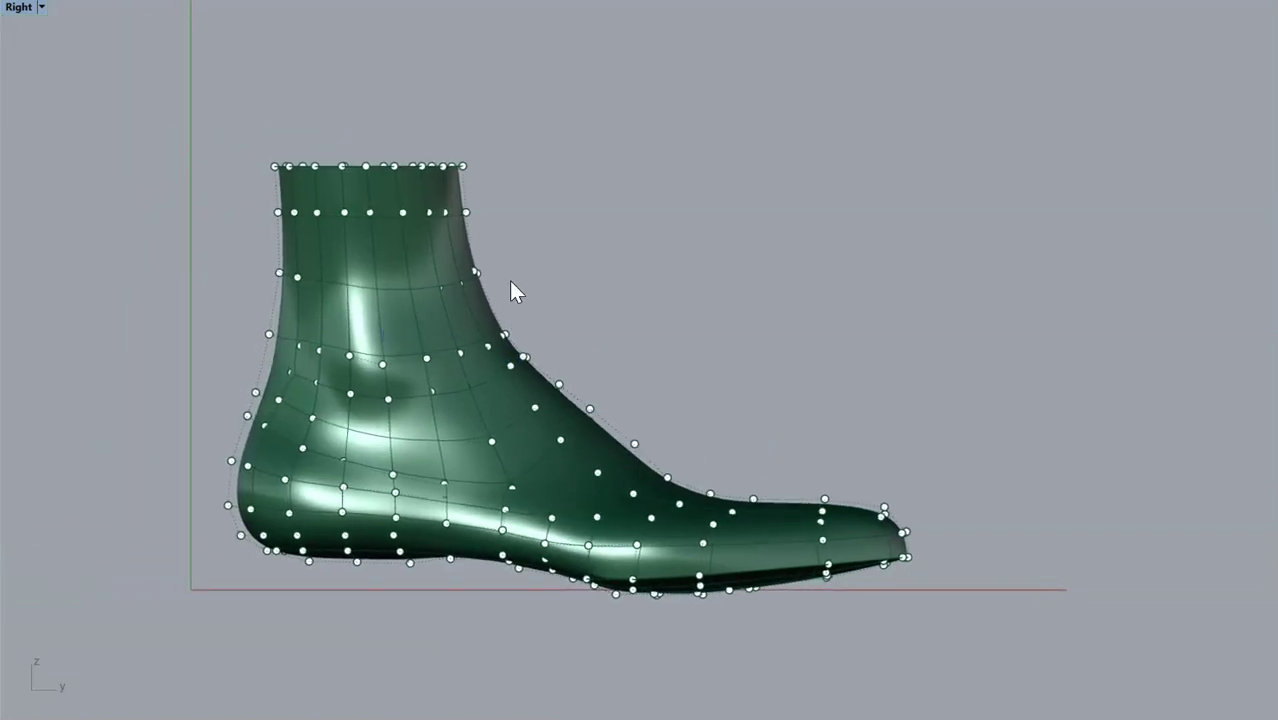
{"action": "left_click_drag", "start_coordinate": [254, 103], "coordinate": [519, 180]}
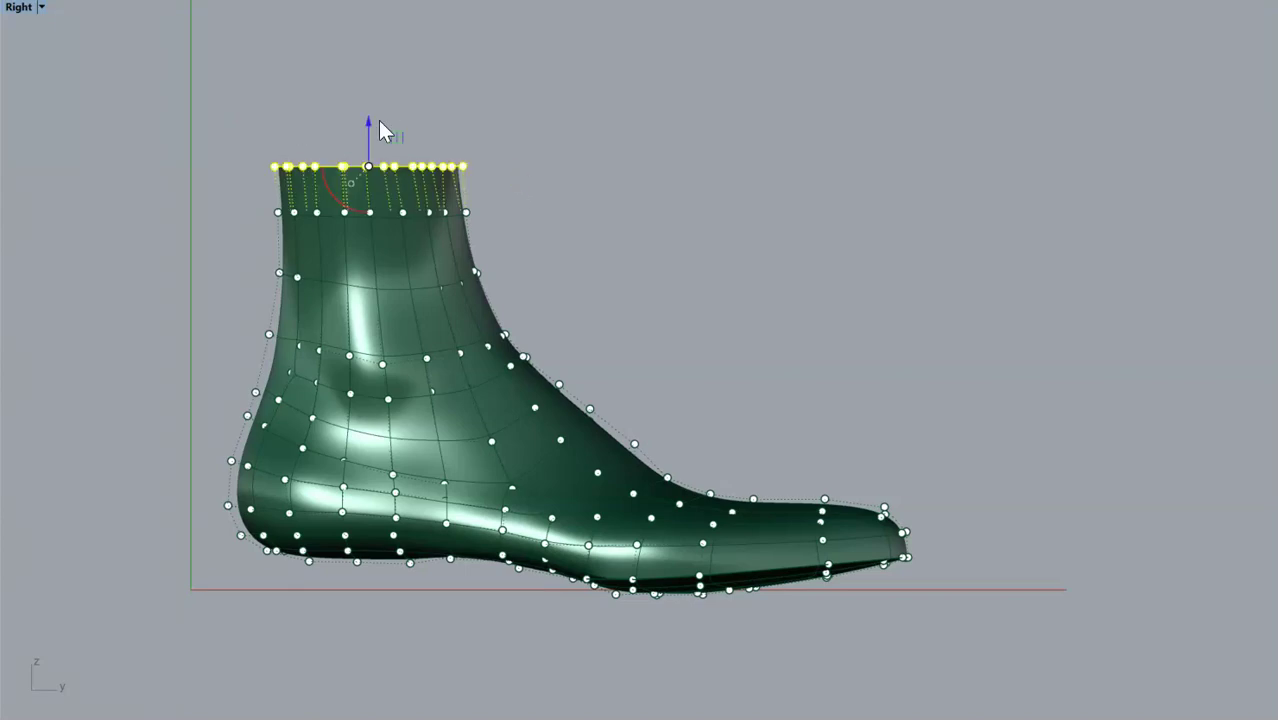
{"action": "left_click_drag", "start_coordinate": [379, 122], "coordinate": [369, 73]}
{"action": "left_click", "coordinate": [549, 159]}
- From the back view, shift the control points along one side of the ankle slightly outward
{"action": "right_click_drag", "start_coordinate": [479, 200], "coordinate": [679, 200], "text": "ctrl+shift"}
{"action": "scroll", "coordinate": [678, 430], "scroll_direction": "up", "scroll_amount": 6}
{"action": "right_click_drag", "start_coordinate": [684, 437], "coordinate": [653, 431], "text": "ctrl+shift"}
{"action": "left_click_drag", "start_coordinate": [550, 312], "coordinate": [550, 312]}
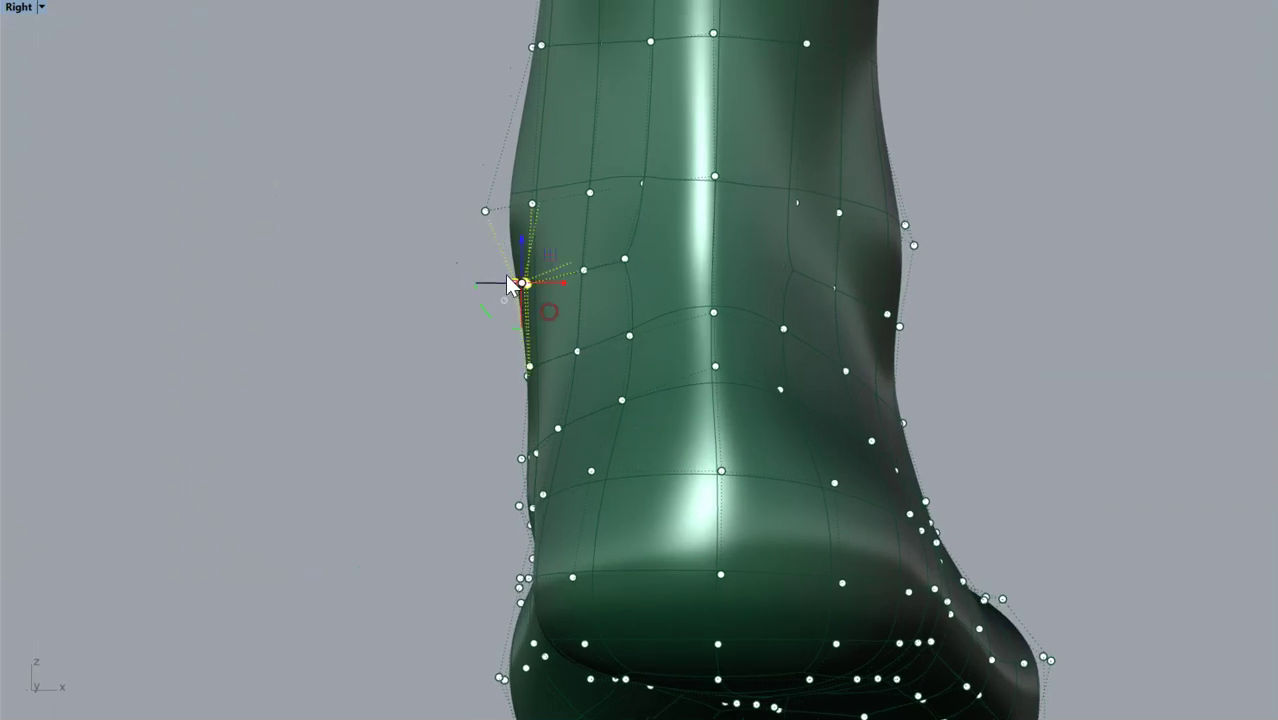
{"action": "left_click_drag", "start_coordinate": [471, 325], "coordinate": [549, 393]}
{"action": "left_click_drag", "start_coordinate": [556, 344], "coordinate": [546, 342]}
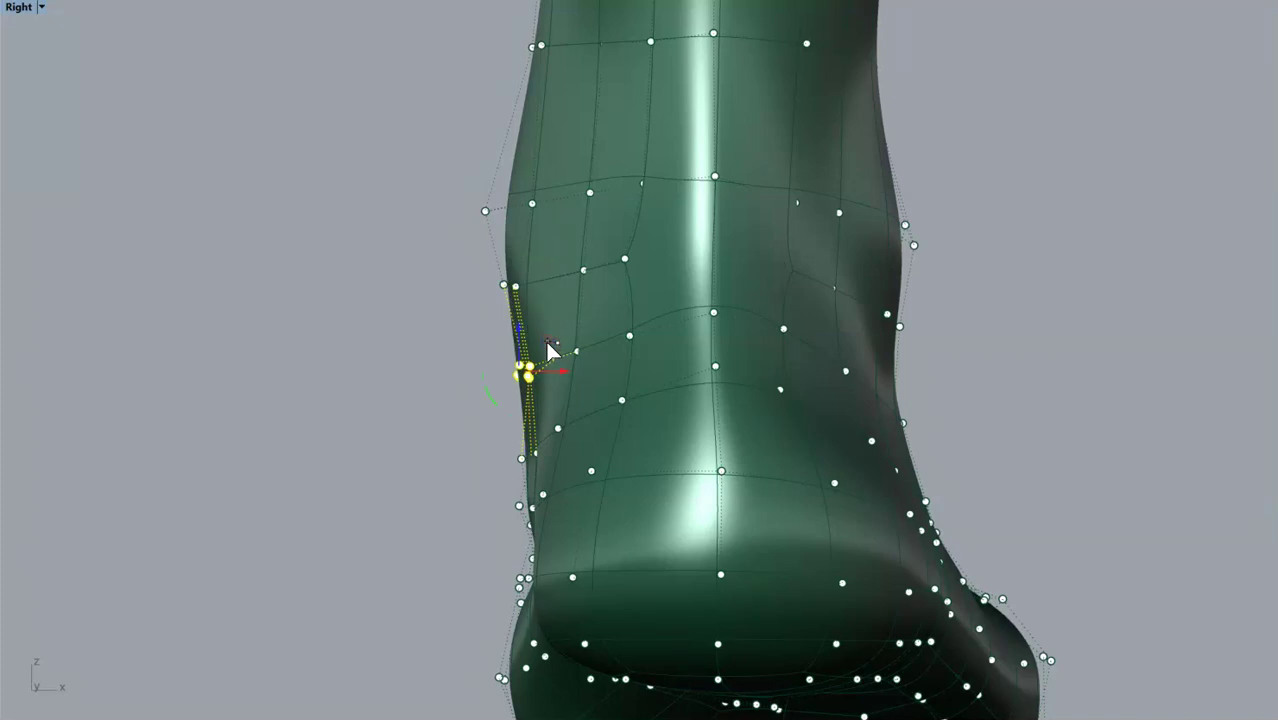
{"action": "left_click", "coordinate": [401, 361]}
- From the top view, move the control points at the ball of the foot outward and widen the adjacent row toward the toe
{"action": "right_click_drag", "start_coordinate": [397, 356], "coordinate": [483, 383], "text": "ctrl+shift"}
{"action": "scroll", "coordinate": [514, 375], "scroll_direction": "down", "scroll_amount": 1}
{"action": "scroll", "coordinate": [515, 375], "scroll_direction": "down", "scroll_amount": 3}
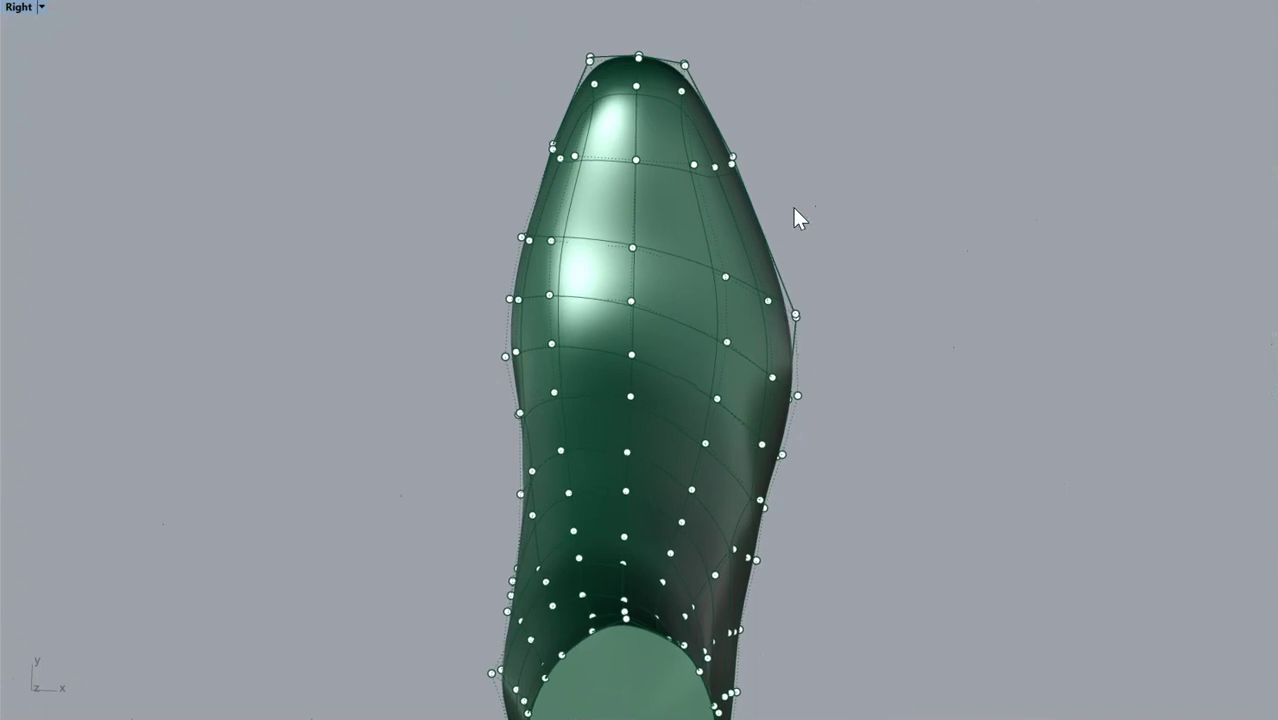
{"action": "left_click_drag", "start_coordinate": [749, 244], "coordinate": [824, 335]}
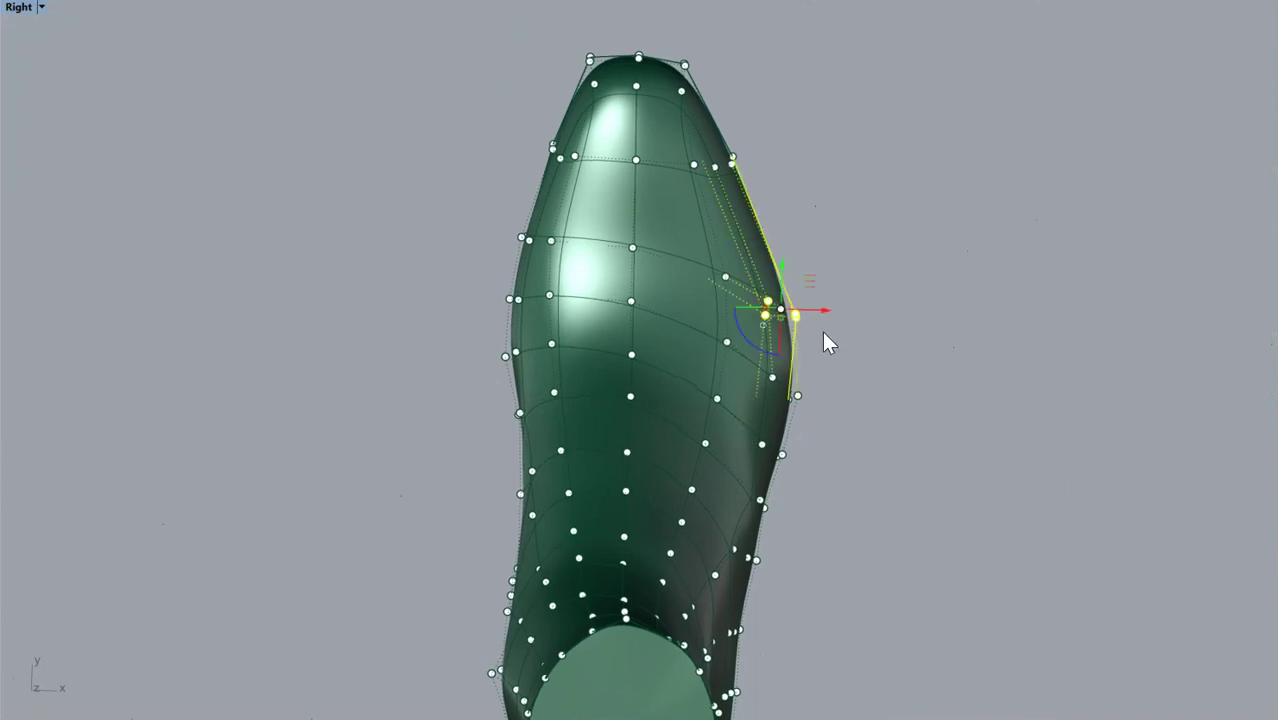
{"action": "left_click_drag", "start_coordinate": [816, 289], "coordinate": [822, 283]}
{"action": "left_click", "coordinate": [867, 257]}
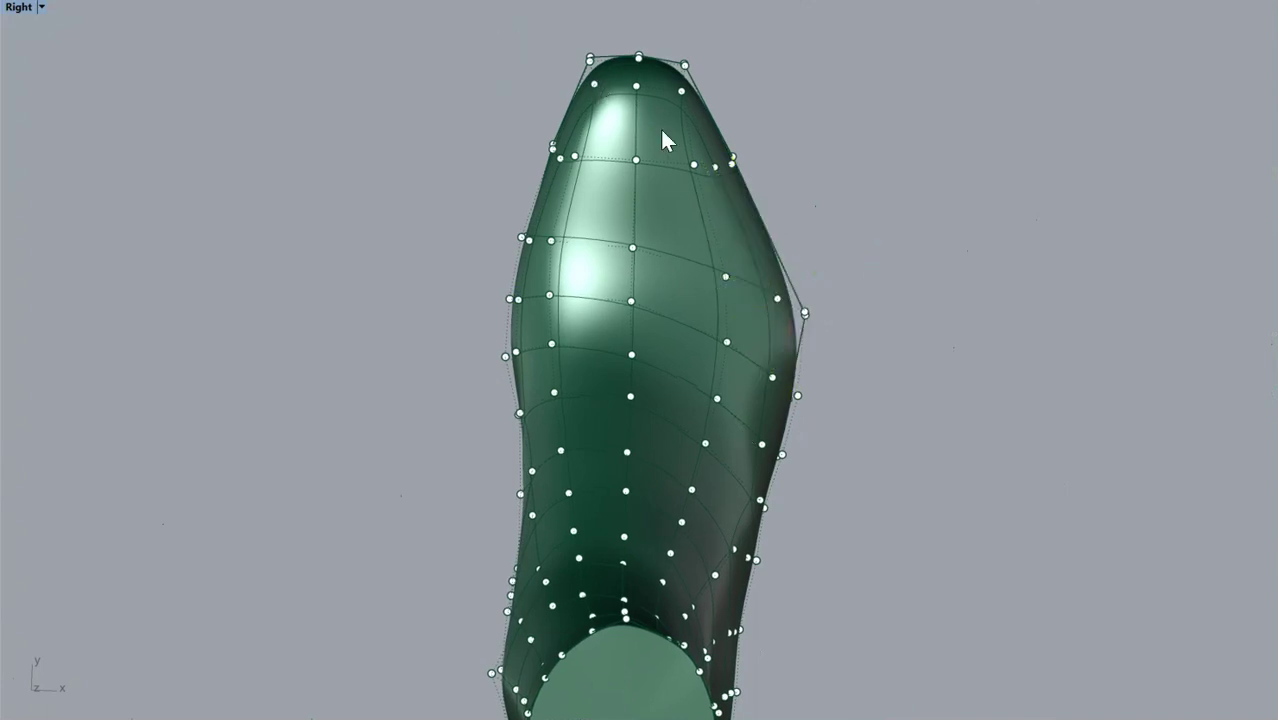
{"action": "left_click_drag", "start_coordinate": [679, 146], "coordinate": [765, 165]}
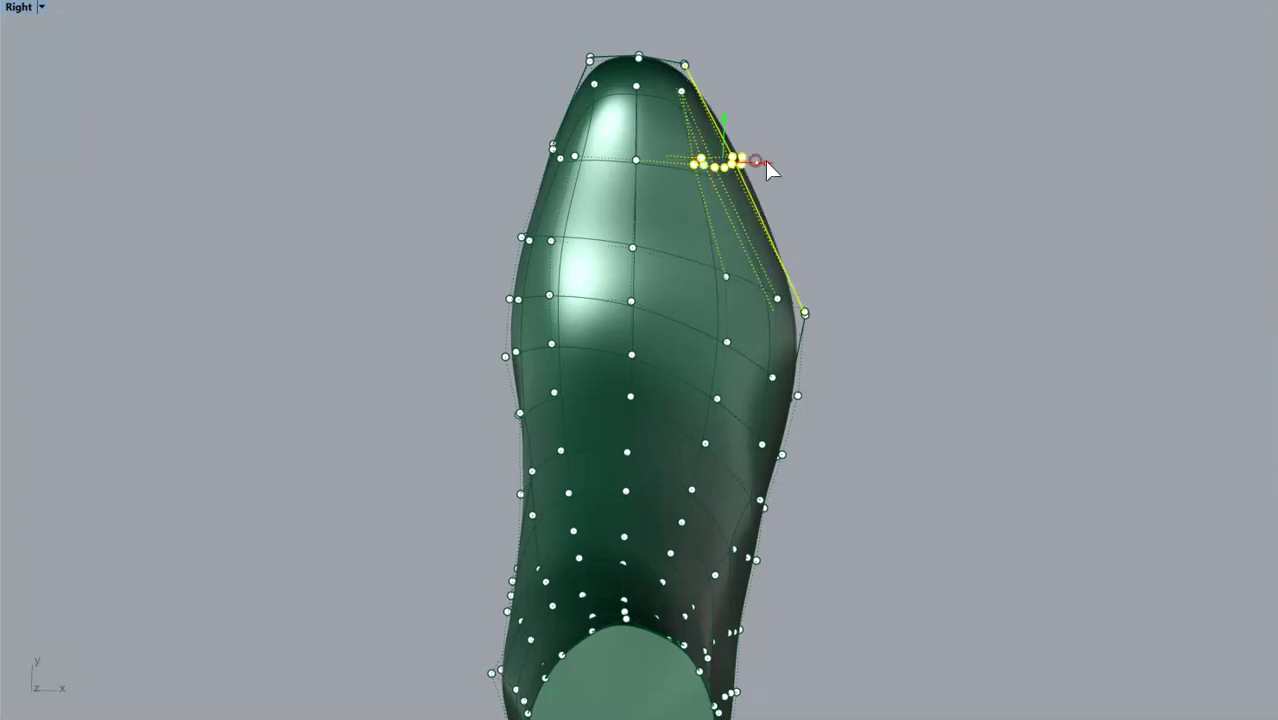
{"action": "left_click", "coordinate": [910, 291]}
- Raise control points on the upper side of the forefoot to add volume over the toe area
{"action": "right_click_drag", "start_coordinate": [785, 190], "coordinate": [622, 358]}
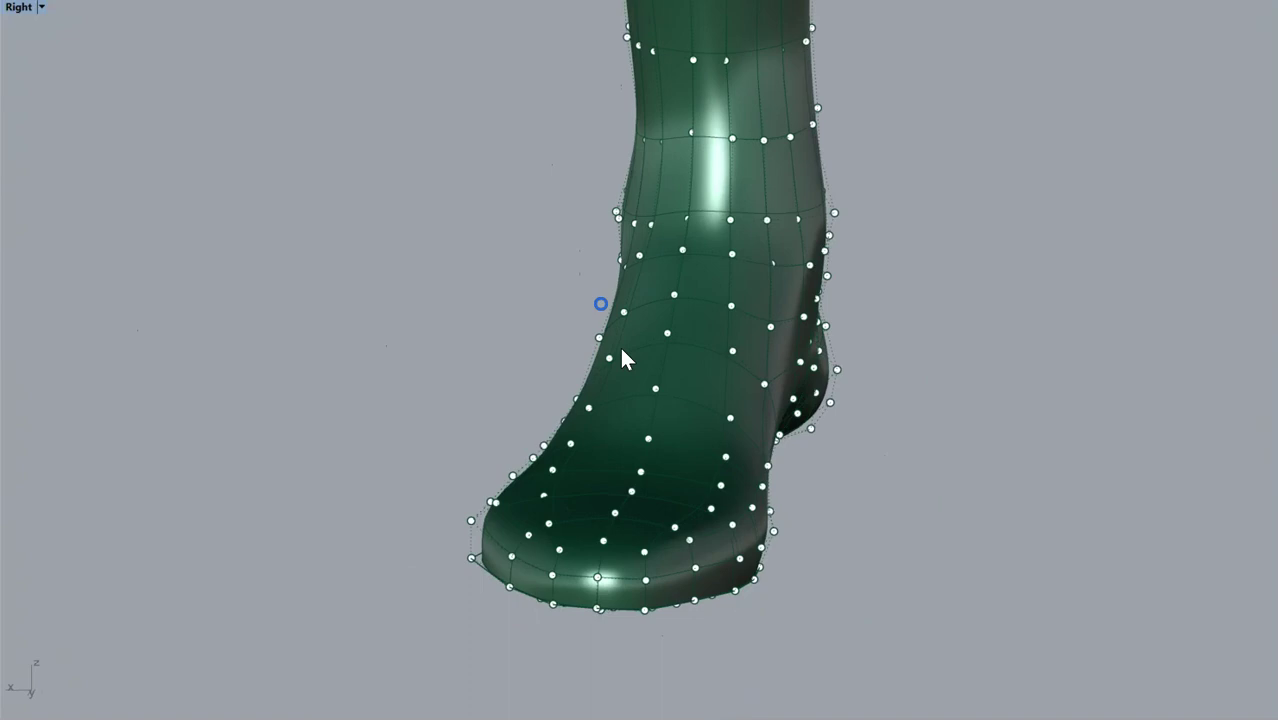
{"action": "left_click", "coordinate": [509, 474]}
{"action": "left_click_drag", "start_coordinate": [497, 478], "coordinate": [466, 434]}
{"action": "left_click", "coordinate": [380, 447]}
{"action": "right_click_drag", "start_coordinate": [380, 449], "coordinate": [749, 2]}
{"action": "middle_click", "coordinate": [749, 2]}
{"action": "left_click", "coordinate": [972, 695]}
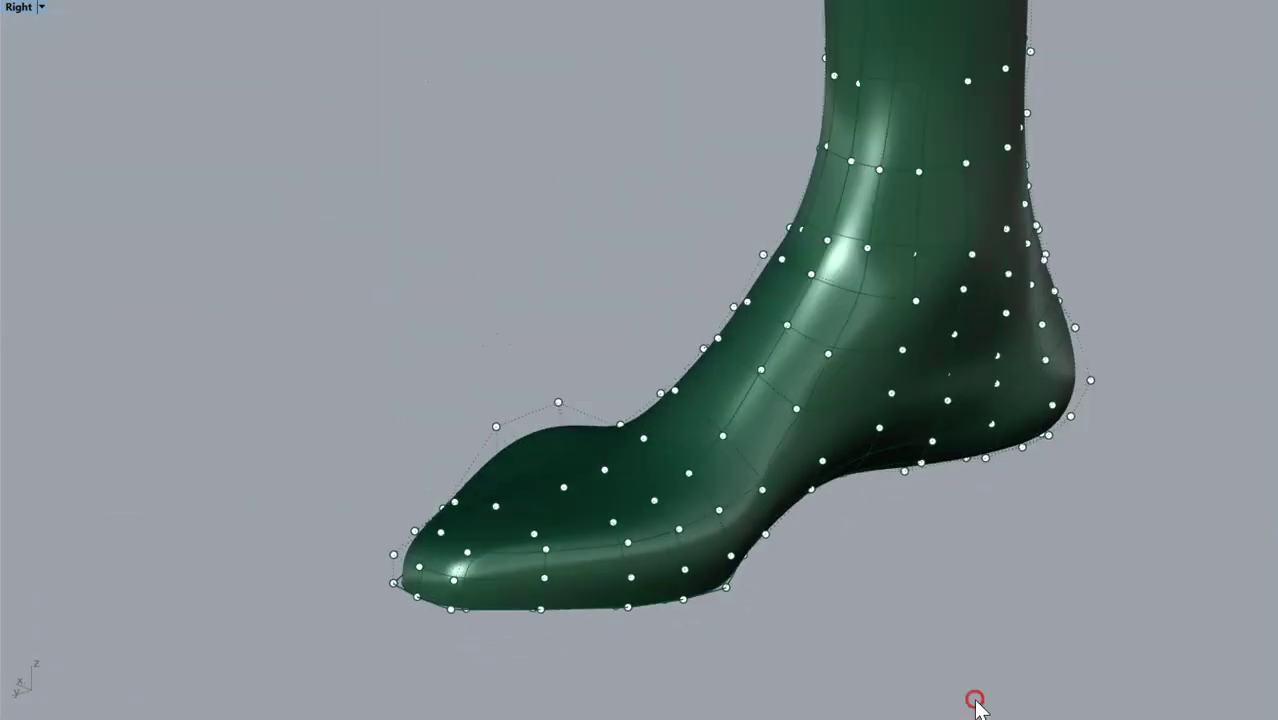
- Pull a single control point on the opposite side of the forefoot outward
{"action": "right_click_drag", "start_coordinate": [907, 571], "coordinate": [997, 560]}
{"action": "left_click", "coordinate": [765, 483]}
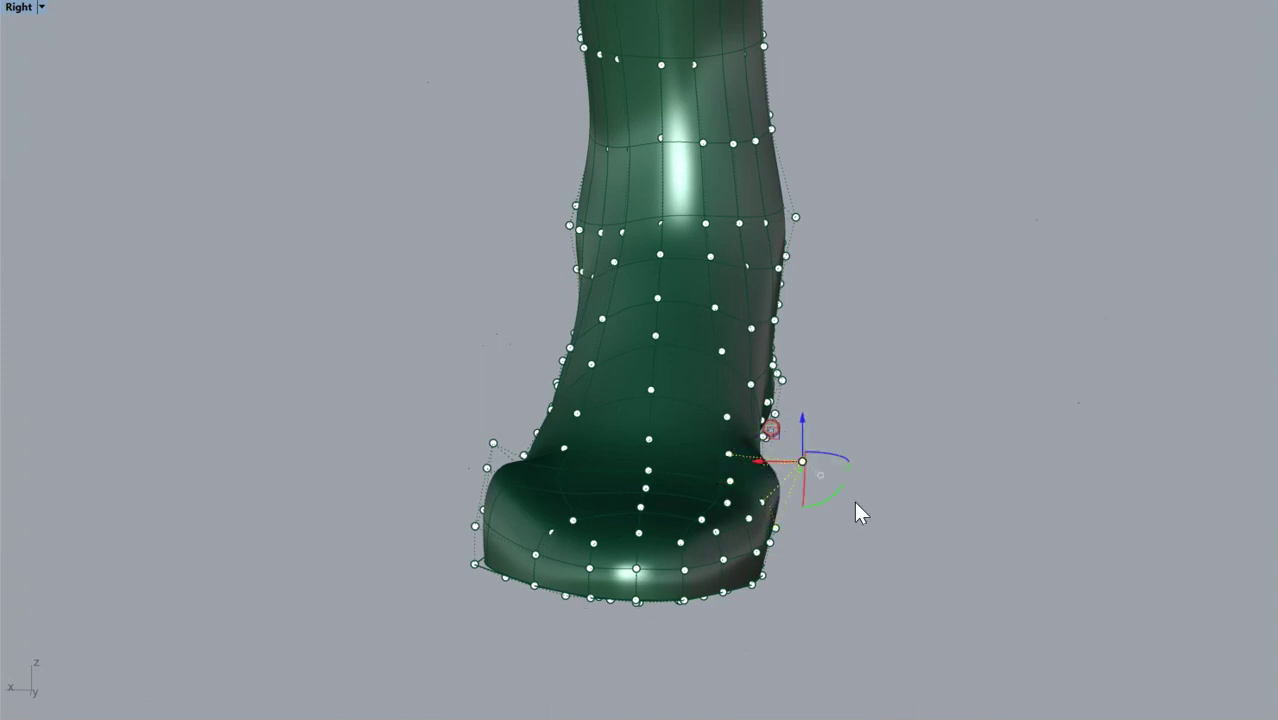
{"action": "left_click", "coordinate": [972, 564]}
{"action": "right_click_drag", "start_coordinate": [972, 564], "coordinate": [650, 510]}
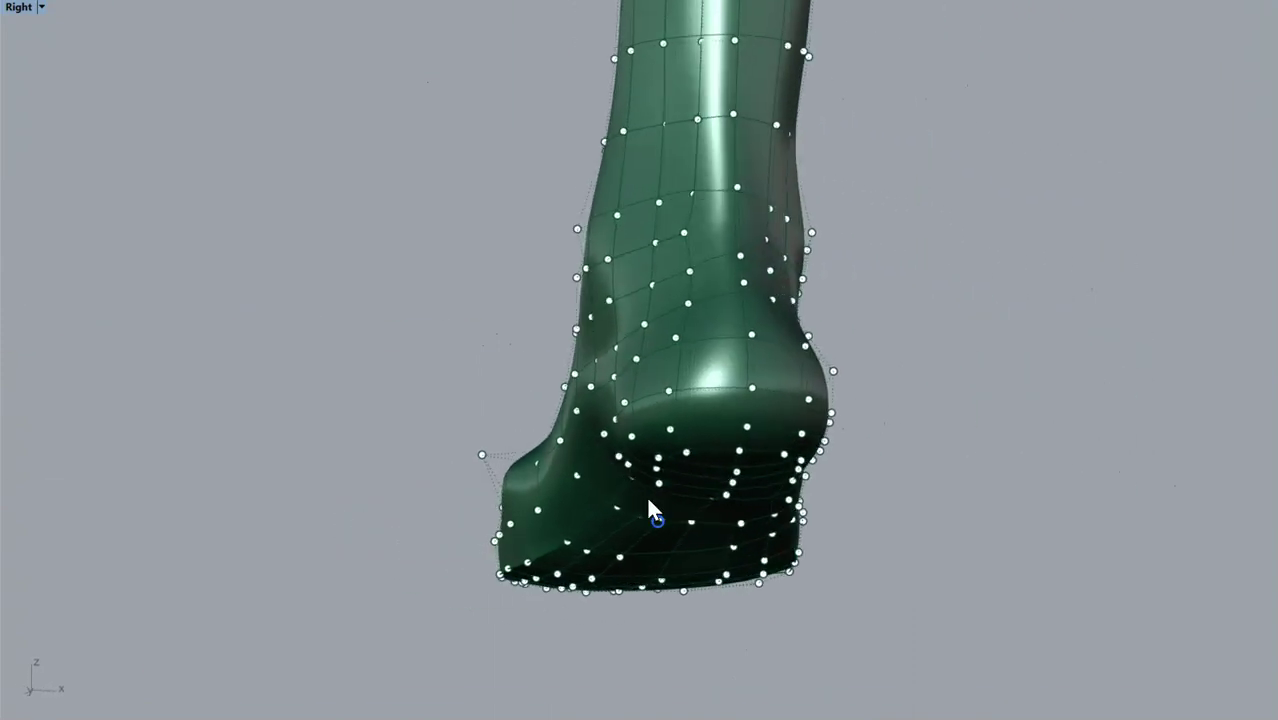
- Adjust a control point on the underside of the last near the ball of the foot
{"action": "right_click_drag", "start_coordinate": [350, 455], "coordinate": [656, 264]}
{"action": "scroll", "coordinate": [600, 320], "scroll_direction": "up", "scroll_amount": 4}
{"action": "left_click", "coordinate": [593, 272]}
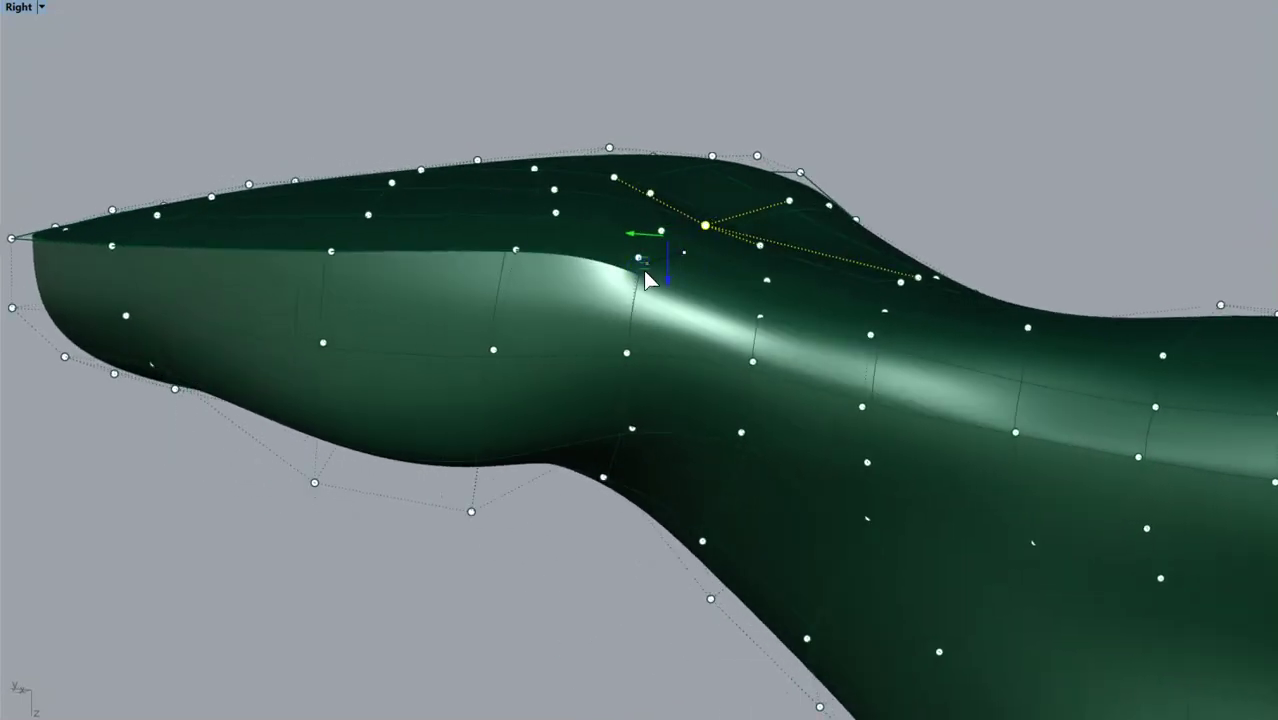
{"action": "right_click_drag", "start_coordinate": [856, 140], "coordinate": [959, 314]}
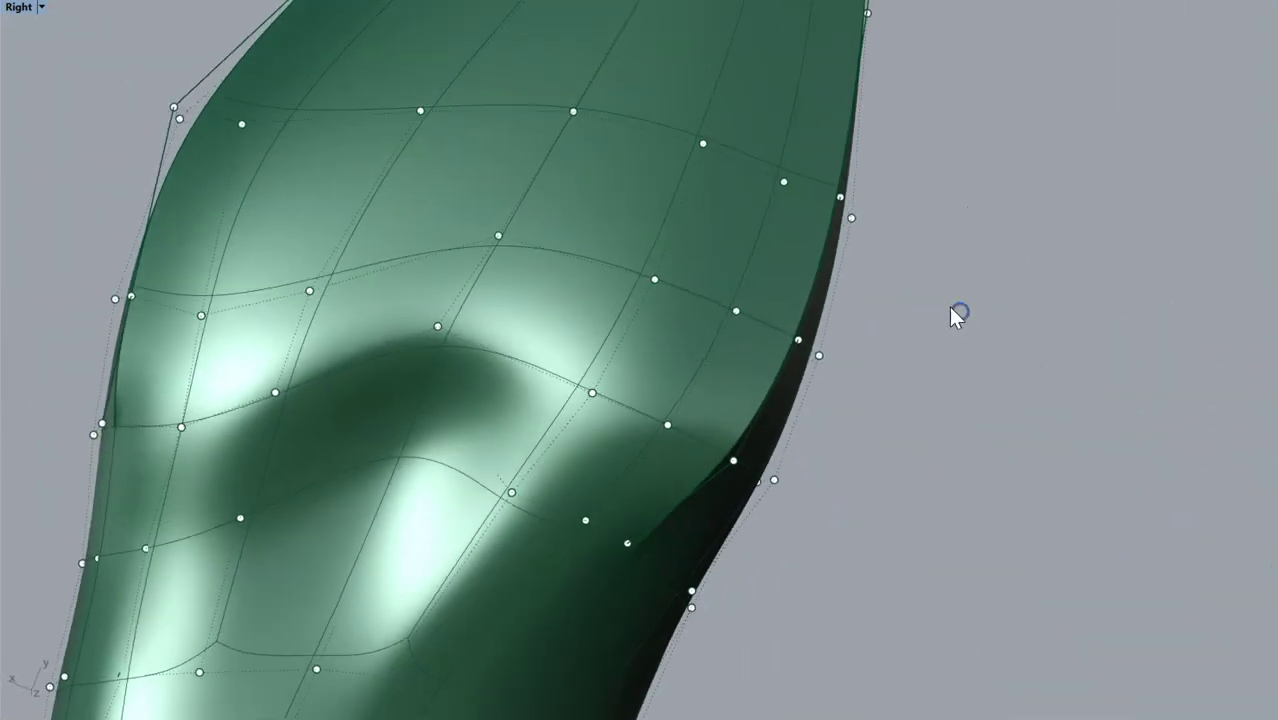
{"action": "left_click", "coordinate": [158, 2]}
{"action": "right_click", "coordinate": [158, 2]}
{"action": "left_click", "coordinate": [896, 328]}
- Lower a group of four sole control points under one side of the forefoot
{"action": "scroll", "coordinate": [896, 325], "scroll_direction": "down", "scroll_amount": 5}
{"action": "right_click_drag", "start_coordinate": [933, 345], "coordinate": [873, 203]}
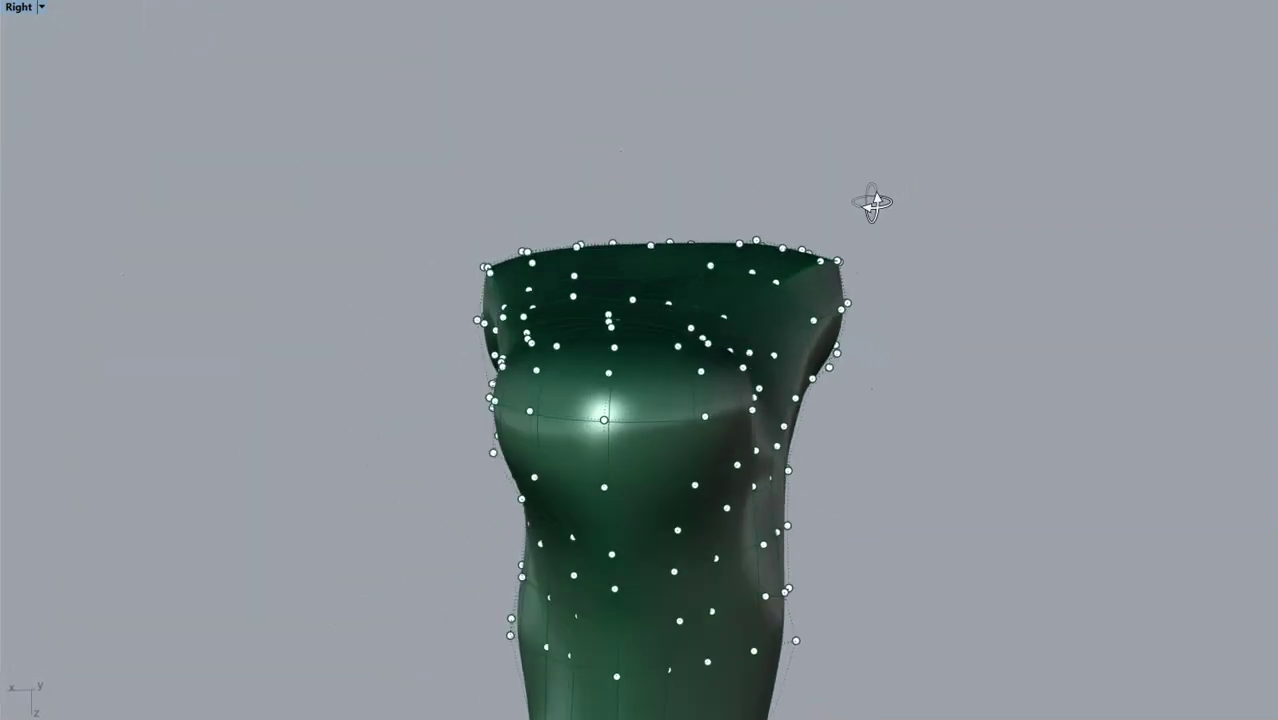
{"action": "scroll", "coordinate": [805, 219], "scroll_direction": "up", "scroll_amount": 3}
{"action": "left_click_drag", "start_coordinate": [700, 216], "coordinate": [812, 268]}
{"action": "right_click_drag", "start_coordinate": [856, 228], "coordinate": [846, 256]}
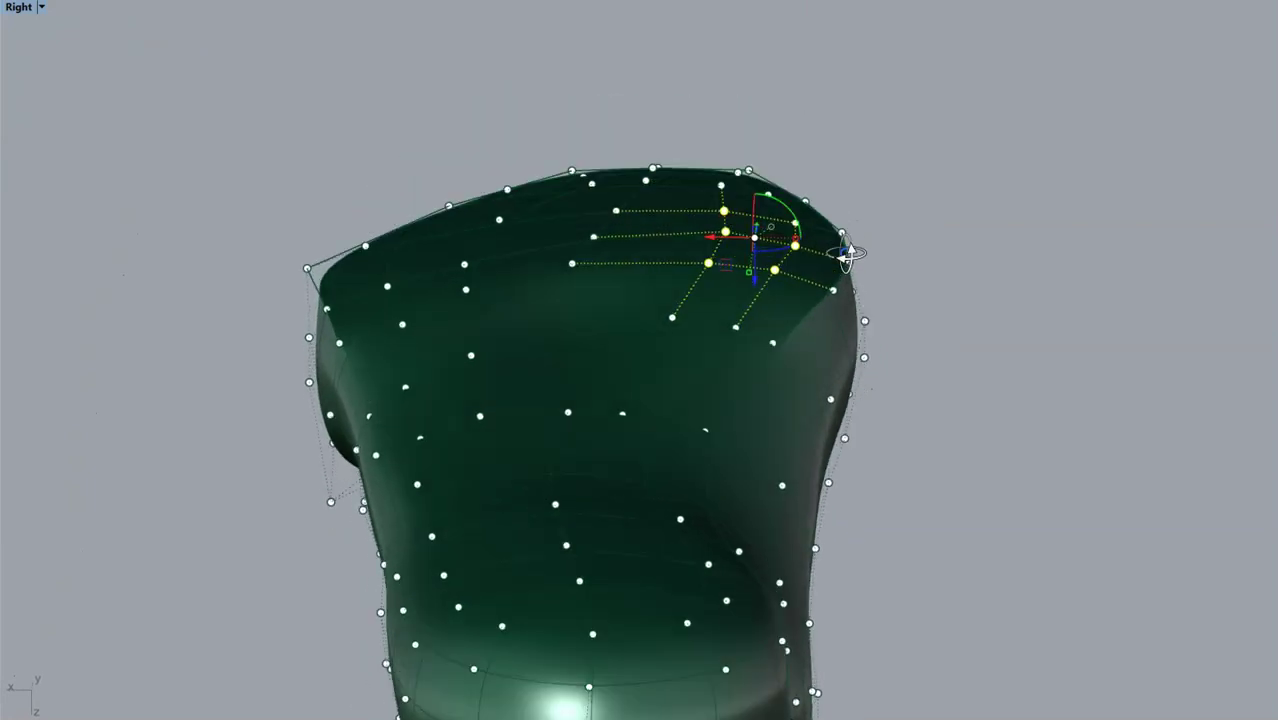
{"action": "left_click_drag", "start_coordinate": [722, 206], "coordinate": [811, 226], "text": "ctrl"}
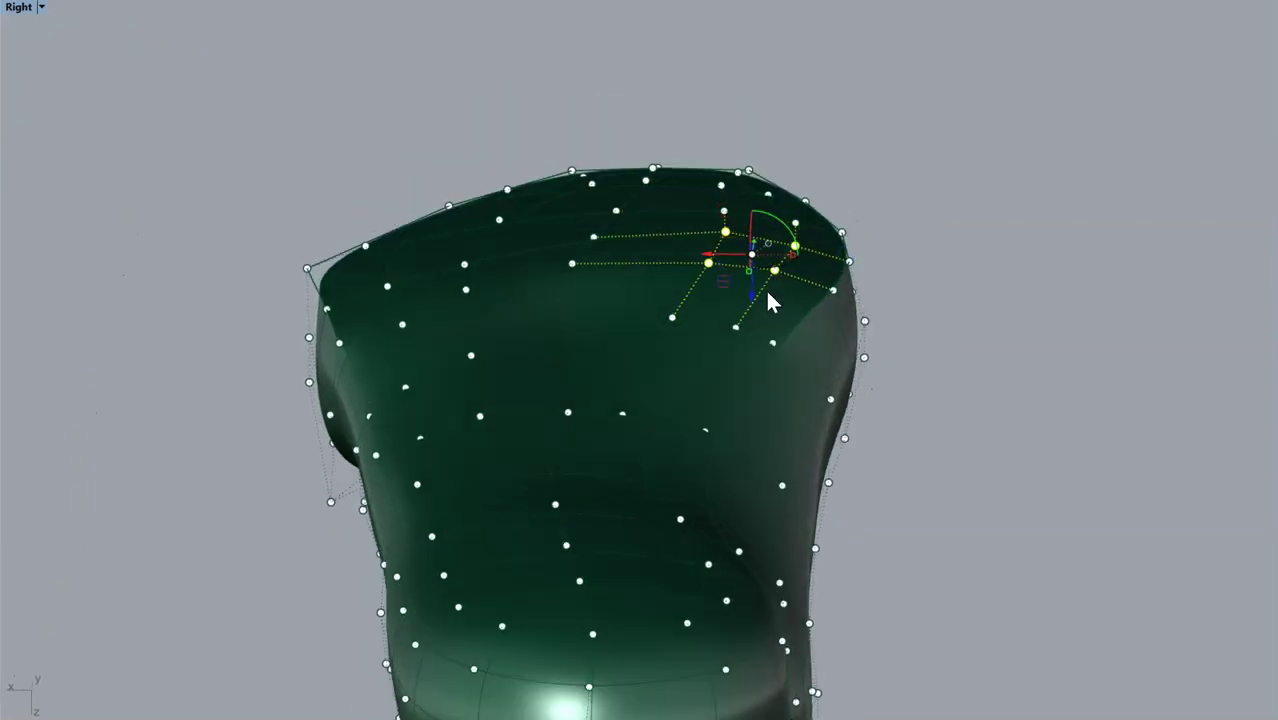
{"action": "left_click", "coordinate": [887, 267]}
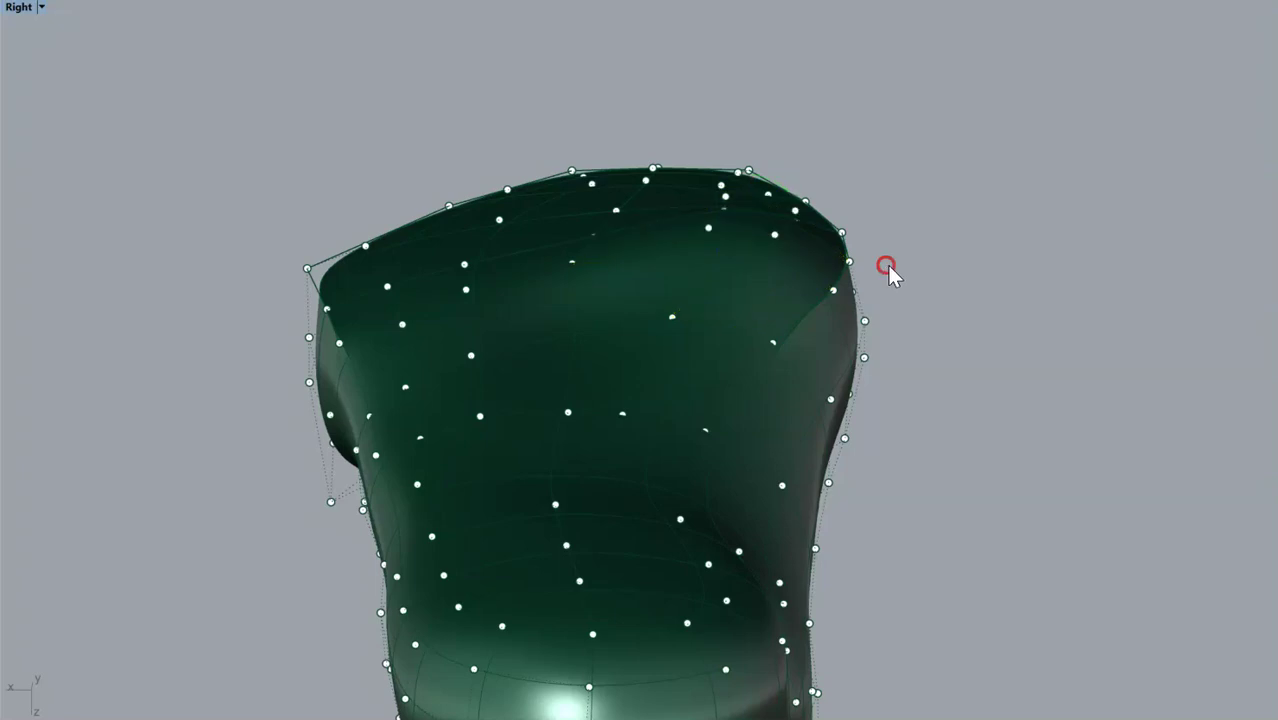
- Lower two neighbouring control points on the sole edge beside the ball of the foot slightly
{"action": "right_click_drag", "start_coordinate": [1010, 260], "coordinate": [998, 379]}
{"action": "right_click_drag", "start_coordinate": [904, 328], "coordinate": [965, 285]}
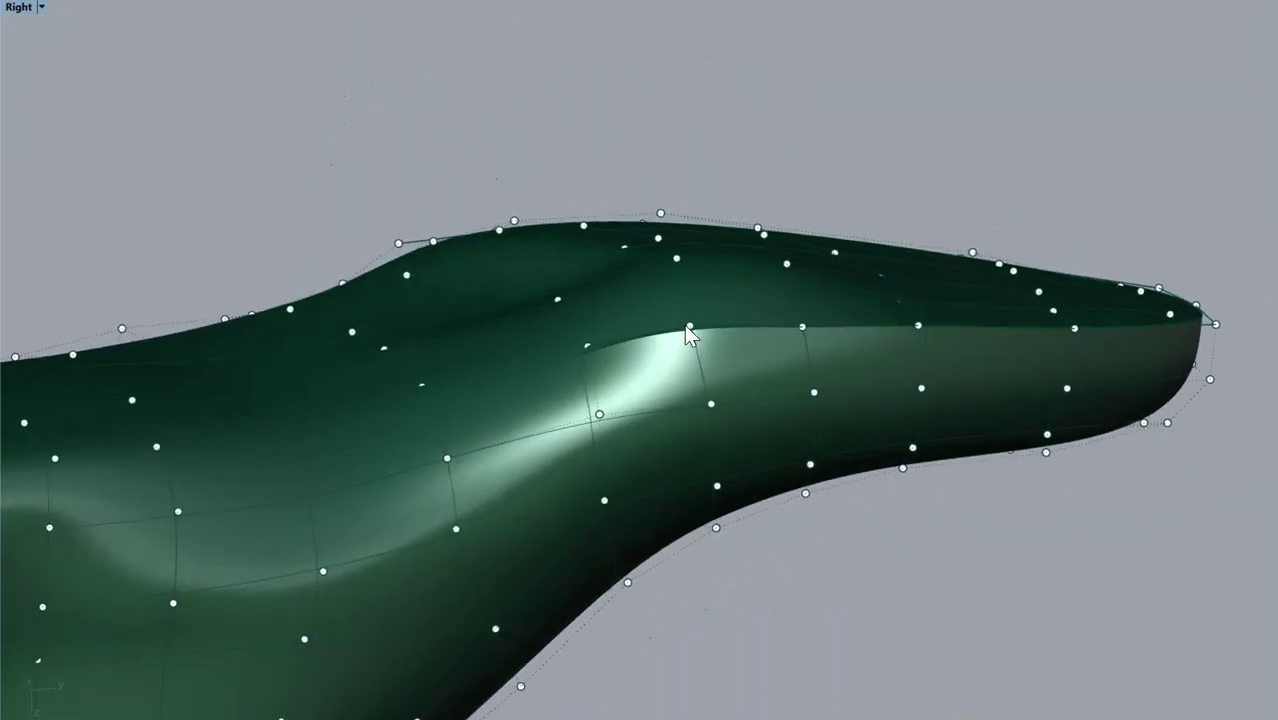
{"action": "left_click", "coordinate": [690, 327]}
{"action": "left_click", "coordinate": [801, 327], "text": "shift"}
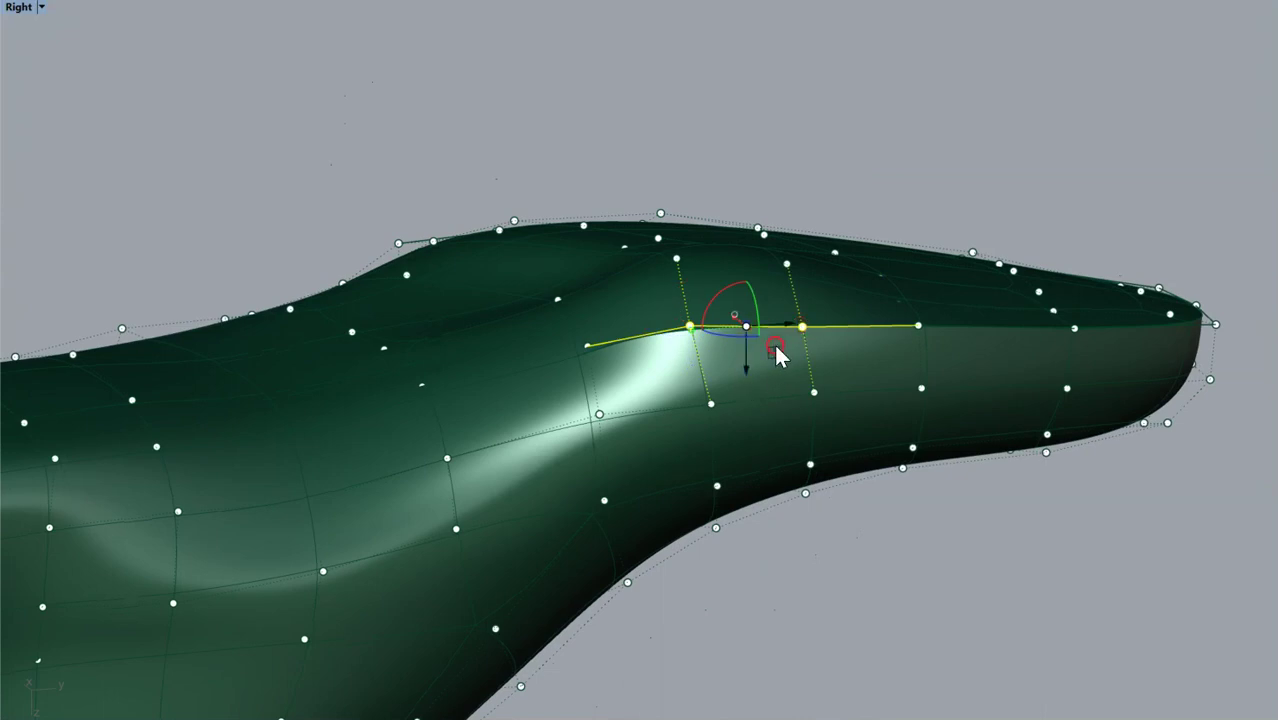
{"action": "left_click_drag", "start_coordinate": [778, 355], "coordinate": [765, 342]}
{"action": "right_click_drag", "start_coordinate": [937, 165], "coordinate": [534, 356]}
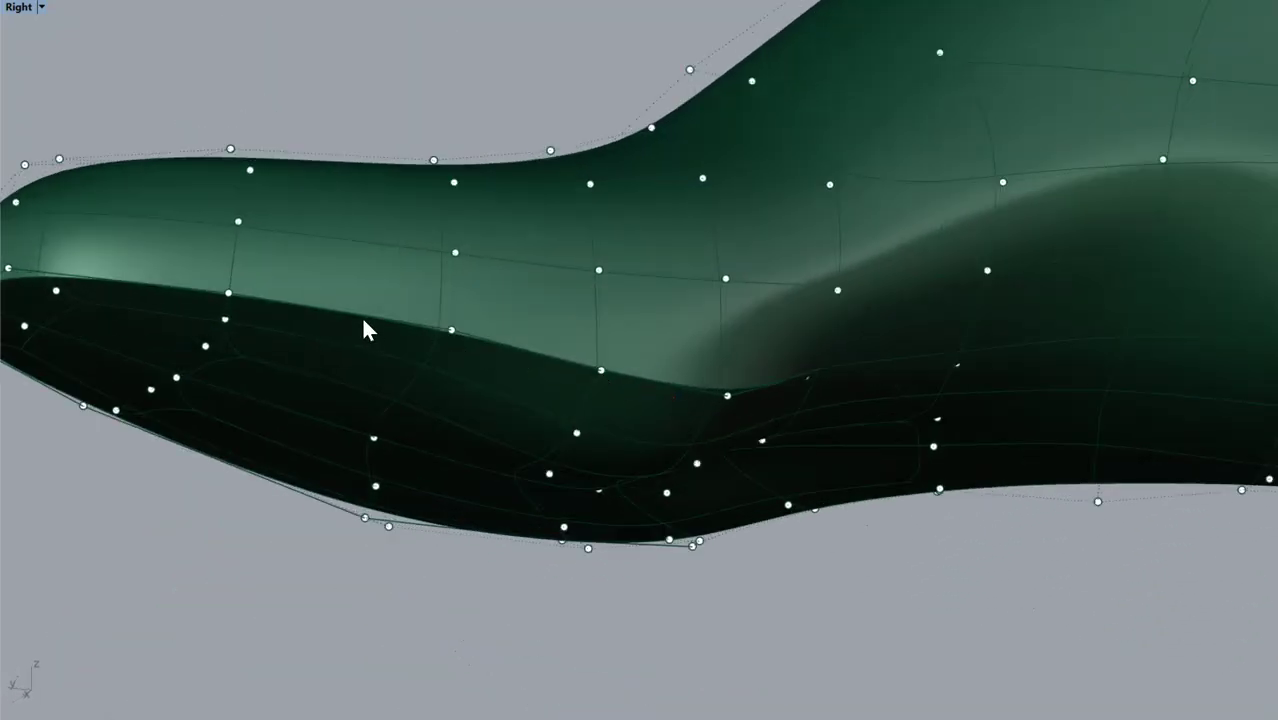
- Raise the sole-edge control points at the toe tip slightly
{"action": "right_click_drag", "start_coordinate": [242, 290], "coordinate": [662, 145]}
{"action": "right_click_drag", "start_coordinate": [940, 345], "coordinate": [944, 196]}
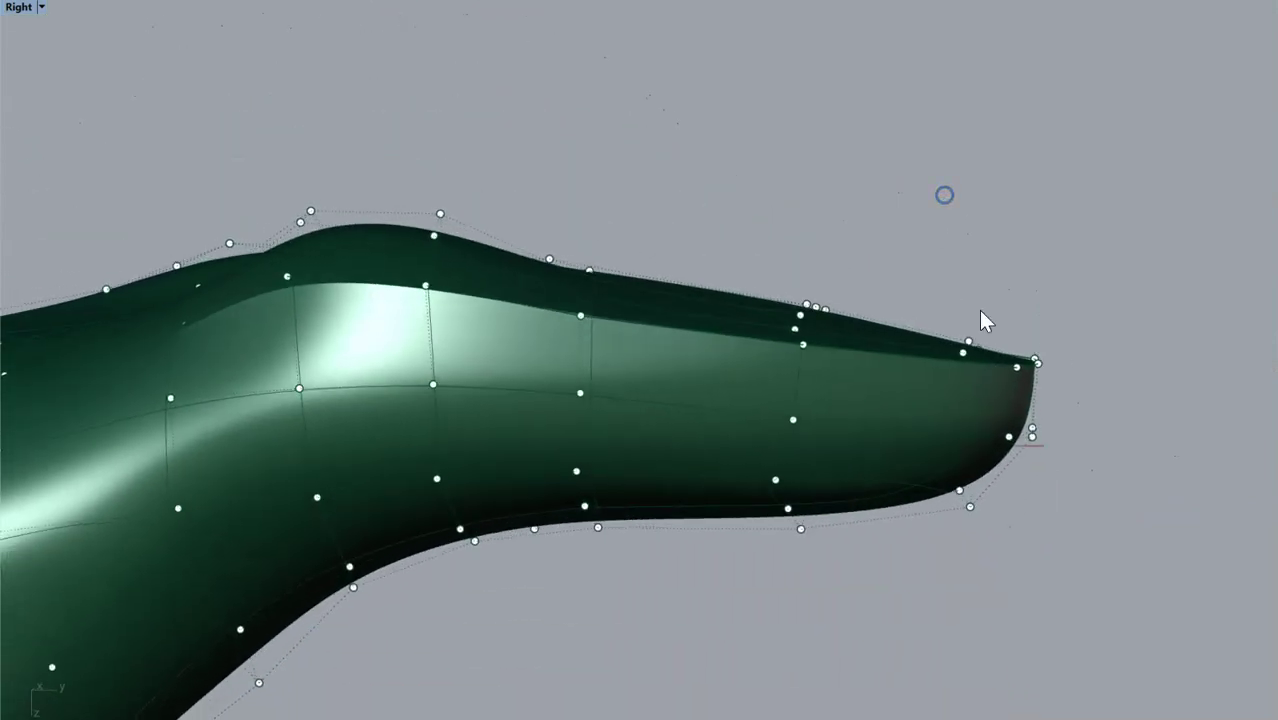
{"action": "left_click", "coordinate": [1036, 362]}
{"action": "left_click", "coordinate": [1055, 391]}
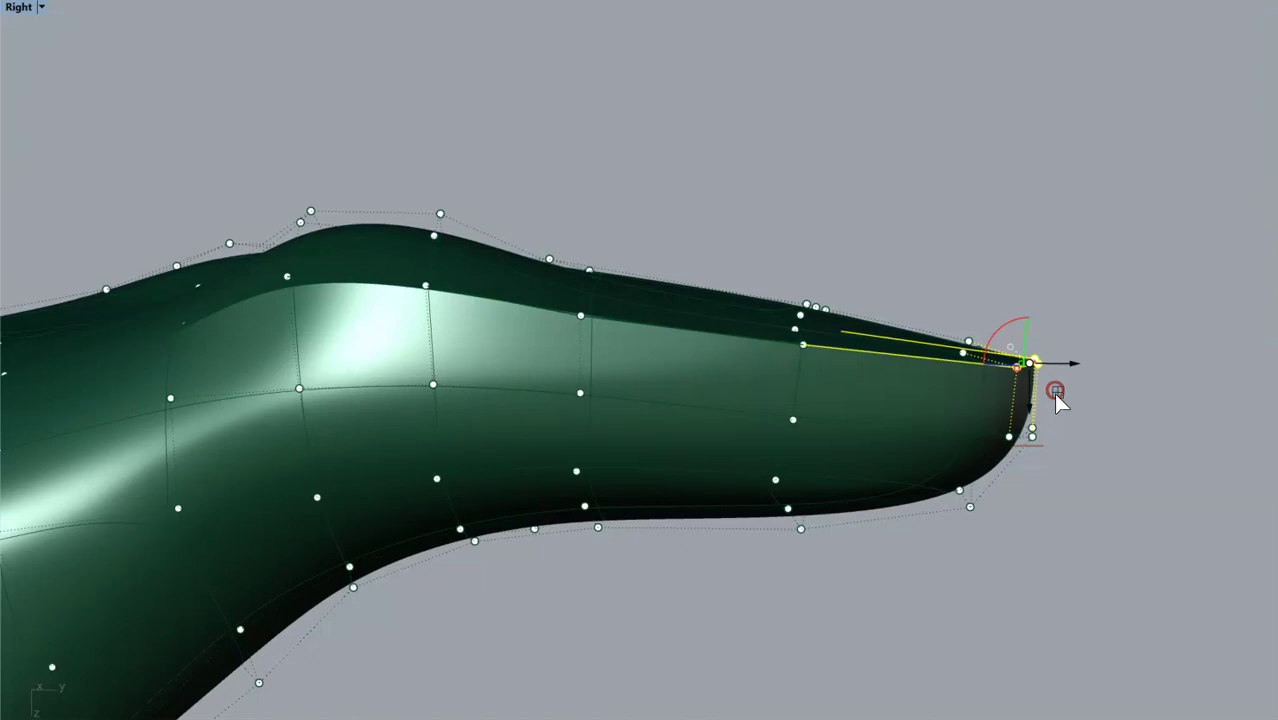
{"action": "left_click", "coordinate": [1104, 431]}
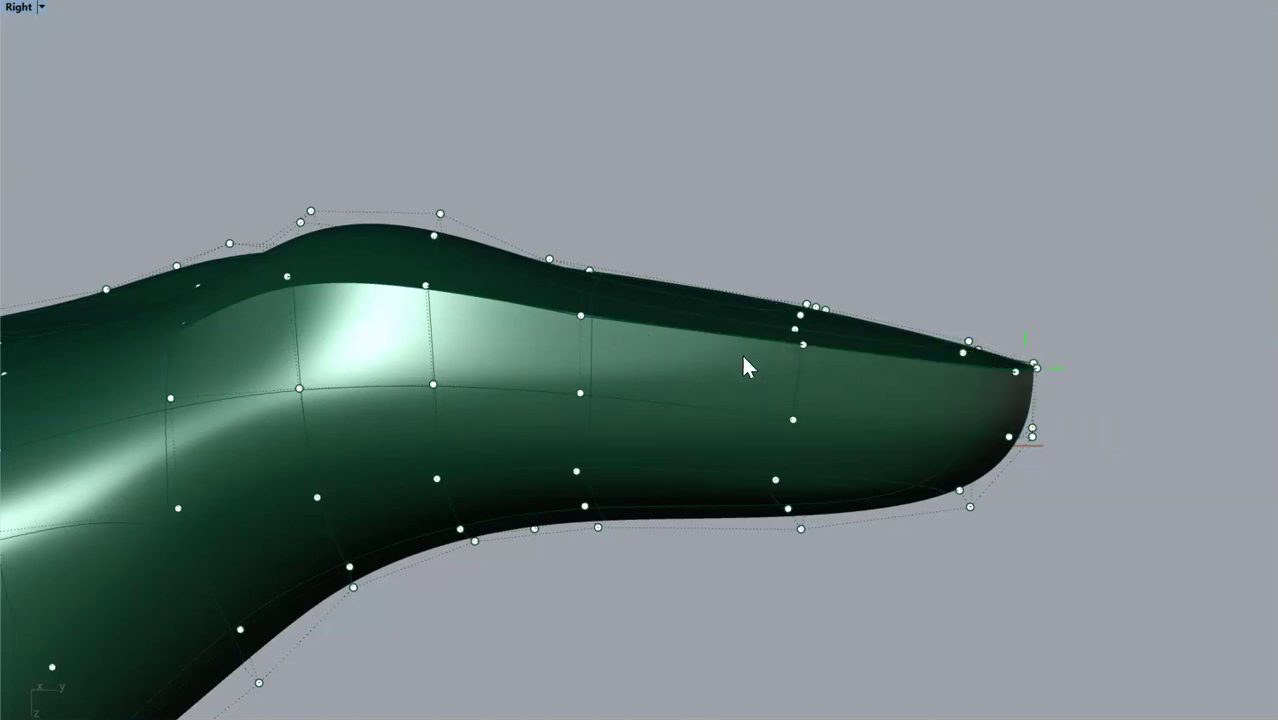
- Hide the control points and select the sole edges running around the heel to check the loop
{"action": "right_click_drag", "start_coordinate": [743, 357], "coordinate": [1087, 511]}
{"action": "scroll", "coordinate": [628, 360], "scroll_direction": "down", "scroll_amount": 2}
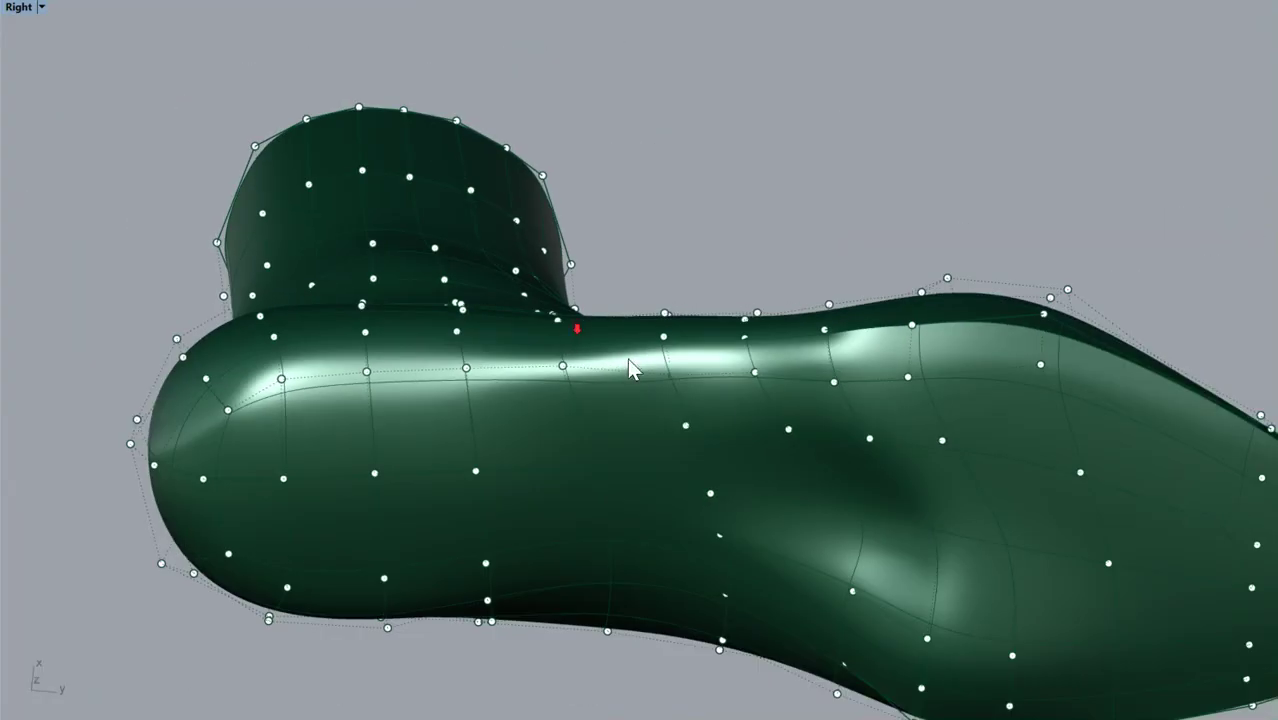
{"action": "right_click_drag", "start_coordinate": [628, 368], "coordinate": [708, 314]}
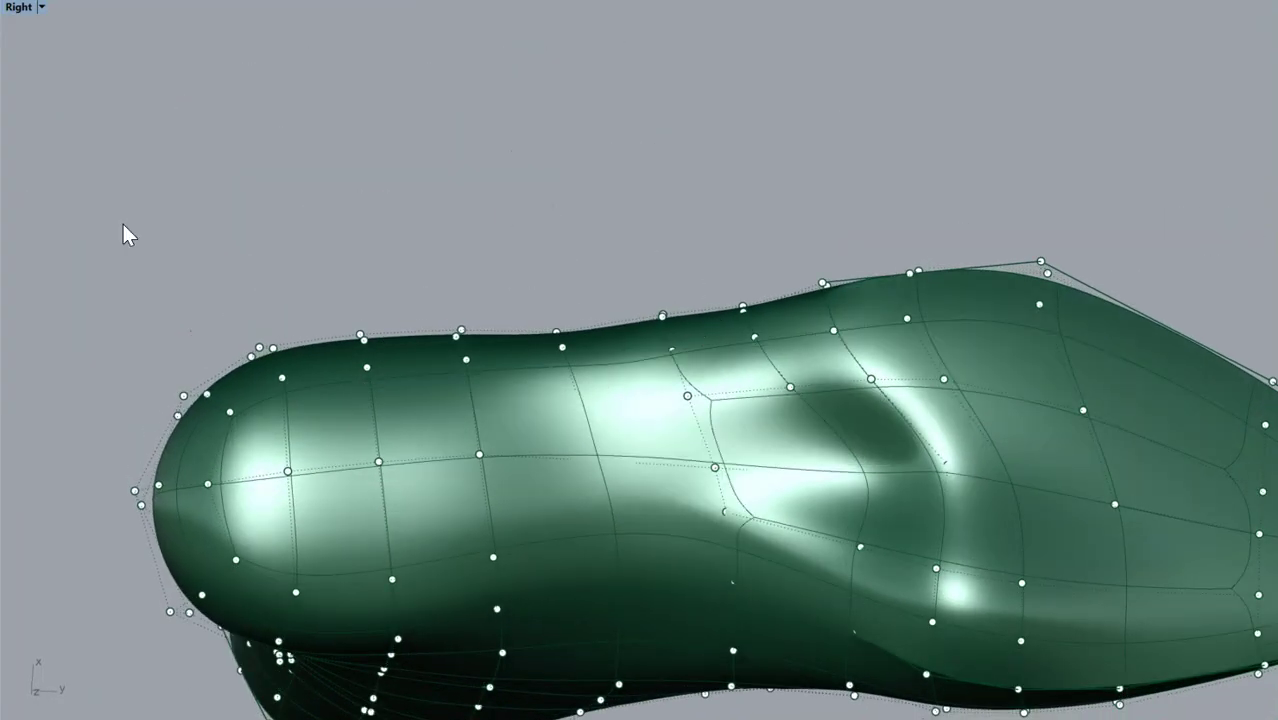
{"action": "right_click_drag", "start_coordinate": [455, 285], "coordinate": [697, 423]}
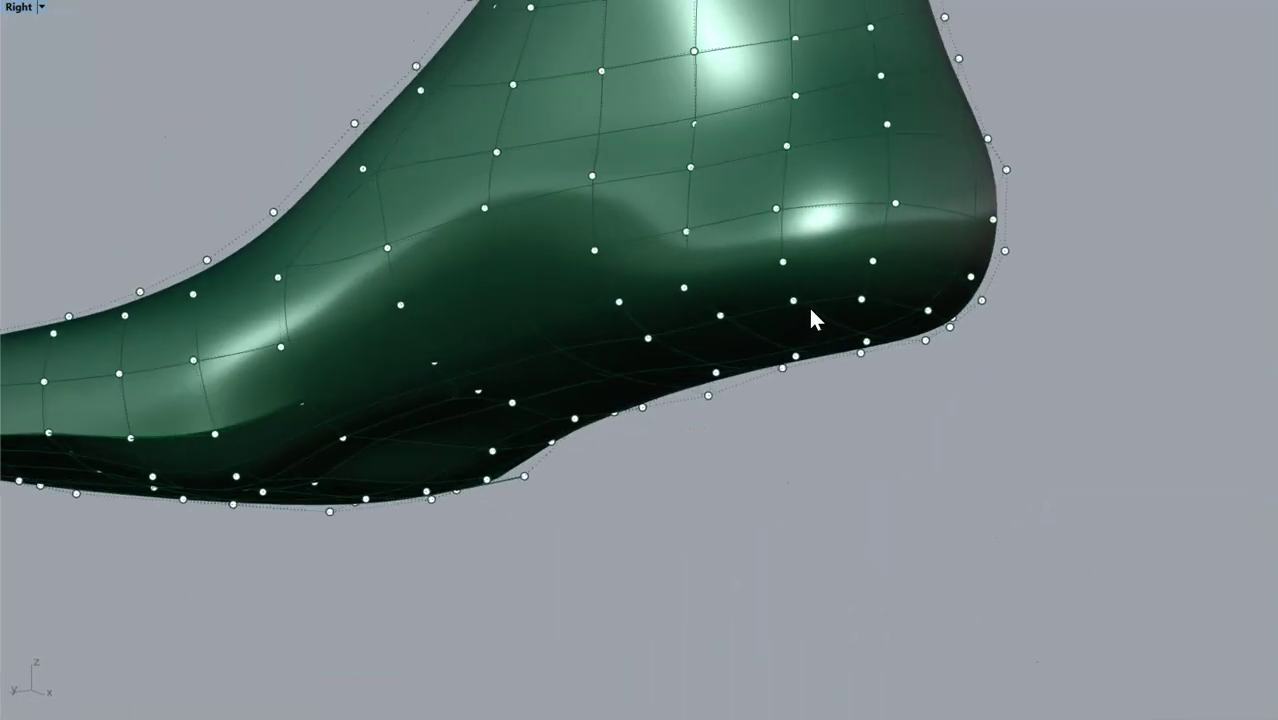
{"action": "key", "text": "Escape"}
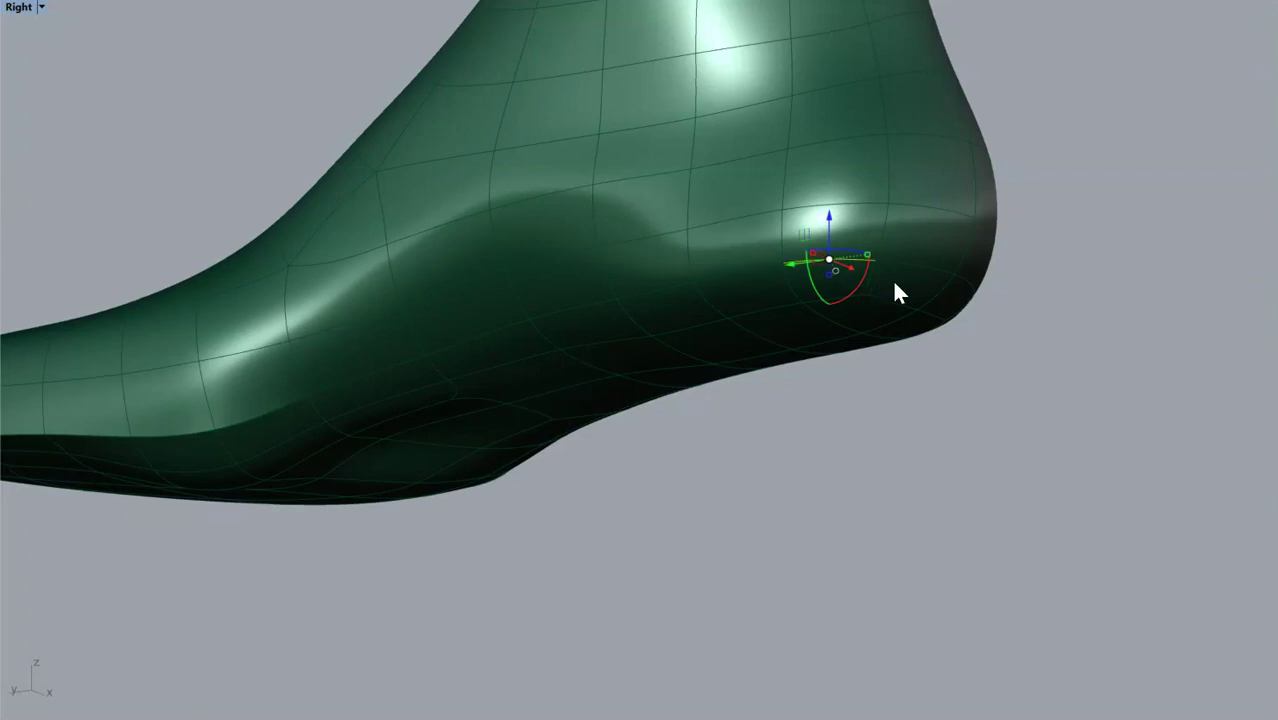
{"action": "scroll", "coordinate": [950, 280], "scroll_direction": "down", "scroll_amount": 3}
{"action": "right_click_drag", "start_coordinate": [970, 288], "coordinate": [866, 260], "text": "ctrl+shift"}
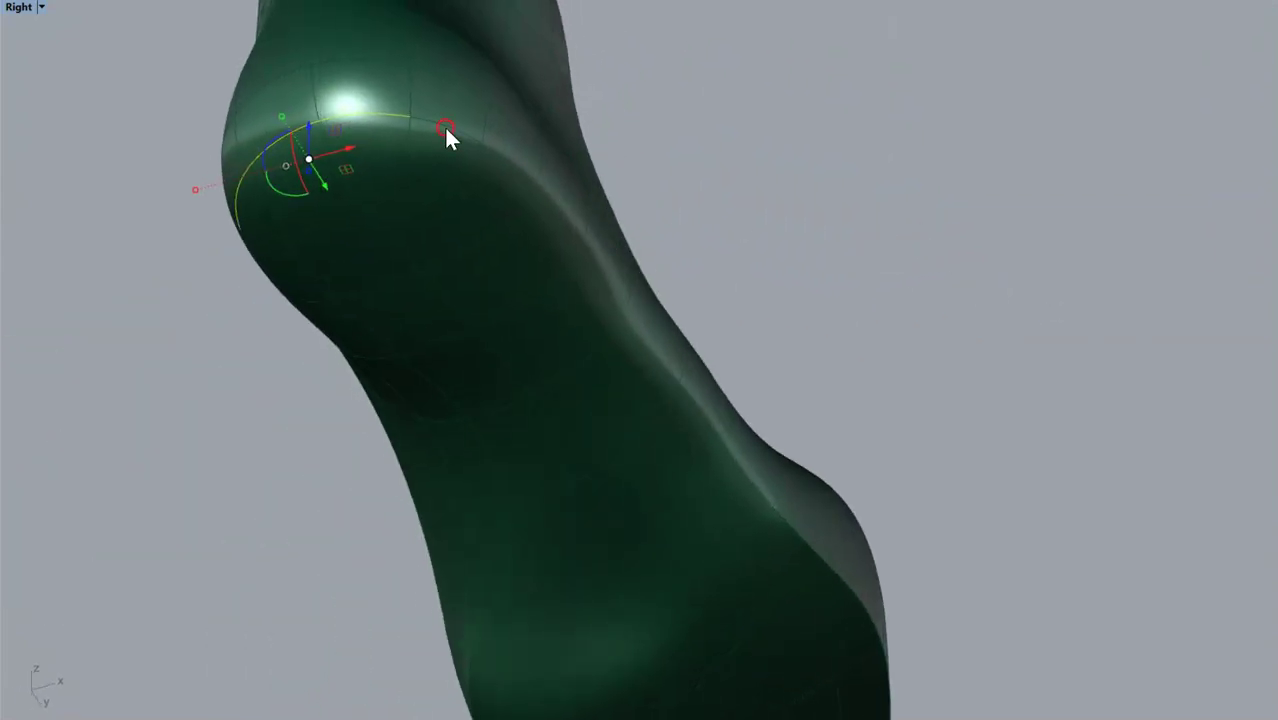
{"action": "left_click_drag", "start_coordinate": [444, 125], "coordinate": [515, 170]}
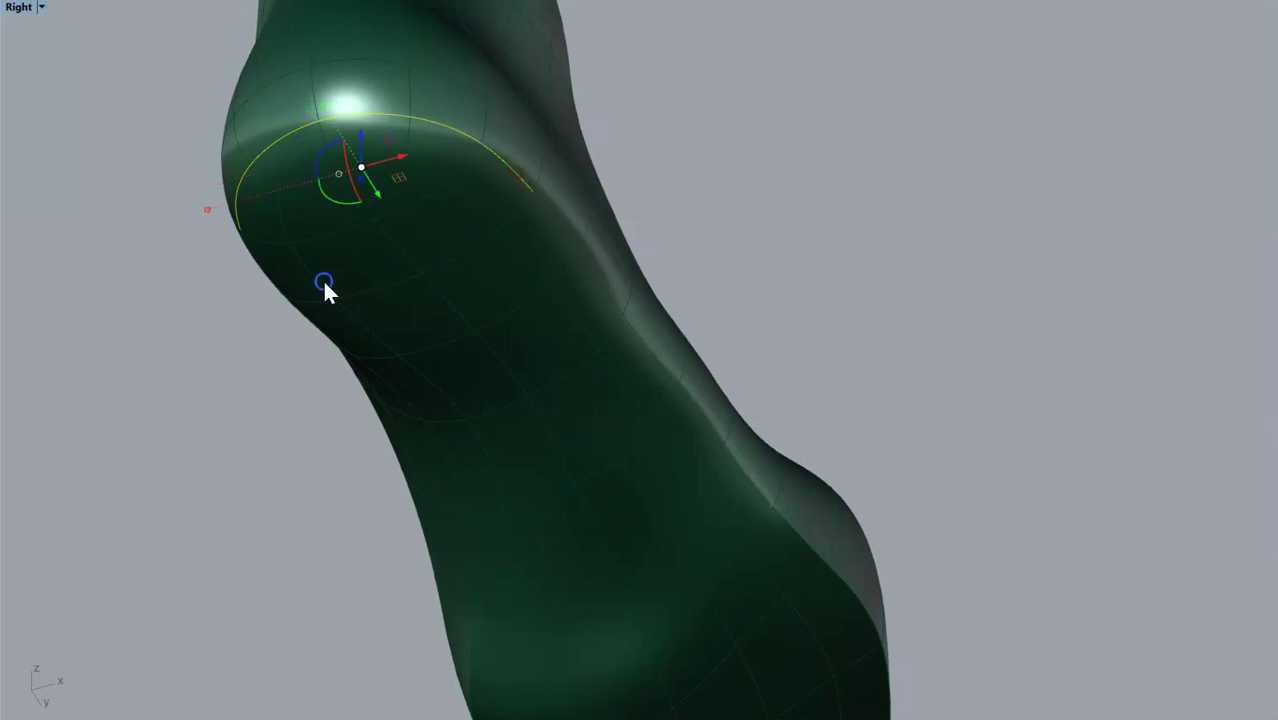
{"action": "right_click_drag", "start_coordinate": [324, 284], "coordinate": [566, 150], "text": "ctrl+shift"}
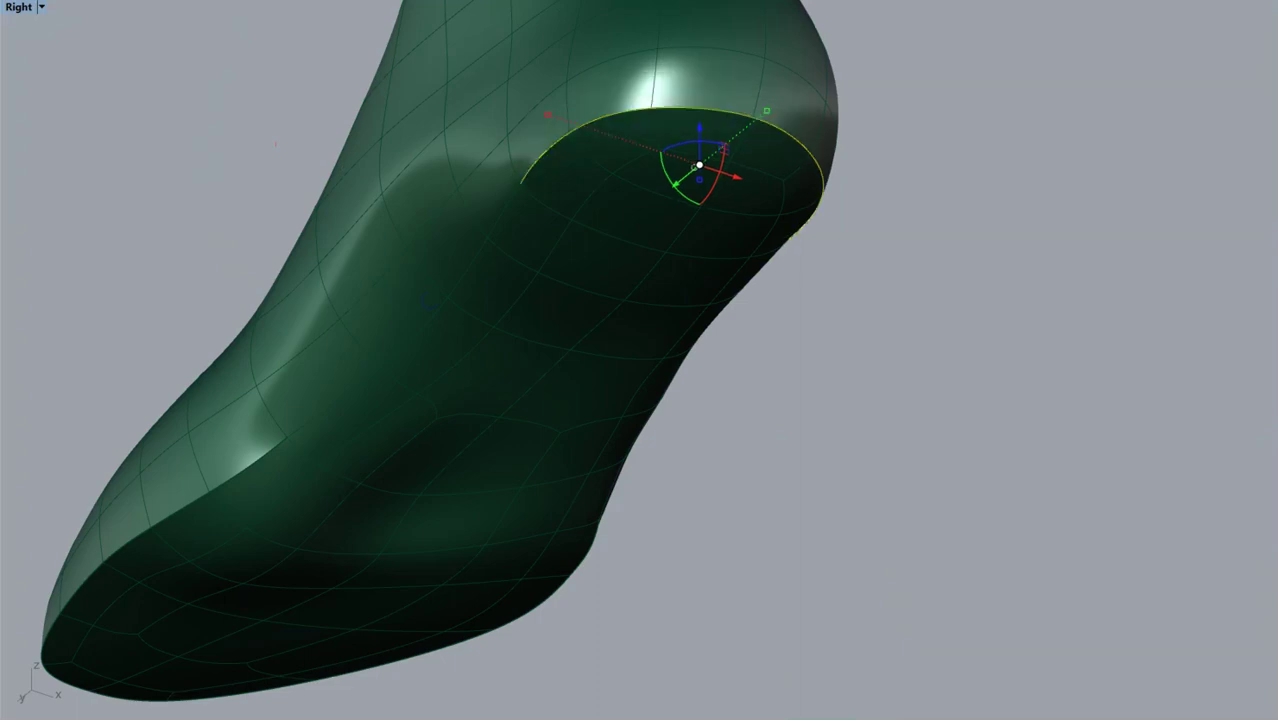
{"action": "left_click", "coordinate": [984, 373]}
- Select the full run of sole edges around both sides of the heel and shift them slightly
{"action": "mouse_move", "coordinate": [984, 374]}
{"action": "right_mouse_down", "text": "ctrl+shift"}
{"action": "mouse_move", "coordinate": [993, 331]}
{"action": "mouse_move", "coordinate": [897, 605]}
{"action": "mouse_move", "coordinate": [896, 551]}
{"action": "mouse_move", "coordinate": [939, 431]}
{"action": "mouse_move", "coordinate": [936, 397]}
{"action": "mouse_move", "coordinate": [836, 290]}
{"action": "mouse_move", "coordinate": [832, 245]}
{"action": "mouse_move", "coordinate": [819, 244]}
{"action": "right_mouse_up", "text": "ctrl+shift"}
{"action": "left_click", "coordinate": [699, 270], "text": "ctrl+shift"}
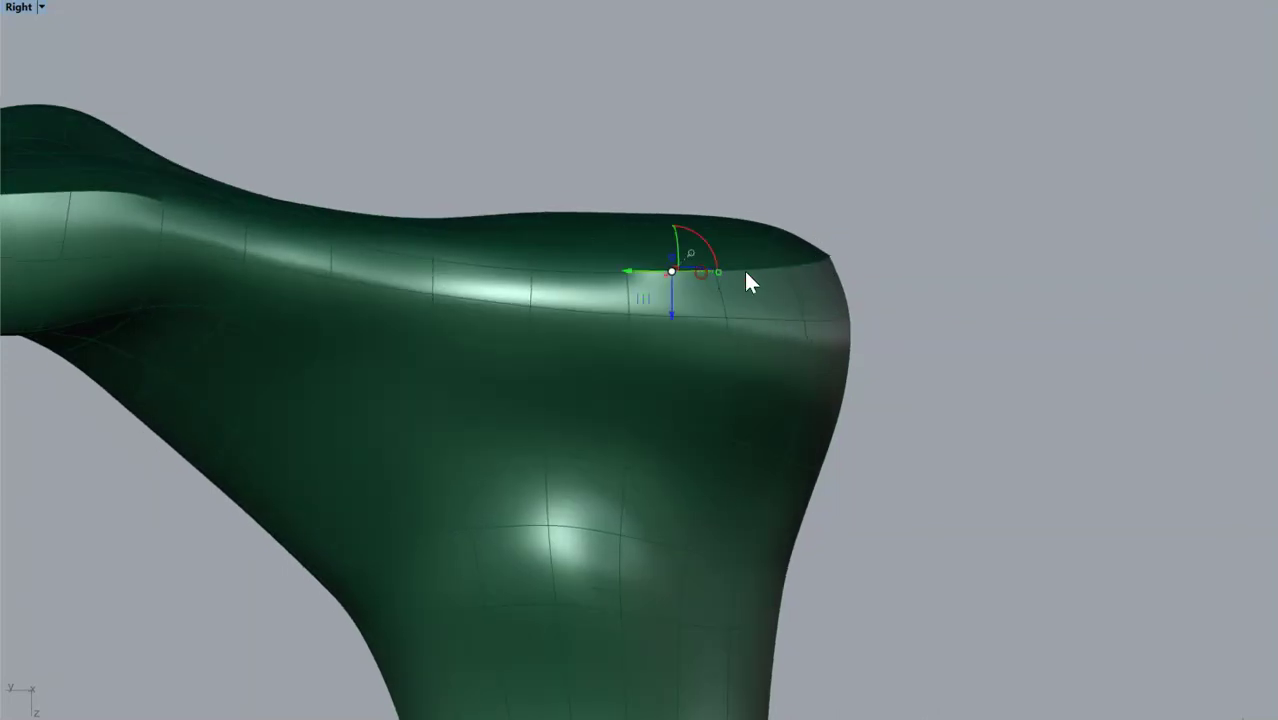
{"action": "left_click", "coordinate": [760, 267], "text": "ctrl+shift"}
{"action": "left_click", "coordinate": [815, 261], "text": "ctrl+shift"}
{"action": "right_click_drag", "start_coordinate": [840, 240], "coordinate": [848, 340], "text": "ctrl+shift"}
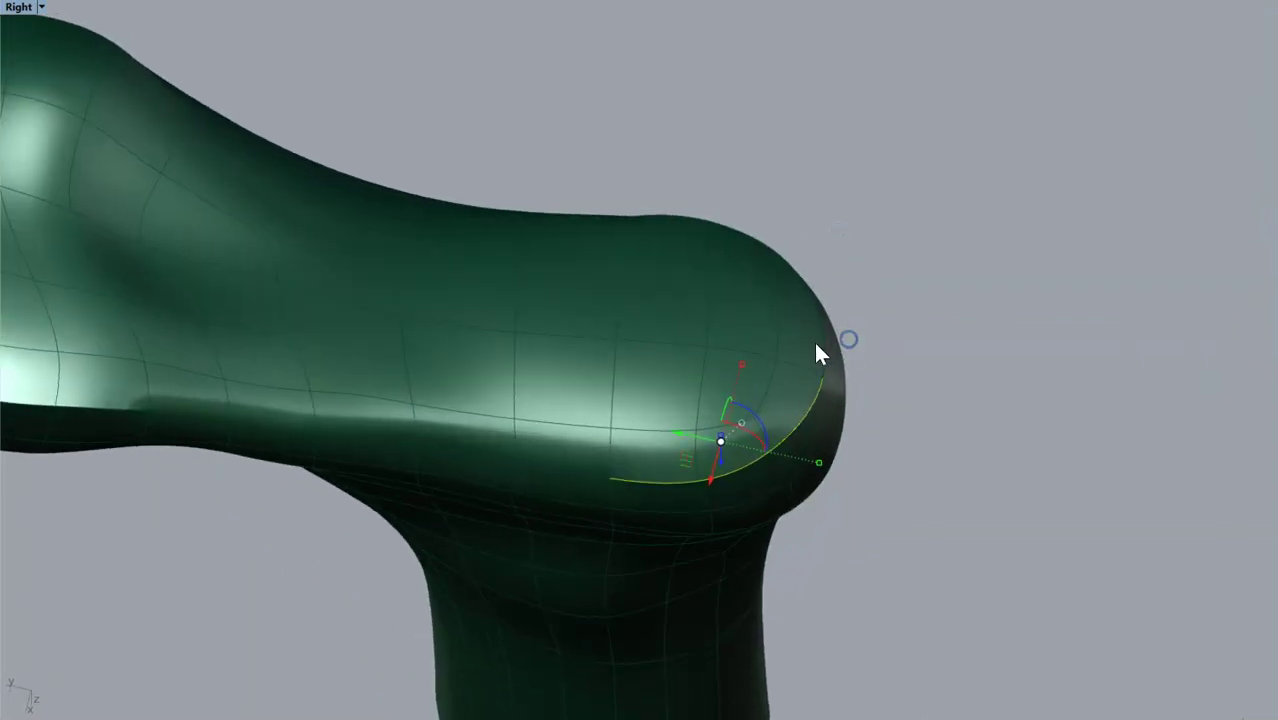
{"action": "left_click", "coordinate": [808, 290], "text": "ctrl+shift"}
{"action": "left_click", "coordinate": [786, 262], "text": "ctrl+shift"}
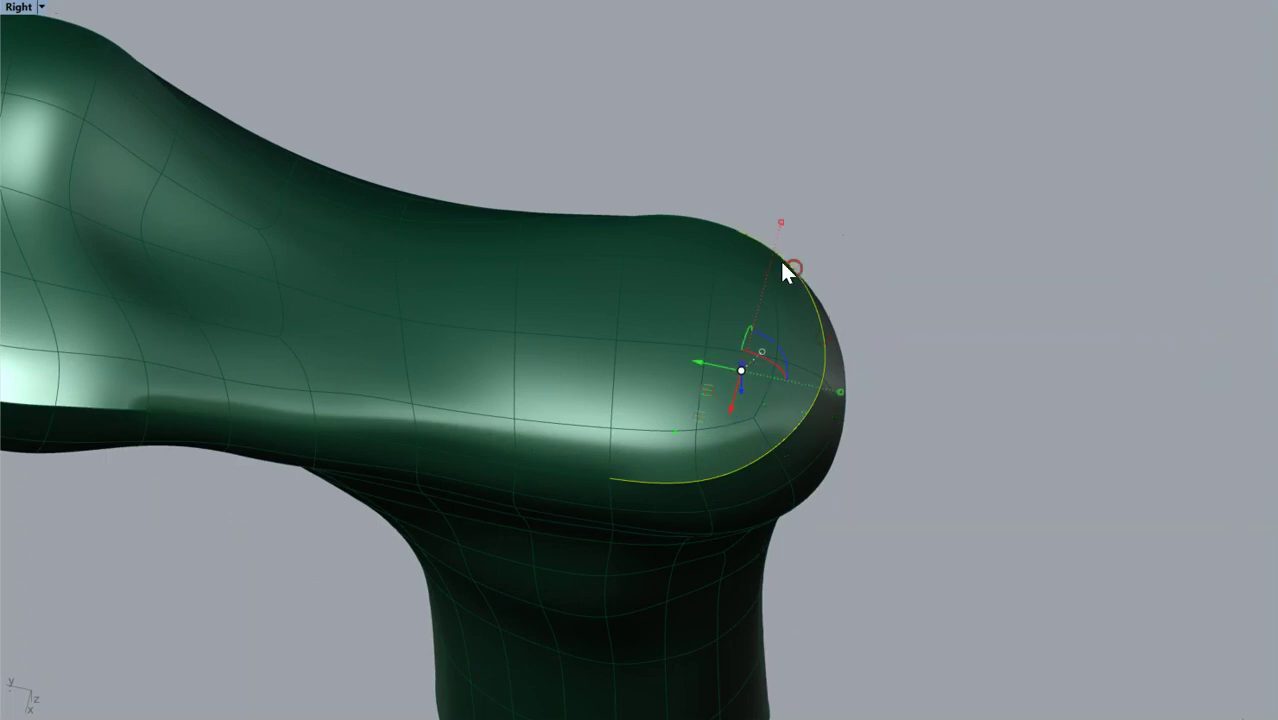
{"action": "left_click", "coordinate": [722, 224], "text": "ctrl+shift"}
{"action": "right_click_drag", "start_coordinate": [850, 345], "coordinate": [852, 327], "text": "ctrl+shift"}
{"action": "right_click_drag", "start_coordinate": [838, 247], "coordinate": [840, 240], "text": "ctrl+shift"}
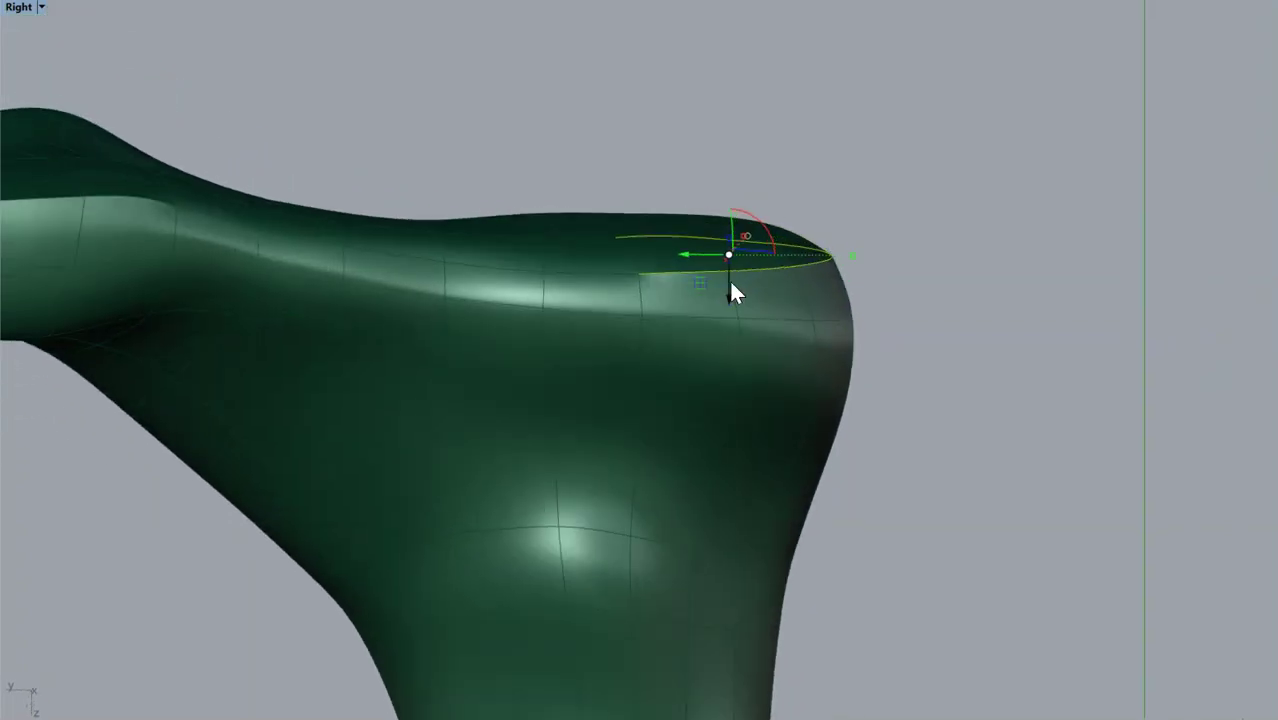
{"action": "mouse_move", "coordinate": [706, 283]}
{"action": "left_mouse_down"}
{"action": "mouse_move", "coordinate": [721, 184]}
{"action": "mouse_move", "coordinate": [722, 279]}
{"action": "mouse_move", "coordinate": [741, 280]}
{"action": "mouse_move", "coordinate": [733, 287]}
{"action": "mouse_move", "coordinate": [737, 260]}
{"action": "mouse_move", "coordinate": [719, 285]}
{"action": "left_mouse_up"}
{"action": "left_click", "coordinate": [880, 238]}
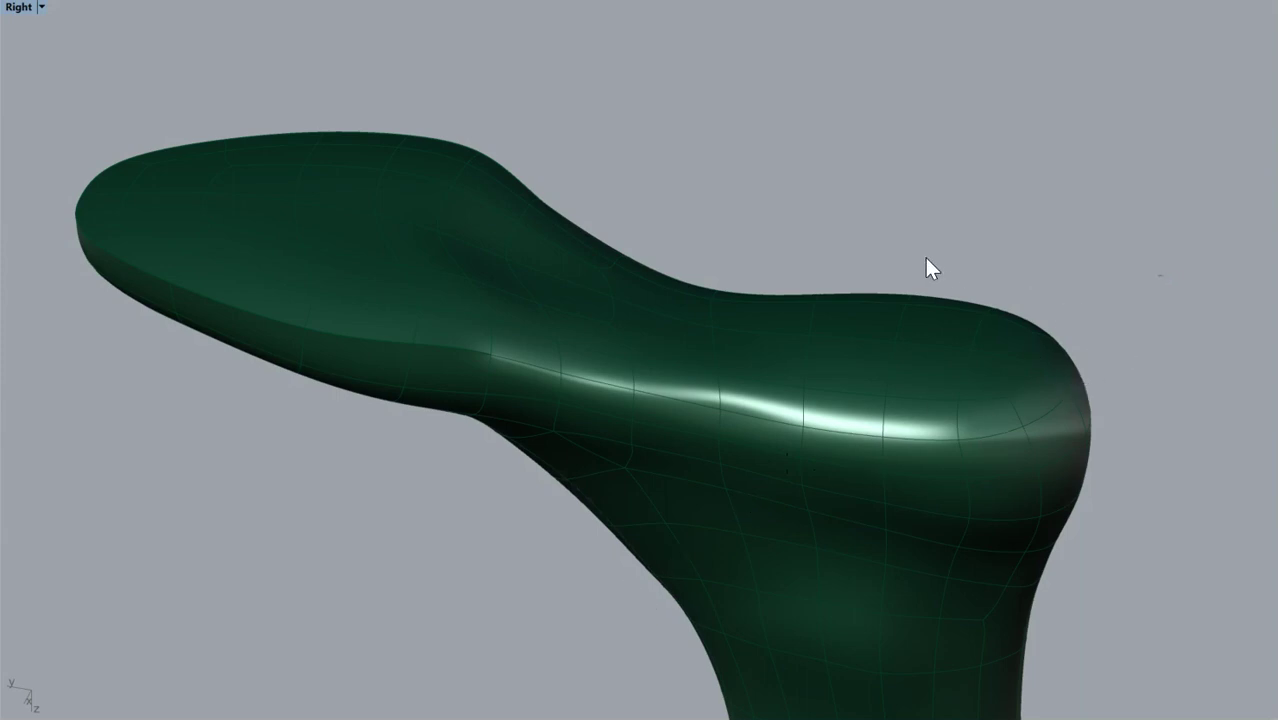
{"action": "right_click_drag", "start_coordinate": [826, 130], "coordinate": [1087, 397]}
{"action": "scroll", "coordinate": [1047, 374], "scroll_direction": "down", "scroll_amount": 4}
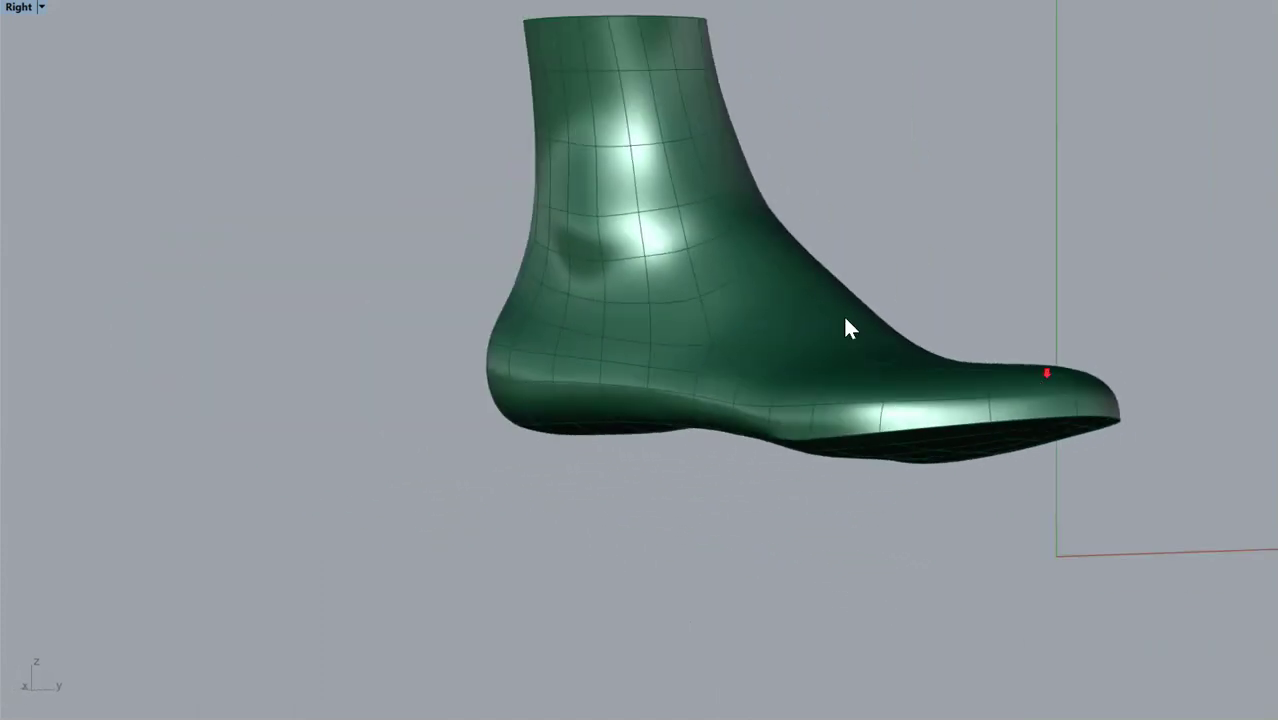
- Try enclosing the last in a coarse deformation cage, six points long and three points high, and discard the cage
{"action": "right_click_drag", "start_coordinate": [842, 251], "coordinate": [794, 370], "text": "shift"}
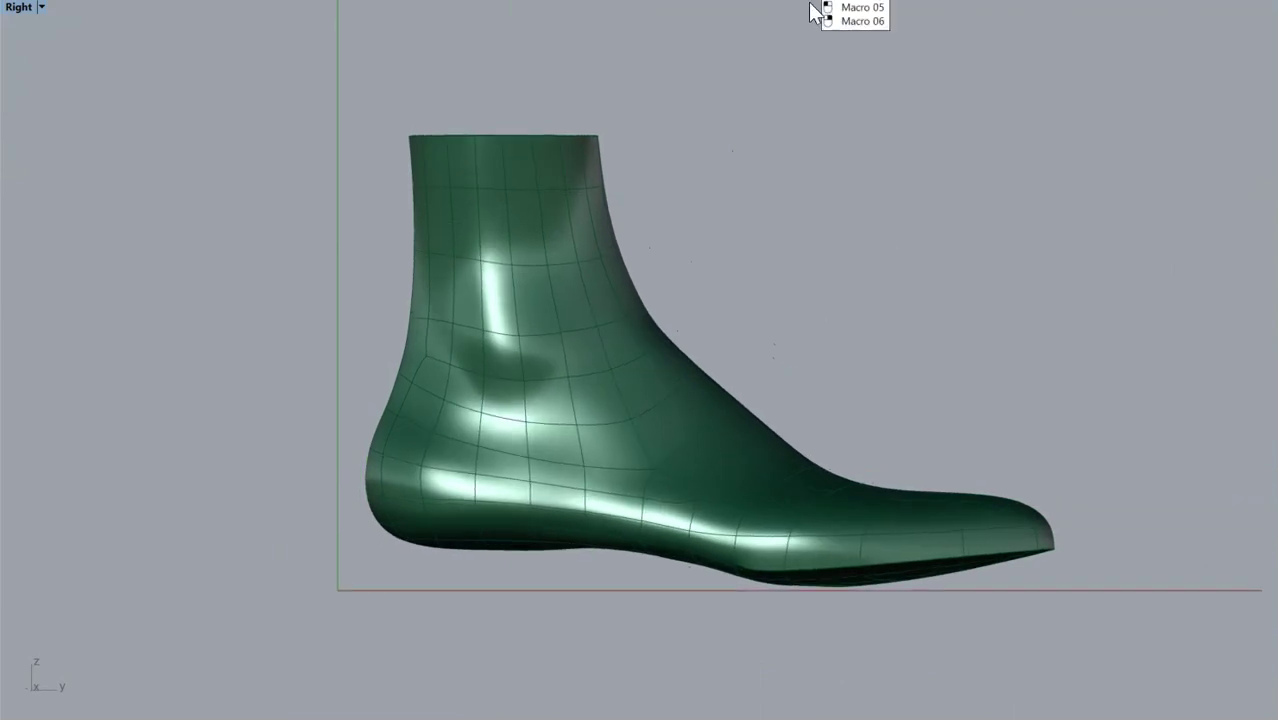
{"action": "left_click", "coordinate": [563, 189]}
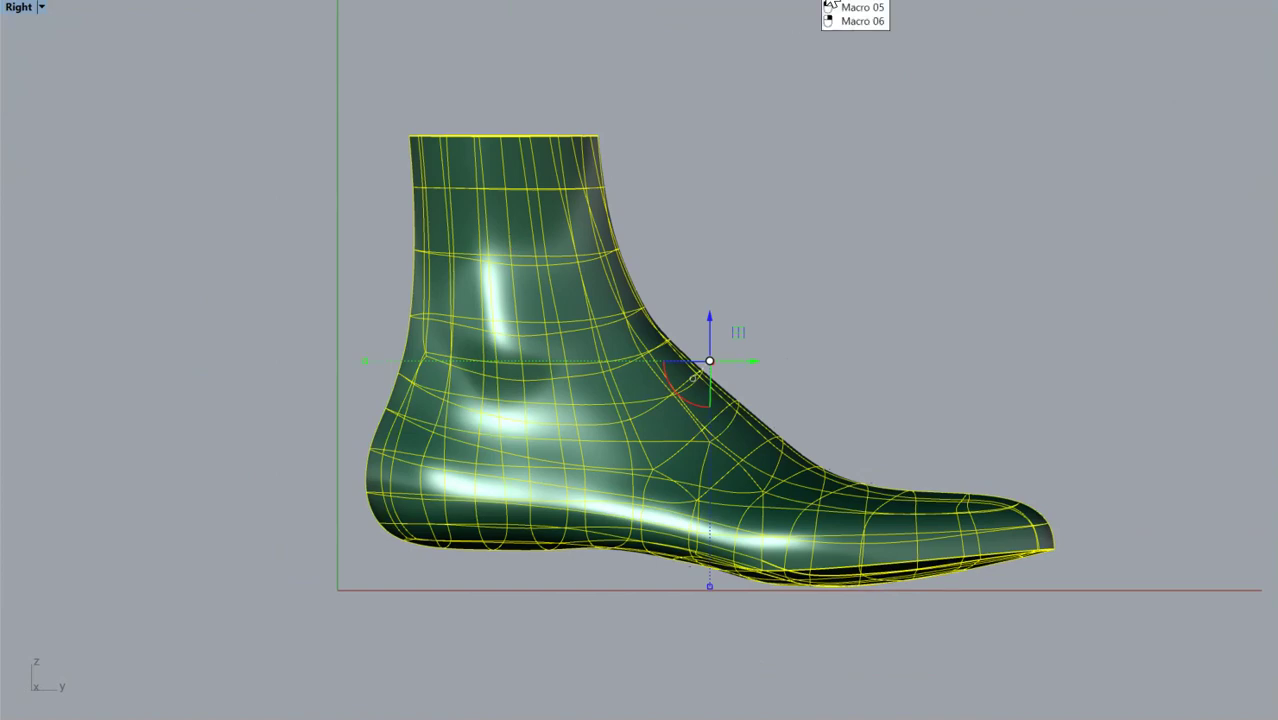
{"action": "left_click", "coordinate": [837, 1]}
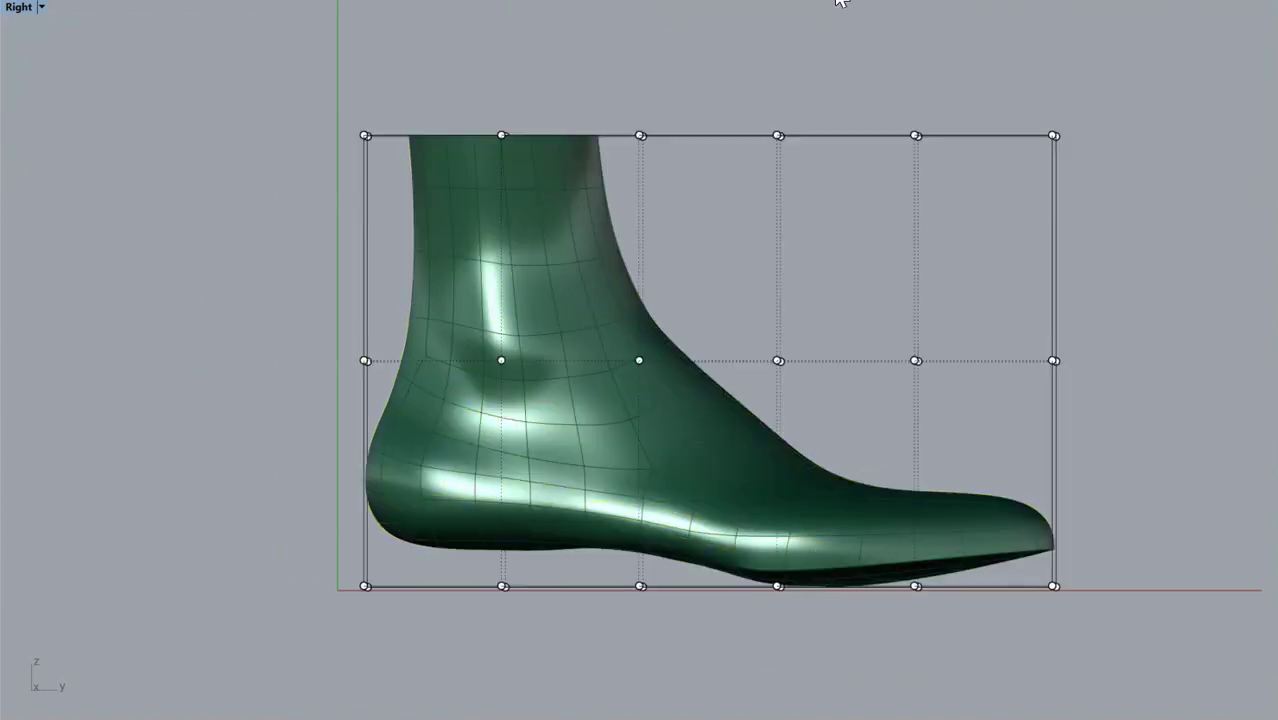
{"action": "right_click_drag", "start_coordinate": [1108, 421], "coordinate": [768, 440], "text": "ctrl+shift"}
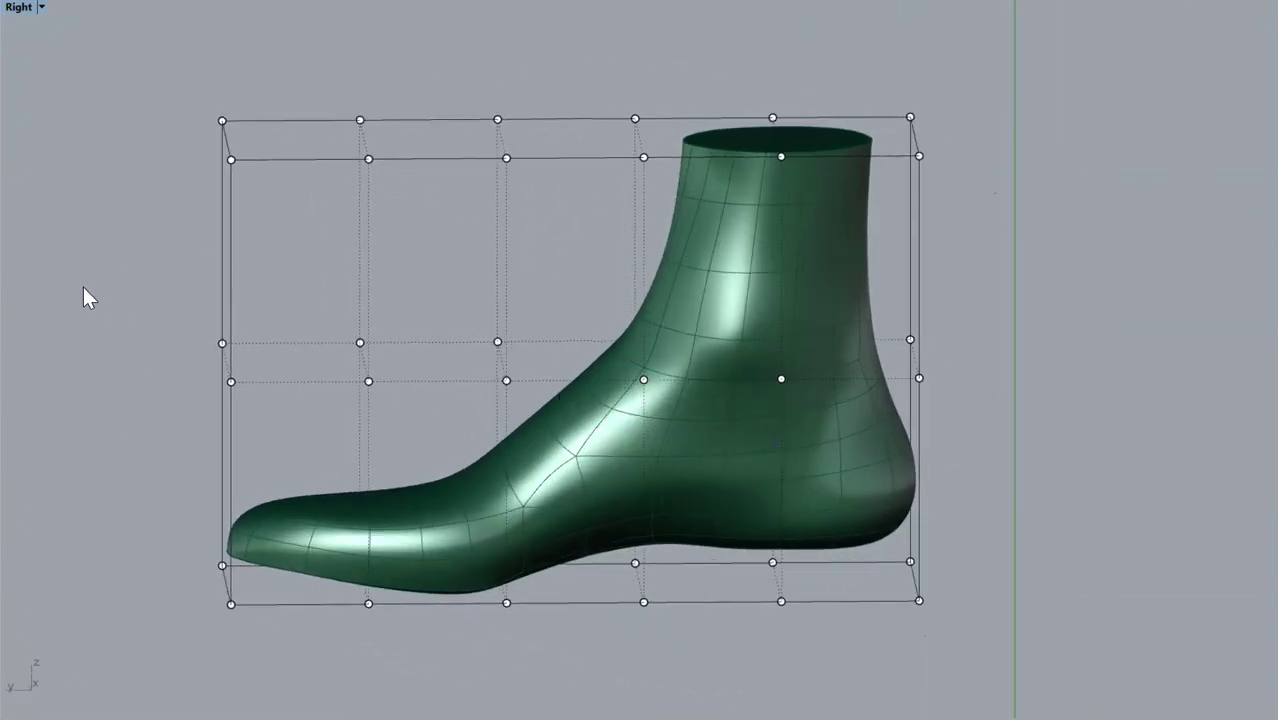
{"action": "key", "text": "Escape"}
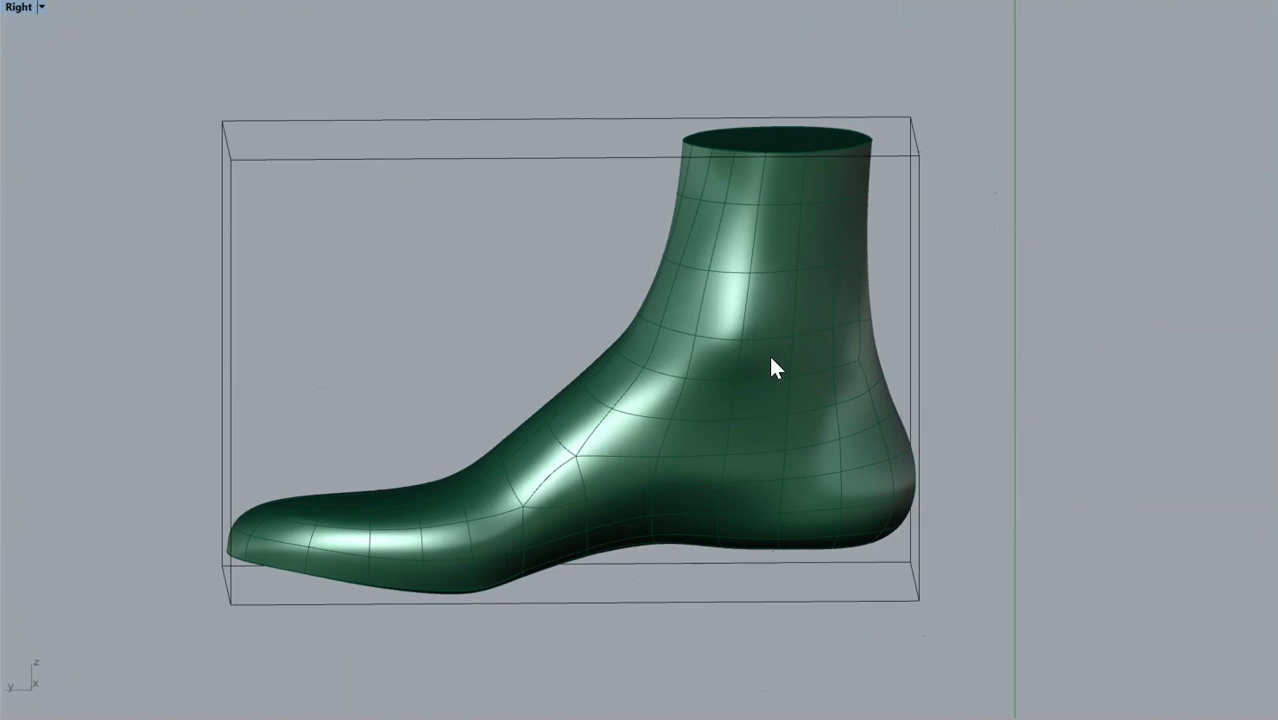
{"action": "left_click", "coordinate": [519, 120]}
{"action": "key", "text": "Delete"}
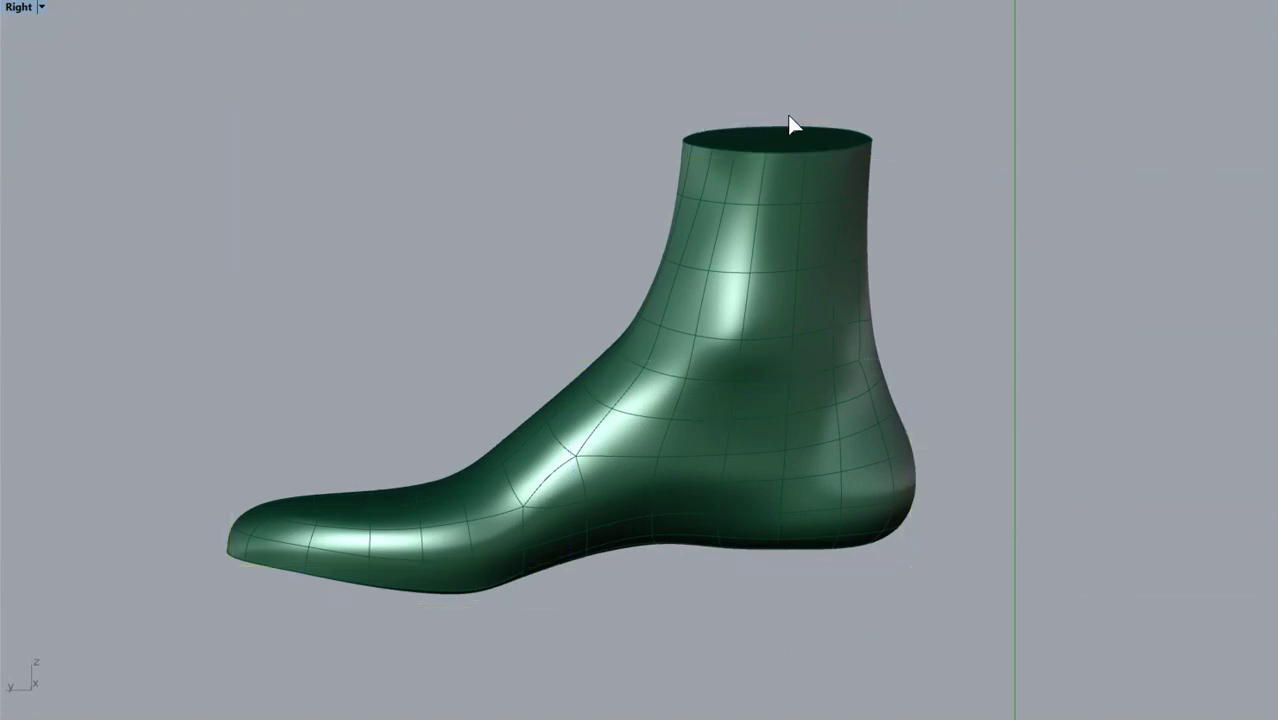
- Enclose the last in a finer deformation cage, nine points long and four points high
{"action": "left_click", "coordinate": [787, 191]}
{"action": "key", "text": "F10"}
{"action": "key", "text": "F11"}
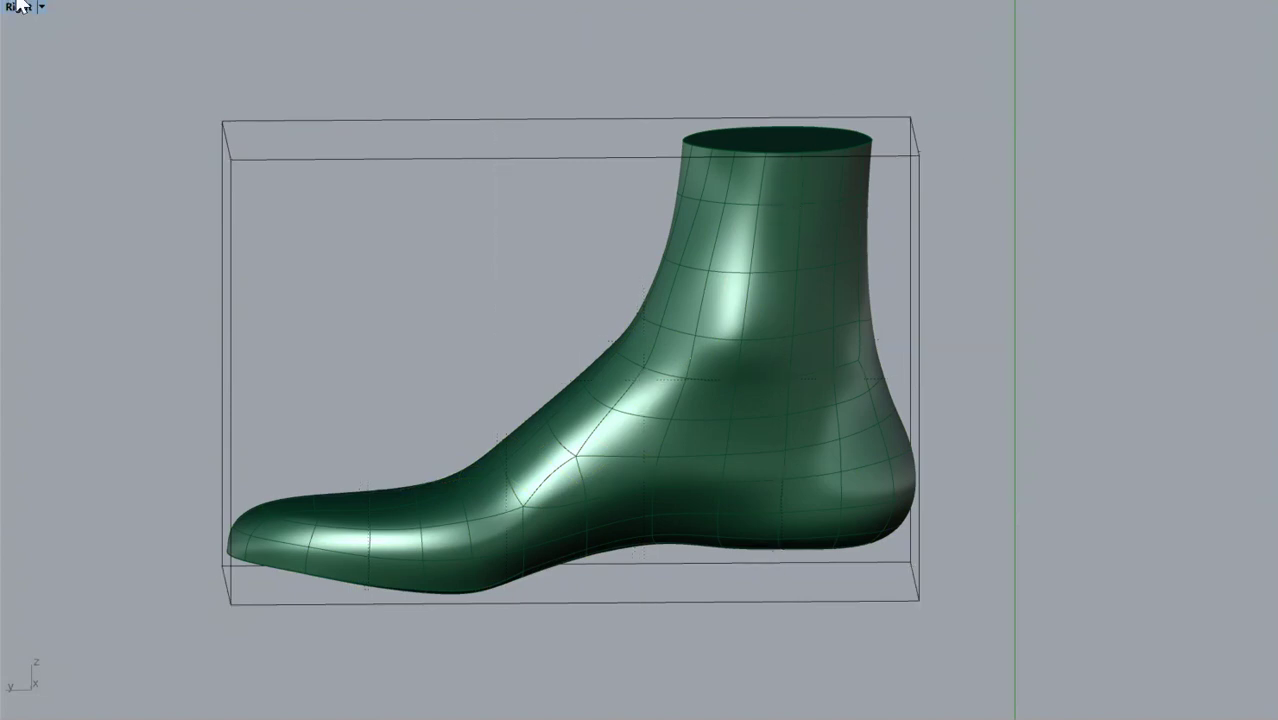
{"action": "key", "text": "ctrl+z"}
{"action": "left_click", "coordinate": [760, 180]}
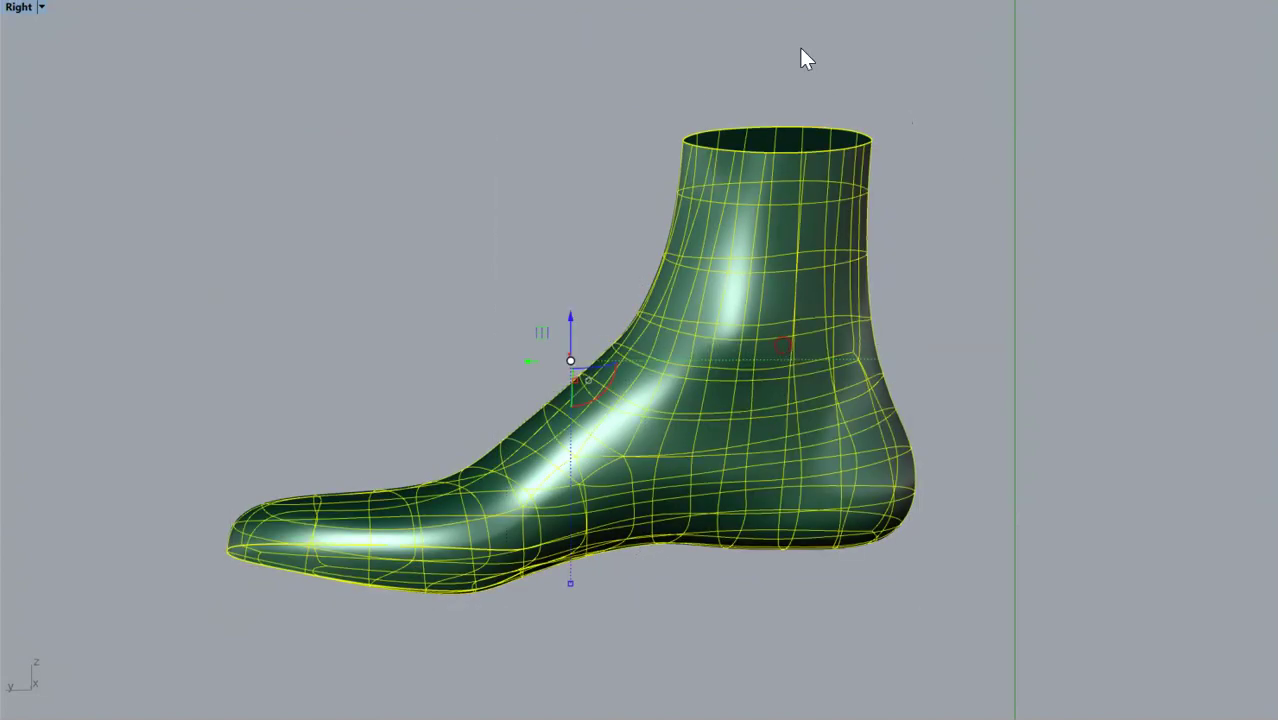
{"action": "left_click", "coordinate": [842, 1]}
{"action": "right_click_drag", "start_coordinate": [432, 390], "coordinate": [446, 365]}
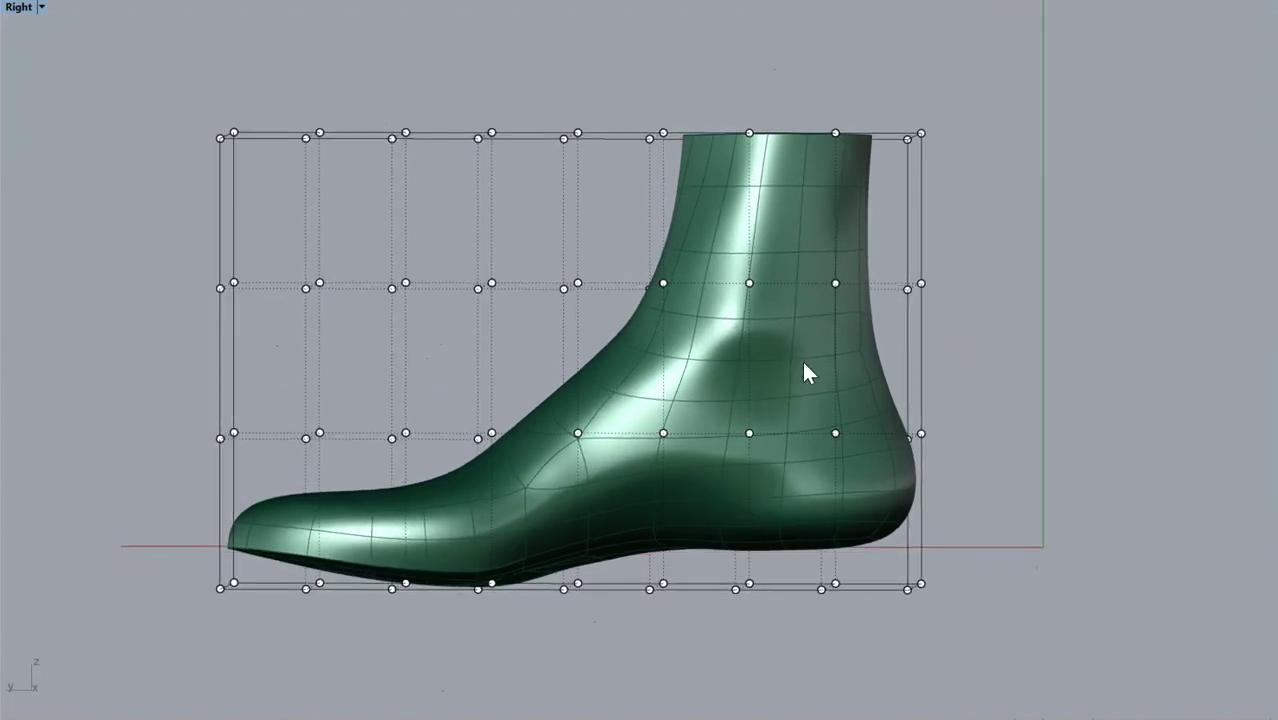
- Raise the heel and ankle section in two stages with the rear cage columns, and lower the arch-side cage points slightly
{"action": "mouse_move", "coordinate": [870, 395]}
{"action": "right_mouse_down"}
{"action": "mouse_move", "coordinate": [893, 563]}
{"action": "mouse_move", "coordinate": [678, 592]}
{"action": "mouse_move", "coordinate": [883, 500]}
{"action": "mouse_move", "coordinate": [876, 485]}
{"action": "right_mouse_up"}
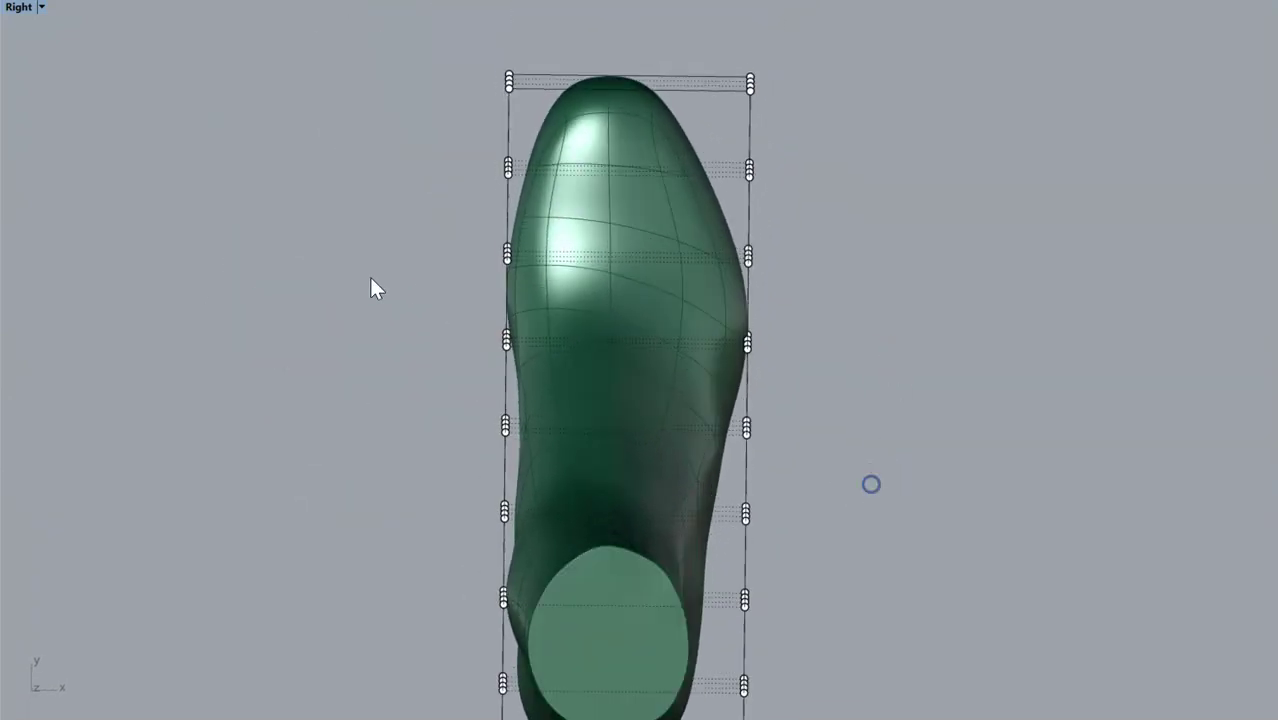
{"action": "left_click", "coordinate": [405, 0]}
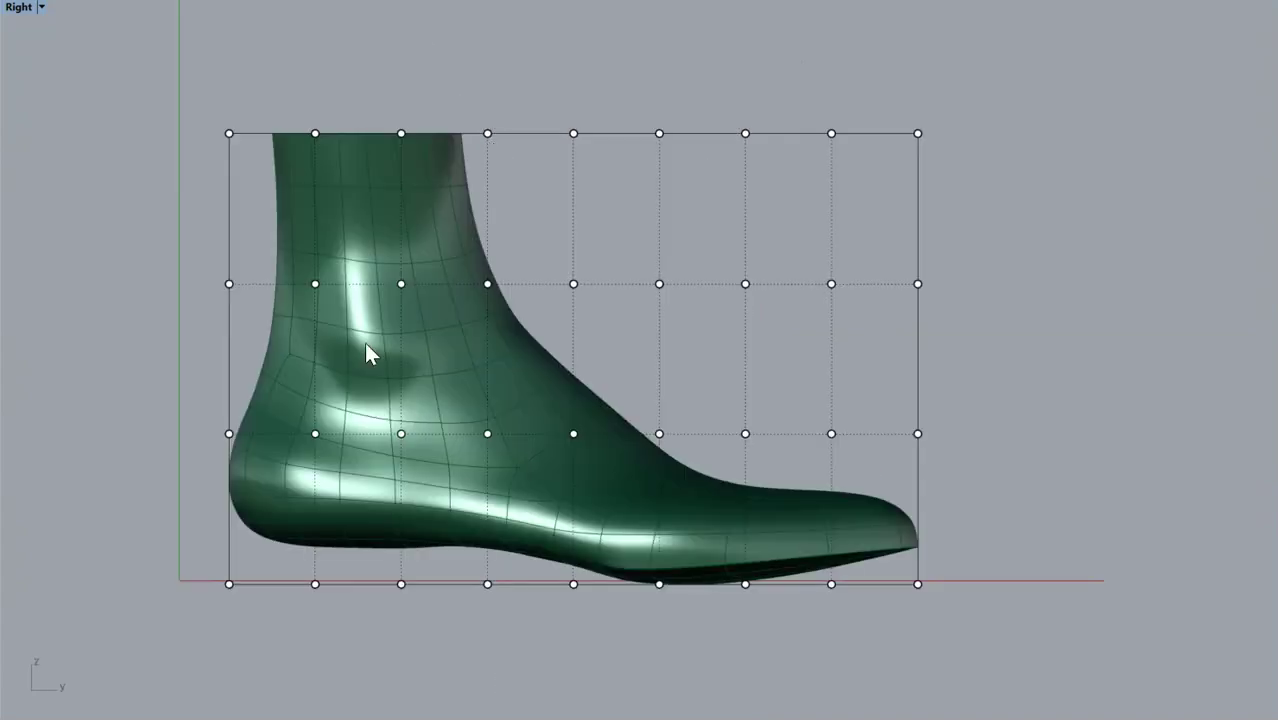
{"action": "right_click_drag", "start_coordinate": [419, 361], "coordinate": [486, 365]}
{"action": "left_click_drag", "start_coordinate": [155, 77], "coordinate": [586, 622]}
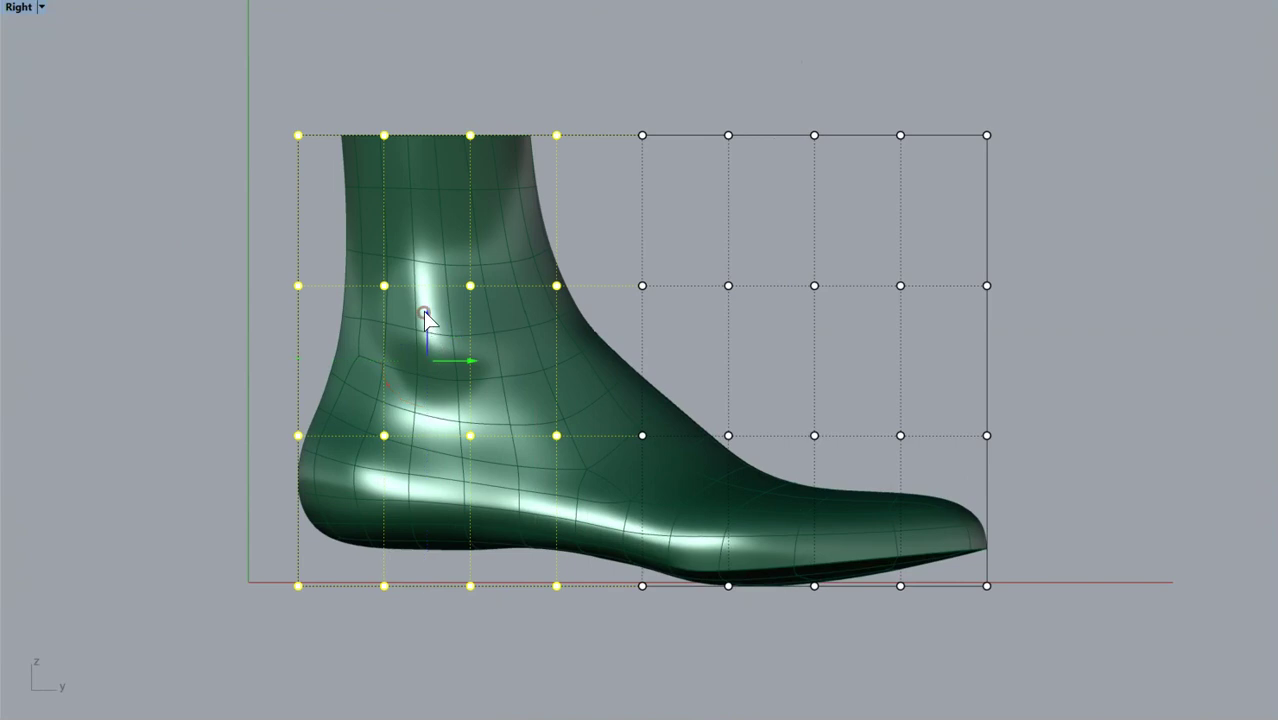
{"action": "left_click_drag", "start_coordinate": [422, 314], "coordinate": [422, 298]}
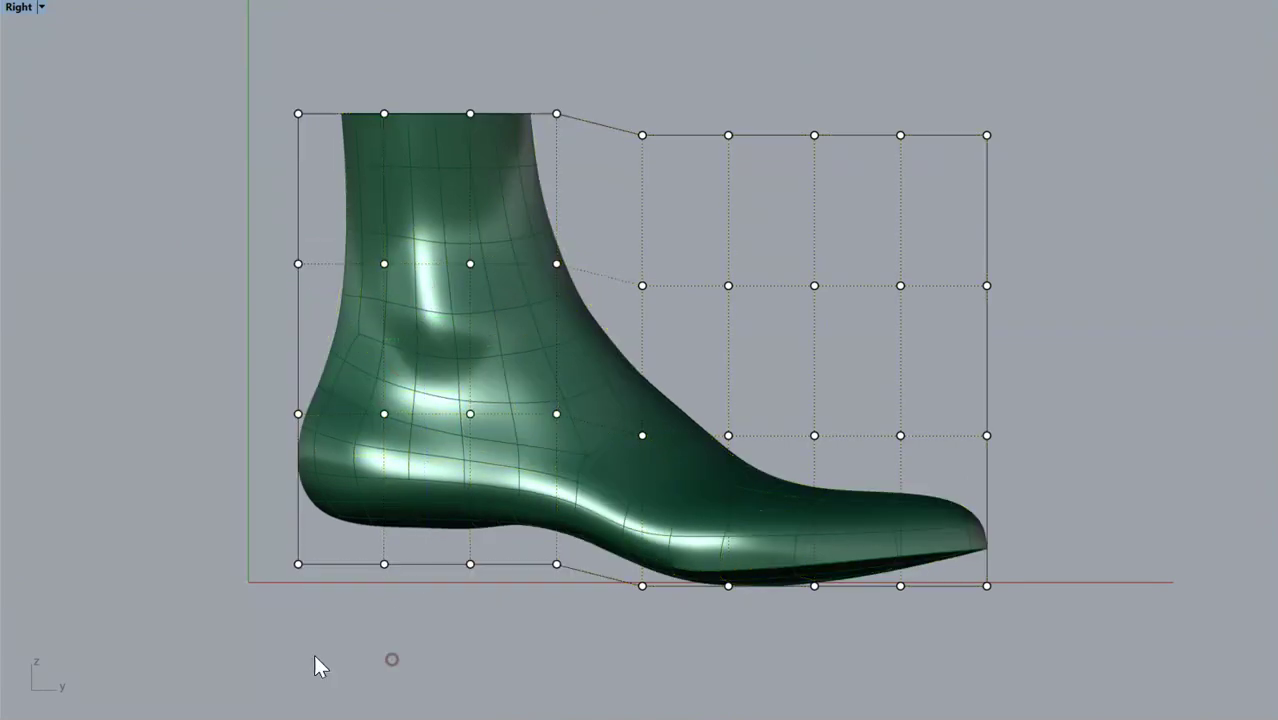
{"action": "left_click_drag", "start_coordinate": [177, 635], "coordinate": [588, 285]}
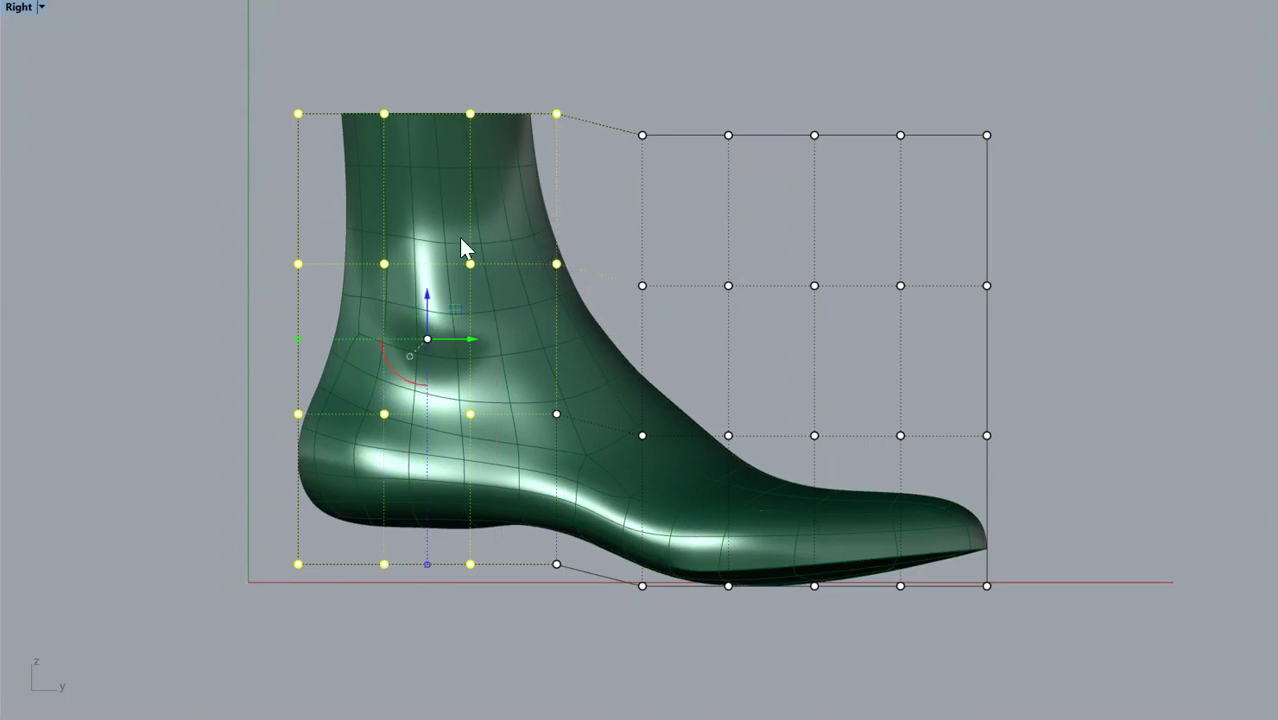
{"action": "left_click_drag", "start_coordinate": [433, 305], "coordinate": [428, 293]}
{"action": "left_click", "coordinate": [450, 601]}
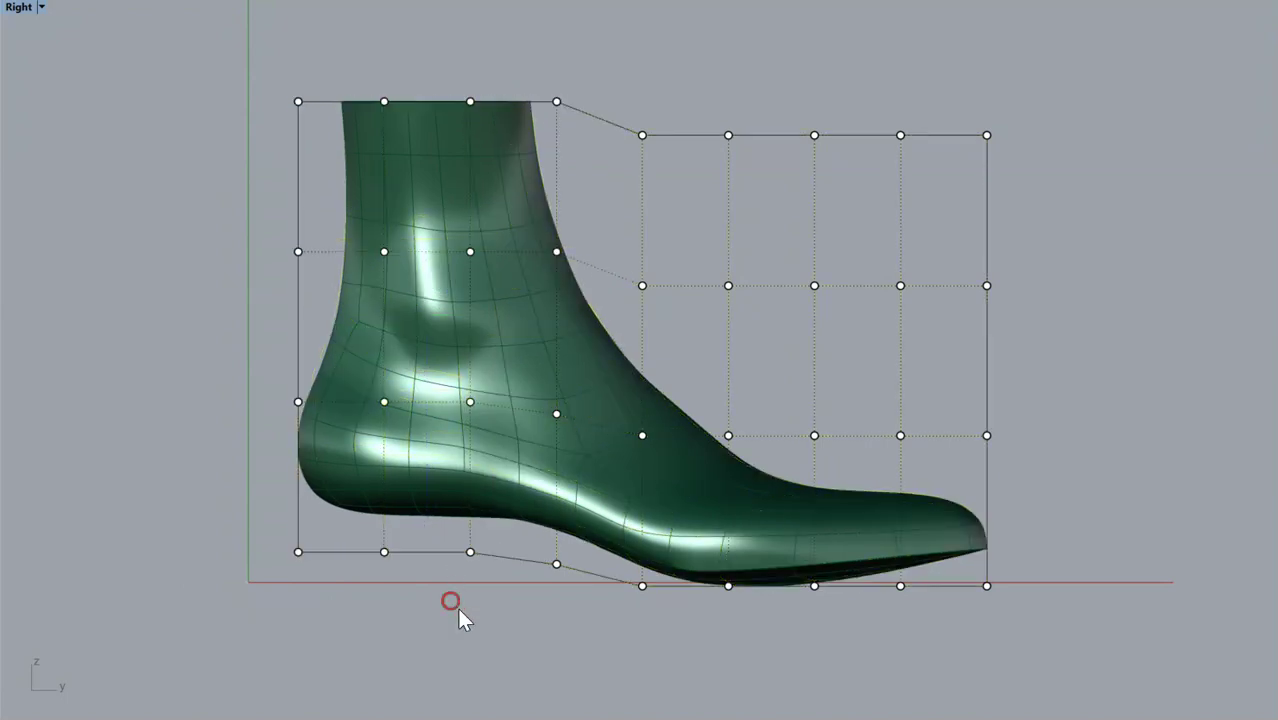
{"action": "left_click_drag", "start_coordinate": [511, 651], "coordinate": [588, 408]}
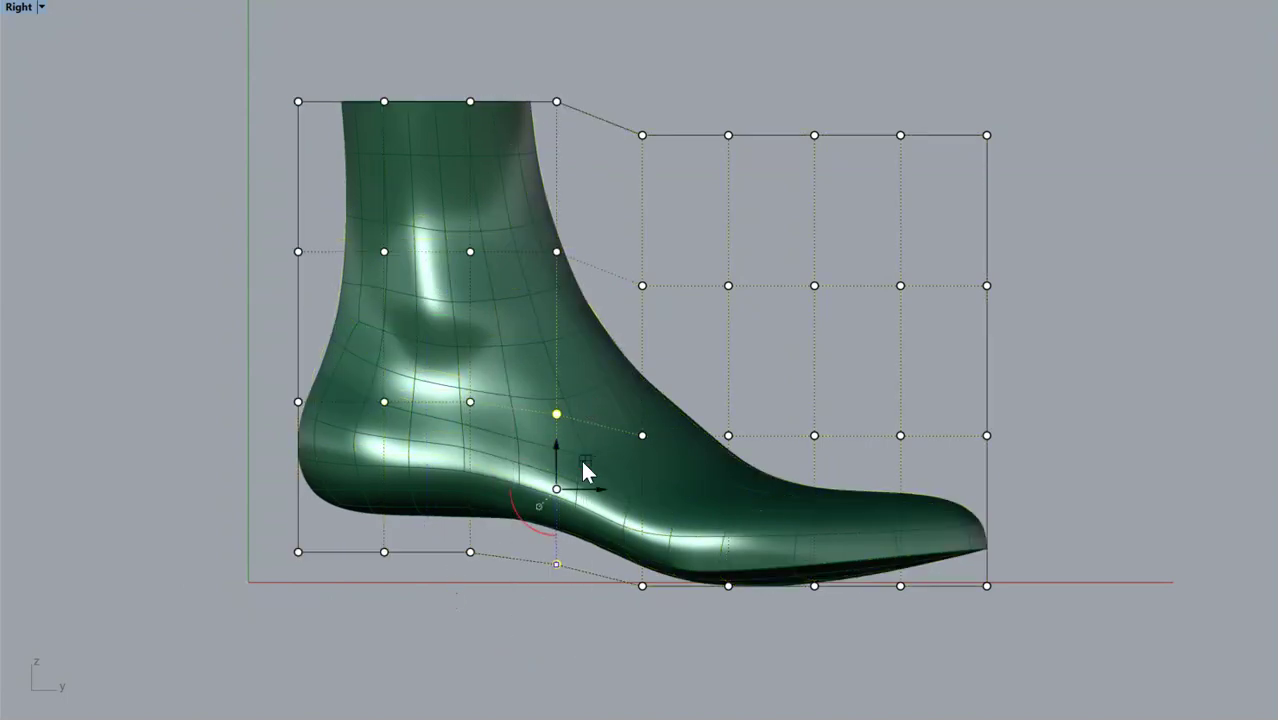
{"action": "left_click", "coordinate": [608, 668]}
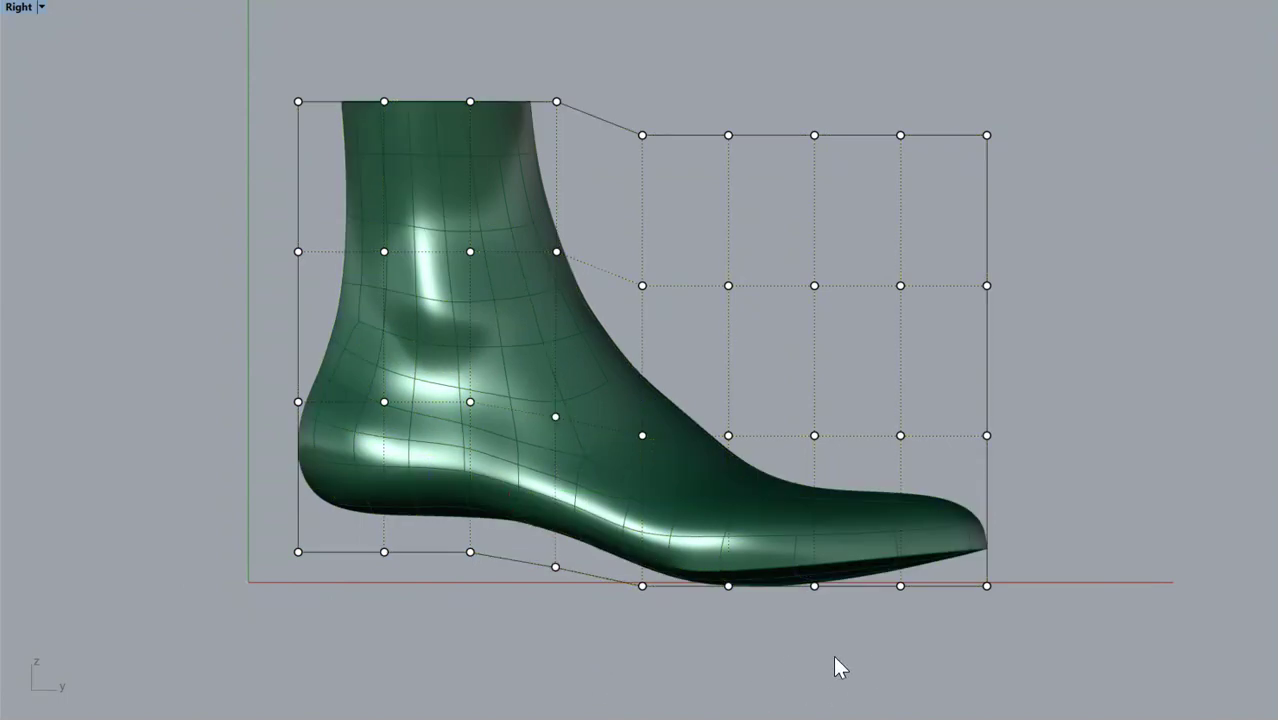
- Raise the toe by moving the lower cage points of the front two columns up, and the foremost column further
{"action": "left_click_drag", "start_coordinate": [847, 651], "coordinate": [1074, 381]}
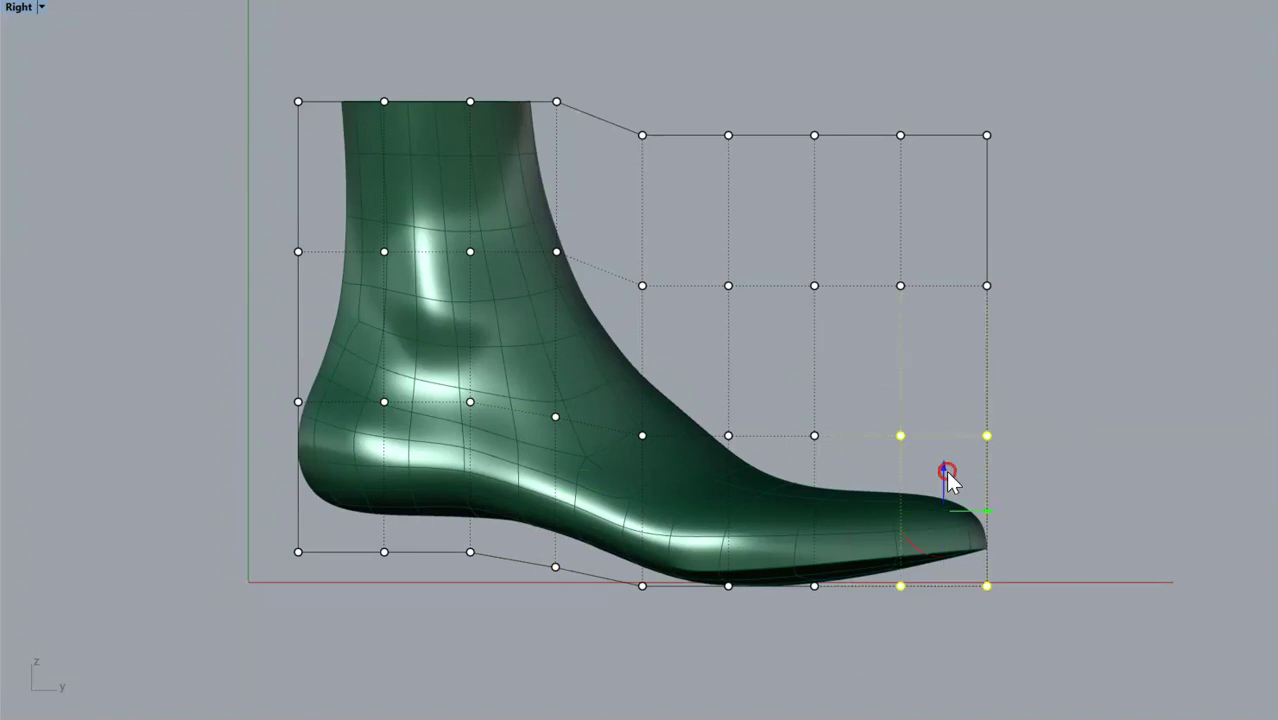
{"action": "left_click_drag", "start_coordinate": [950, 476], "coordinate": [950, 464]}
{"action": "left_click", "coordinate": [1036, 500]}
{"action": "left_click_drag", "start_coordinate": [955, 600], "coordinate": [1016, 408]}
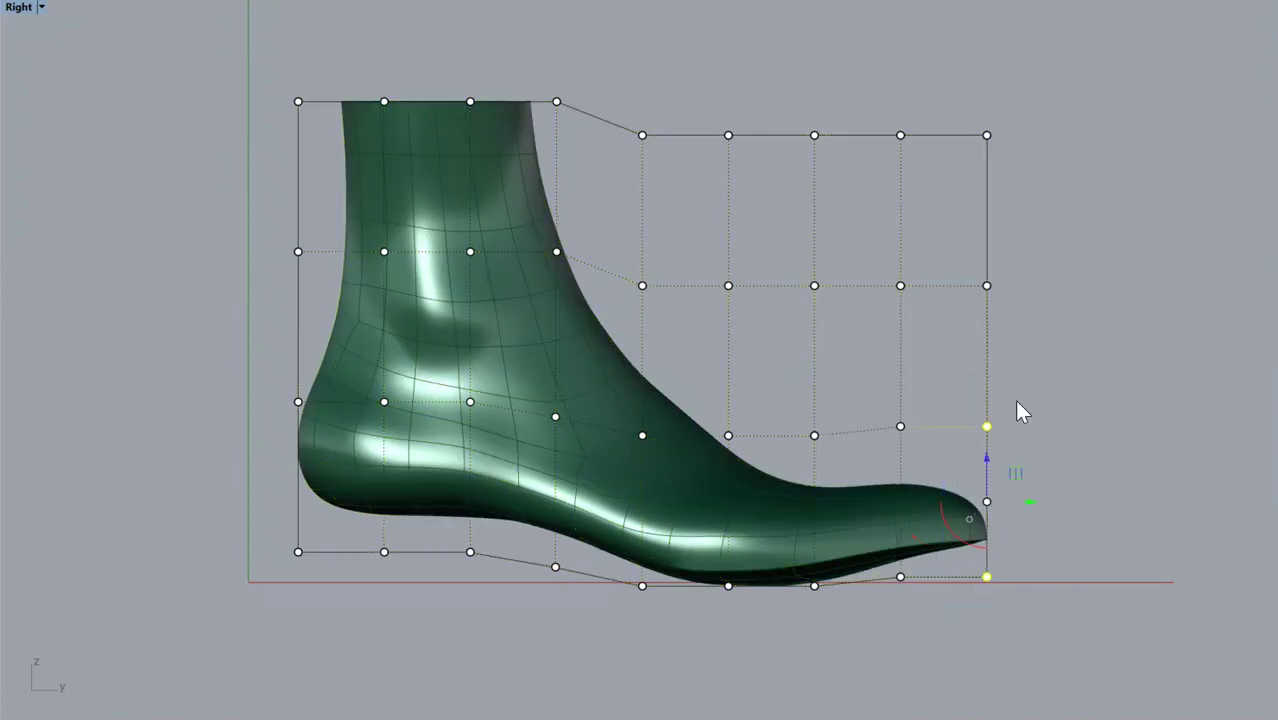
{"action": "left_click_drag", "start_coordinate": [984, 456], "coordinate": [1058, 445]}
{"action": "left_click", "coordinate": [1058, 445]}
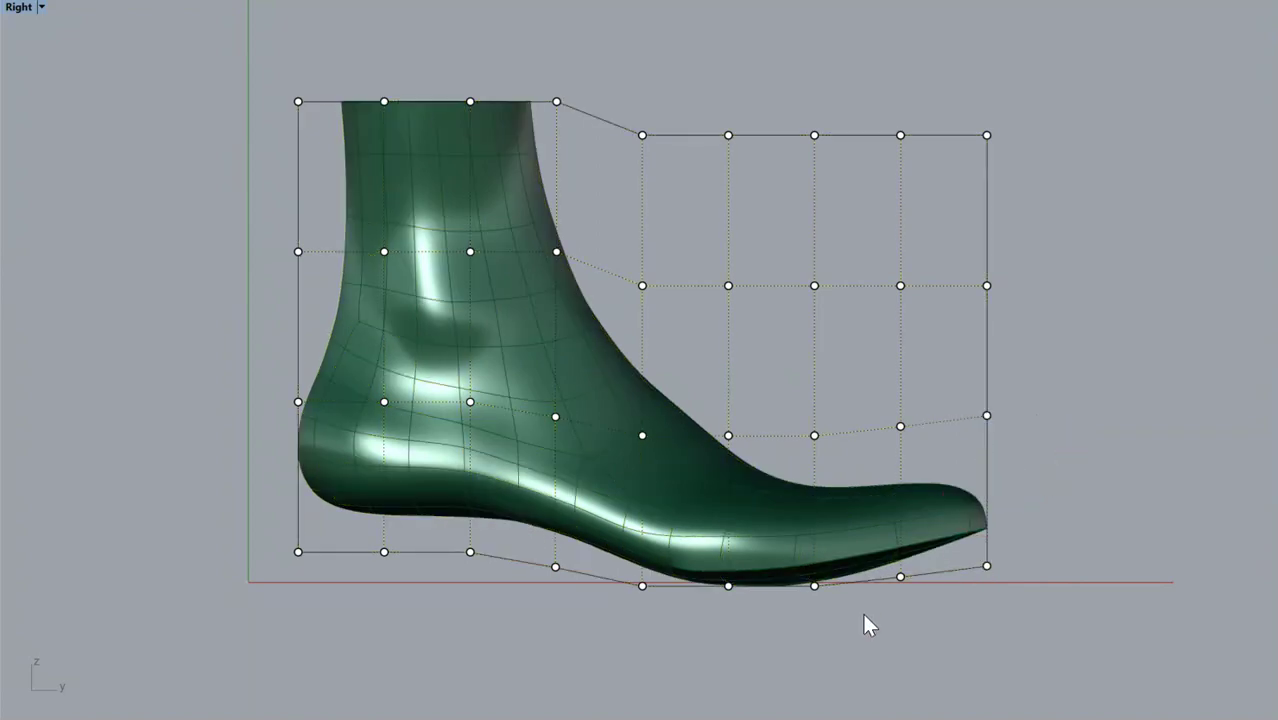
- Select three neighbouring columns of cage points along one side of the ball of the foot and shift them slightly
{"action": "right_click_drag", "start_coordinate": [895, 630], "coordinate": [565, 465]}
{"action": "left_click_drag", "start_coordinate": [589, 551], "coordinate": [659, 410]}
{"action": "left_click_drag", "start_coordinate": [383, 569], "coordinate": [498, 434]}
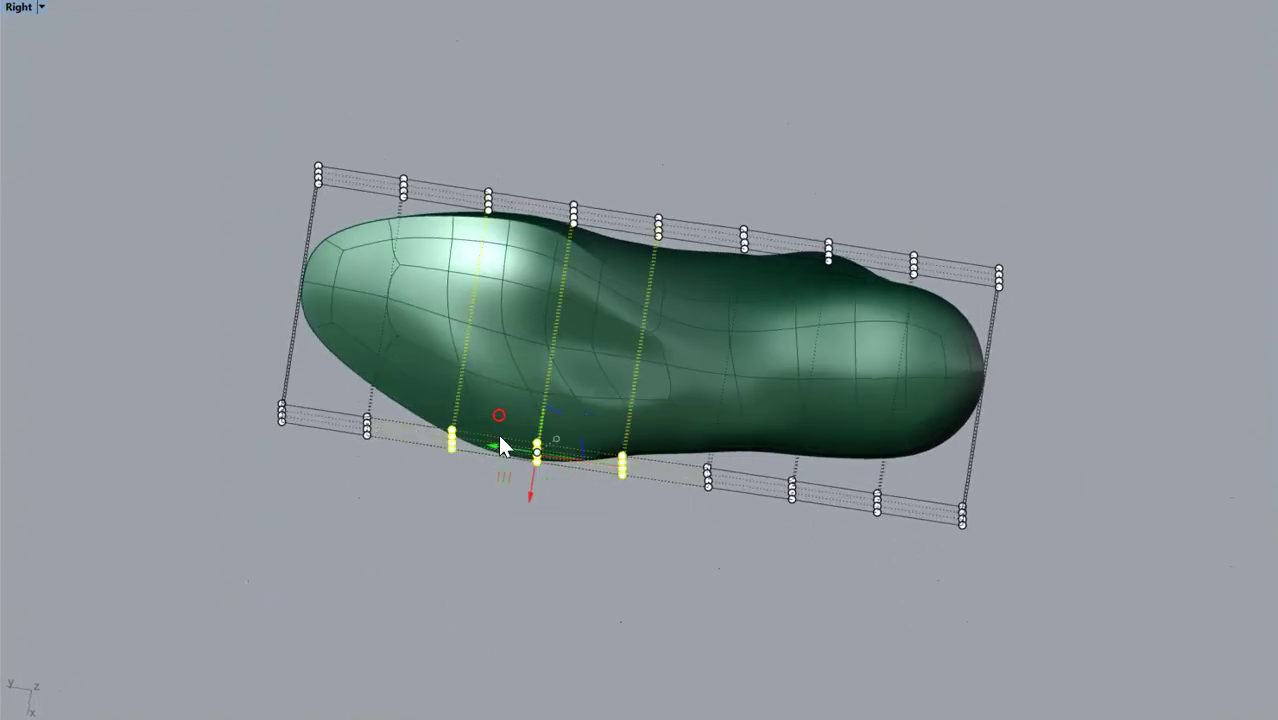
{"action": "right_click_drag", "start_coordinate": [498, 434], "coordinate": [673, 337]}
{"action": "left_click_drag", "start_coordinate": [543, 395], "coordinate": [540, 375]}
{"action": "right_click_drag", "start_coordinate": [879, 234], "coordinate": [777, 195]}
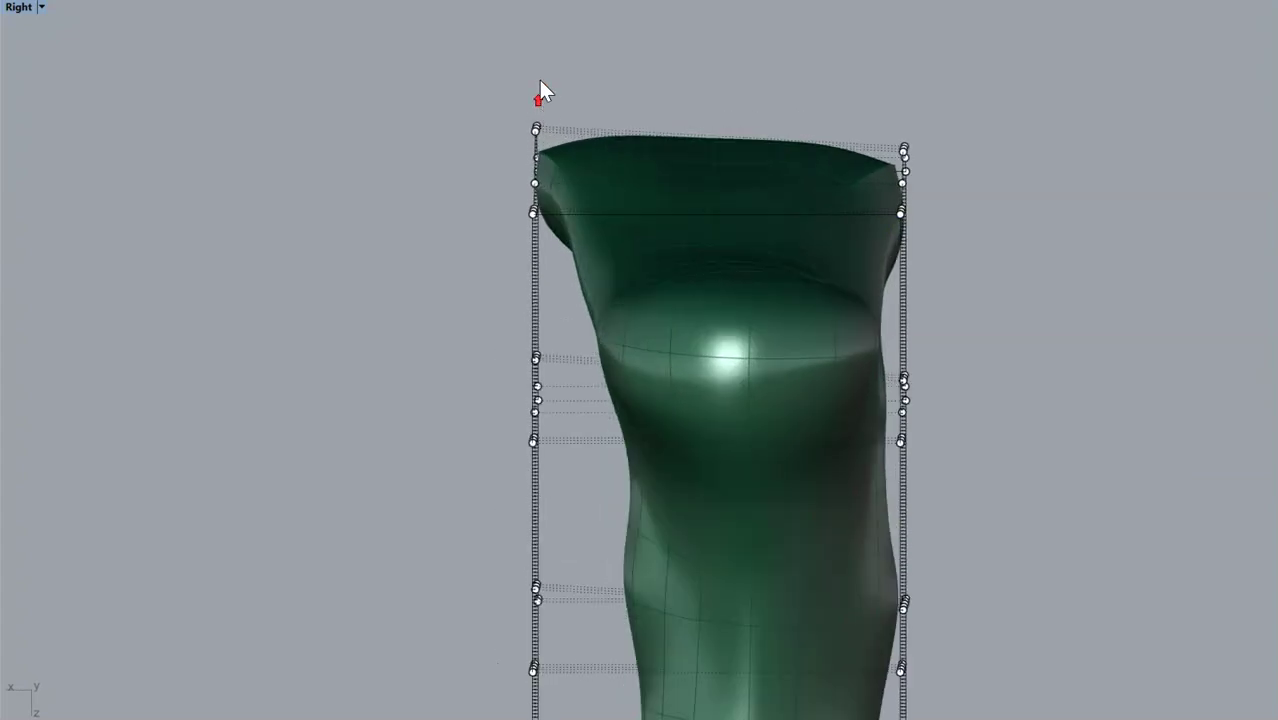
- Undo and redo the shift of the ball-side cage points several times to compare the sole shape
{"action": "scroll", "coordinate": [539, 94], "scroll_direction": "up", "scroll_amount": 3}
{"action": "key", "text": "ctrl+y"}
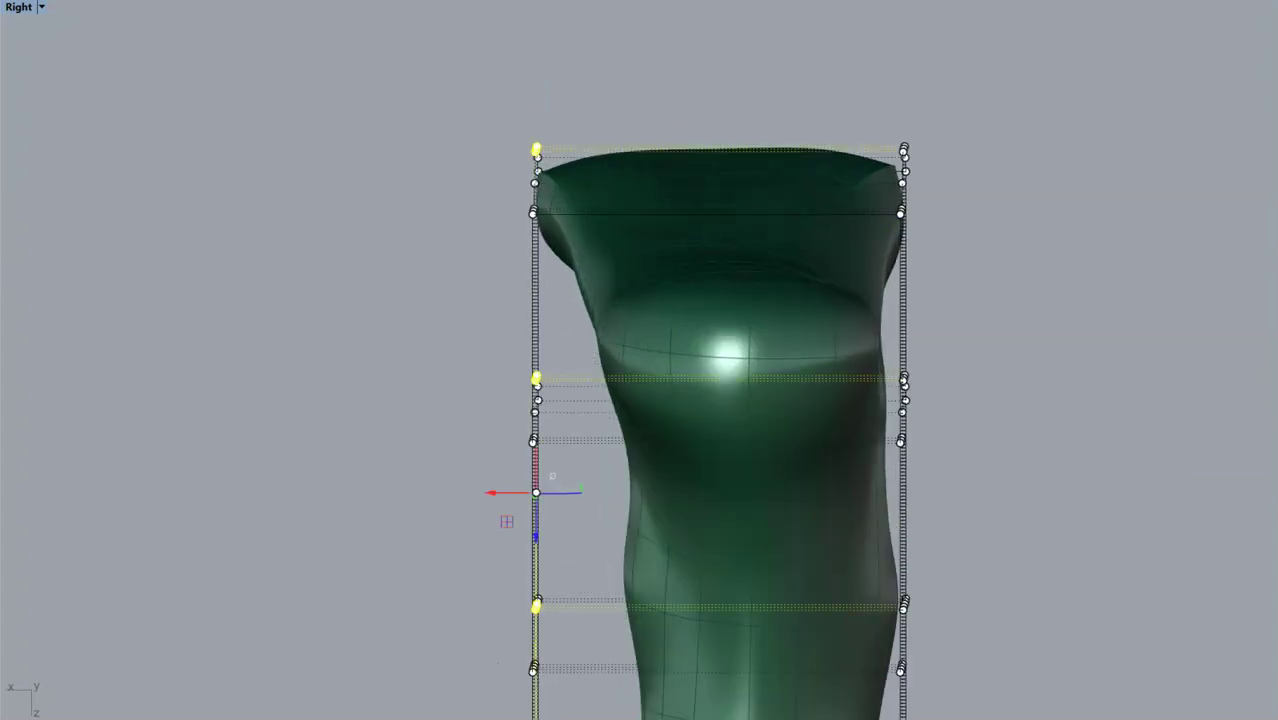
{"action": "key", "text": "ctrl+z"}
{"action": "key", "text": "ctrl+y"}
{"action": "key", "text": "ctrl+z"}
{"action": "key", "text": "ctrl+y"}
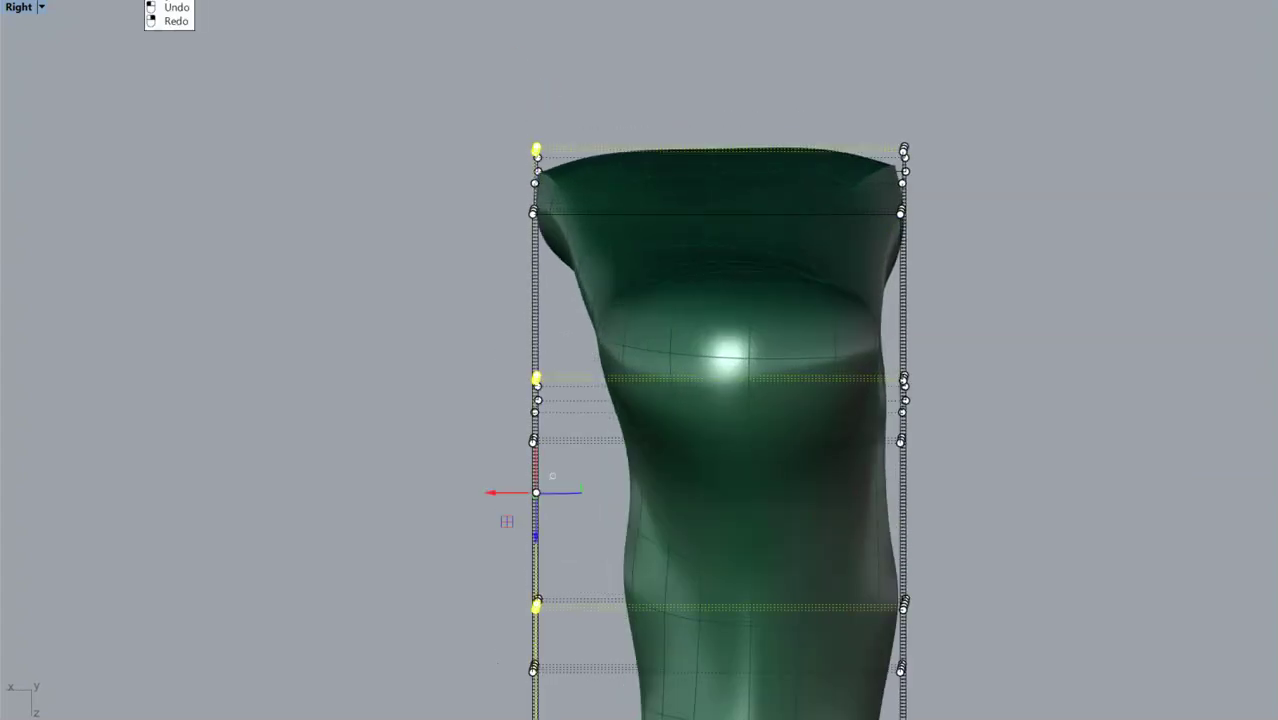
{"action": "left_click", "coordinate": [180, 174]}
- Move the four mid-height cage points above the instep slightly up and forward
{"action": "right_click_drag", "start_coordinate": [448, 177], "coordinate": [585, 352]}
{"action": "scroll", "coordinate": [593, 244], "scroll_direction": "down", "scroll_amount": 3}
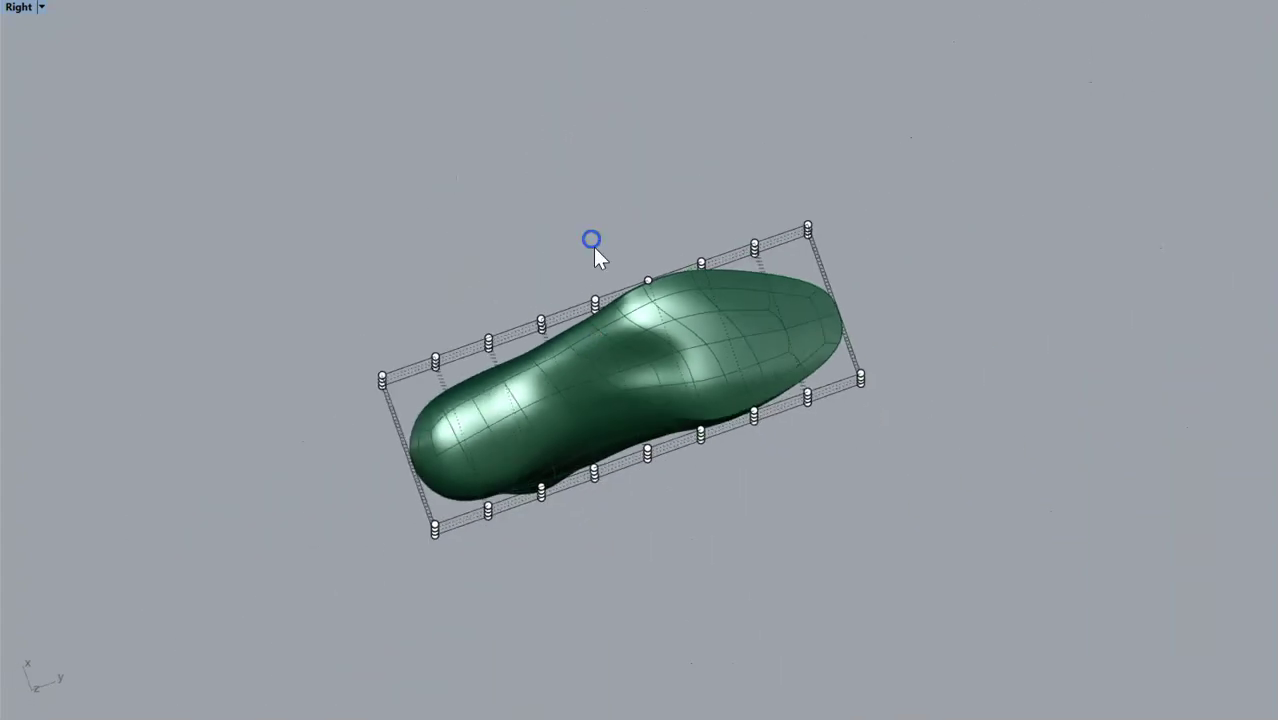
{"action": "key", "text": "Home"}
{"action": "left_click", "coordinate": [641, 437]}
{"action": "right_click_drag", "start_coordinate": [641, 437], "coordinate": [634, 437], "text": "ctrl+shift"}
{"action": "left_click_drag", "start_coordinate": [594, 214], "coordinate": [686, 284]}
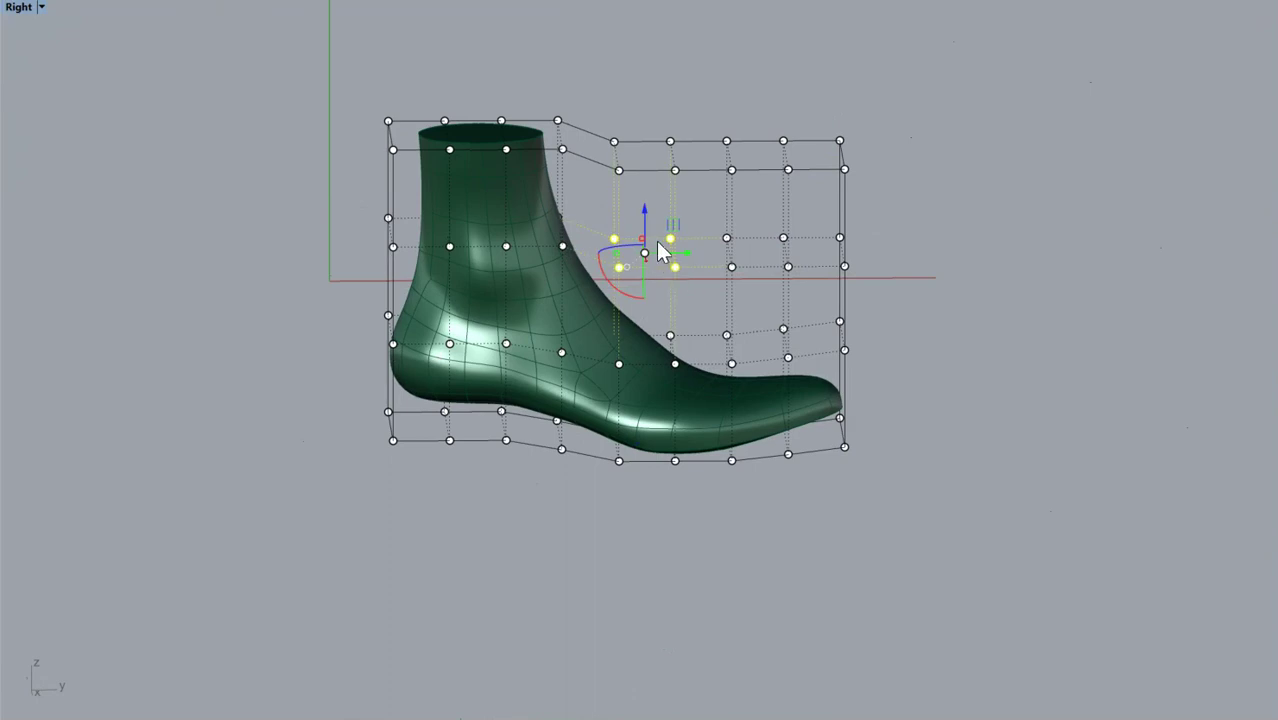
{"action": "left_click", "coordinate": [682, 218]}
{"action": "key", "text": "Escape"}
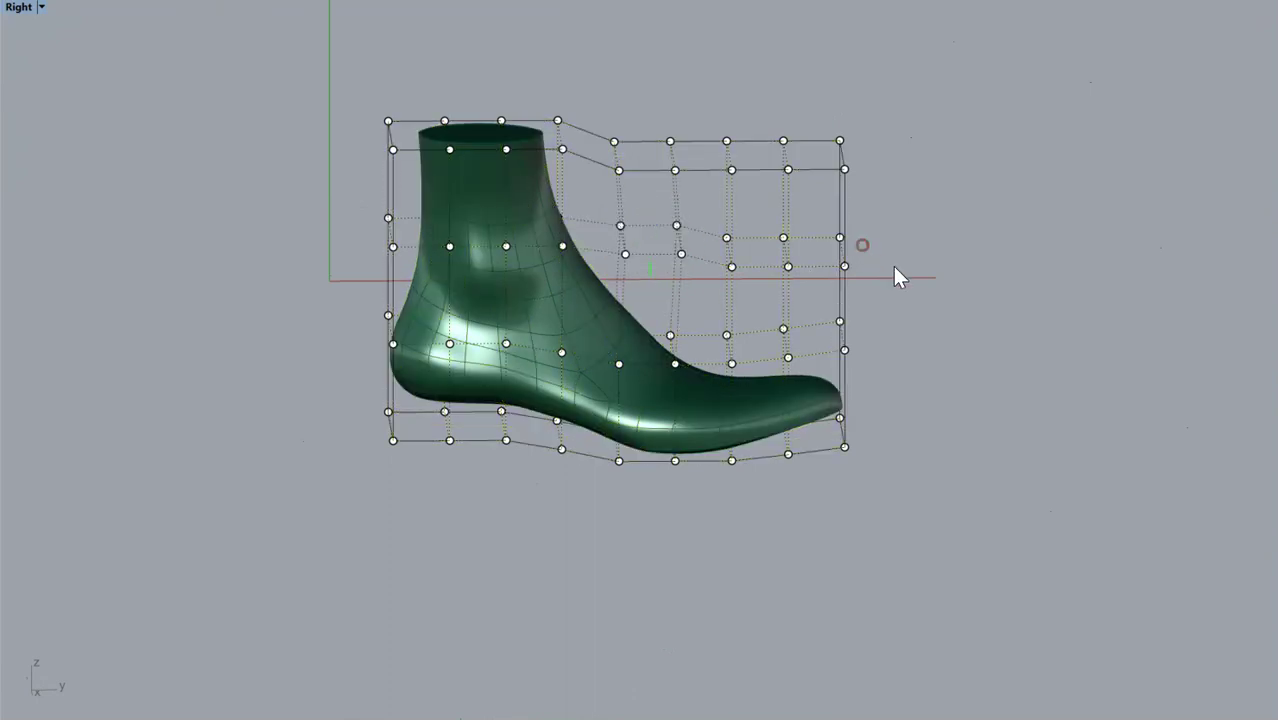
- Finish the cage editing and delete the deformation cage around the reshaped last
{"action": "right_click_drag", "start_coordinate": [921, 340], "coordinate": [916, 323], "text": "ctrl+shift"}
{"action": "key", "text": "Escape"}
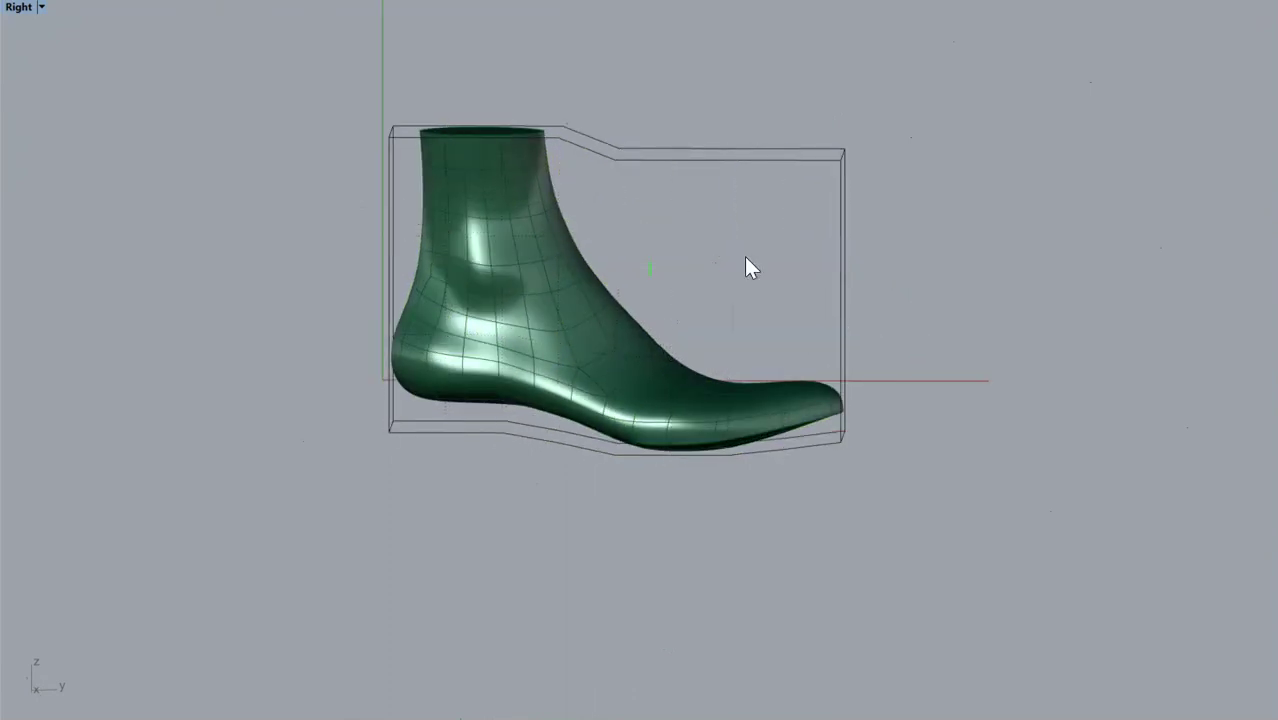
{"action": "left_click_drag", "start_coordinate": [826, 128], "coordinate": [770, 208]}
{"action": "key", "text": "Delete"}
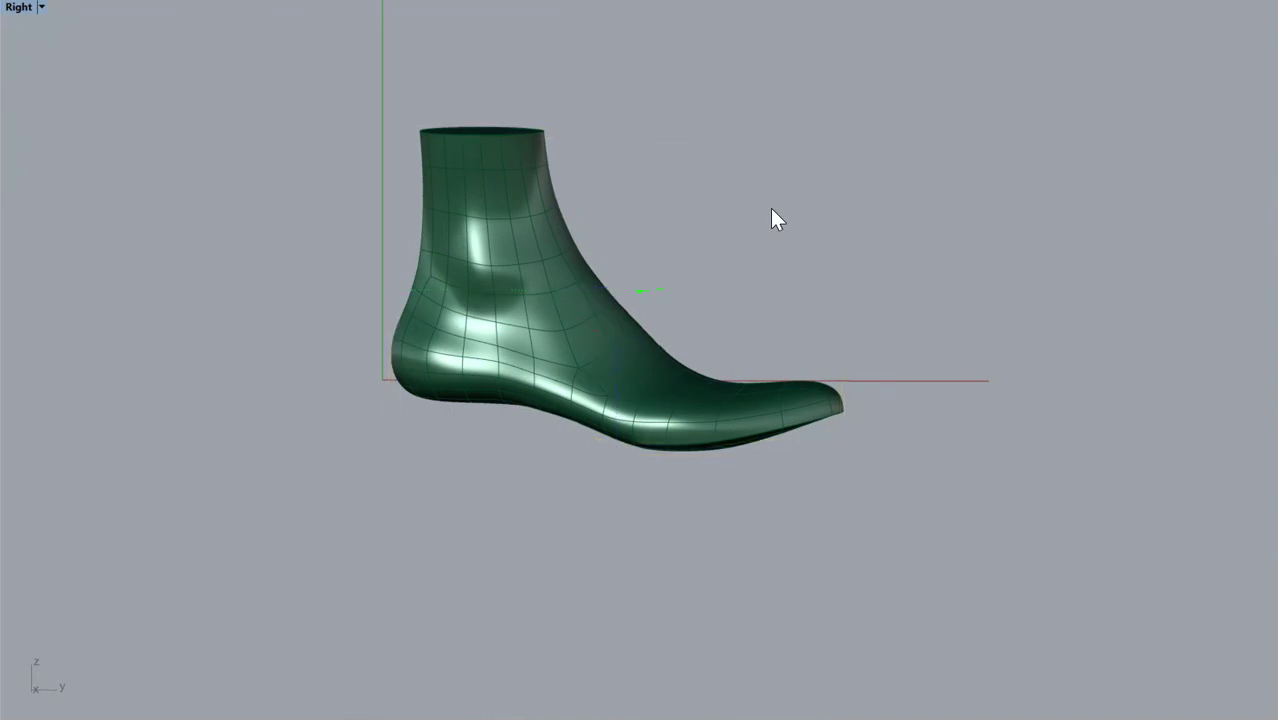
- Show the control points of the reshaped last and examine them from the side and the heel
{"action": "left_click", "coordinate": [568, 290]}
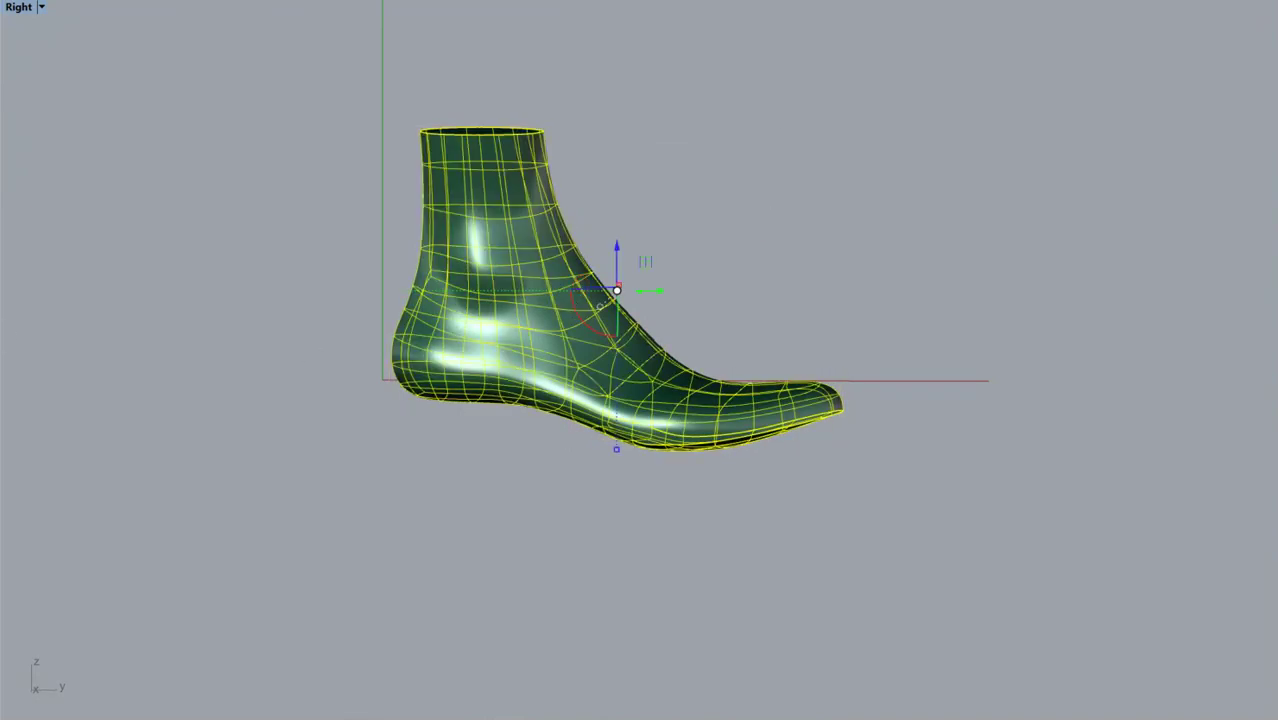
{"action": "key", "text": "F10"}
{"action": "scroll", "coordinate": [685, 320], "scroll_direction": "up", "scroll_amount": 4}
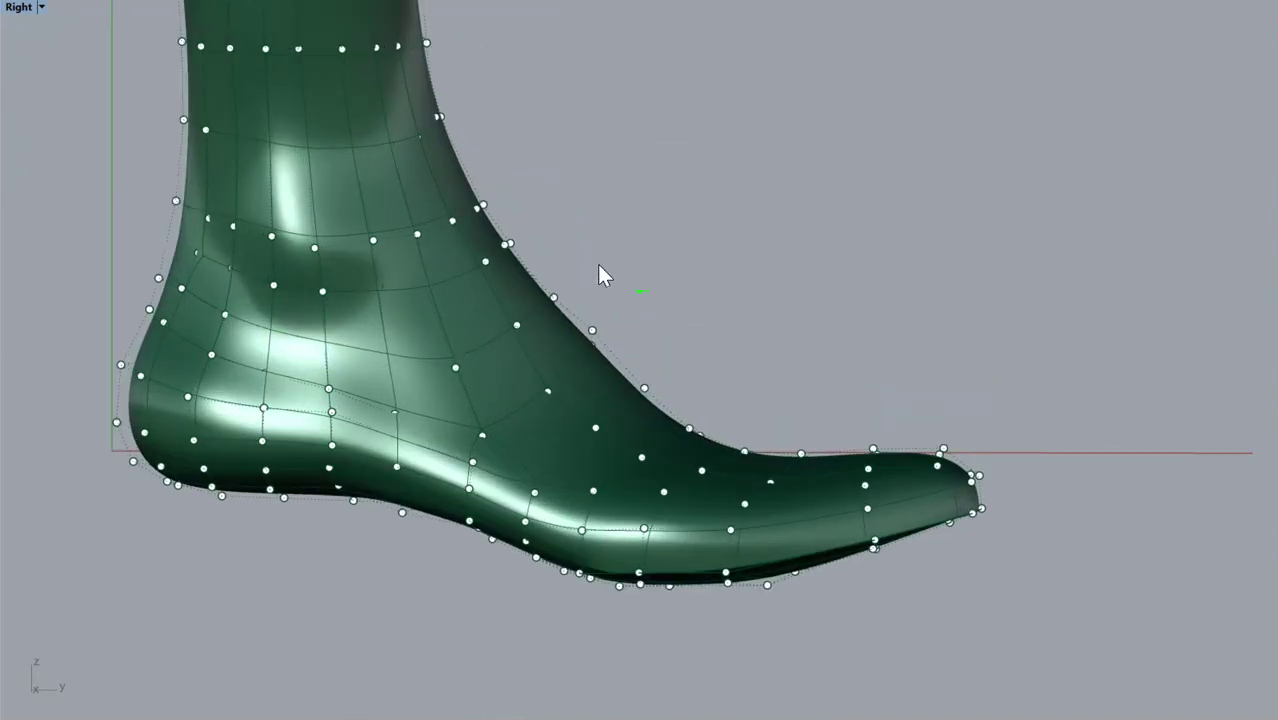
{"action": "scroll", "coordinate": [599, 271], "scroll_direction": "down", "scroll_amount": 1}
{"action": "right_click_drag", "start_coordinate": [395, 283], "coordinate": [493, 270], "text": "ctrl+shift"}
{"action": "left_click", "coordinate": [743, 209]}
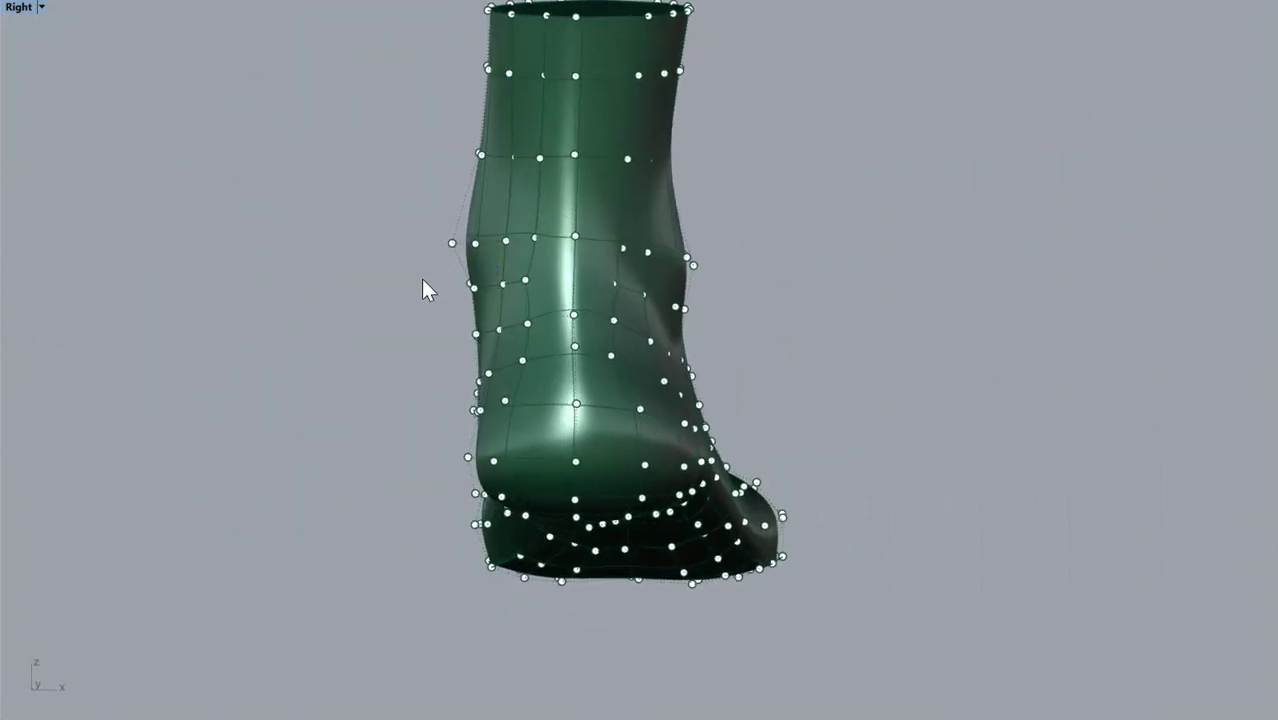
- Hide the control points and undo the cage deformations back to the last's original shape
{"action": "key", "text": "F11"}
{"action": "key", "text": "Home"}
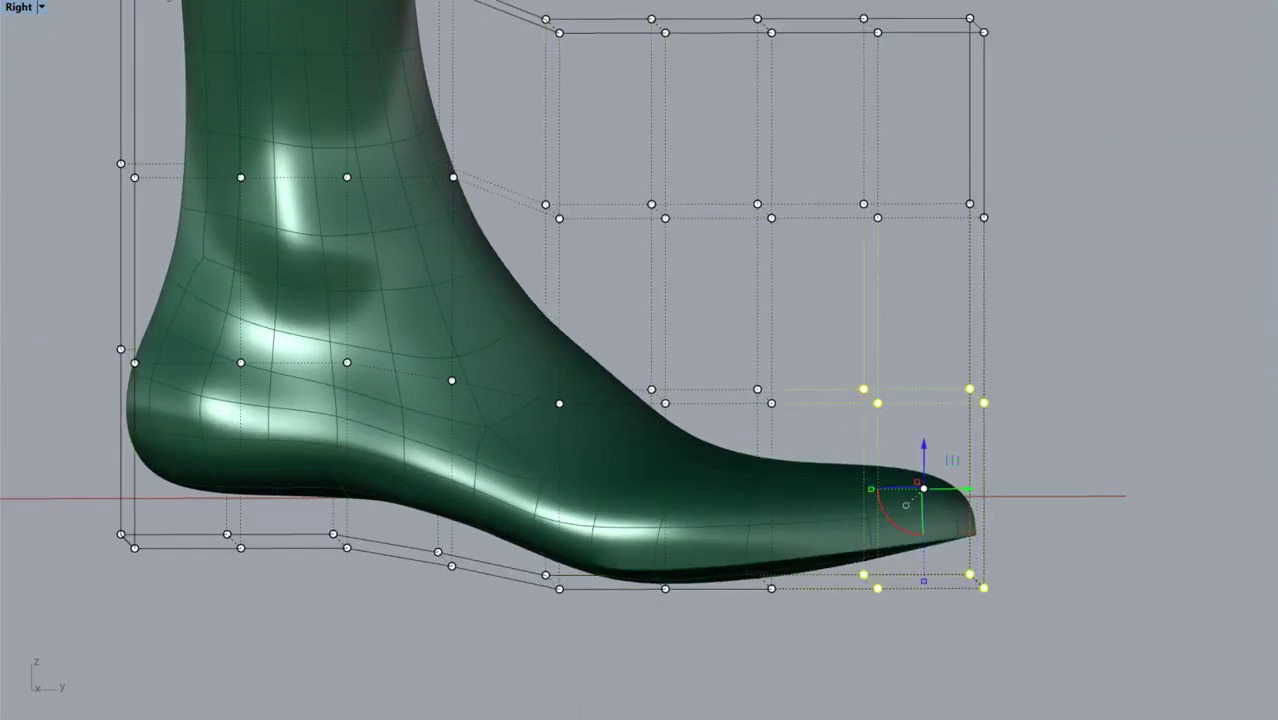
{"action": "right_click_drag", "start_coordinate": [690, 164], "coordinate": [1015, 345]}
{"action": "scroll", "coordinate": [736, 408], "scroll_direction": "down", "scroll_amount": 3}
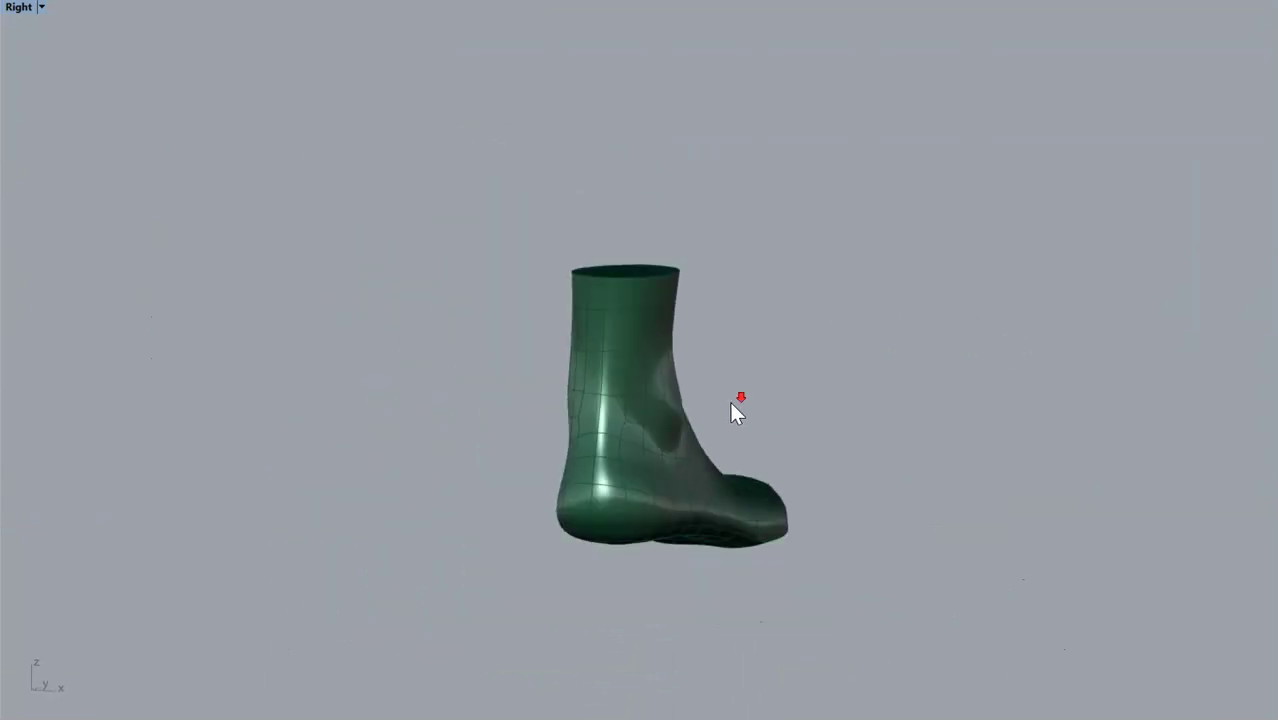
{"action": "right_click_drag", "start_coordinate": [736, 408], "coordinate": [727, 448]}
- Select the last and examine its surface structure from both sides
{"action": "left_click", "coordinate": [620, 522]}
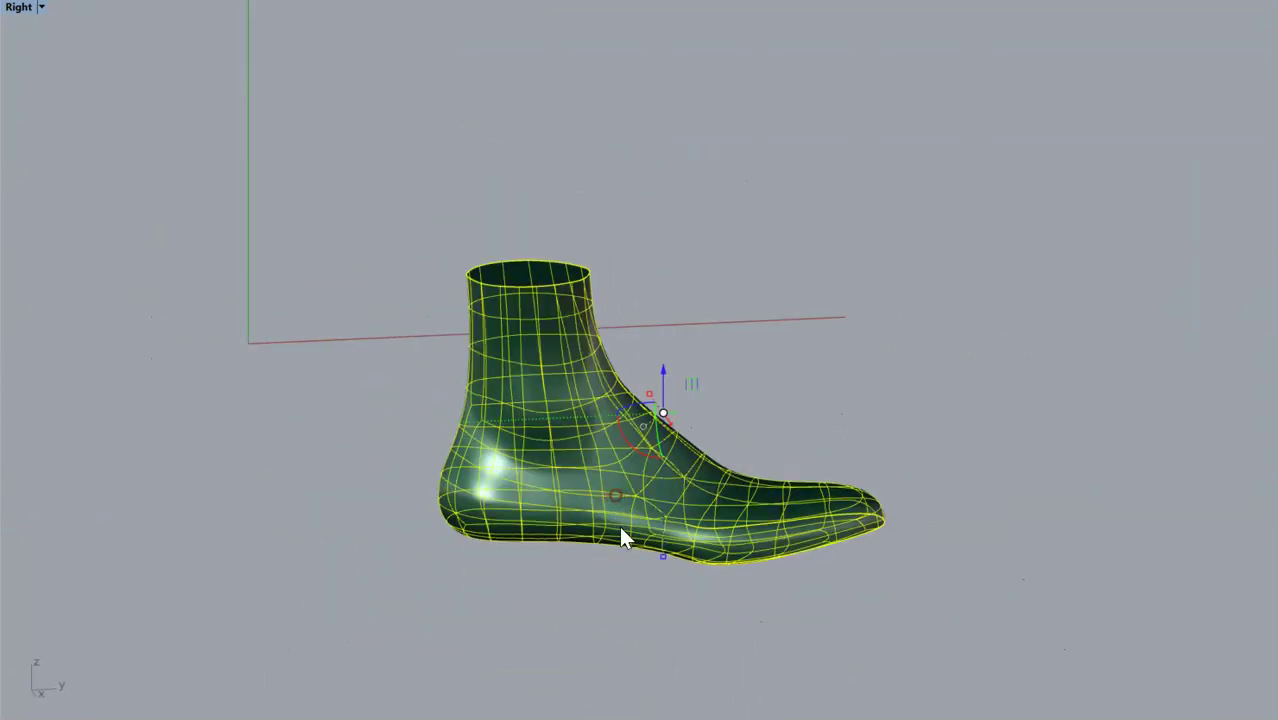
{"action": "scroll", "coordinate": [594, 598], "scroll_direction": "up", "scroll_amount": 4}
{"action": "right_click_drag", "start_coordinate": [608, 585], "coordinate": [919, 529]}
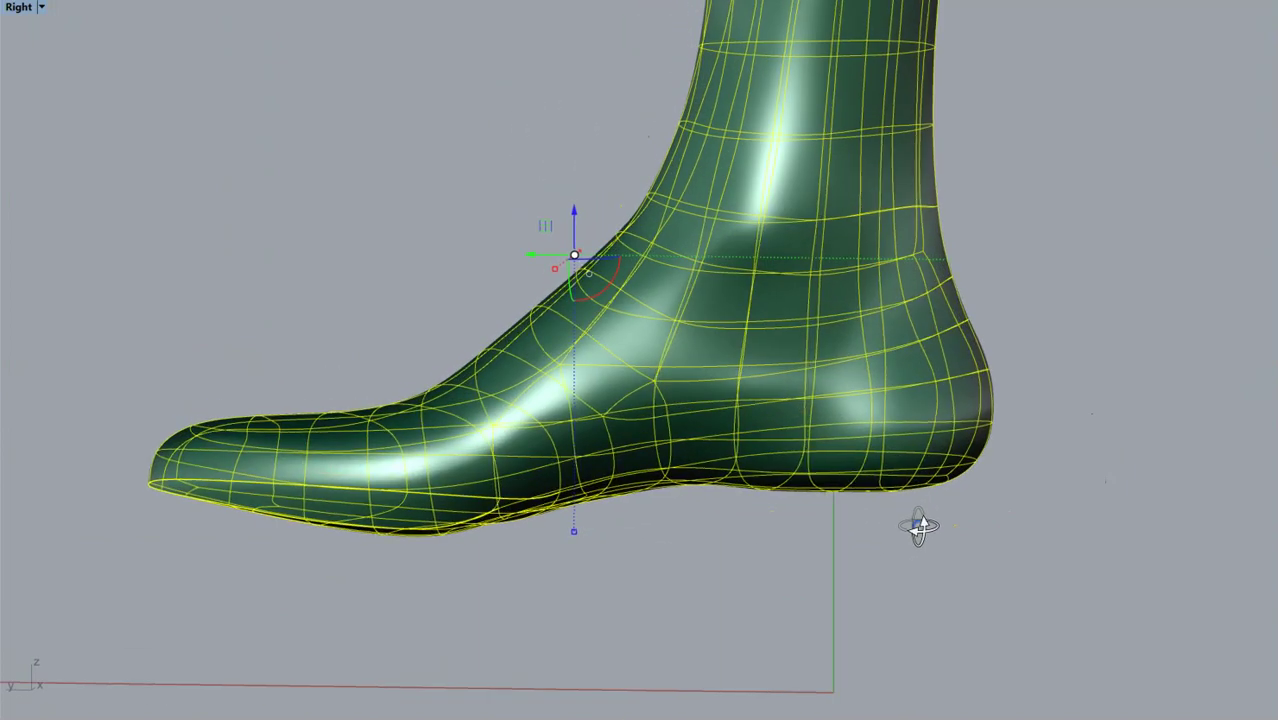
{"action": "right_click_drag", "start_coordinate": [1079, 269], "coordinate": [1088, 366]}
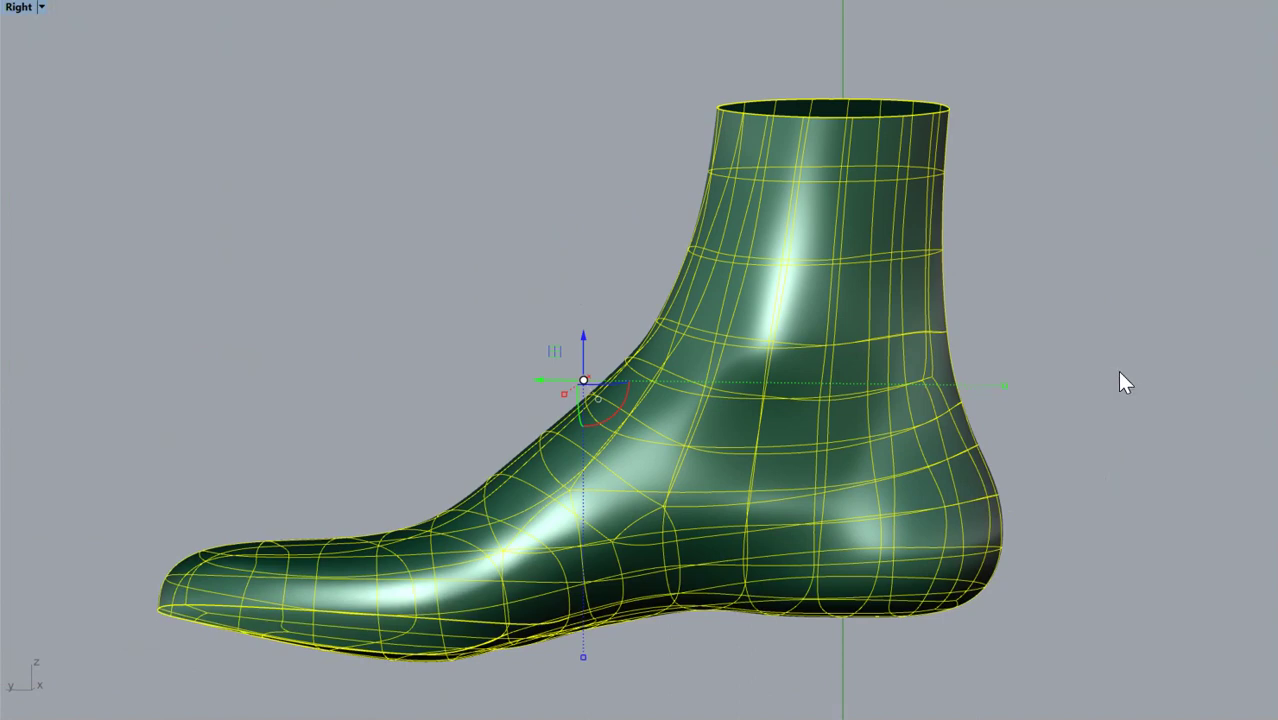
{"action": "right_click_drag", "start_coordinate": [1117, 374], "coordinate": [820, 367]}
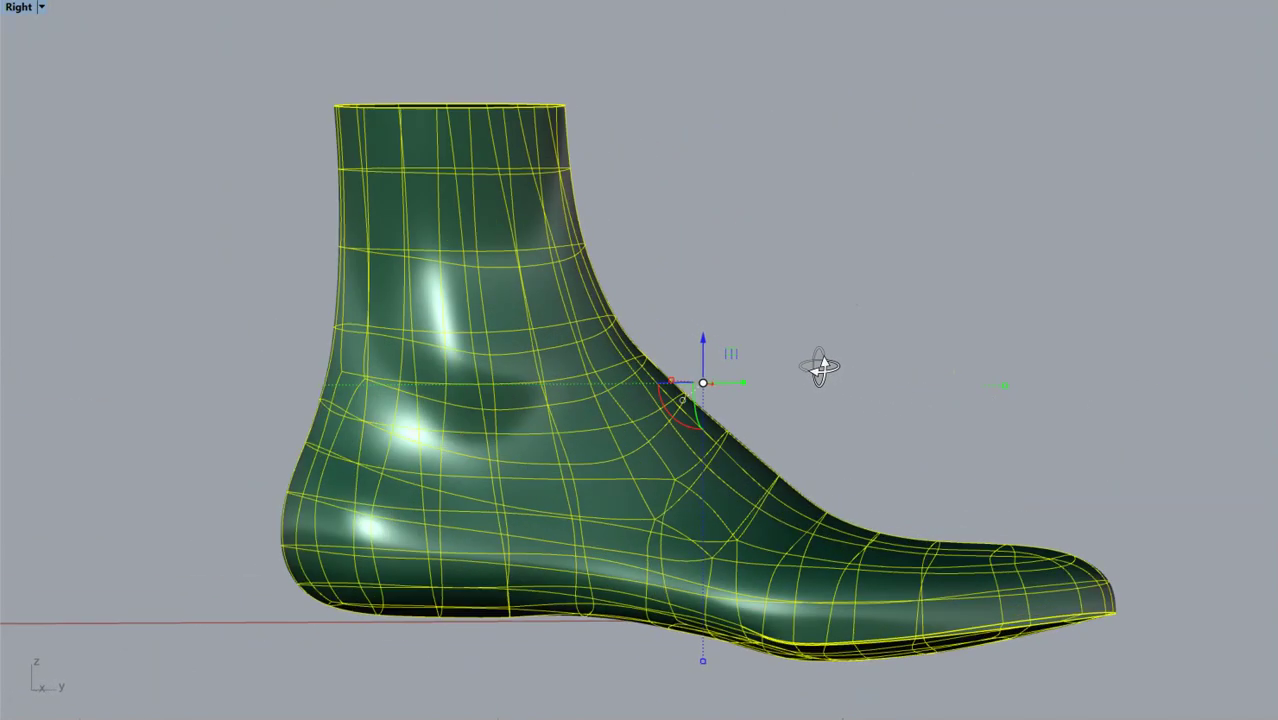
{"action": "key", "text": "Escape"}
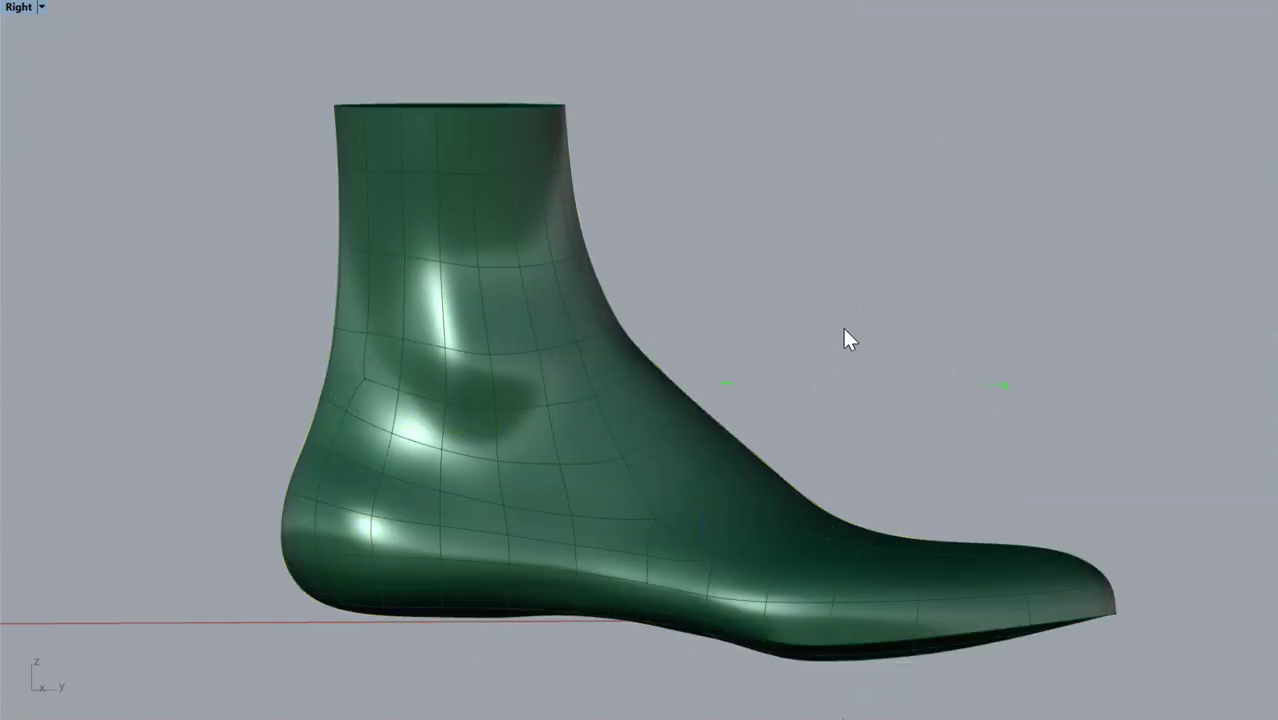